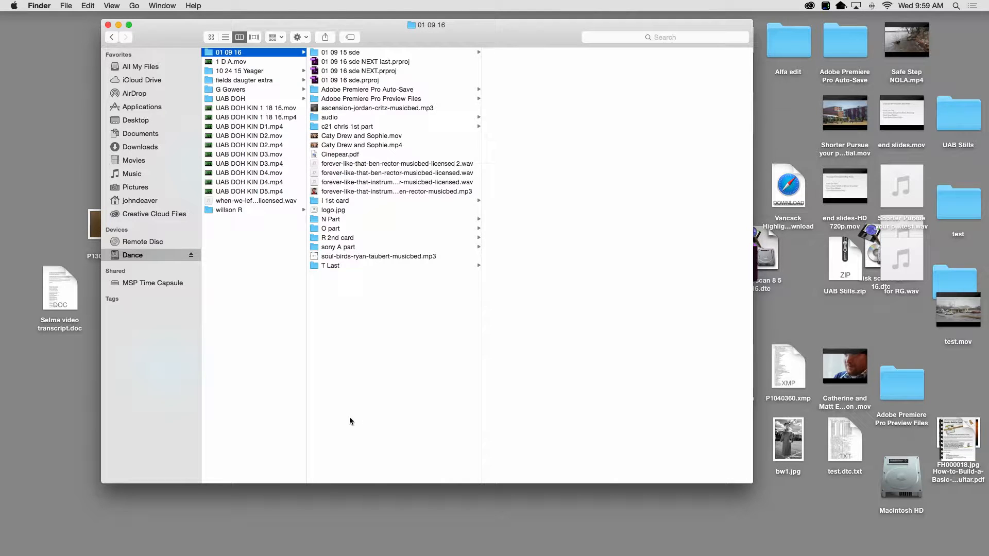
Open the project 01 09 16 sde NEXT last.prproj from the 01 09 16 folder in Premiere Pro
click(400, 63)
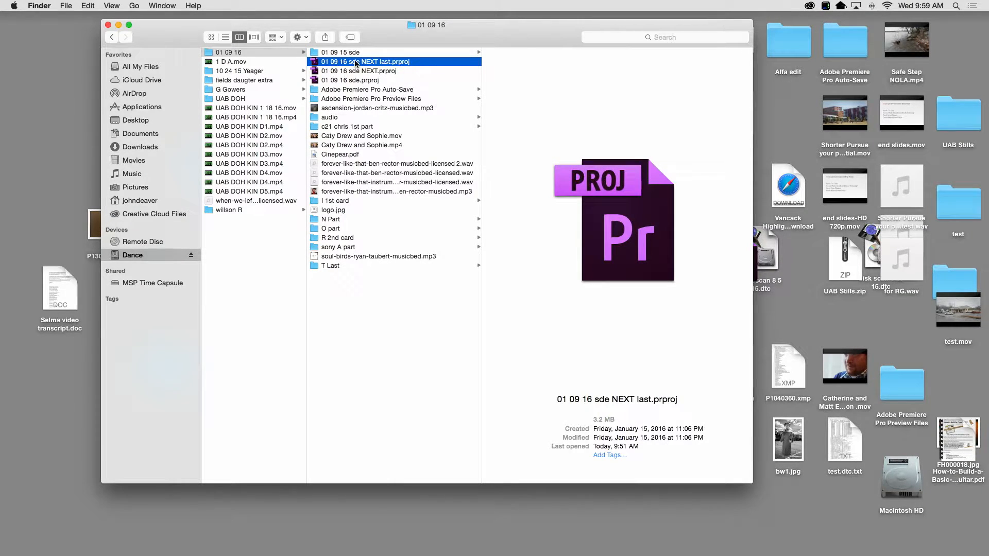
double_click(355, 62)
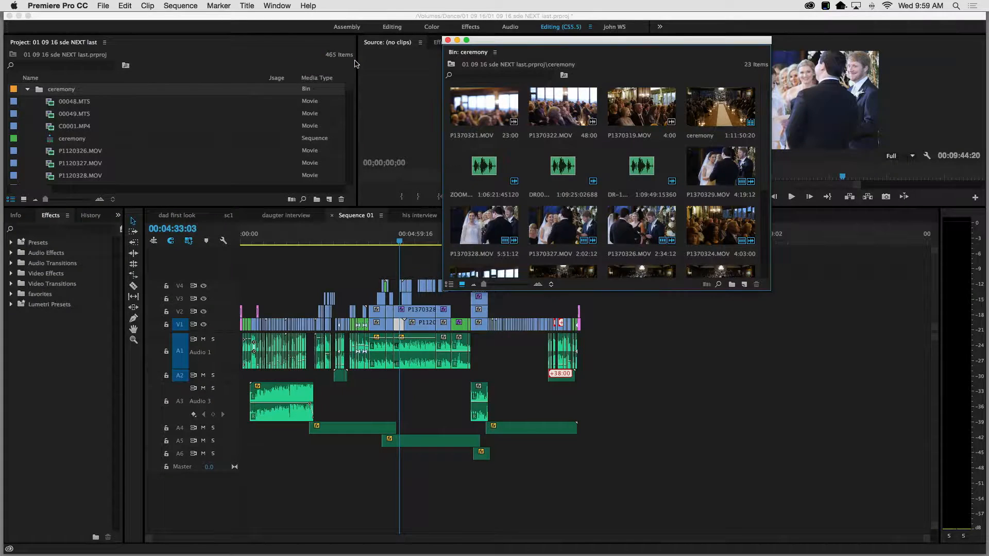
click(633, 379)
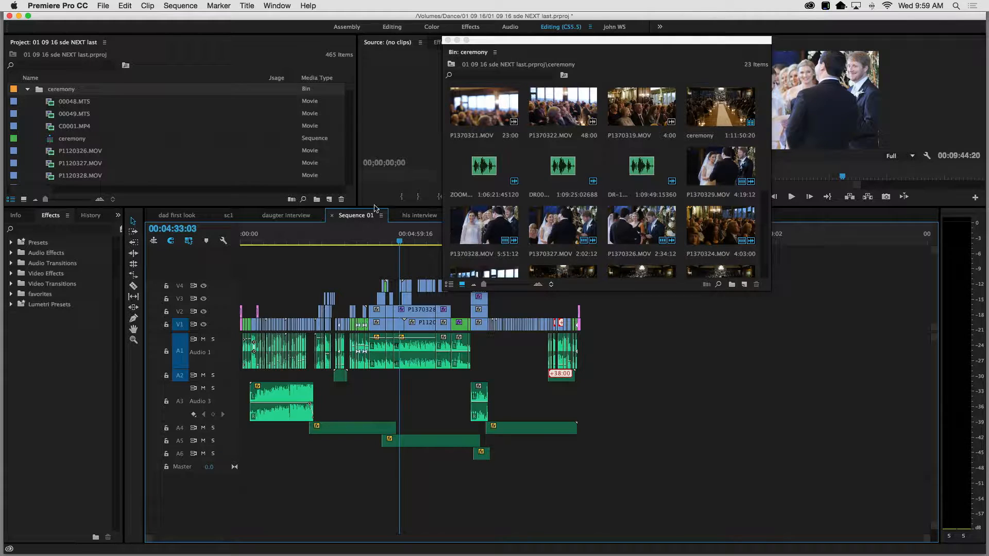
Make the project and monitor panels taller, and reposition and enlarge the floating ceremony bin window to show all its clips
drag(374, 206, 374, 274)
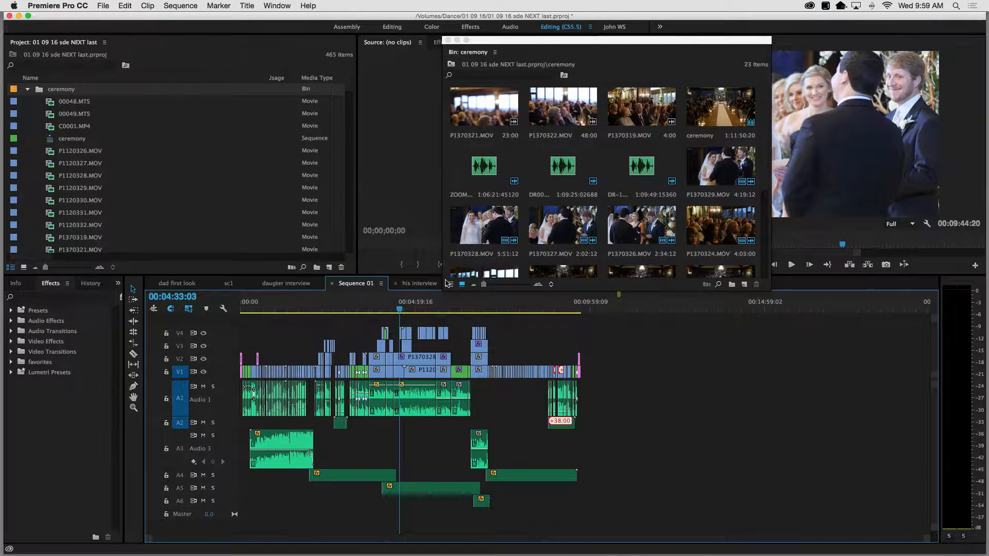
drag(521, 39, 426, 35)
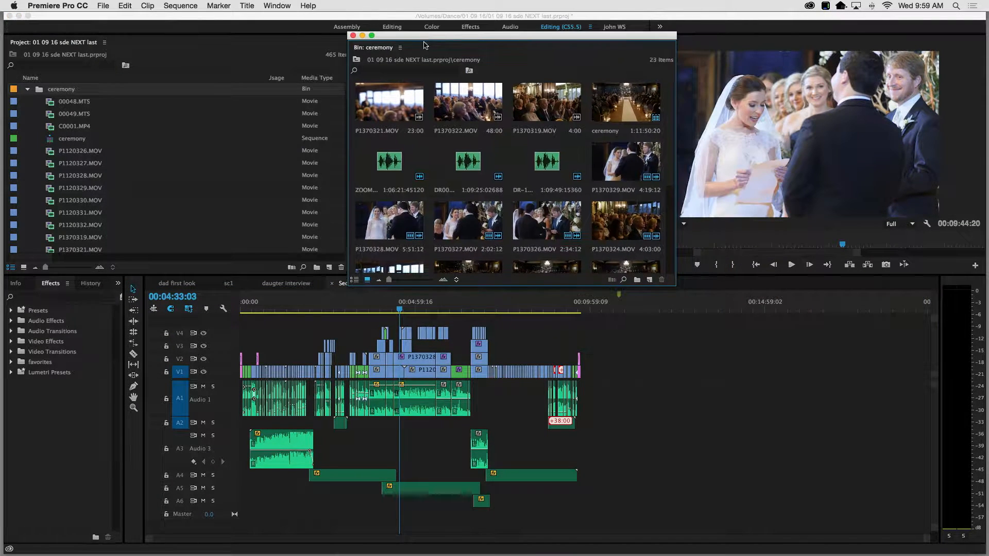
drag(676, 286, 779, 411)
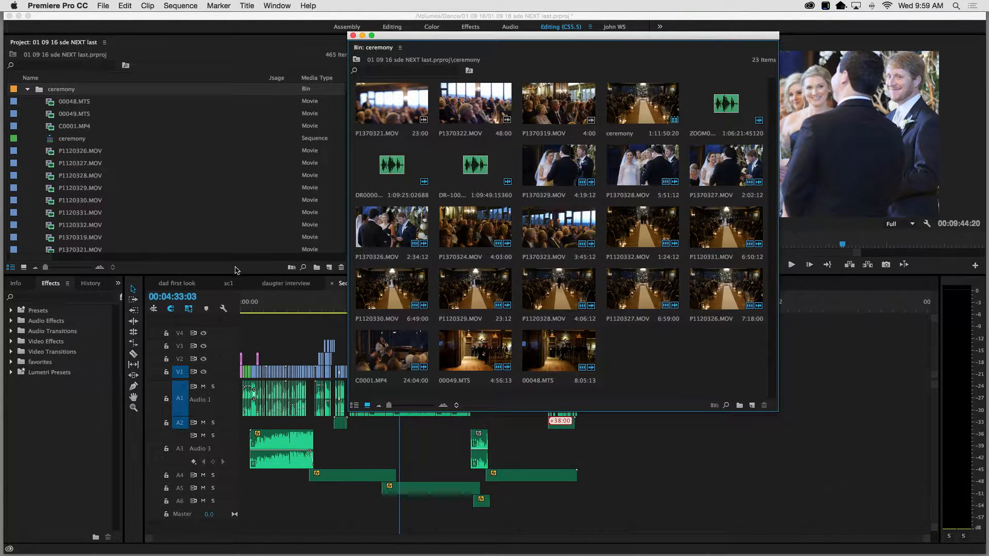
drag(237, 275, 255, 423)
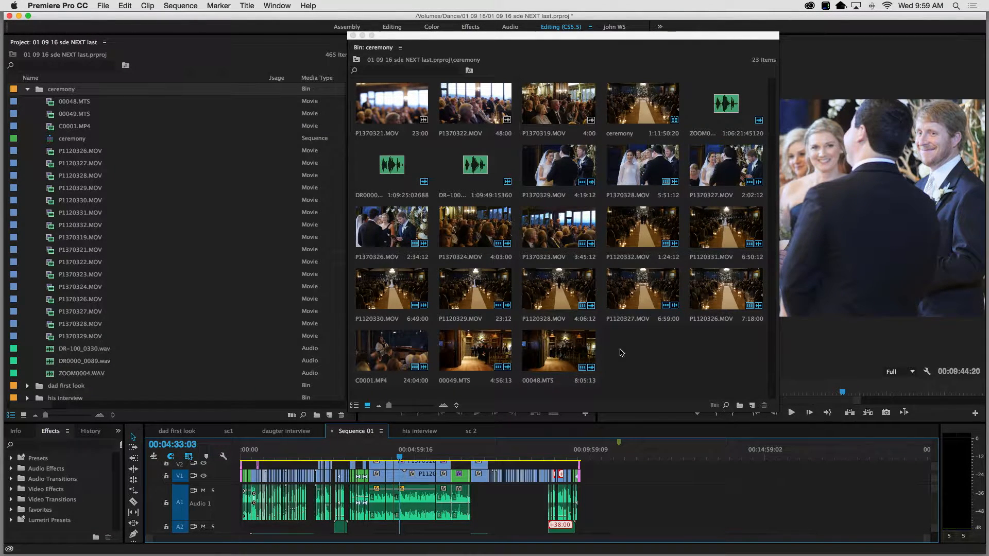
drag(672, 411, 695, 474)
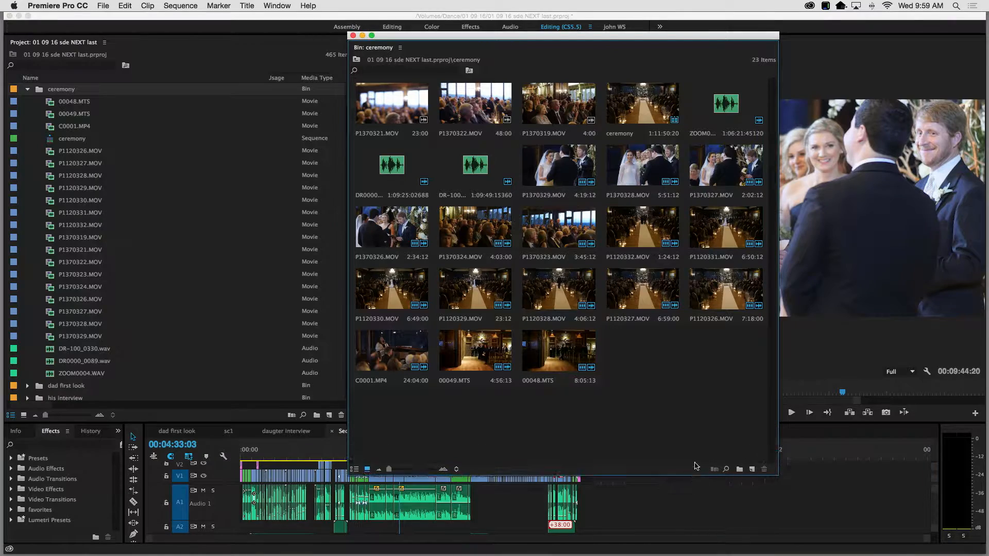
drag(779, 446, 859, 420)
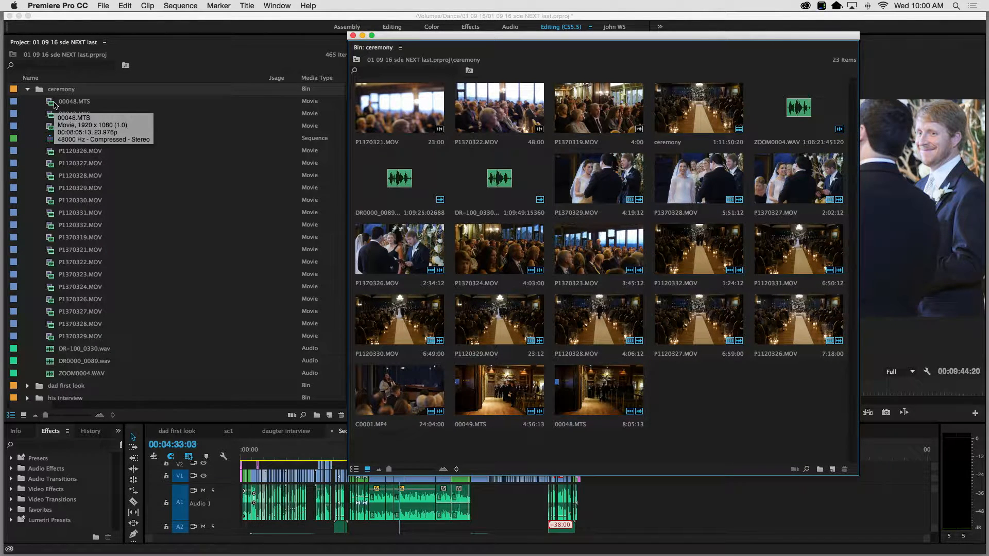
Create a new bin at the project's top level and remove it again
click(316, 416)
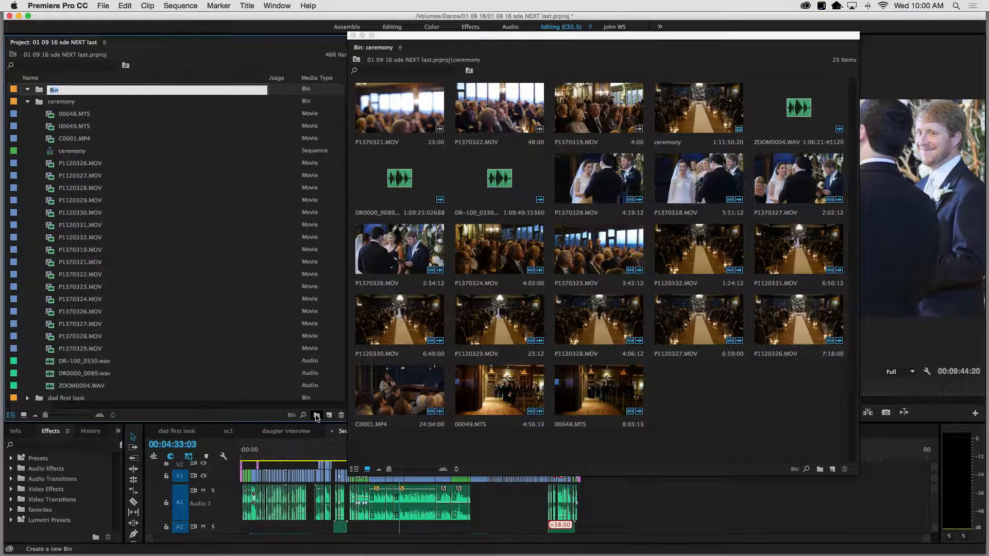
right_click(42, 92)
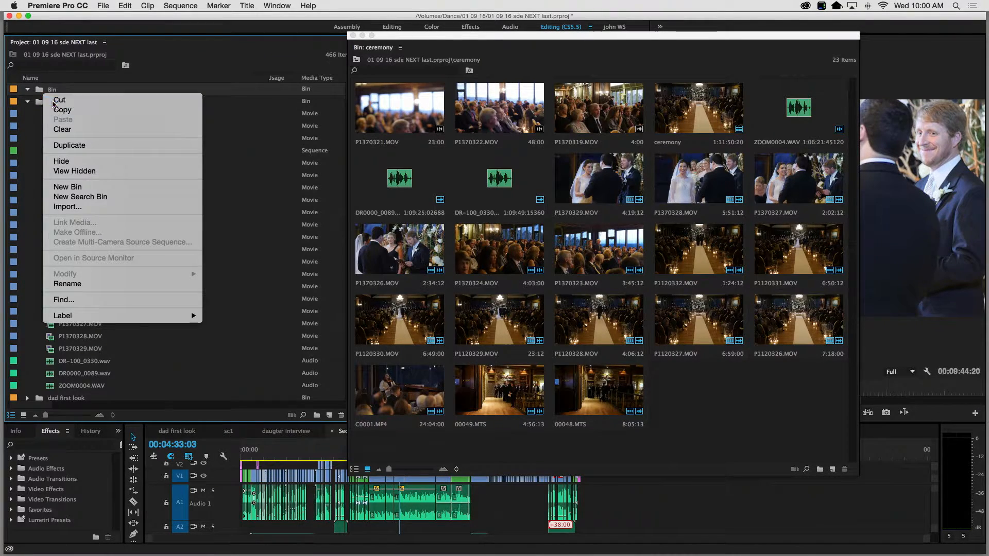
click(57, 98)
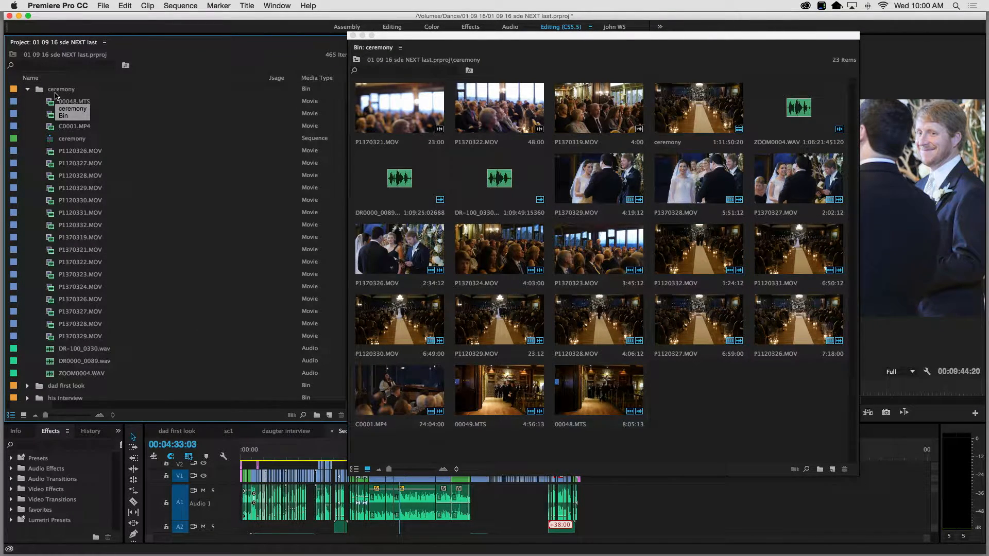
Look through the project's media list and close the floating ceremony bin window
scroll(216, 340, down, 10)
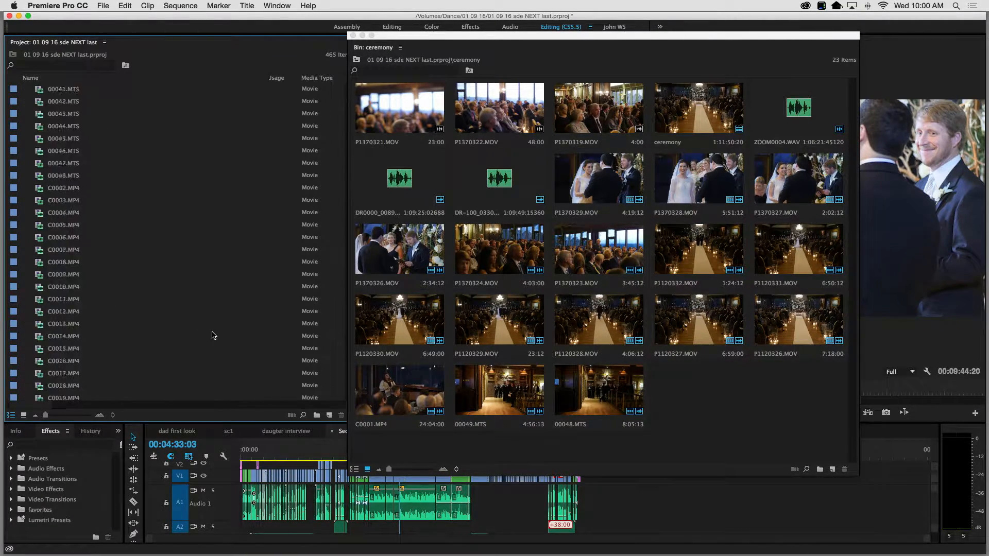
scroll(213, 335, up, 10)
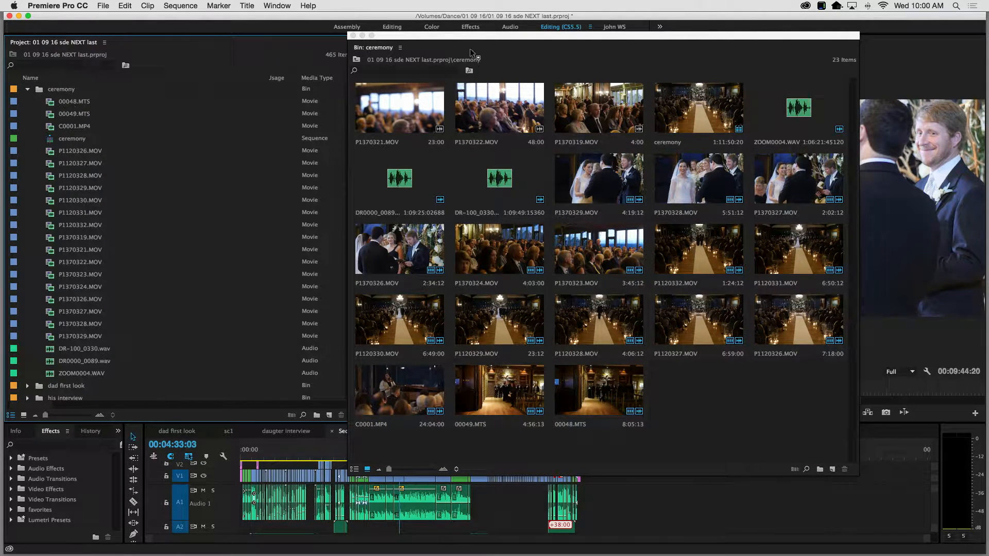
drag(473, 36, 510, 61)
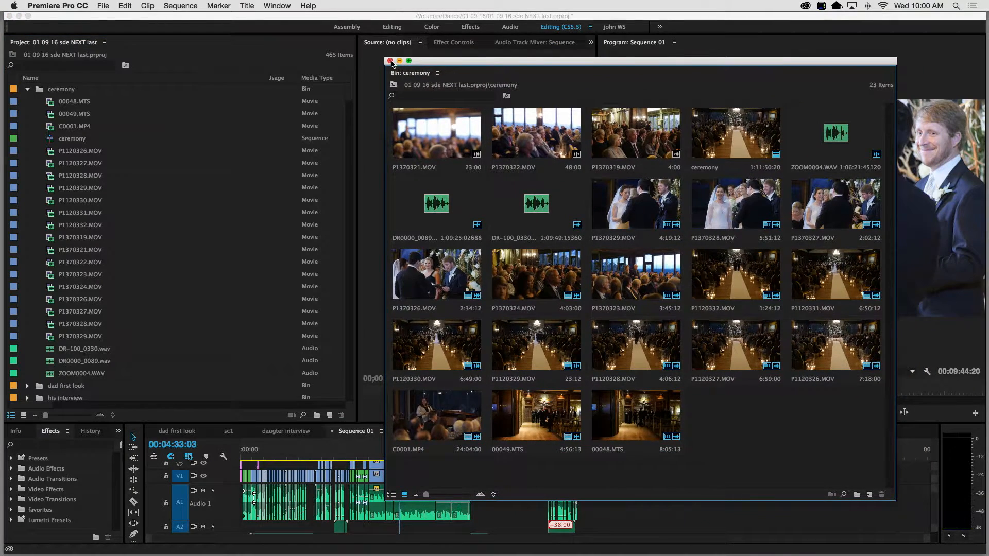
click(391, 60)
click(58, 101)
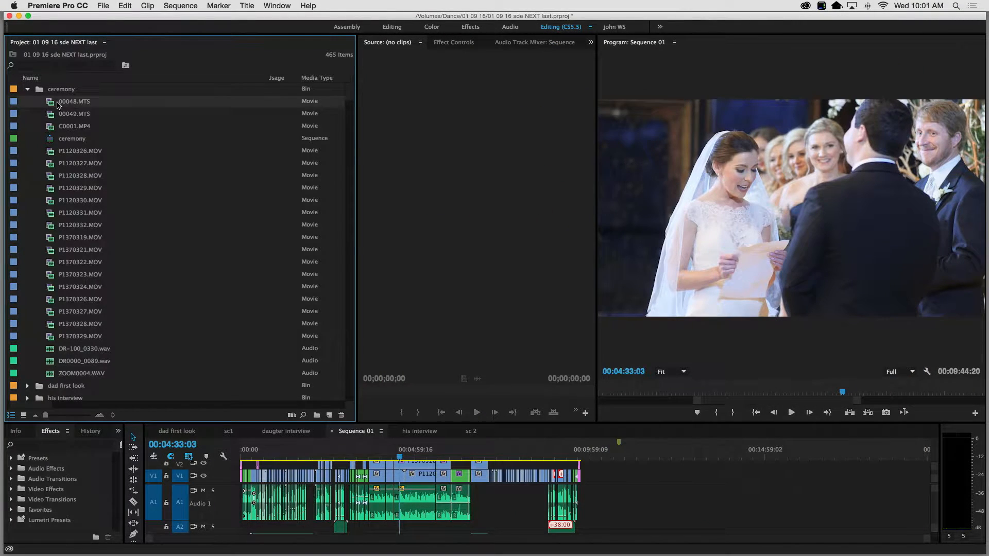
shift+click(96, 375)
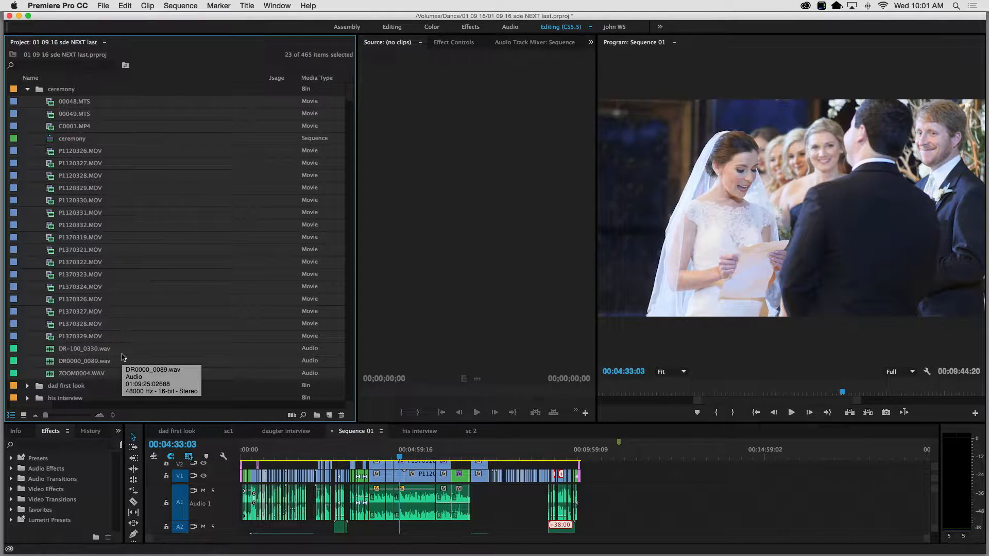
shift+click(71, 143)
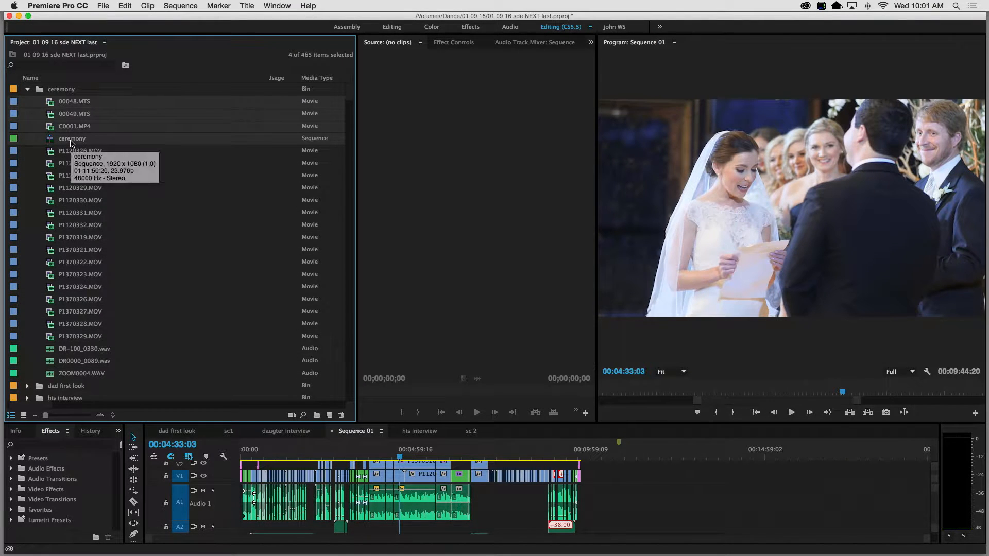
super+click(71, 143)
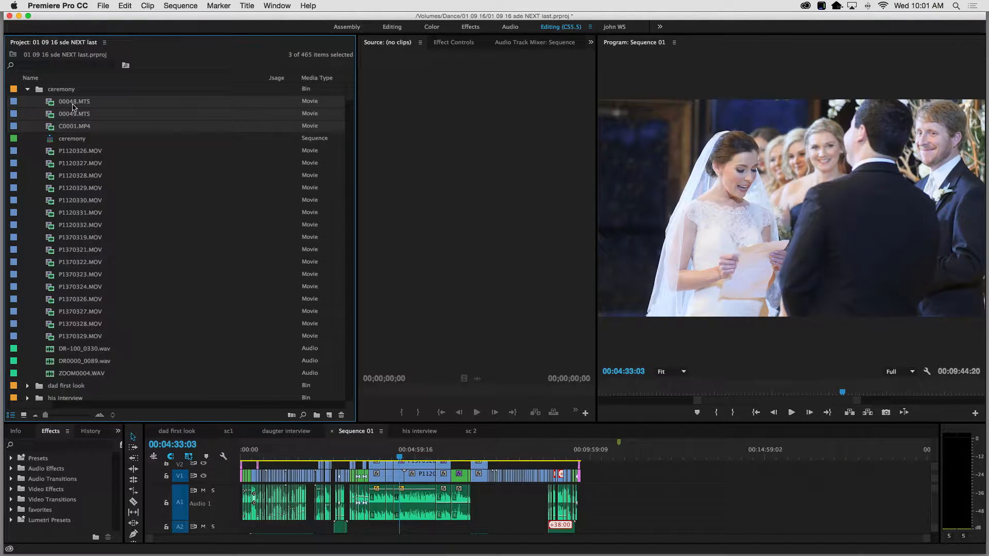
click(111, 121)
click(75, 144)
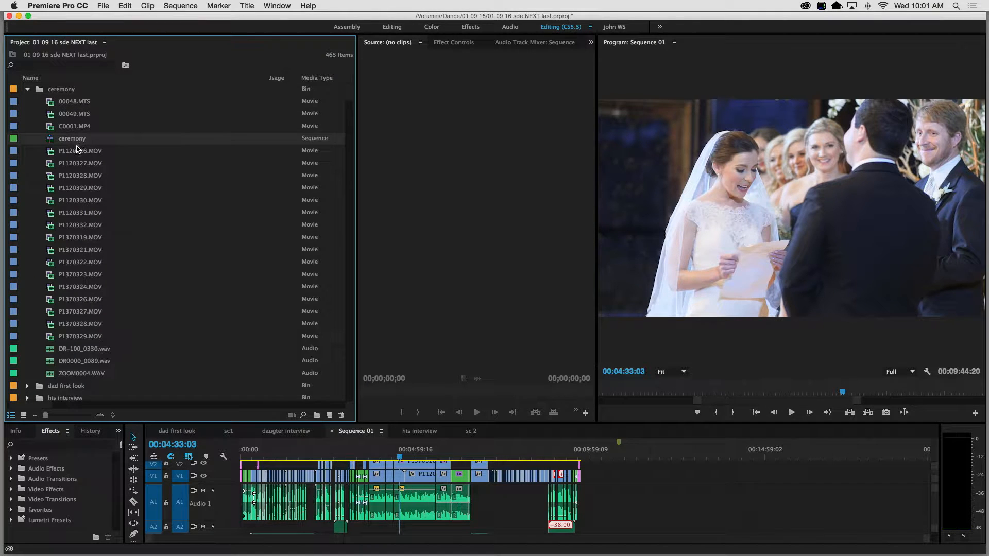
Select everything in the ceremony bin from 00048.MTS to ZOOM0004.WAV except the ceremony sequence
click(69, 102)
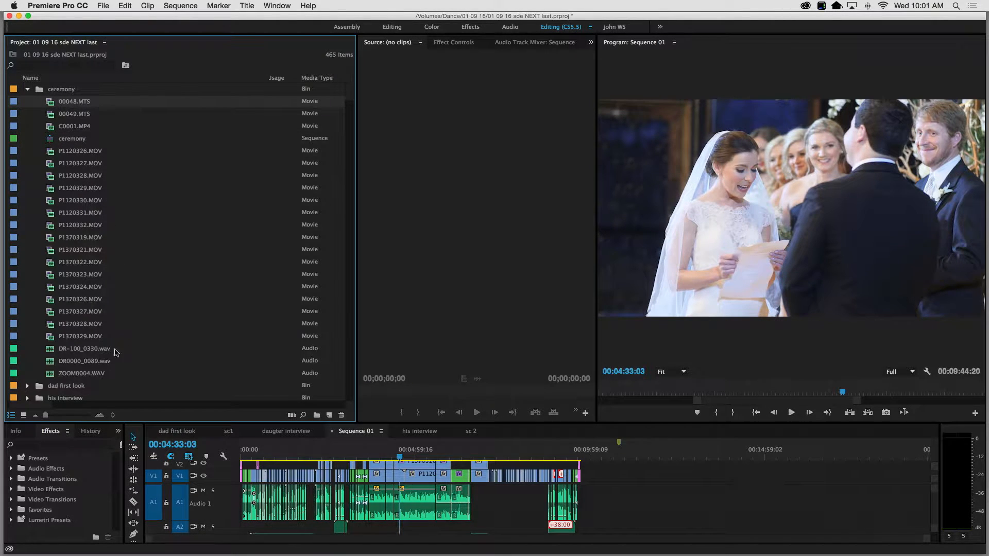
shift+click(88, 374)
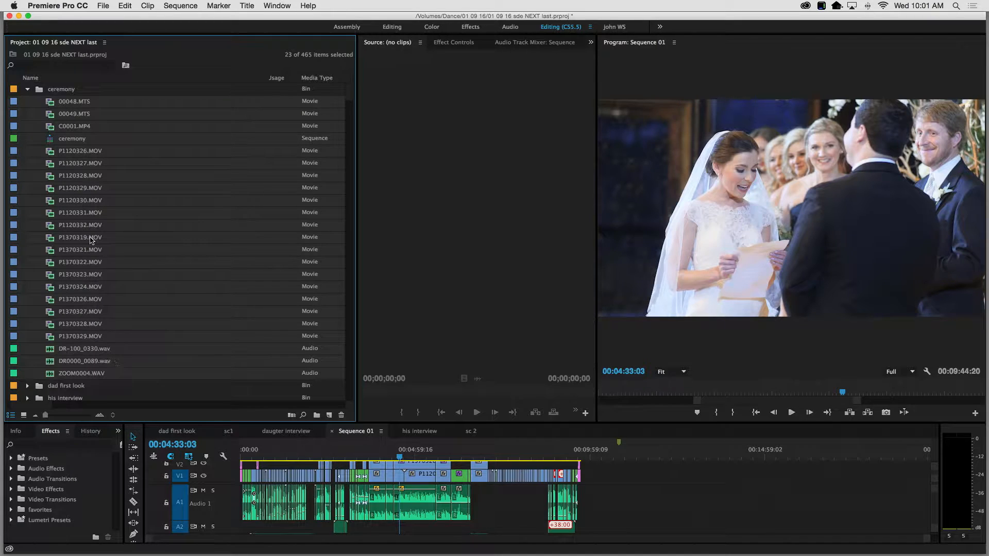
super+click(68, 136)
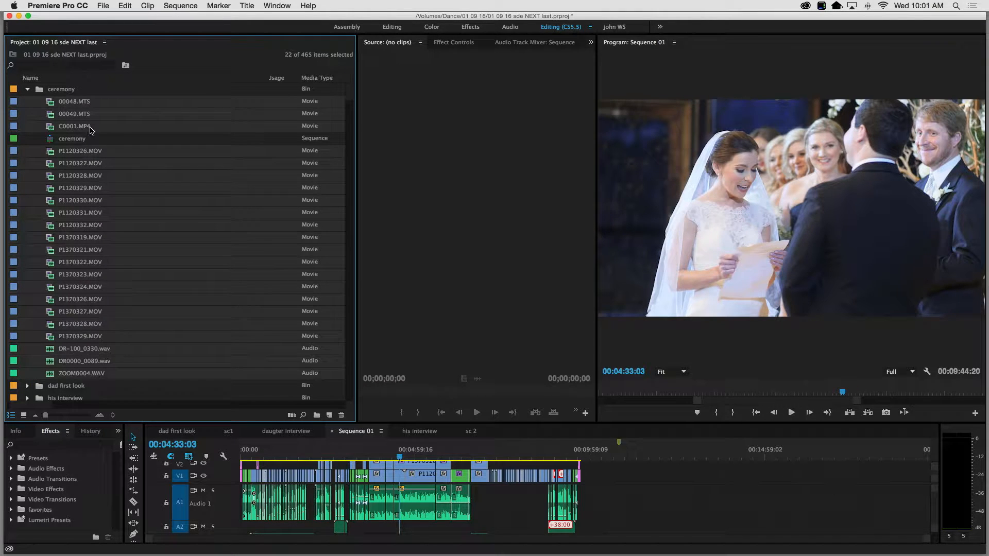
Load the ceremony clip P1120326.MOV into the Source Monitor and widen that monitor
click(69, 153)
double_click(50, 153)
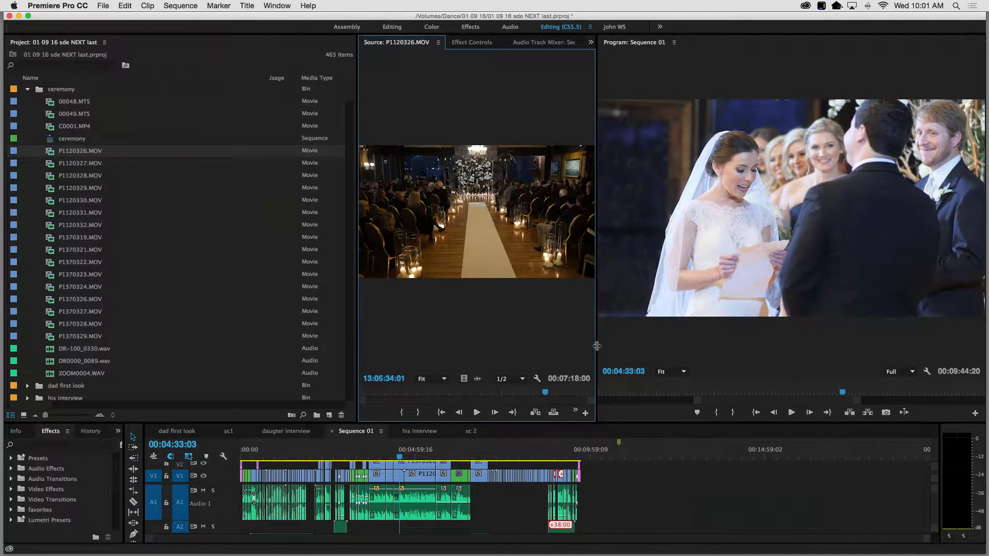
drag(597, 348, 747, 349)
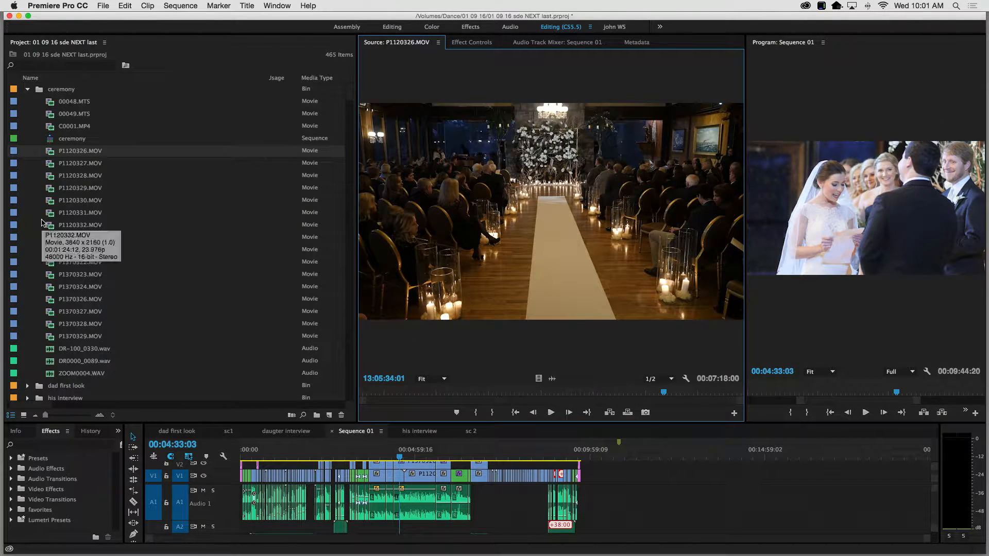
Examine the ceremony clips' frame sizes in the project's Video Info metadata
scroll(314, 217, right, 10)
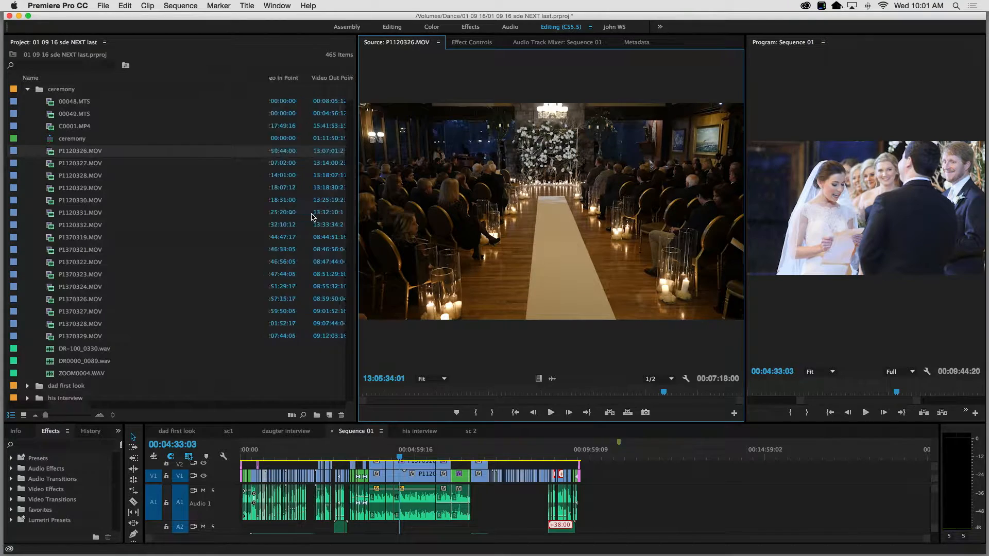
scroll(313, 217, right, 10)
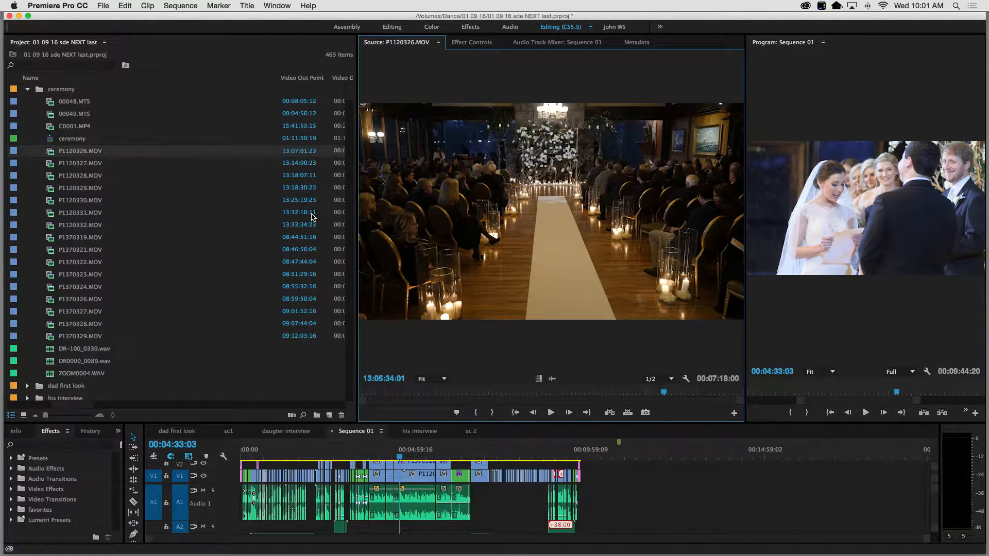
scroll(312, 216, right, 10)
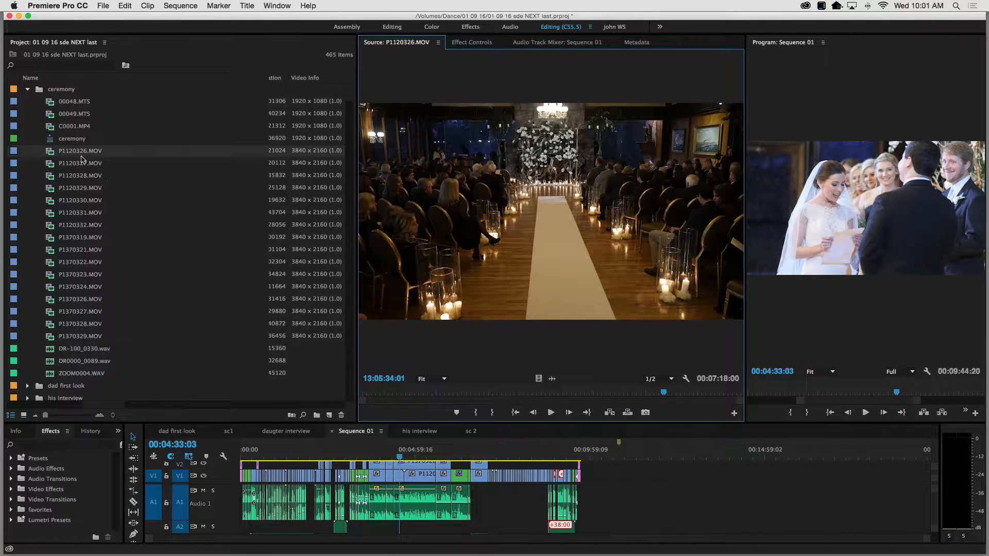
Load P1120332.MOV into the Source Monitor, skim forward through it and play a short portion
double_click(73, 225)
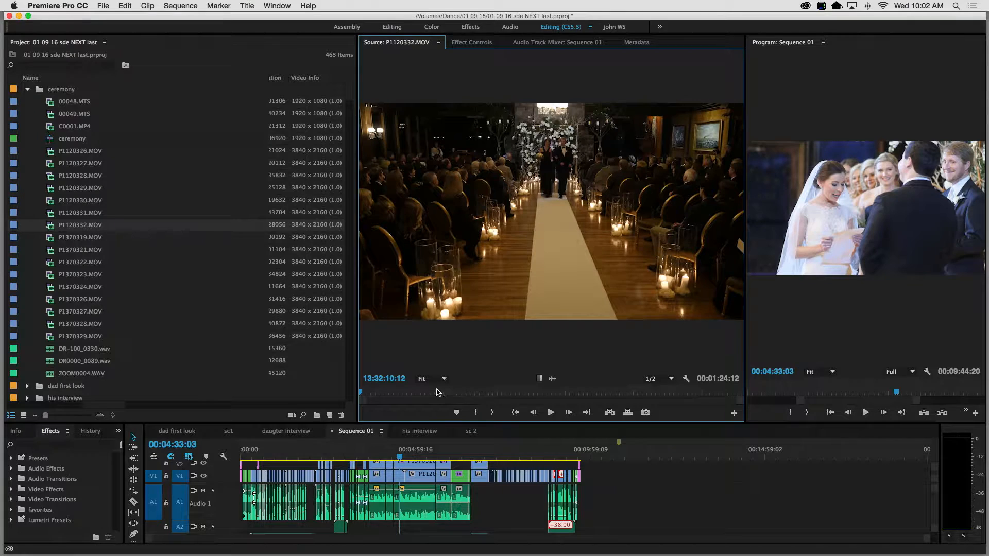
click(487, 393)
drag(498, 392, 566, 410)
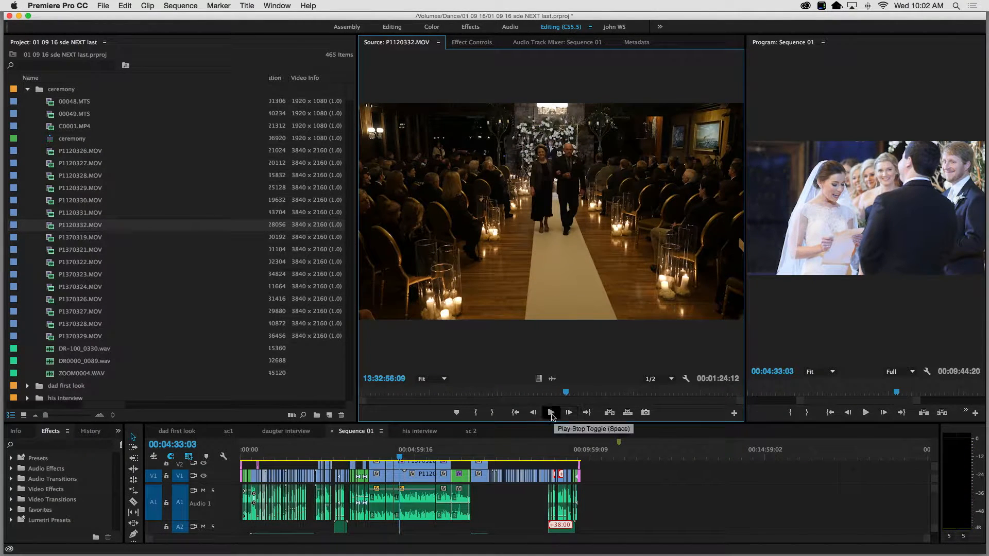
click(550, 412)
click(551, 412)
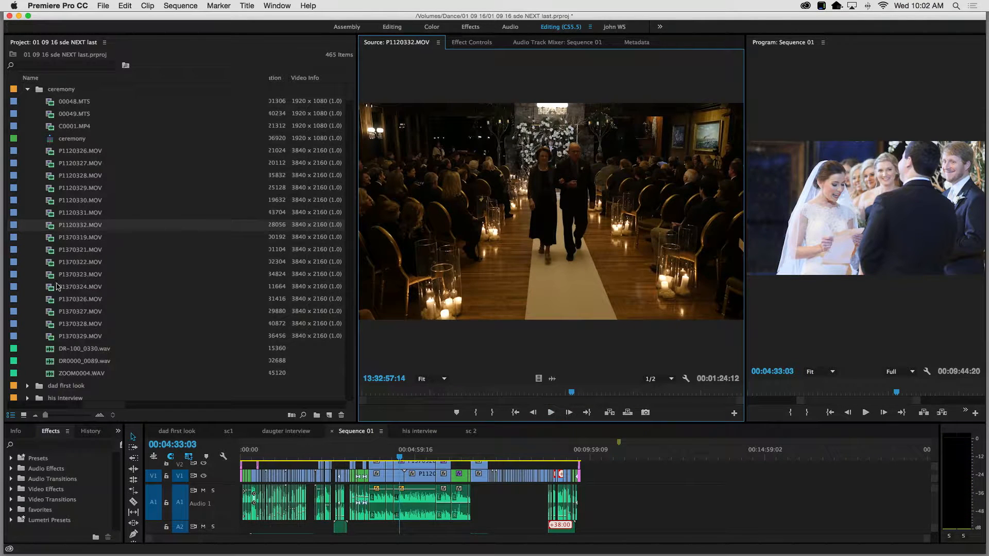
Load P1370319.MOV into the Source Monitor and play a short portion of the audience shot
double_click(51, 239)
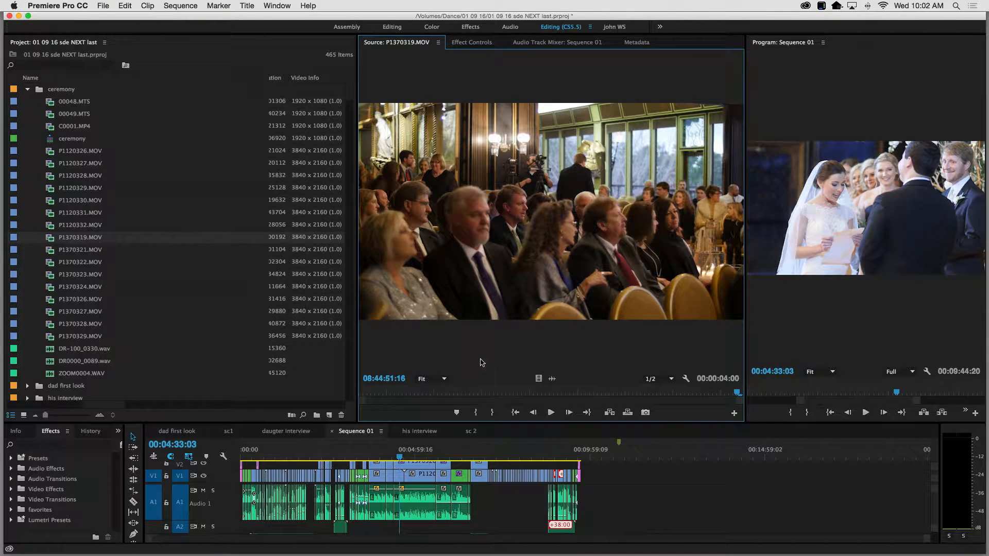
click(550, 412)
click(550, 412)
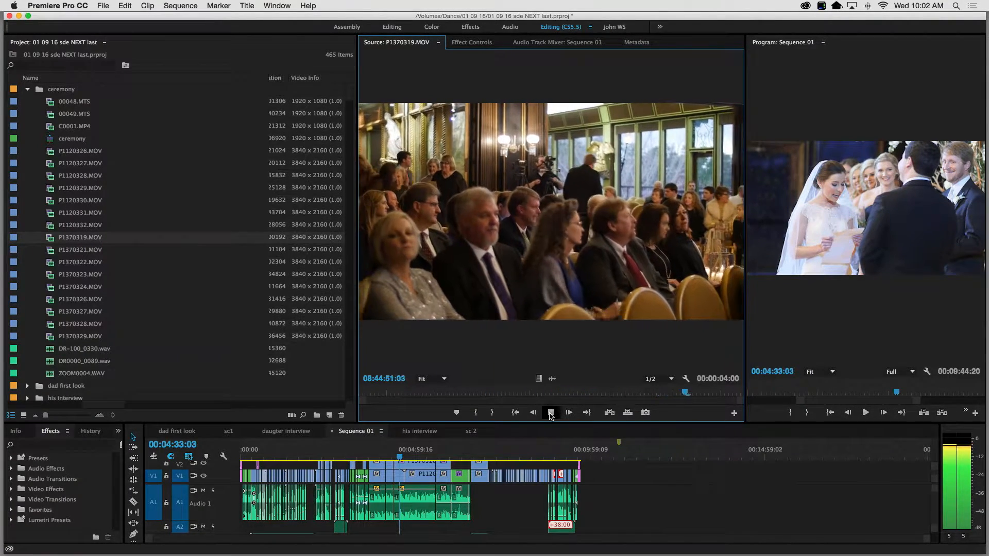
click(550, 413)
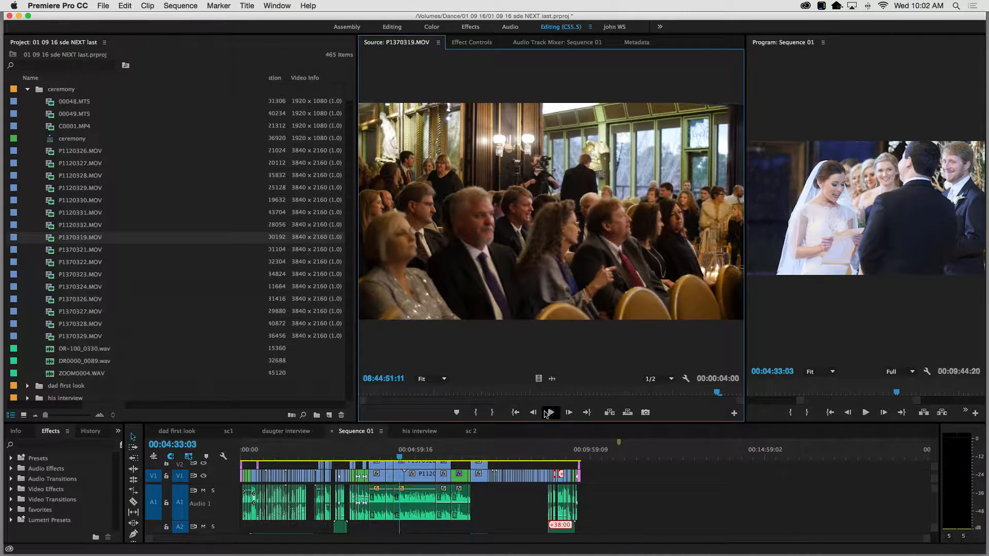
Load P1370329.MOV into the Source Monitor
double_click(75, 335)
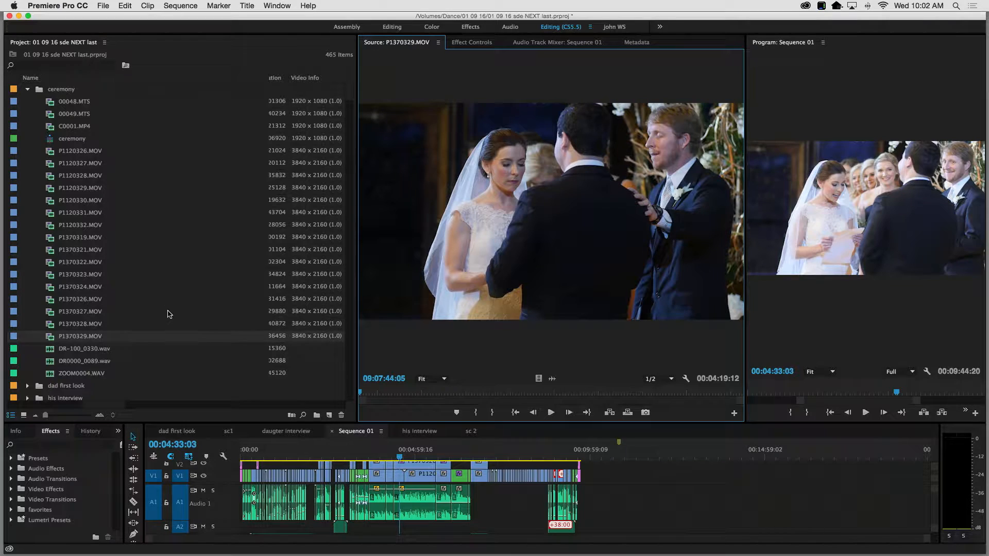
Load 00048.MTS and C0001.MP4 into the Source Monitor in turn, and skim through C0001.MP4 before returning to its start
click(49, 103)
double_click(49, 103)
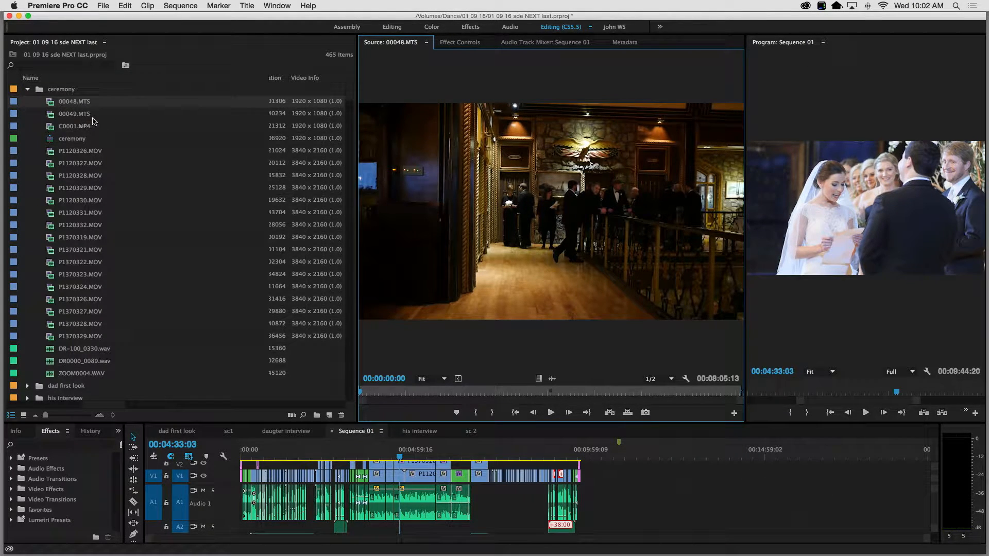
click(68, 130)
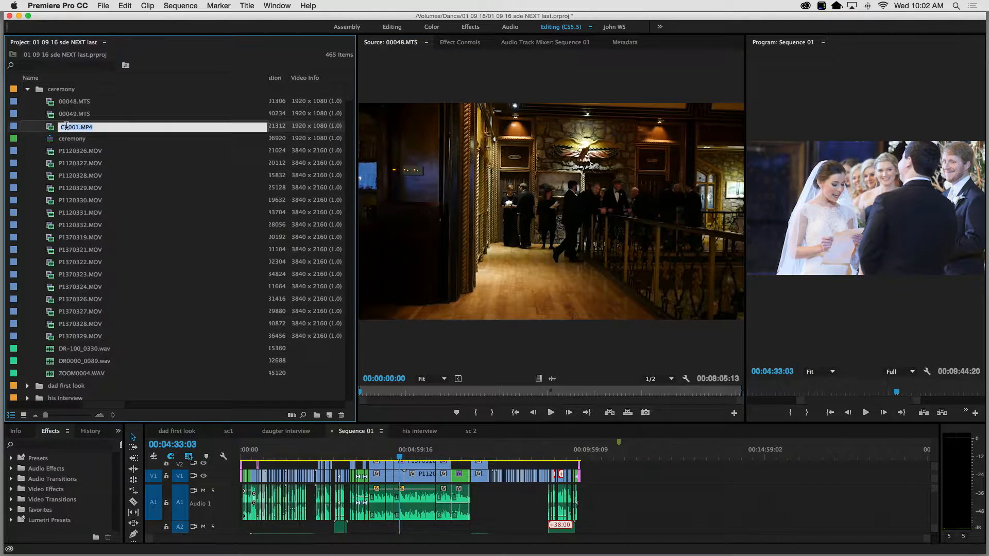
double_click(52, 129)
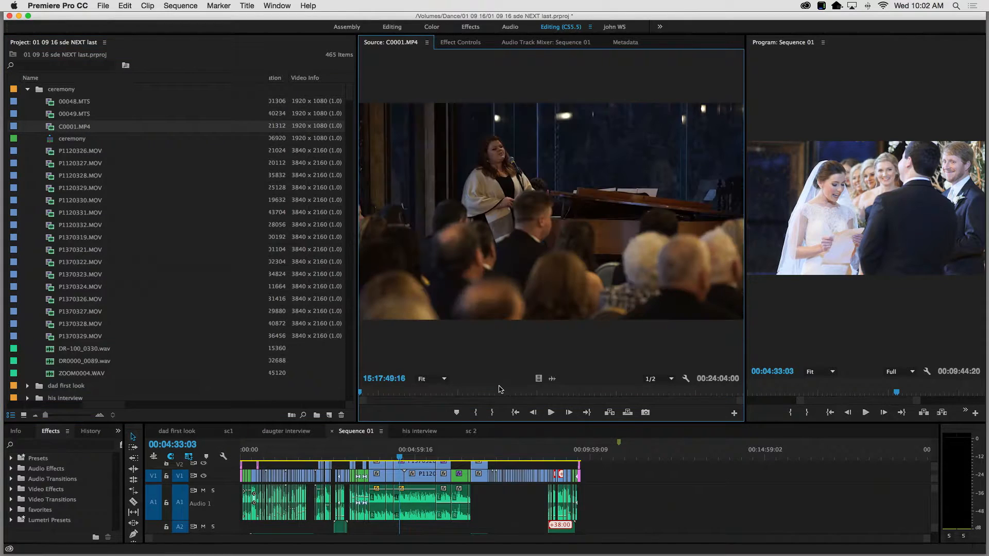
drag(390, 392, 727, 402)
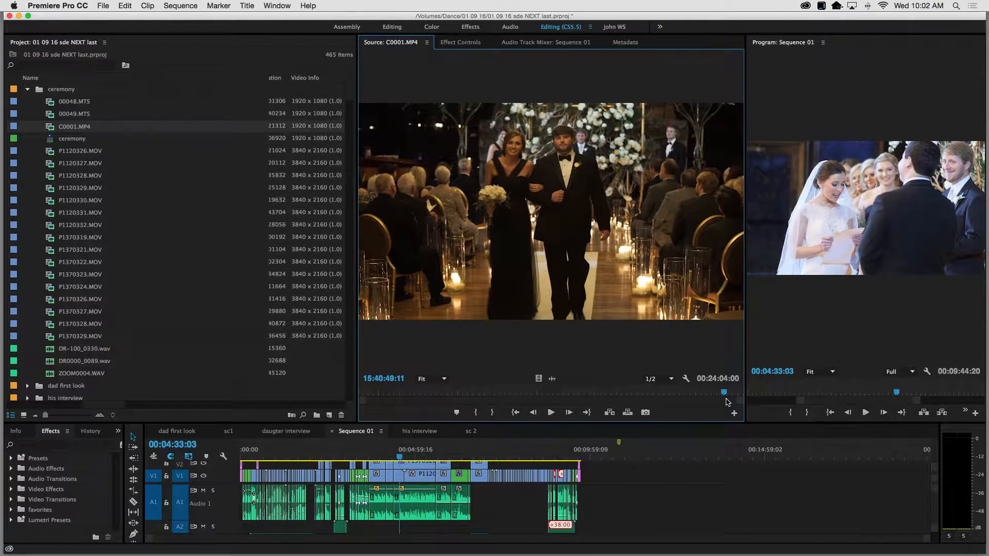
drag(544, 394, 294, 386)
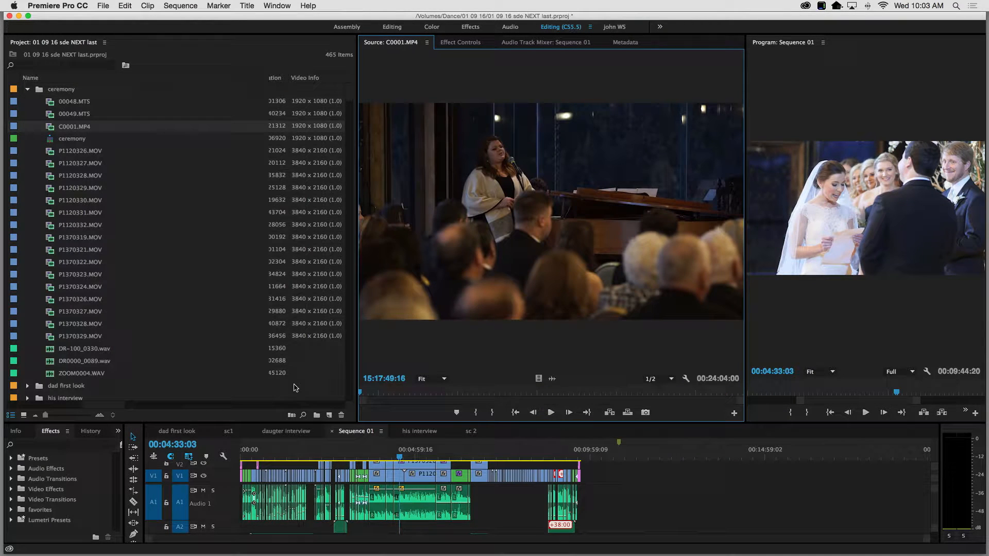
Select all ceremony clips and audio recordings from 00048.MTS to ZOOM0004.WAV, excluding the existing ceremony multicam sequence
click(77, 103)
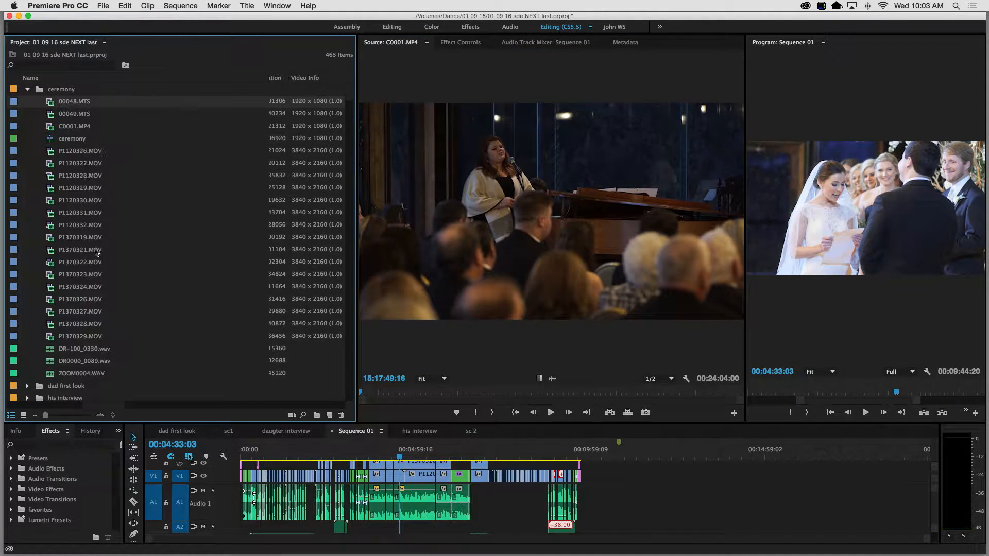
shift+click(78, 373)
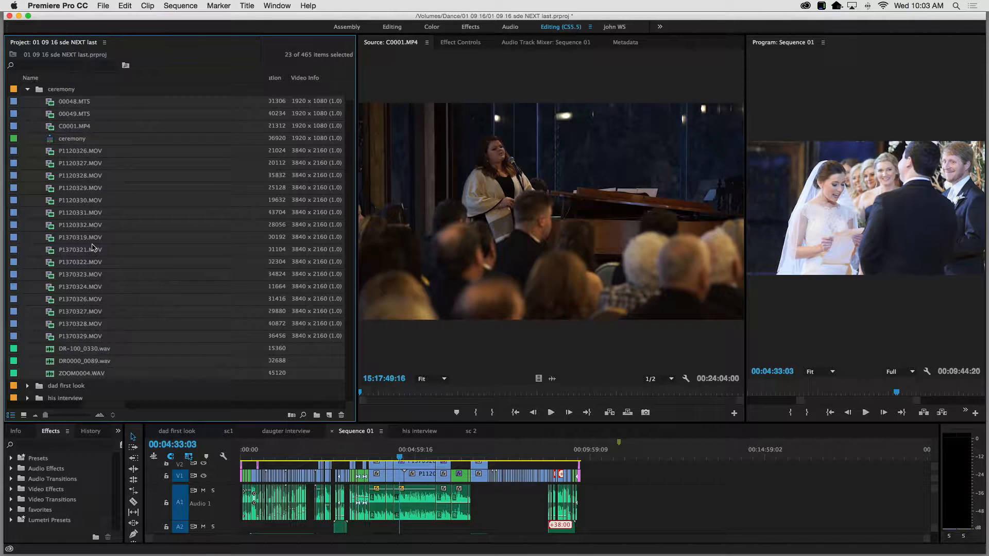
super+click(64, 141)
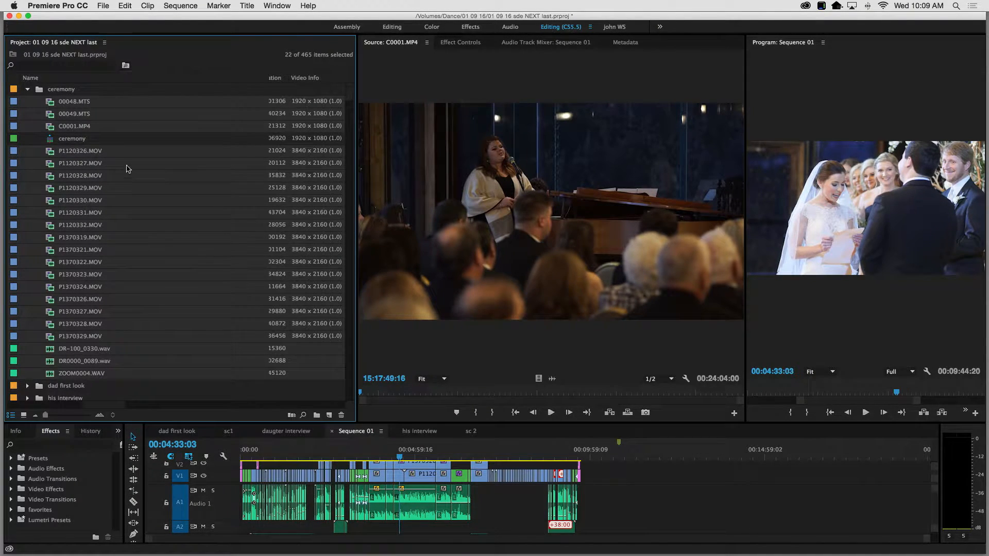
click(103, 6)
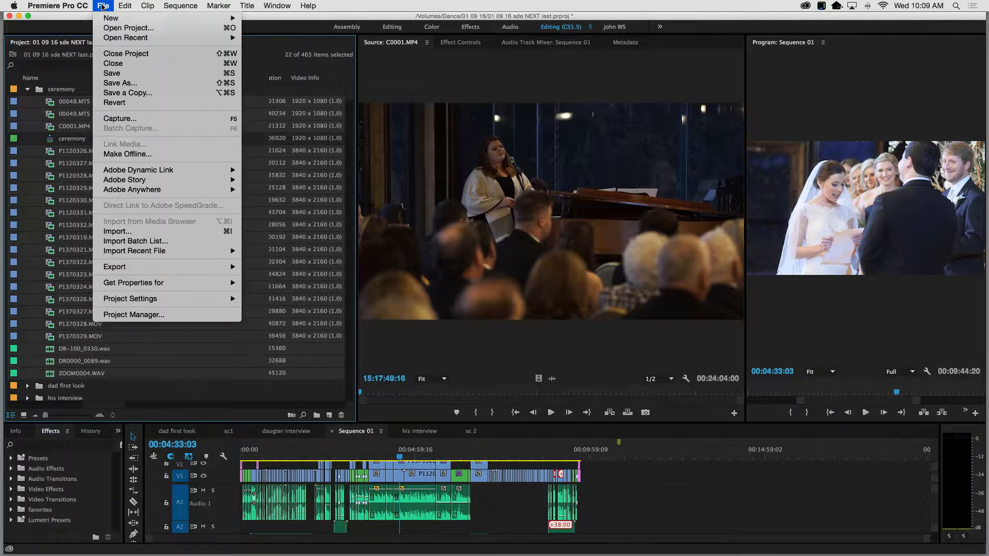
mouse_move(113, 18)
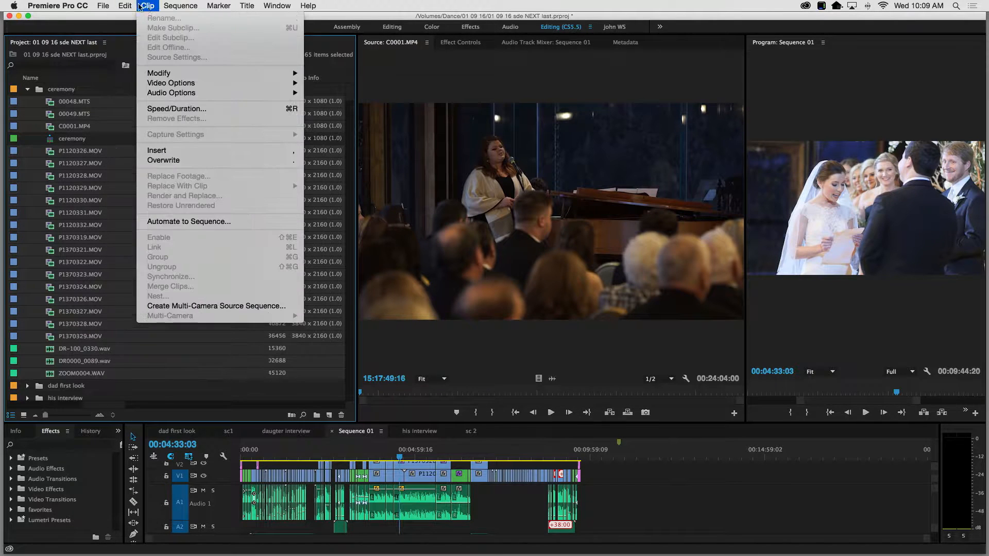
mouse_move(184, 7)
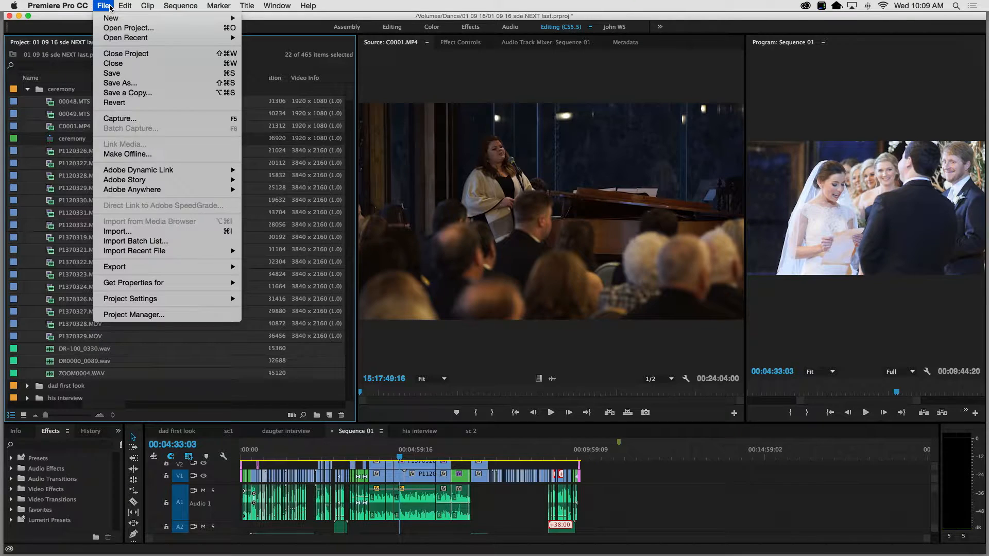
click(58, 21)
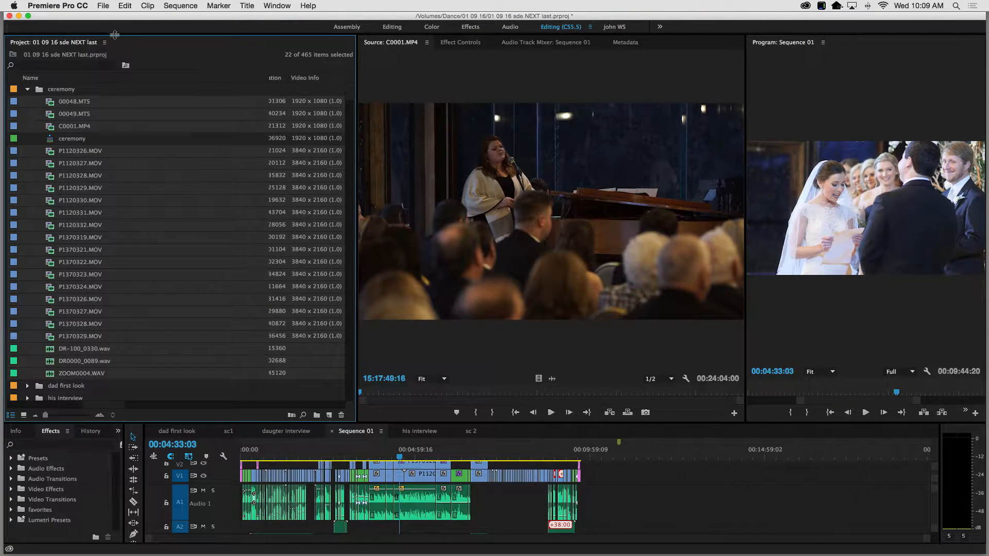
Create a multi-camera source sequence named "ceremony 2" from the selected files, synchronized by audio using the Mix Down track channel
right_click(65, 103)
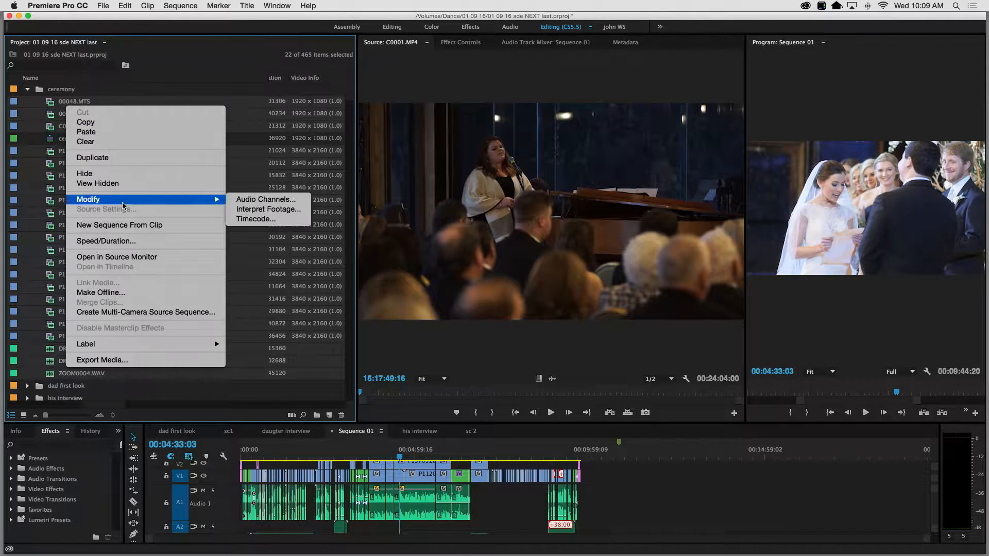
click(125, 313)
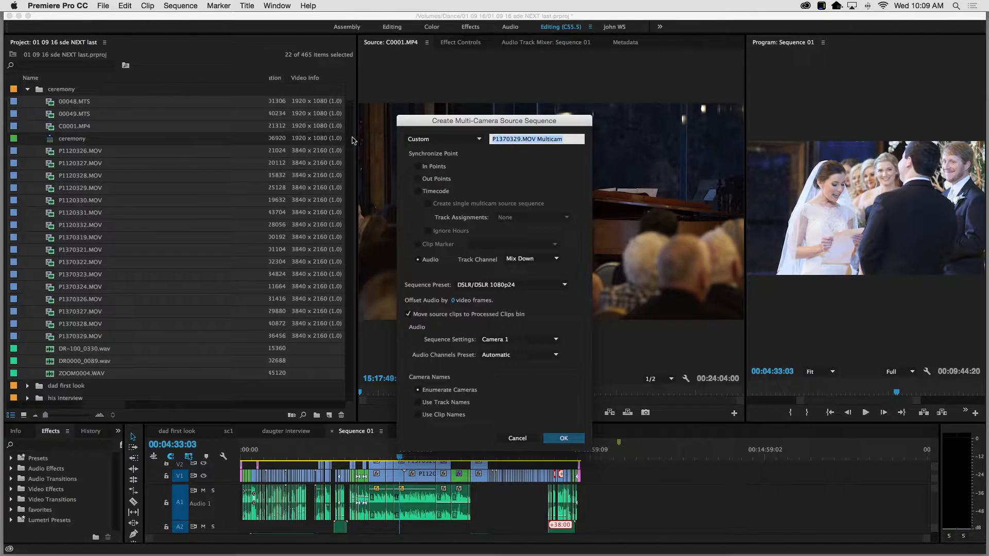
text(ceremony 2)
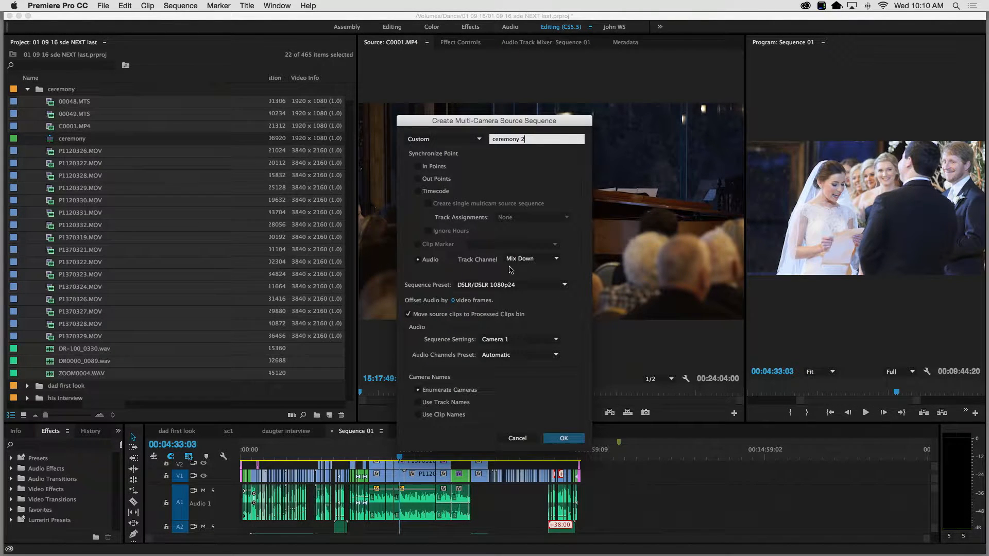
click(546, 263)
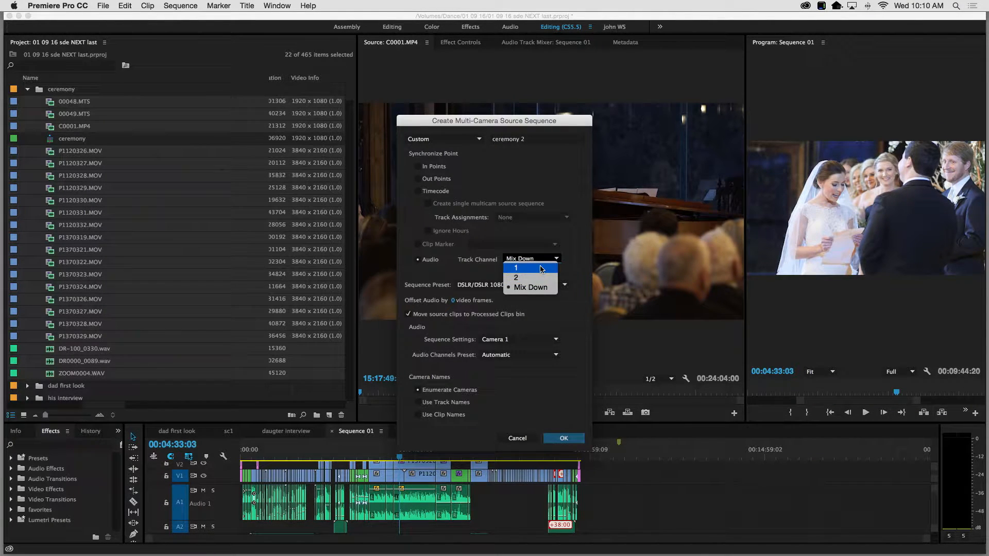
click(574, 256)
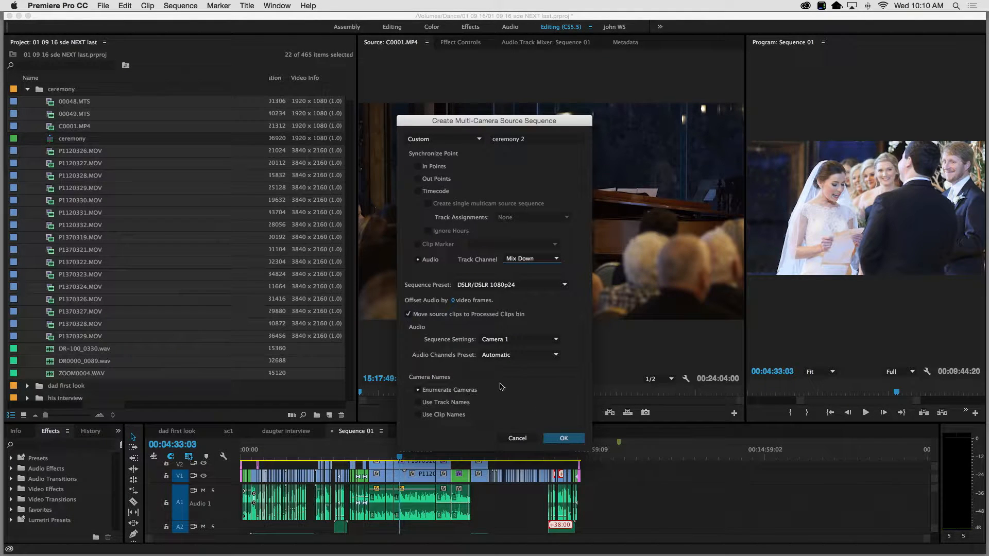
click(559, 438)
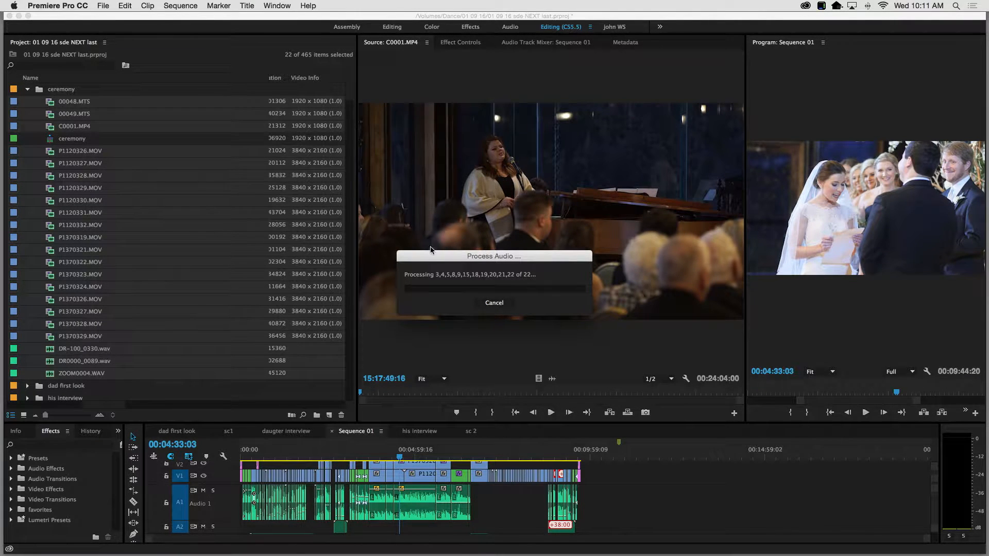
Switch to iTunes, briefly play Achilles Last Stand and close the iTunes window
mouse_move(247, 550)
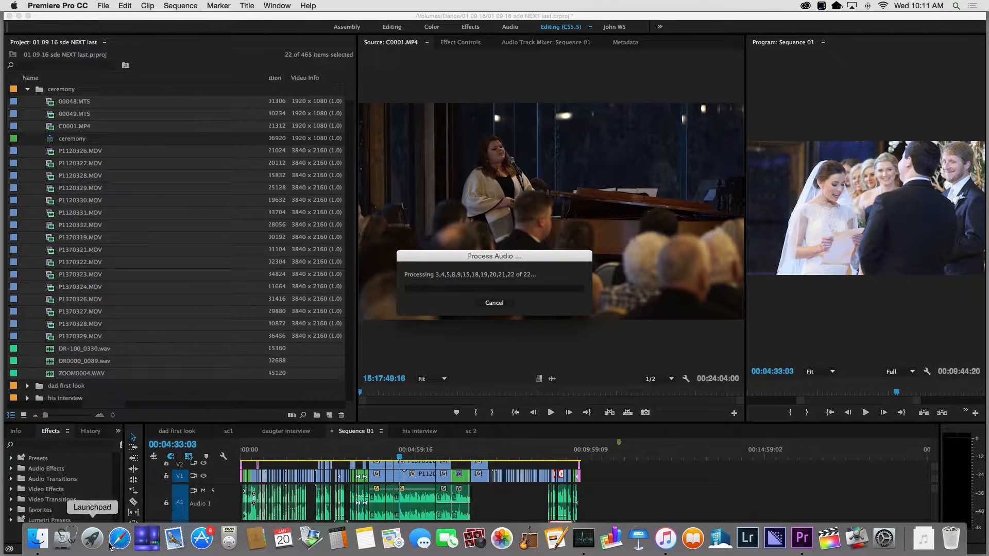
click(665, 539)
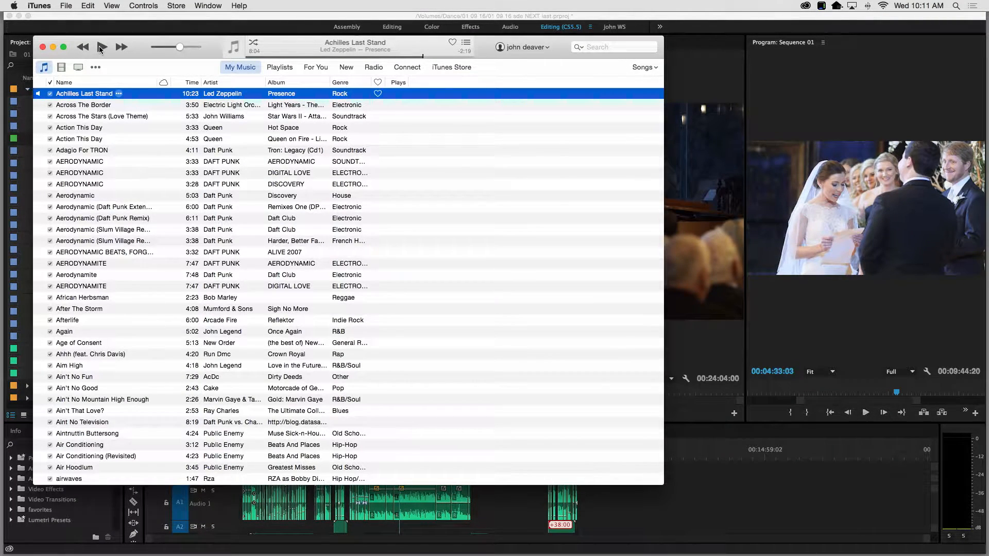
click(101, 48)
click(101, 48)
click(43, 47)
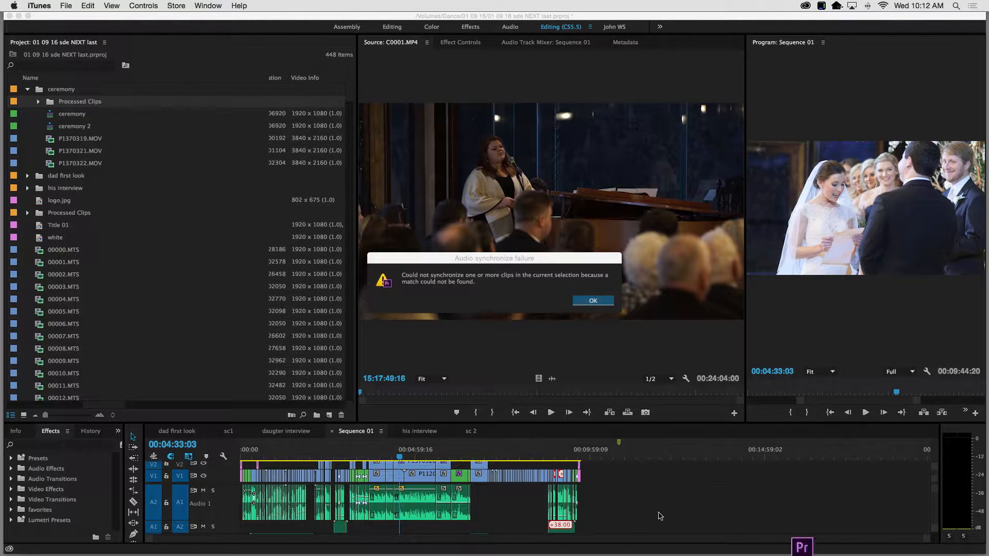
Dismiss the audio synchronization alert and examine which files are in the ceremony bin's Processed Clips bin
click(593, 302)
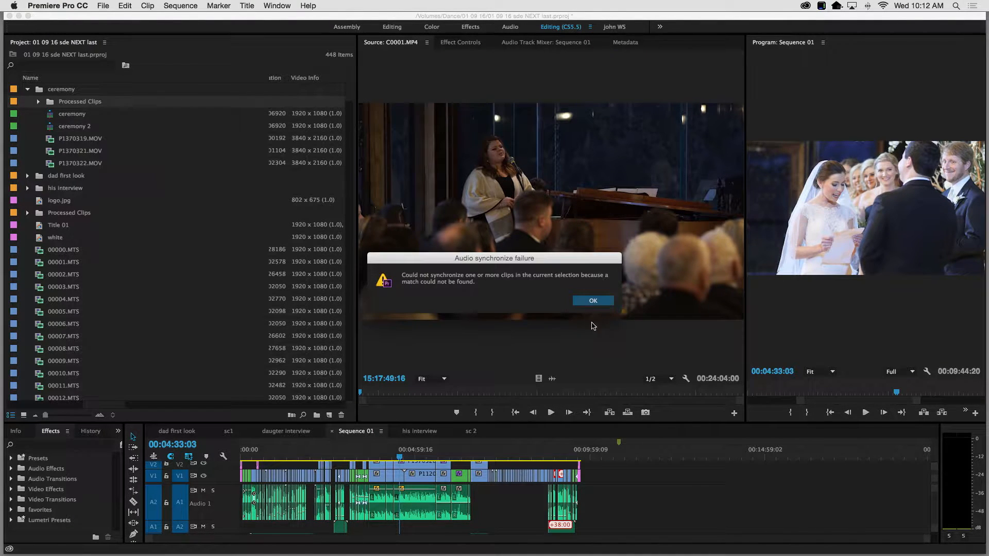
click(593, 305)
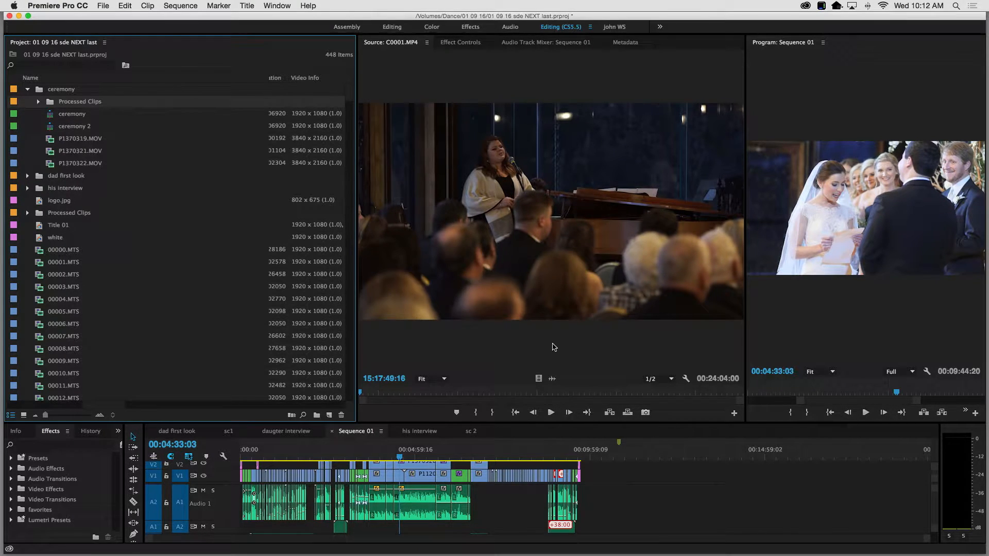
click(38, 104)
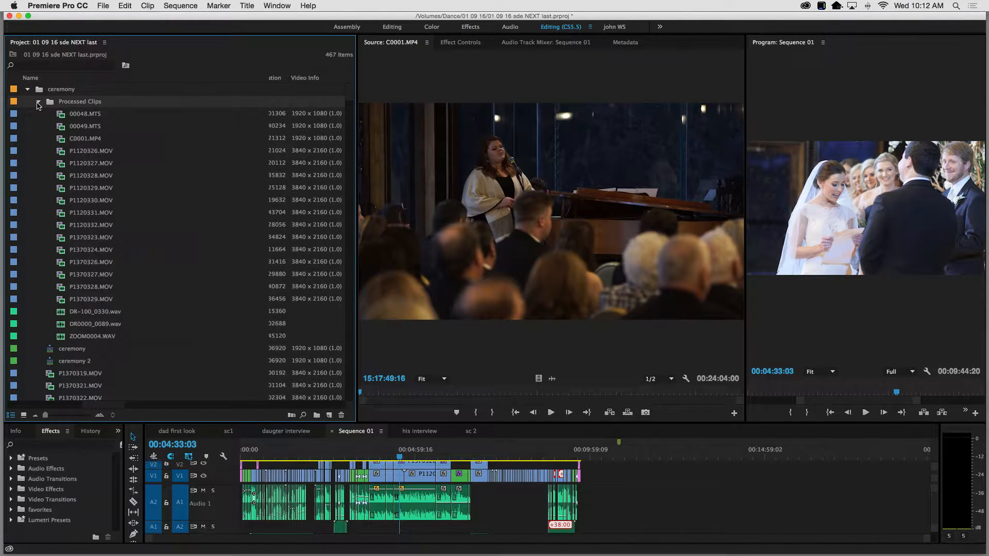
click(39, 103)
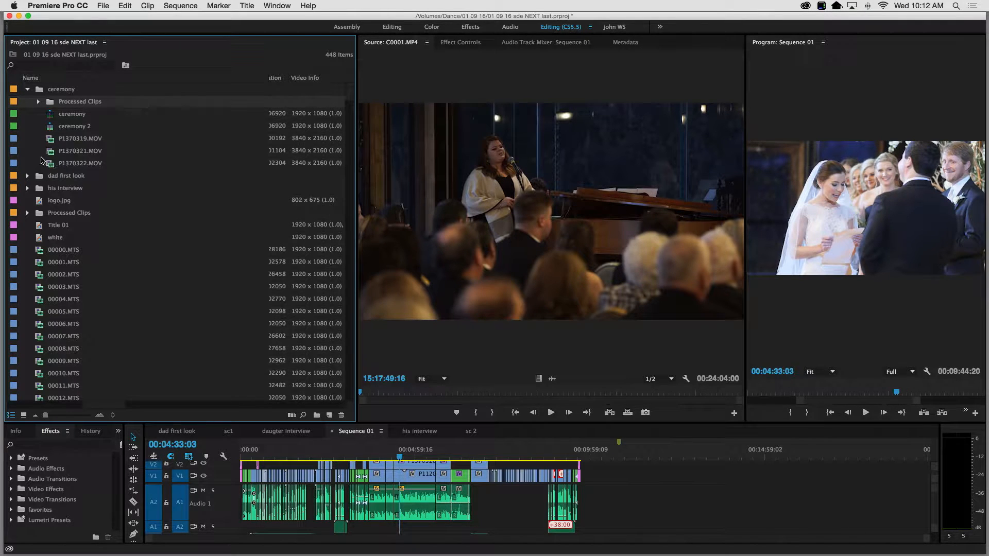
Check the ceremony and ceremony 2 multicam sequences and the three MOV clips left outside the Processed Clips bin
click(70, 117)
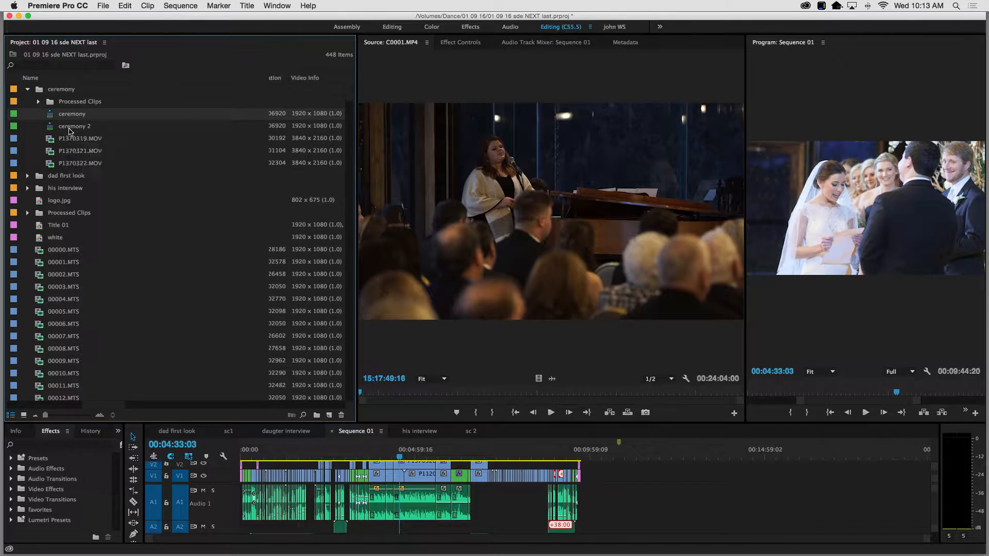
click(71, 128)
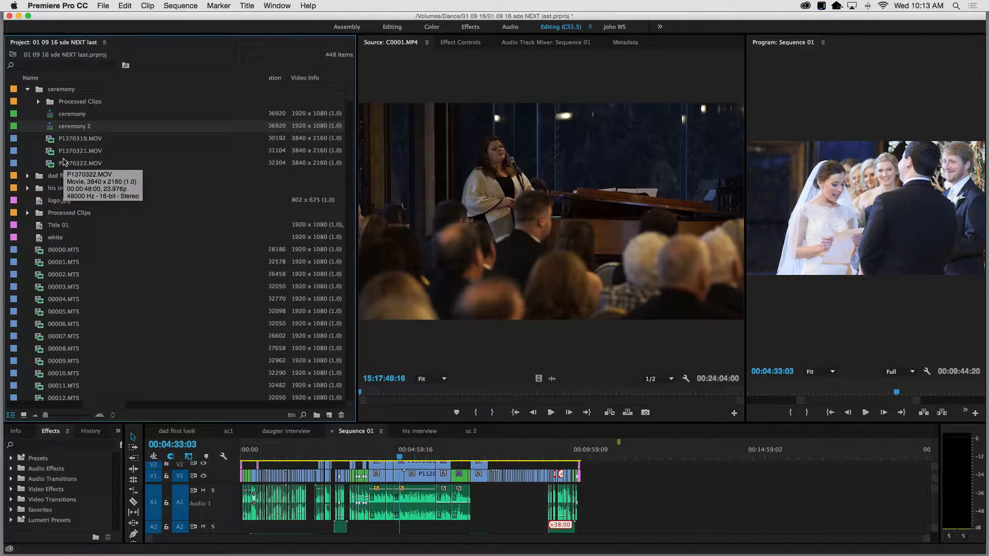
click(70, 139)
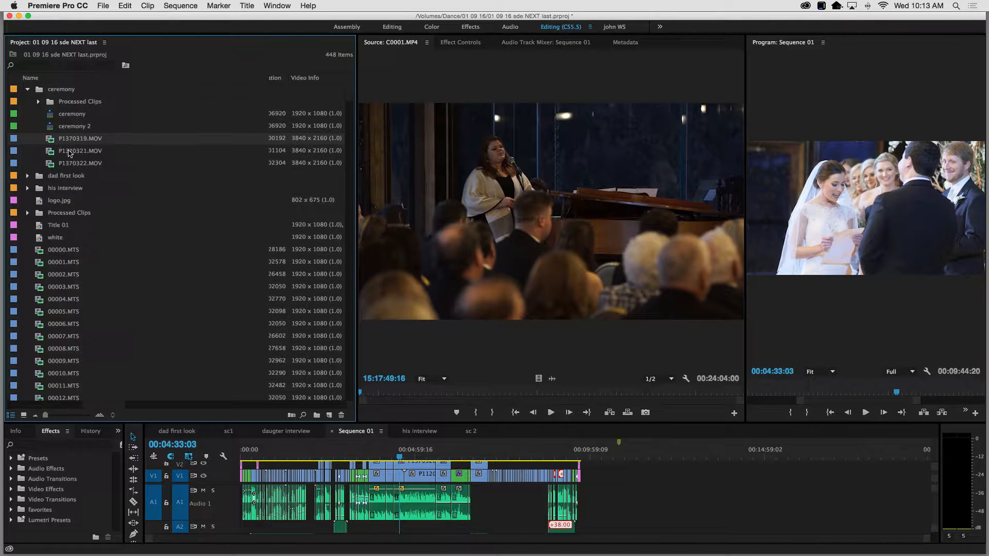
click(71, 151)
click(77, 164)
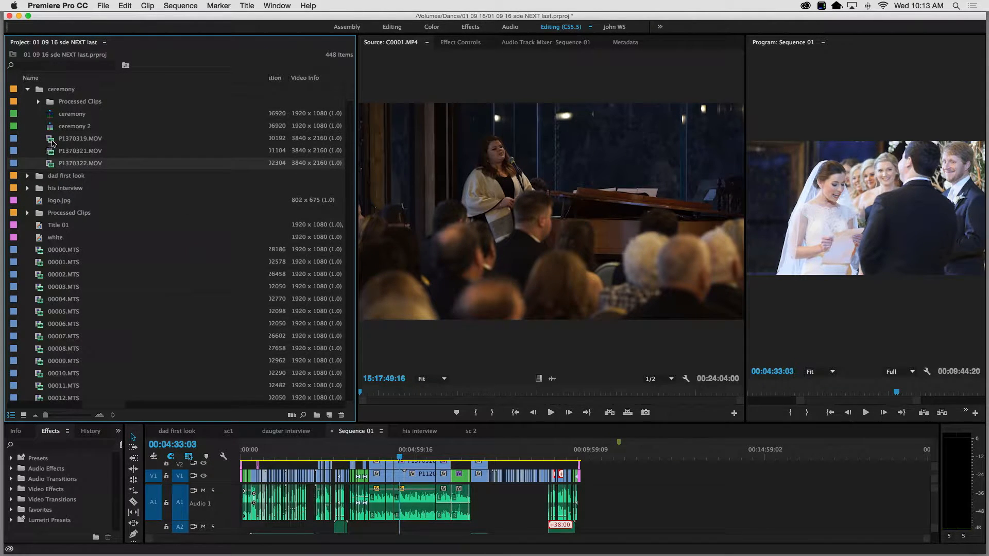
Load P1370319.MOV into the Source Monitor, return to its start and play it
click(53, 143)
double_click(53, 141)
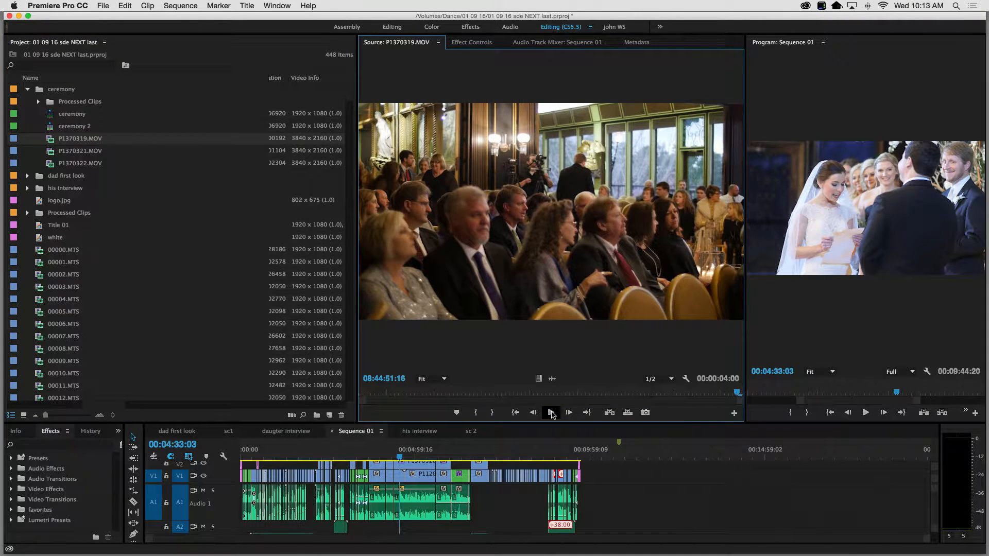
drag(558, 393, 302, 396)
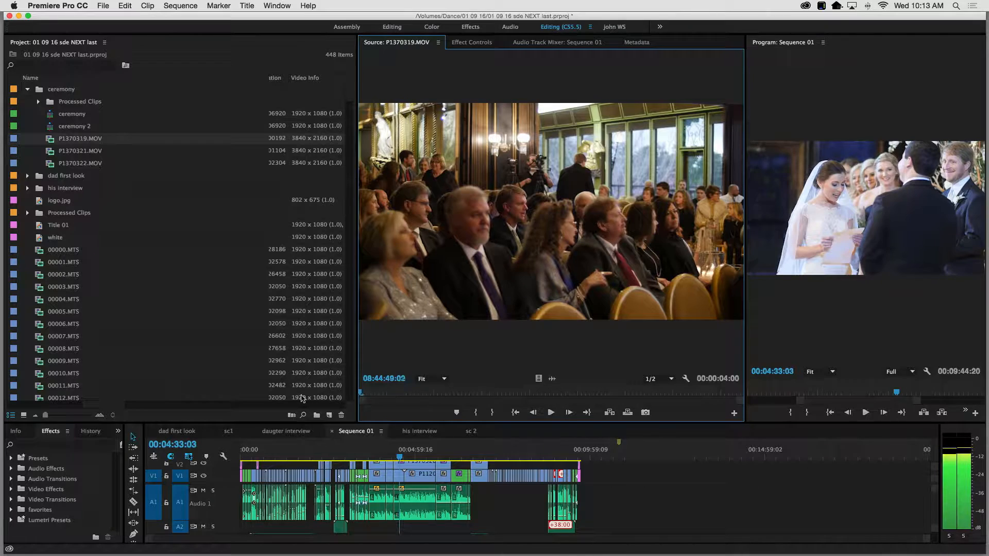
click(555, 415)
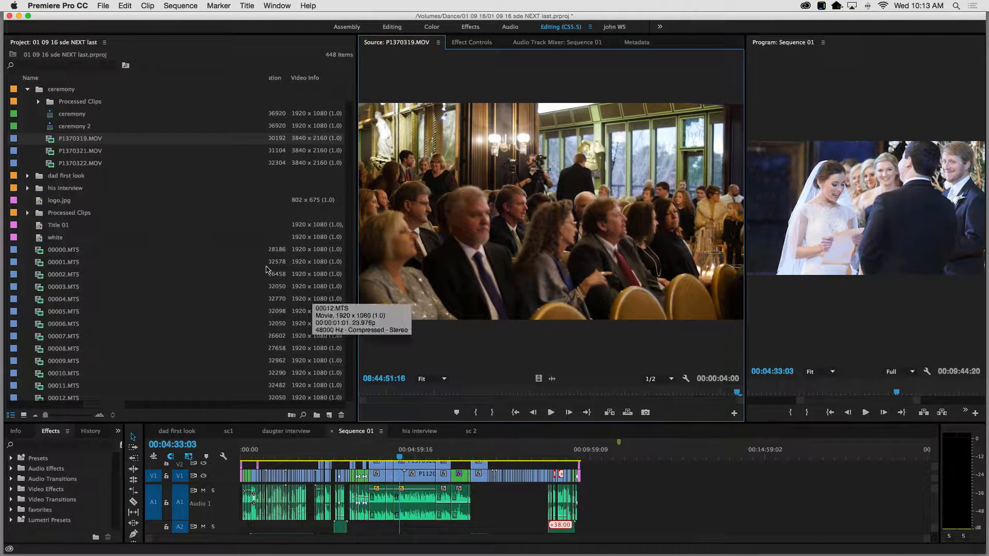
Load P1370321.MOV into the Source Monitor and play it from the beginning
double_click(50, 151)
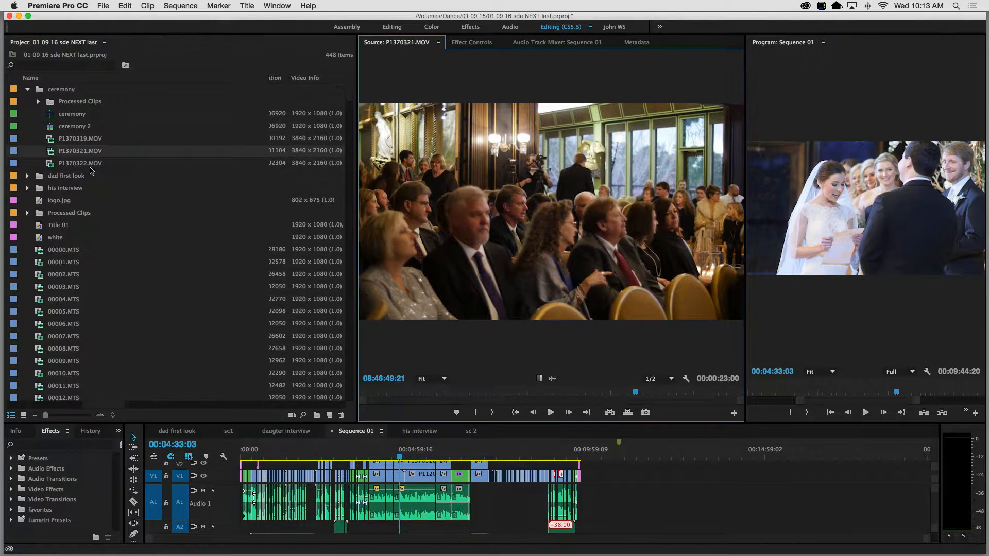
drag(454, 391, 323, 392)
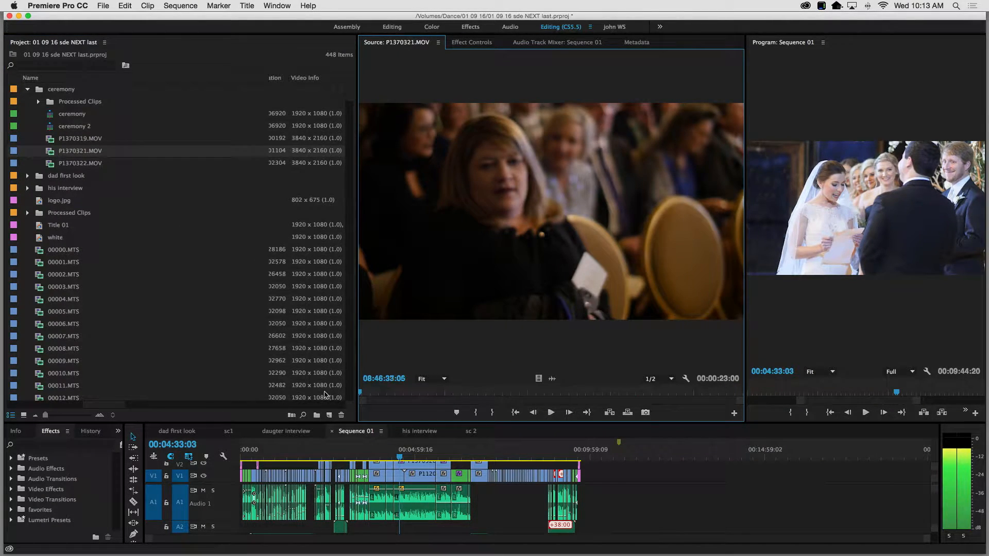
click(545, 409)
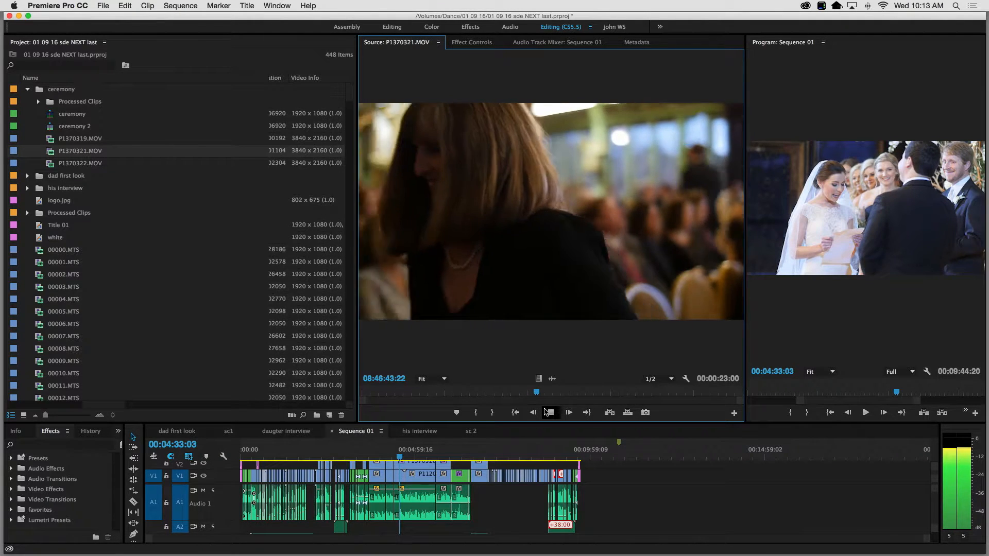
Stop the current playback, load P1370322.MOV into the Source Monitor and play it from its start
click(549, 412)
double_click(80, 164)
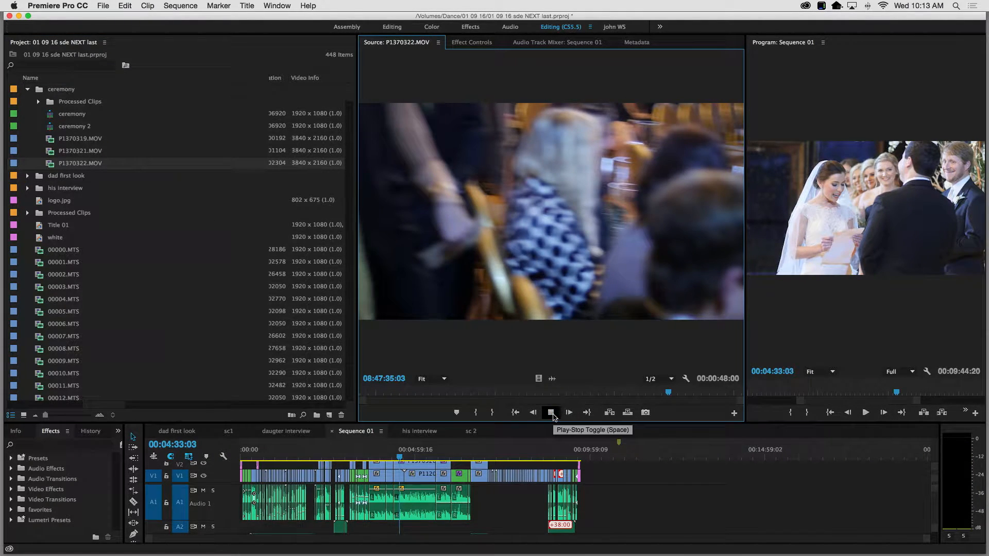
click(550, 412)
click(552, 413)
drag(543, 394, 282, 383)
click(550, 412)
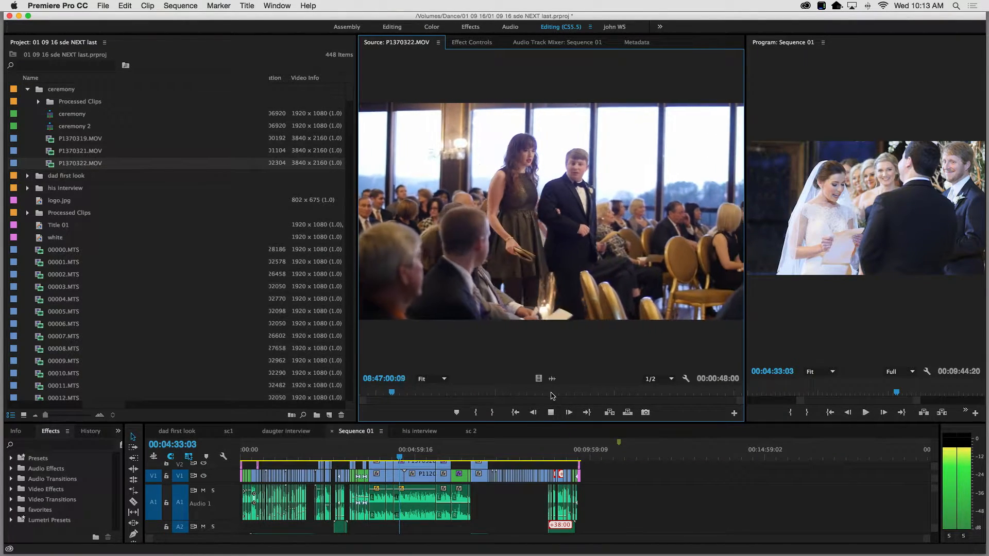
Skim P1370322.MOV through to its last seconds and play a bit of the ending
click(519, 392)
drag(520, 394, 719, 410)
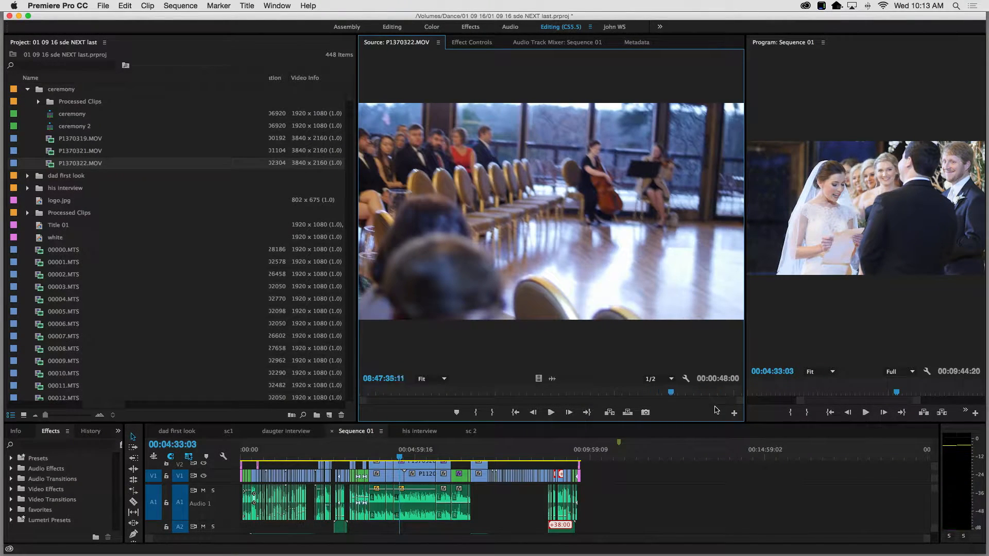
click(549, 413)
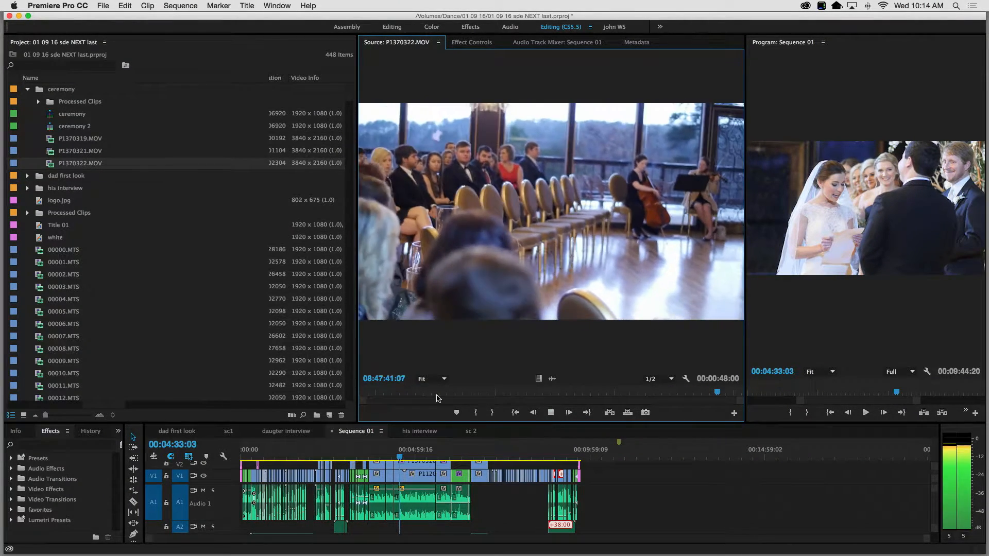
click(551, 414)
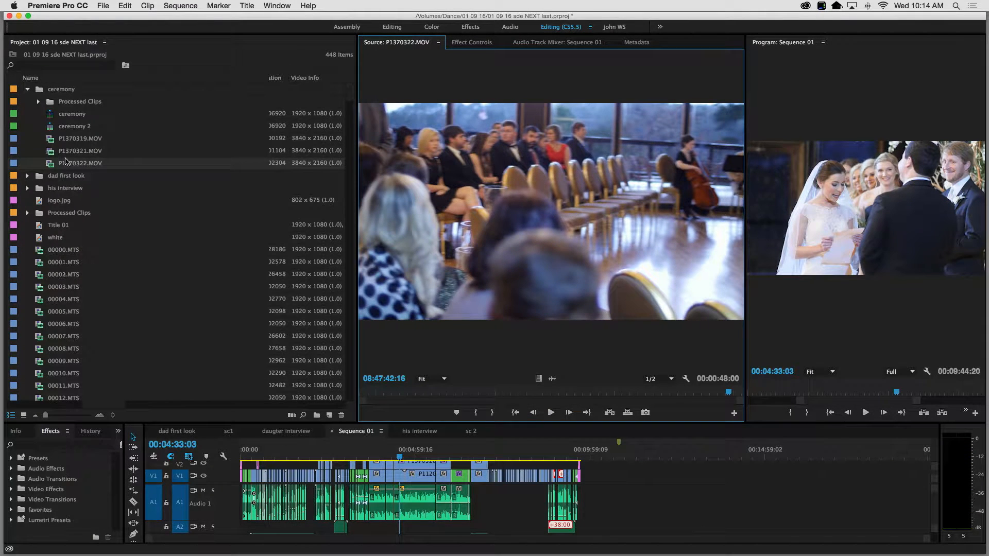
Open the ceremony 2 multicam source sequence in the Timeline for editing
click(60, 129)
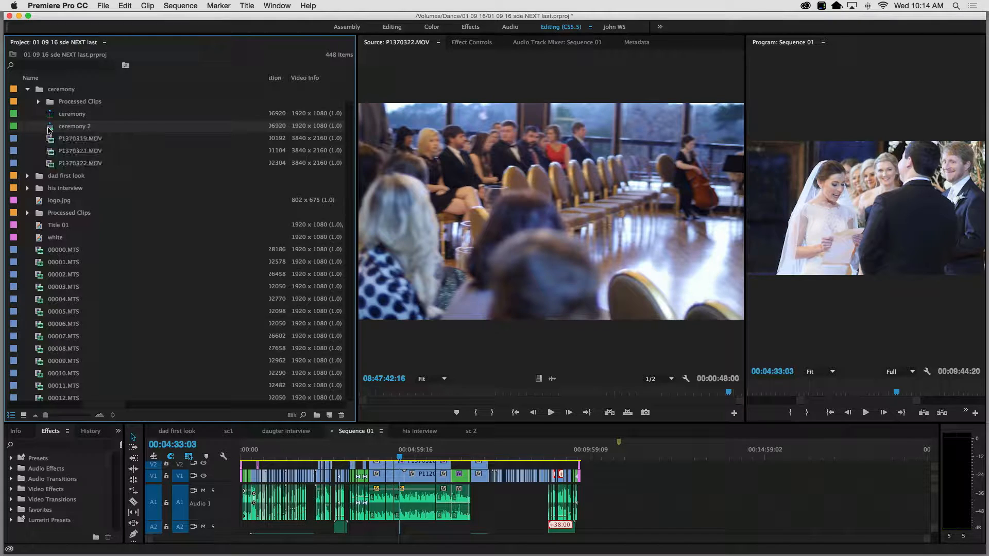
right_click(51, 130)
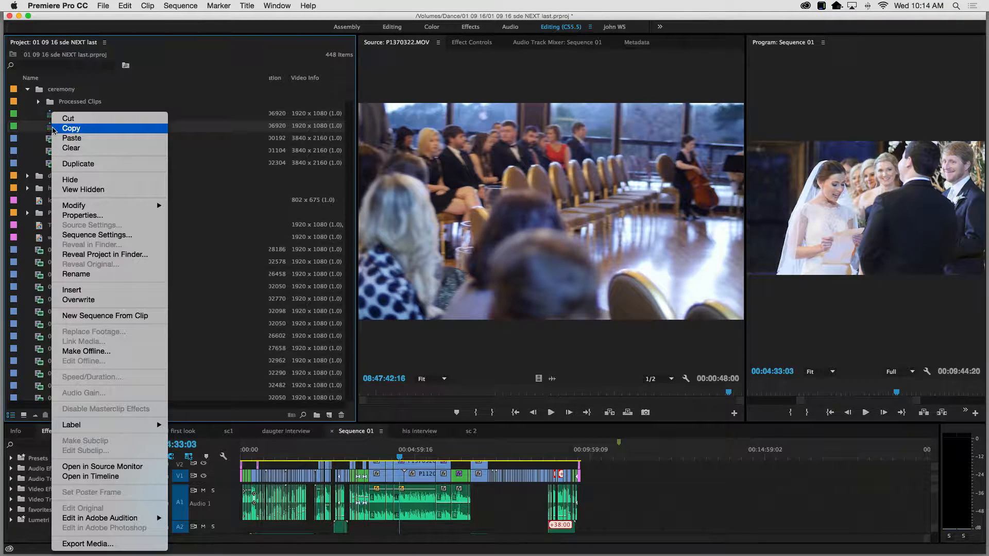
click(106, 476)
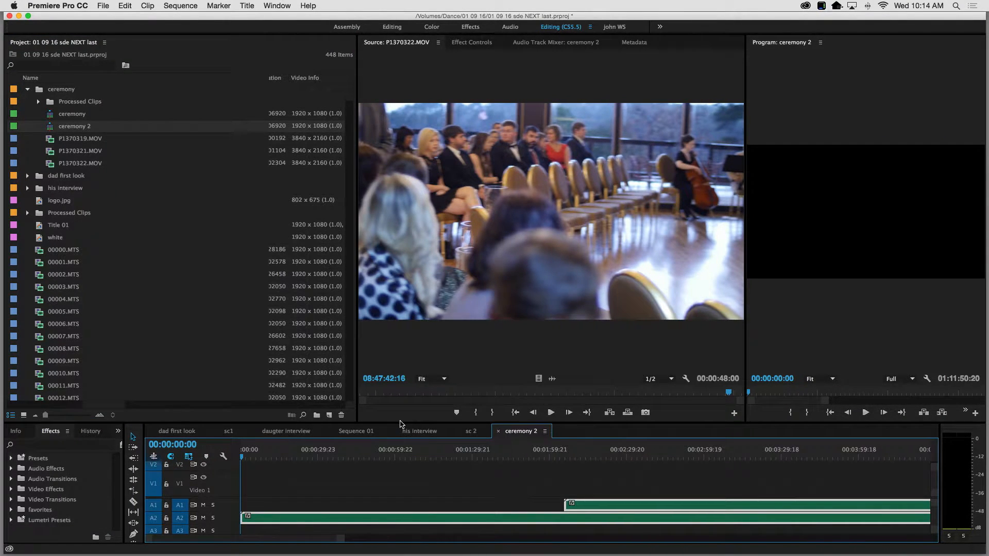
Enlarge the Timeline panel to show the ceremony 2 tracks over their full length, and deselect all clips
drag(401, 423, 409, 161)
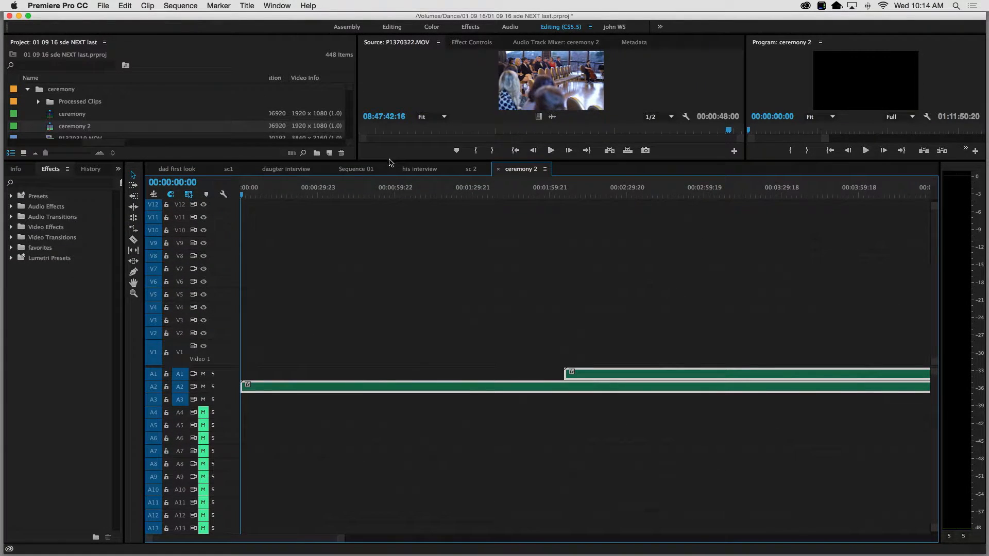
drag(390, 159, 390, 206)
click(406, 241)
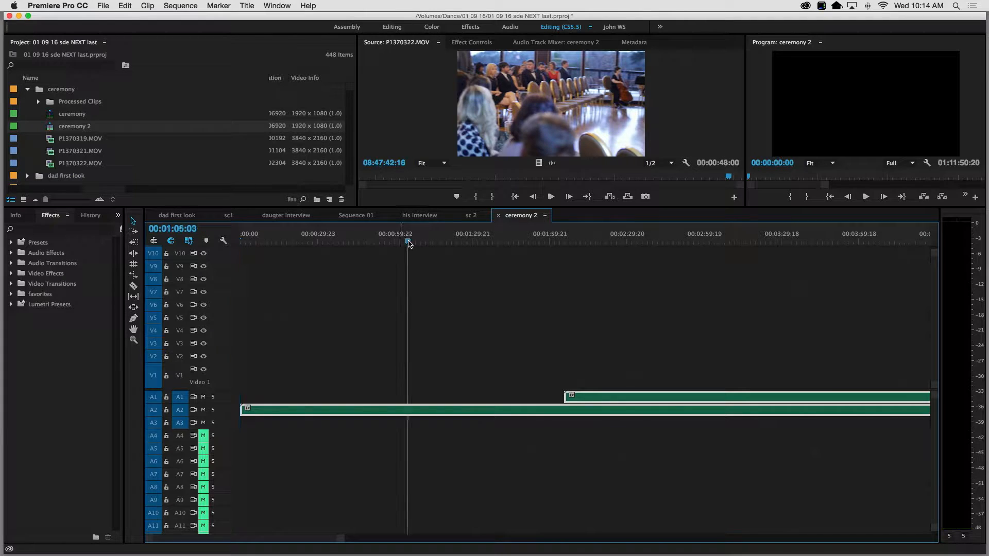
key(minus)
key(minus)
key(minus)
key(minus)
key(minus)
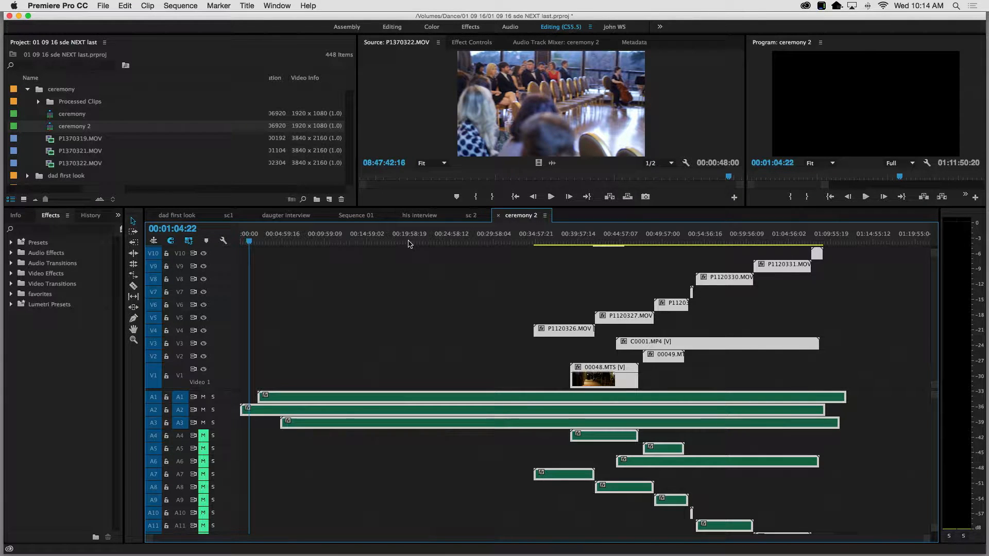
click(419, 239)
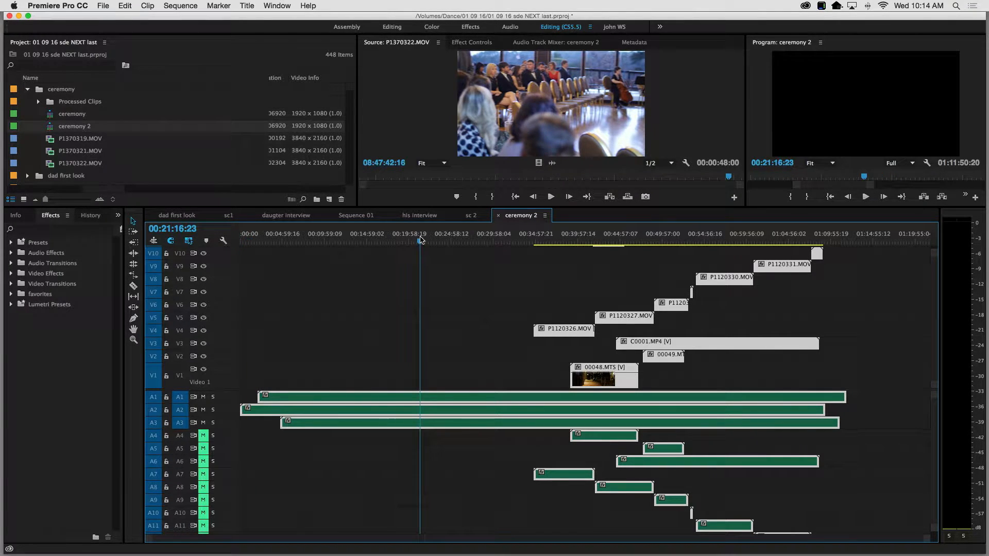
drag(469, 207, 475, 121)
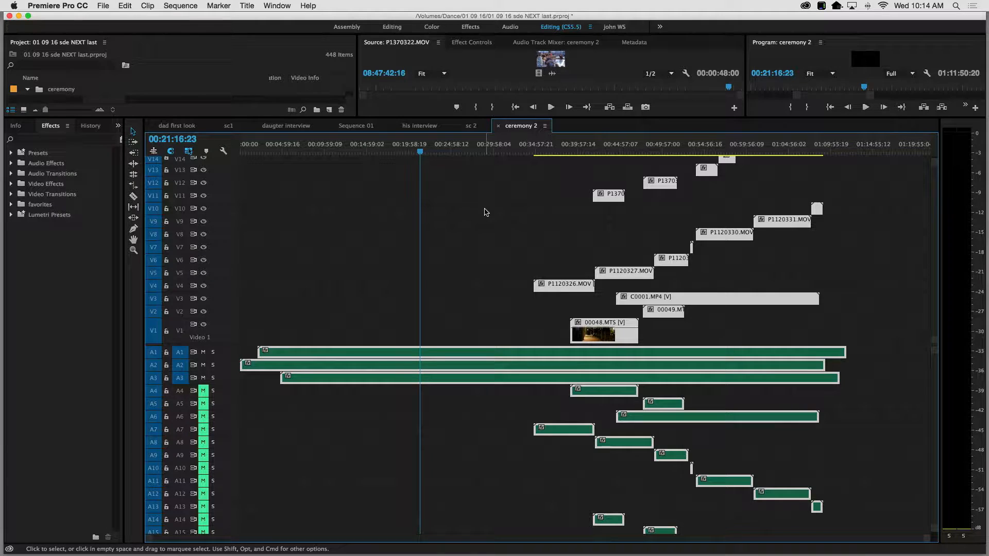
click(484, 212)
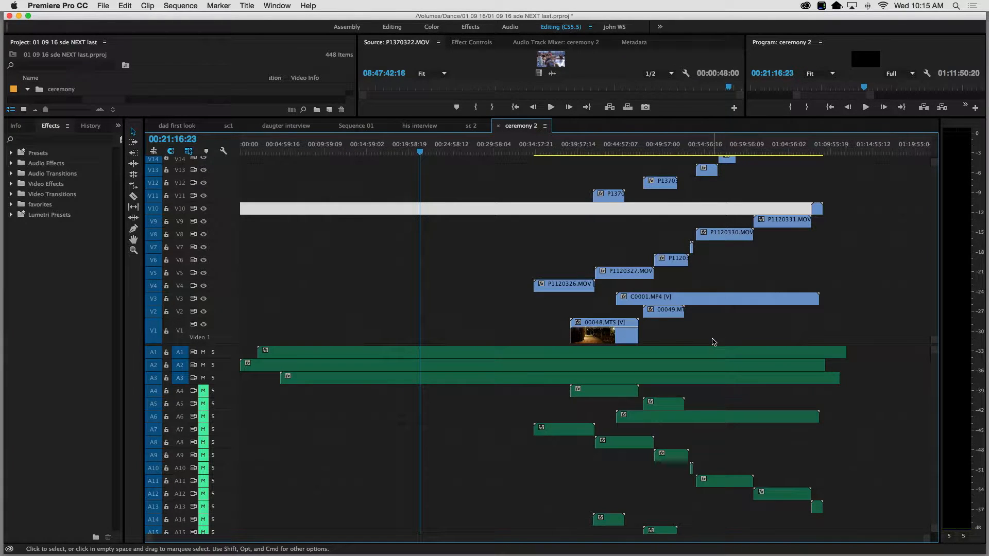
Examine how each camera's clips are spread over separate video and audio tracks in the ceremony 2 sequence
click(662, 316)
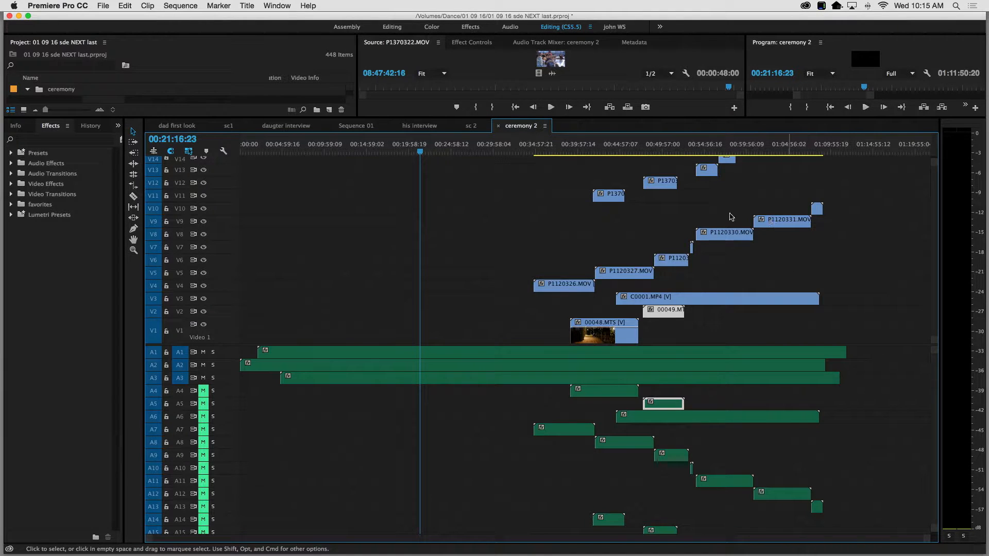
scroll(721, 232, up, 3)
scroll(721, 232, down, 3)
click(622, 280)
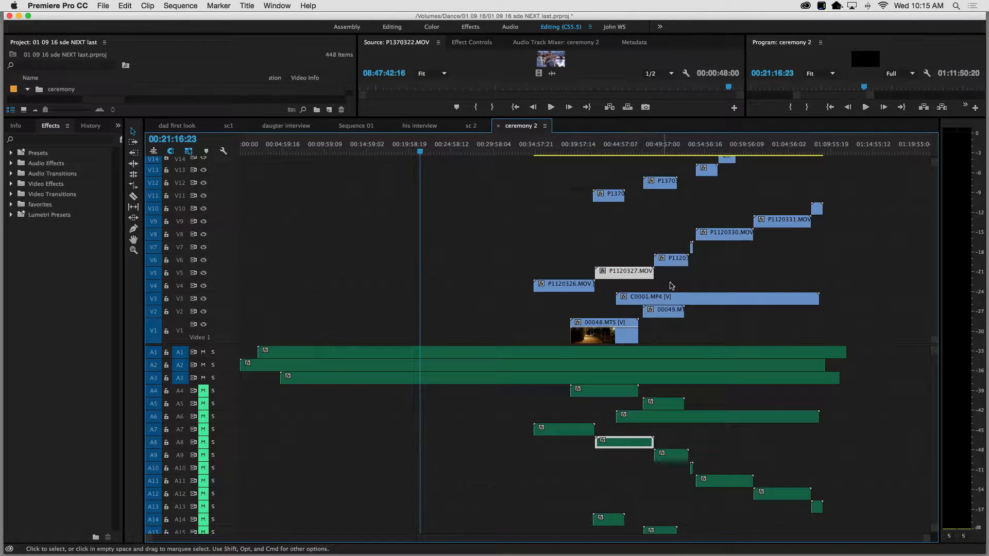
click(664, 322)
Move 00049.MTS's video down to V1 and its audio up to A4, on the same tracks as 00048.MTS
click(666, 316)
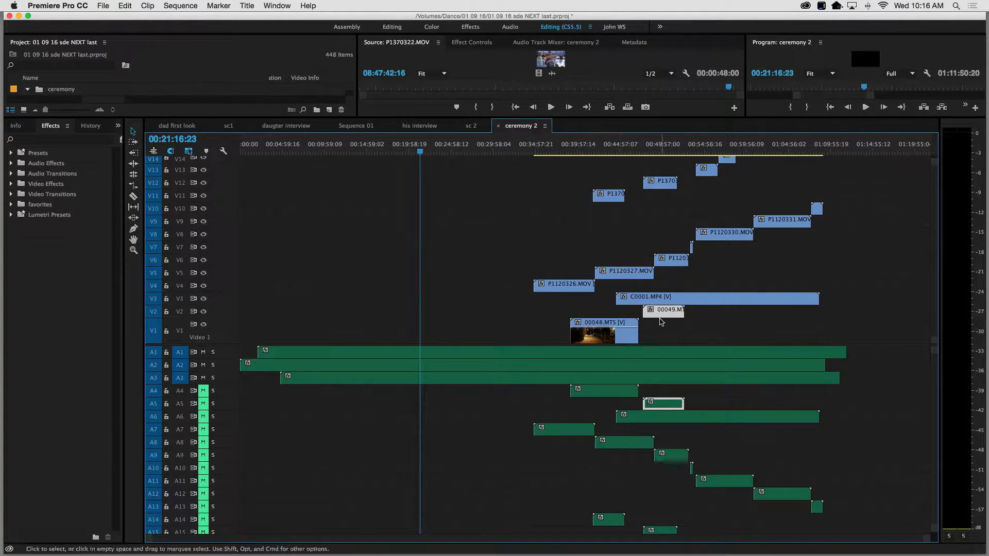
click(639, 153)
key(equal)
key(equal)
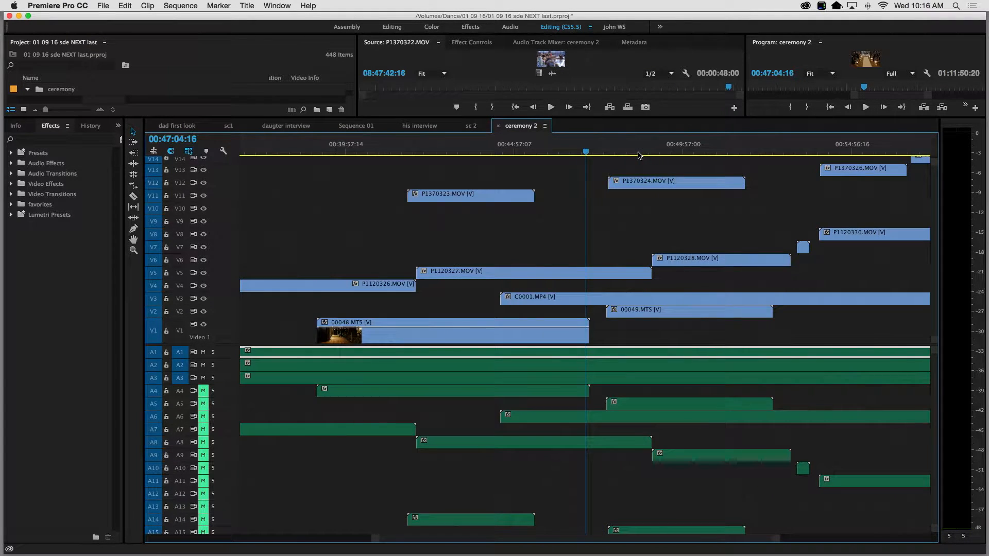
click(665, 314)
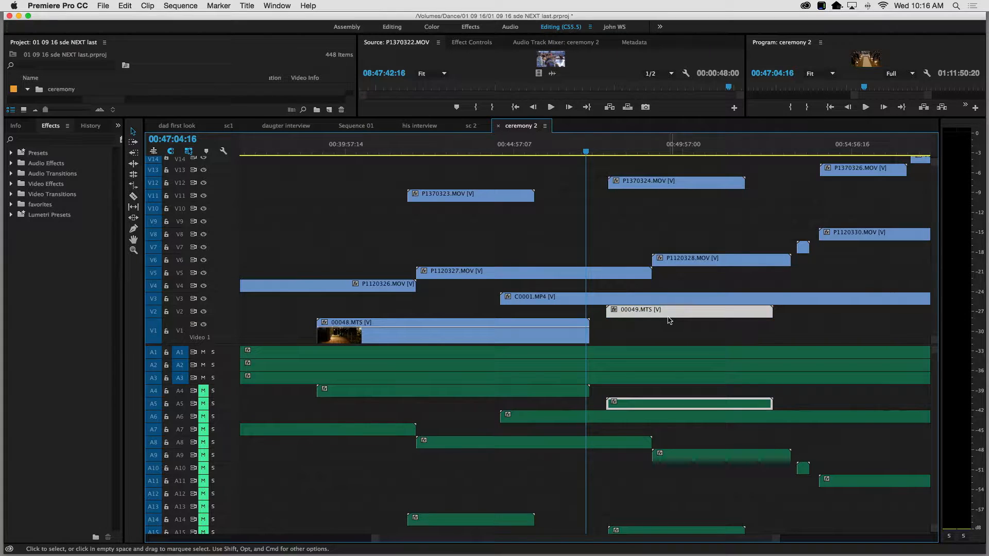
drag(664, 316, 663, 331)
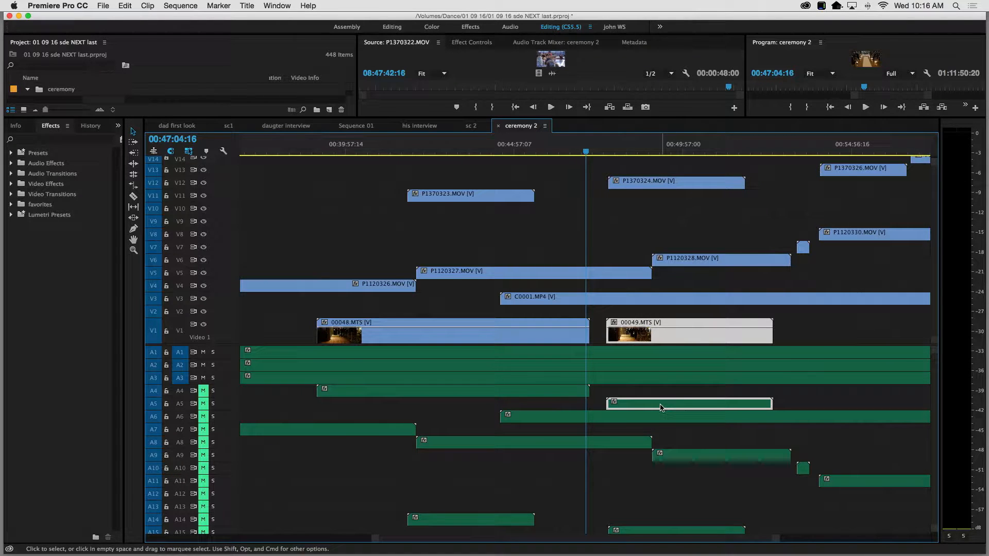
drag(660, 408, 660, 394)
click(493, 396)
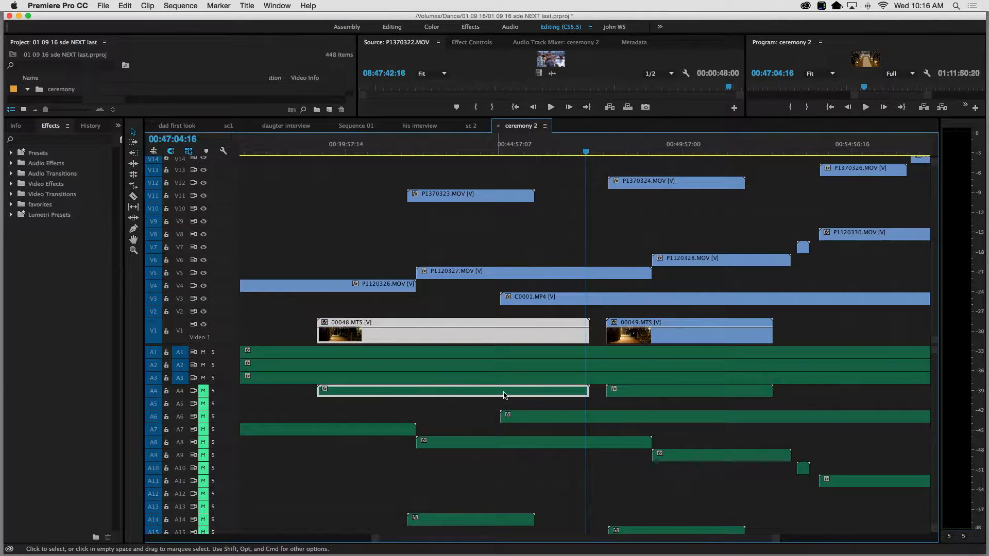
click(628, 392)
key(backslash)
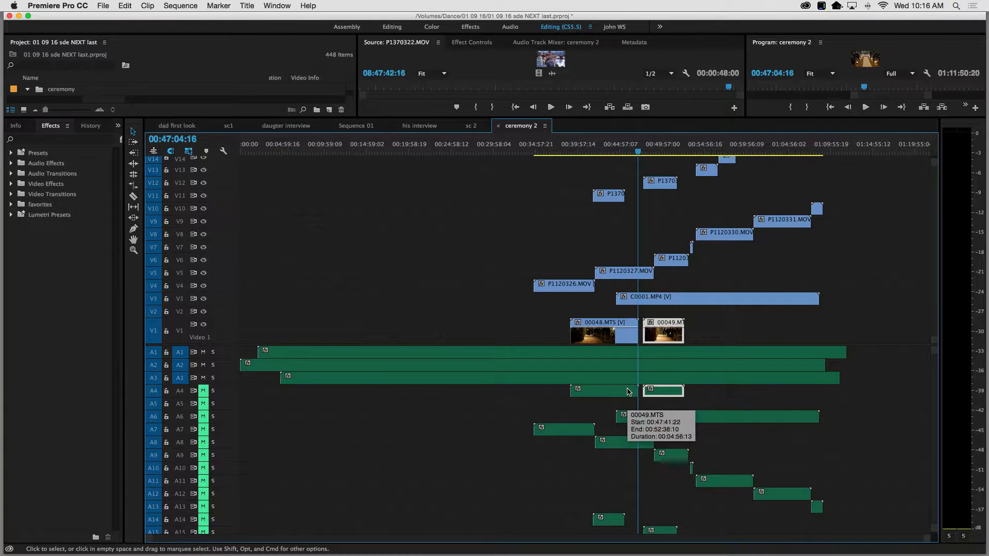
Move C0001.MP4's video down to V2 and its audio up to A5, keeping its timing
click(717, 302)
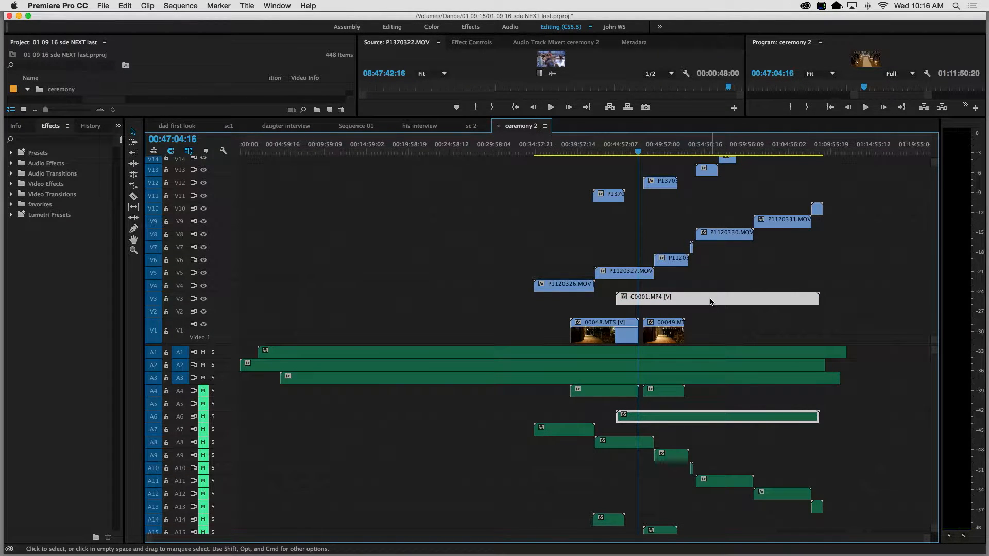
mouse_move(711, 302)
mouse_down()
mouse_move(711, 311)
mouse_move(711, 299)
mouse_up()
click(720, 285)
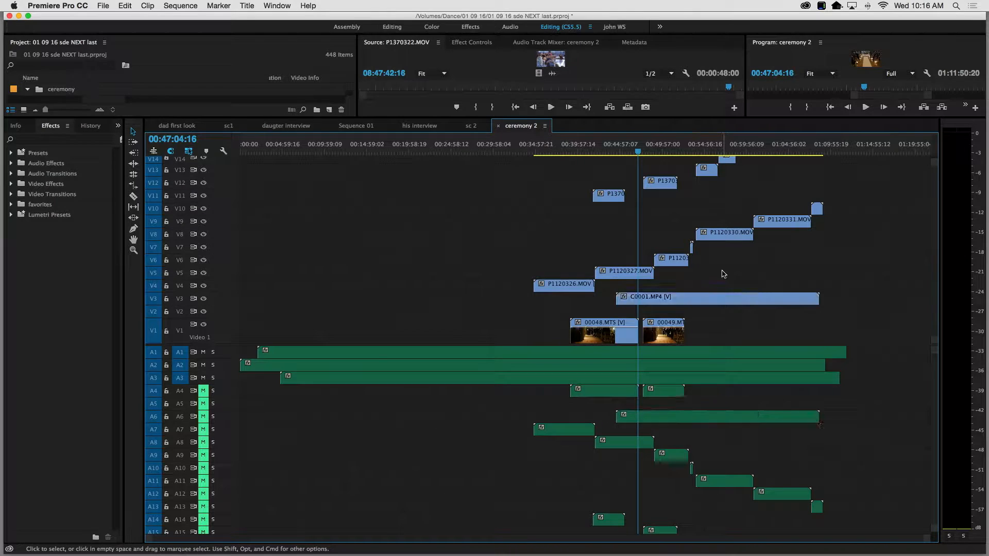
click(717, 303)
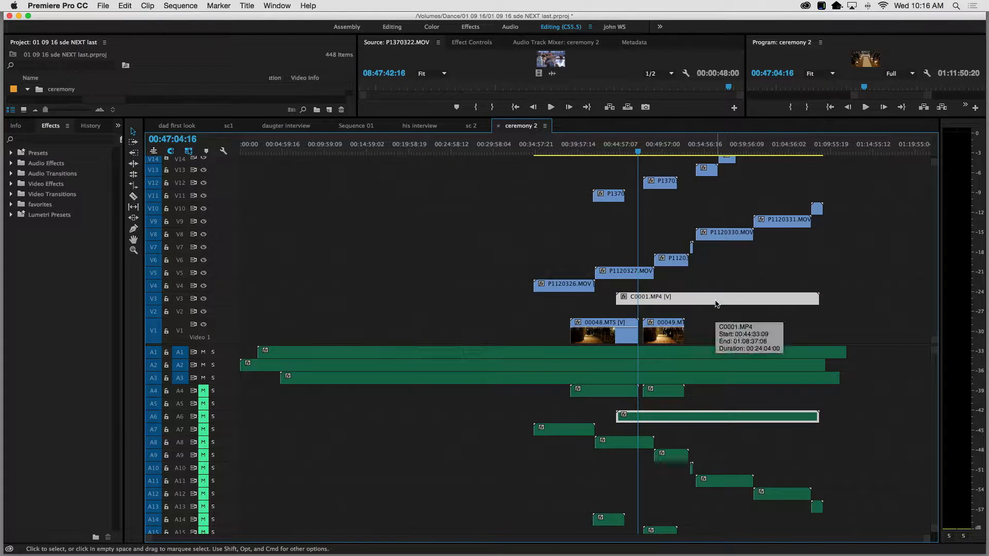
drag(717, 304, 718, 404)
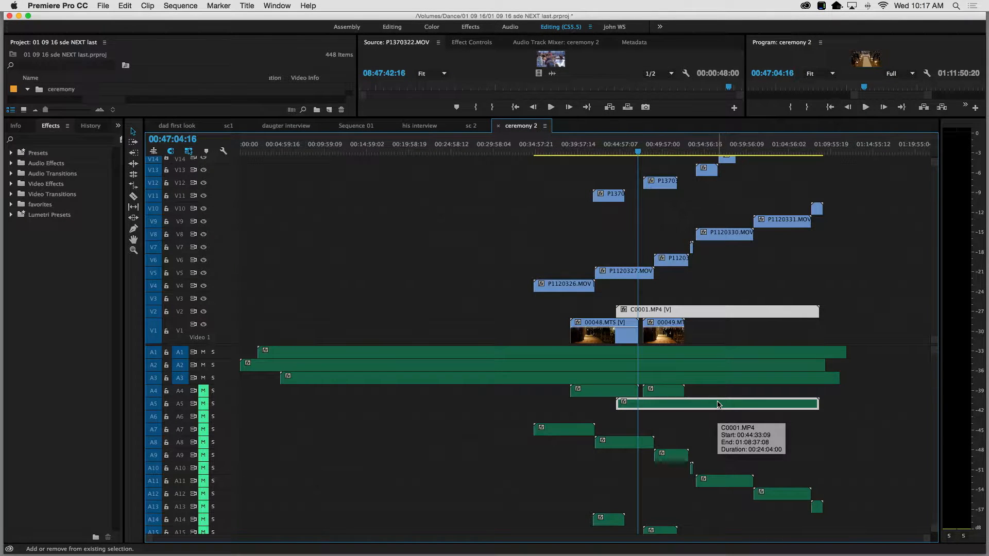
click(719, 344)
Move P1120327.MOV and P1120326.MOV down to V3 and their audio up to A6, keeping their timing
drag(636, 275, 638, 303)
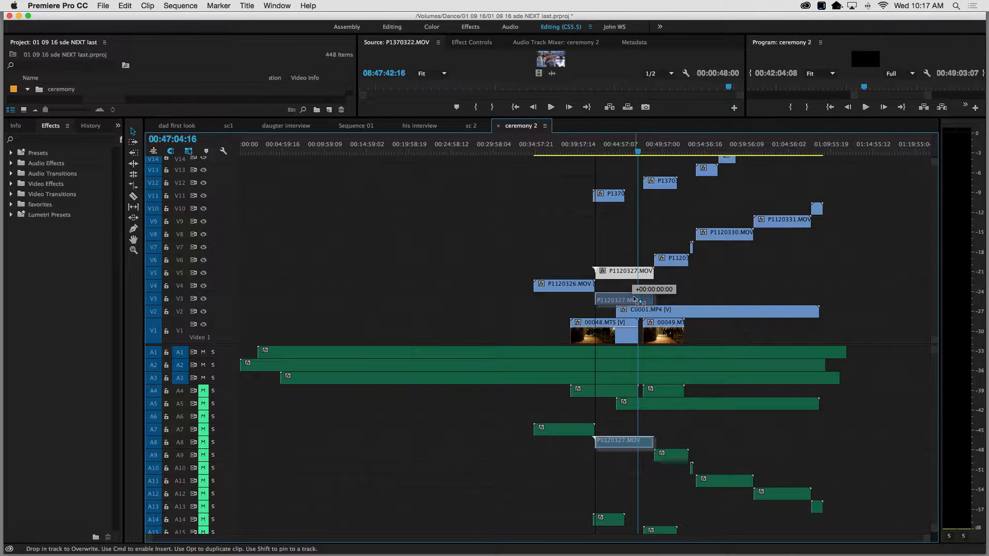
drag(637, 301, 638, 421)
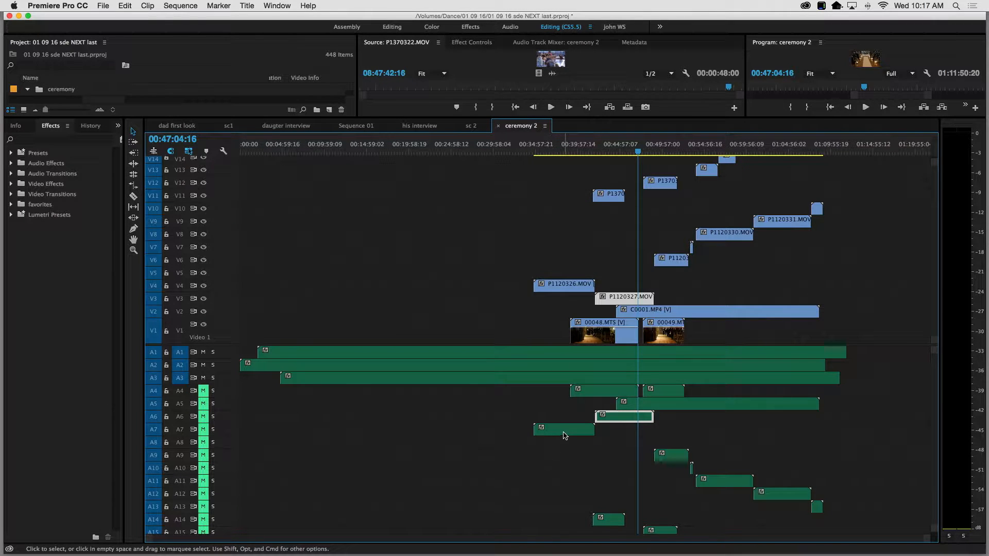
drag(564, 432, 567, 301)
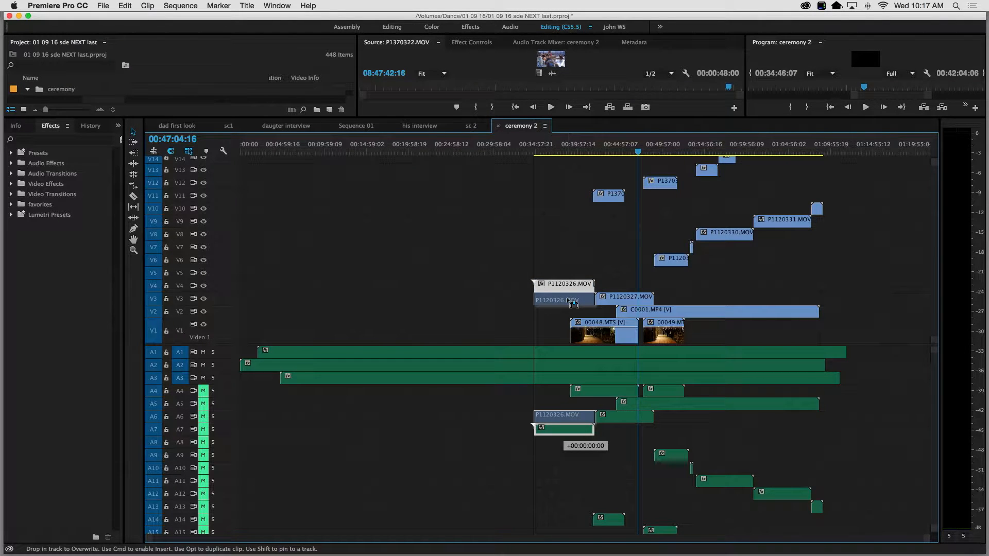
drag(568, 300, 568, 300)
click(474, 273)
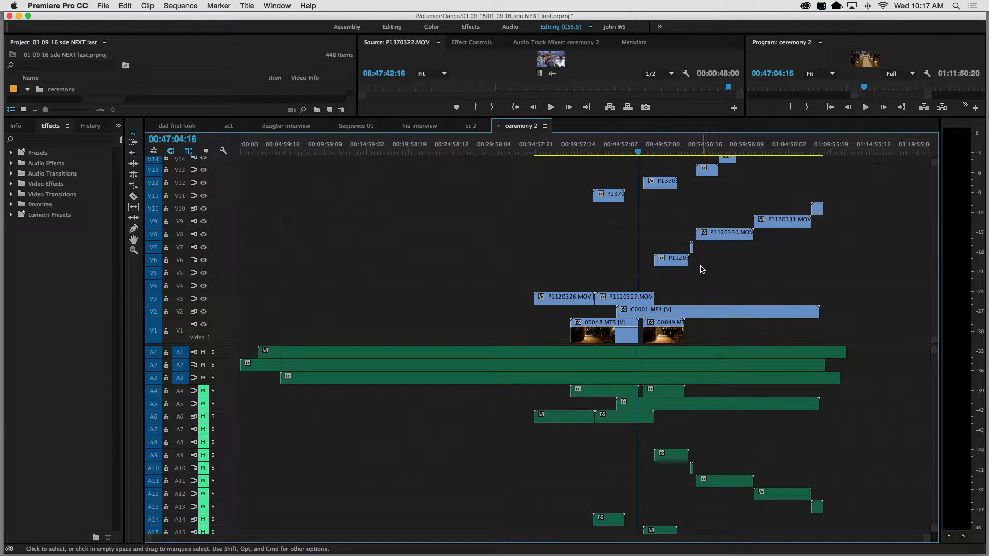
Move P1120328.MOV's video down to V3 and its audio up to A6, directly after P1120327.MOV
key(equal)
scroll(701, 273, right, 2)
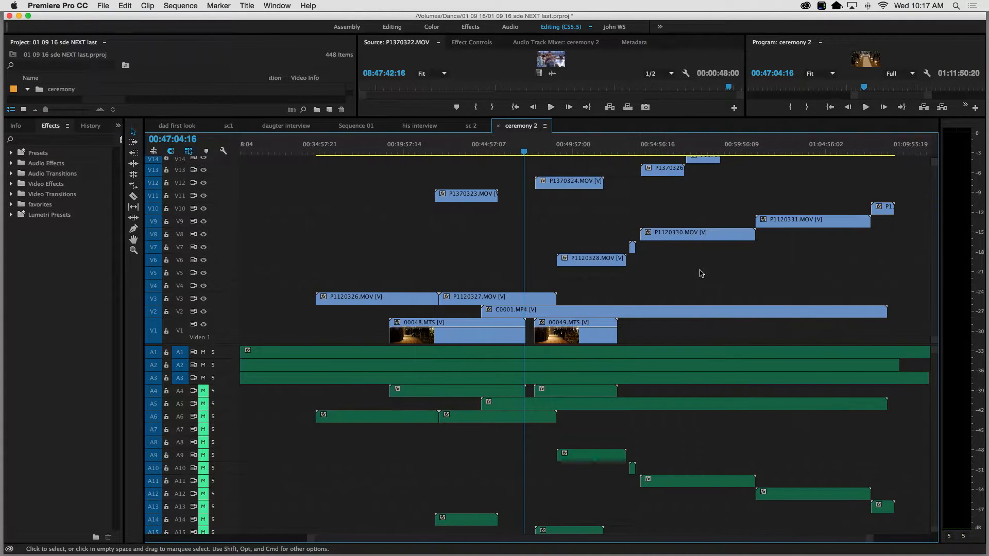
click(592, 265)
drag(592, 267, 593, 420)
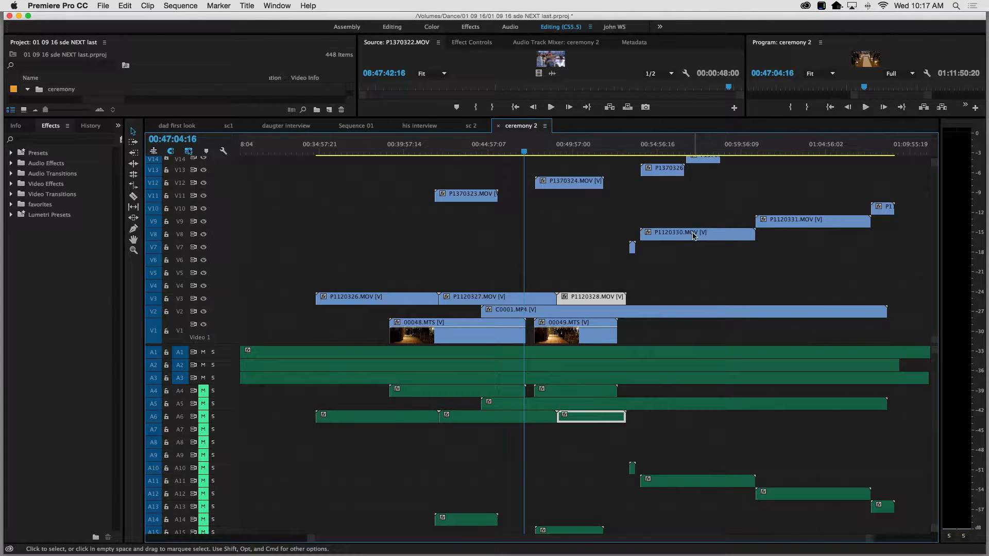
Move the short clip just after P1120328.MOV from V7 down to V4 and its audio up to A6
click(632, 247)
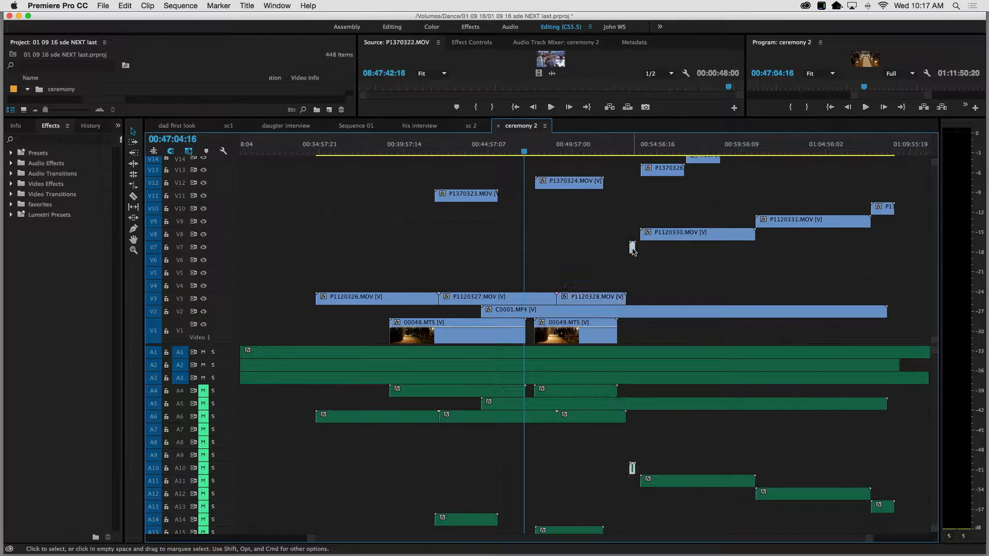
drag(633, 251, 634, 299)
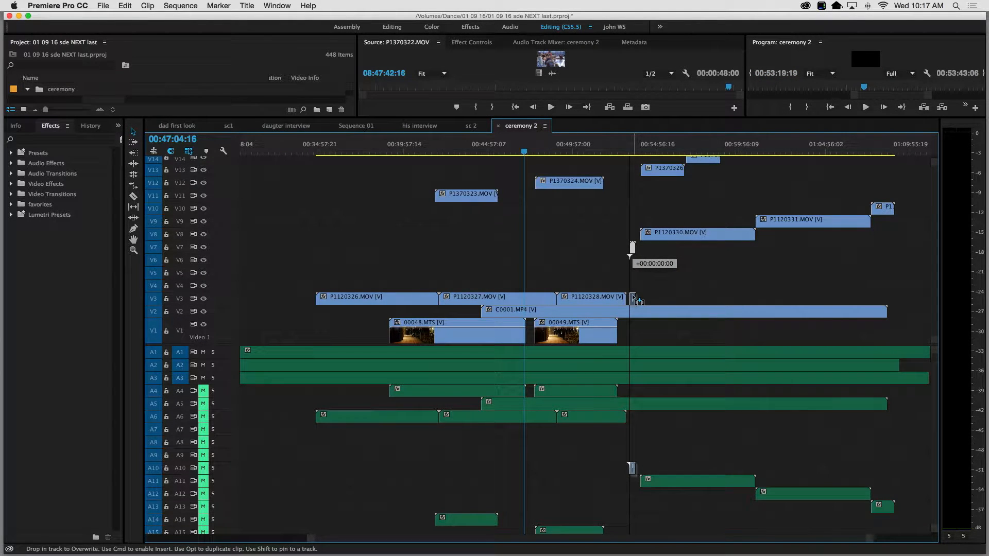
drag(634, 298, 632, 419)
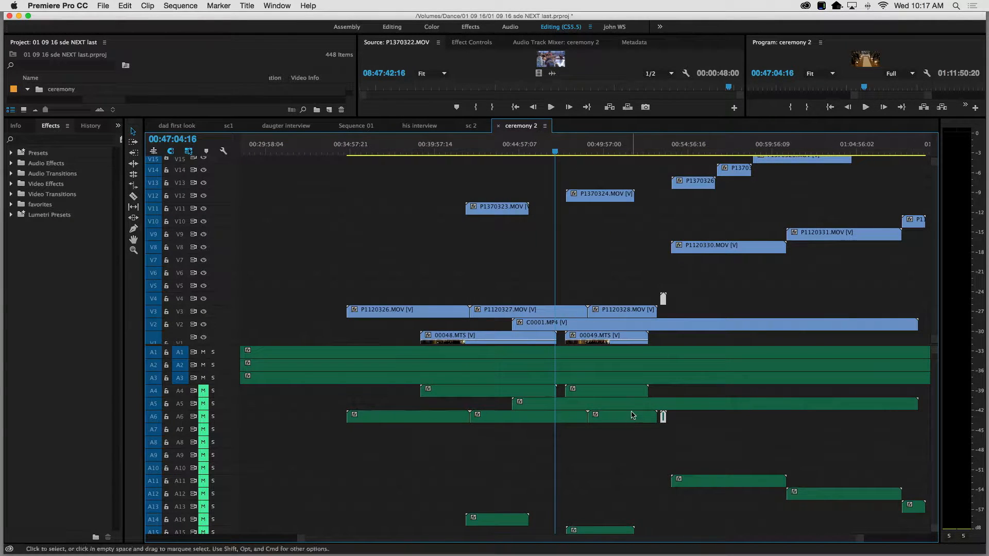
Move the short clip after P1120328.MOV down to V3, and P1120330.MOV down to V3 with its audio up to A6
click(699, 287)
drag(664, 300, 663, 312)
scroll(732, 252, right, 5)
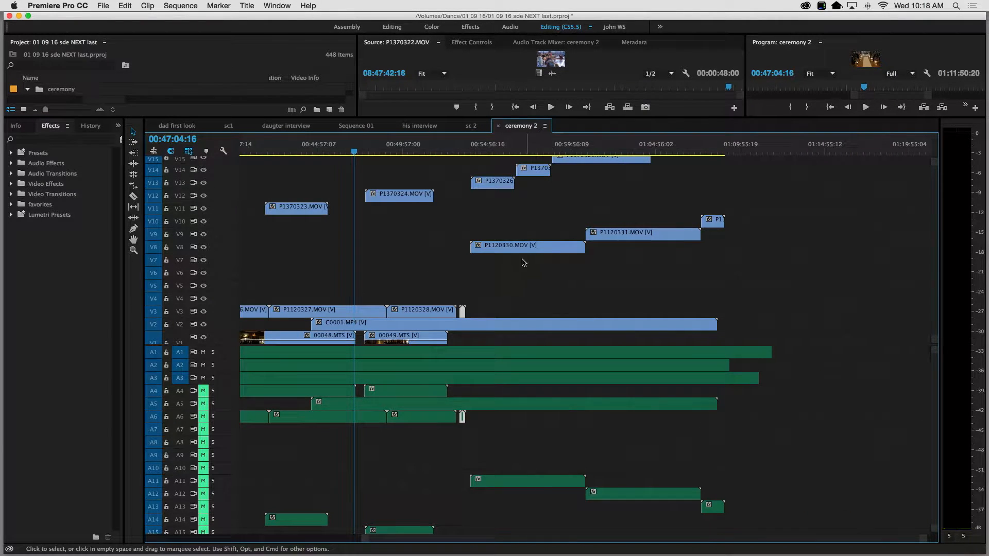
drag(517, 246, 516, 286)
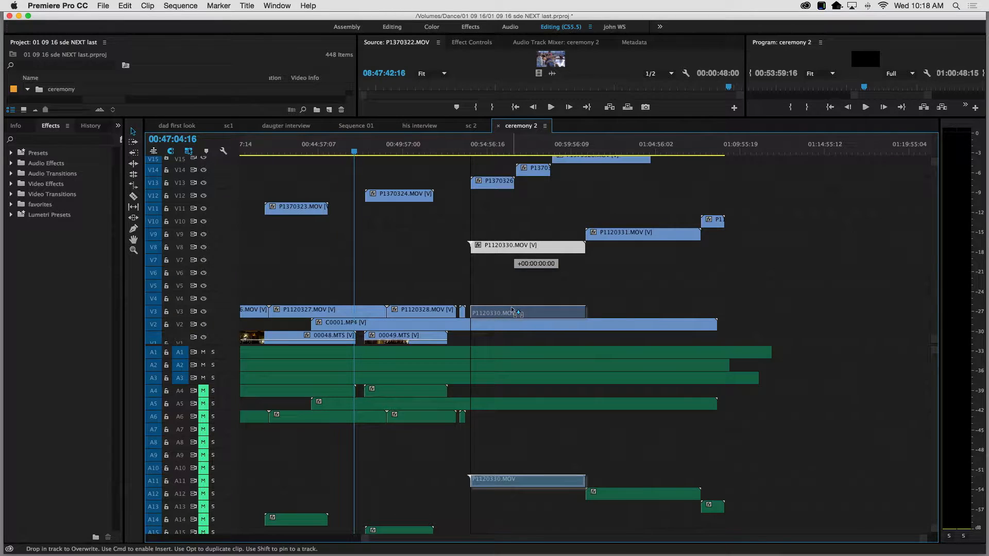
drag(512, 311, 513, 415)
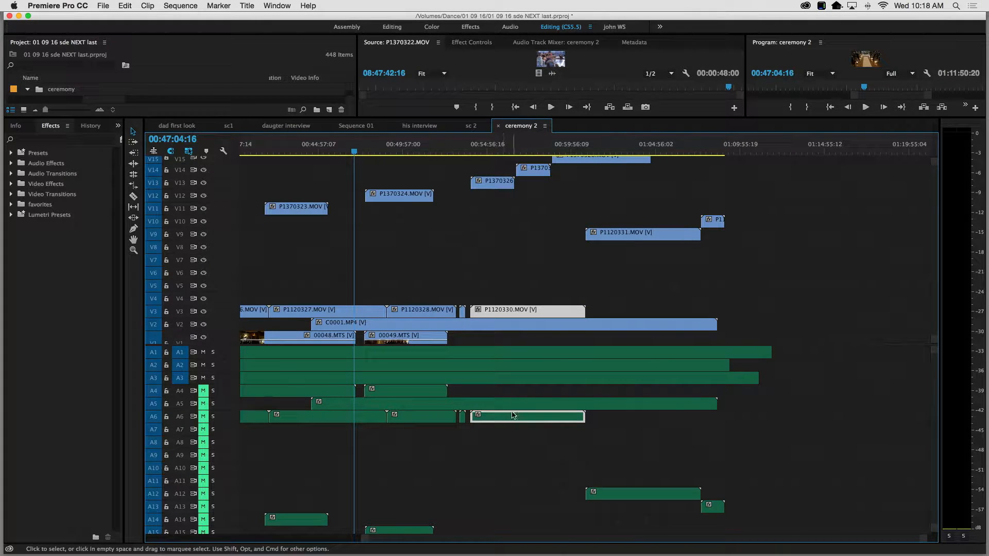
Move P1120331.MOV and the short clip following it down to V3 and their audio up to A6, keeping their timing
drag(661, 237, 668, 316)
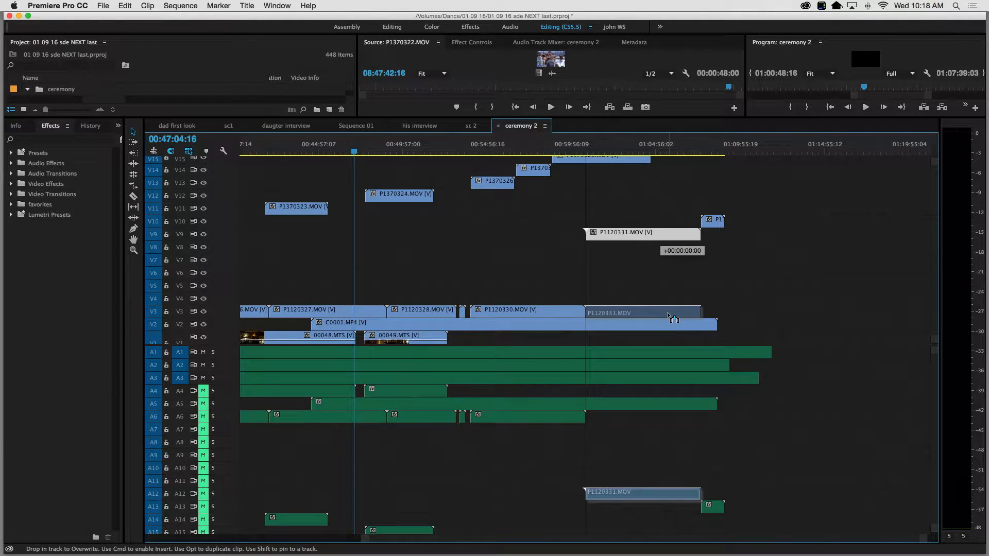
drag(671, 352, 679, 423)
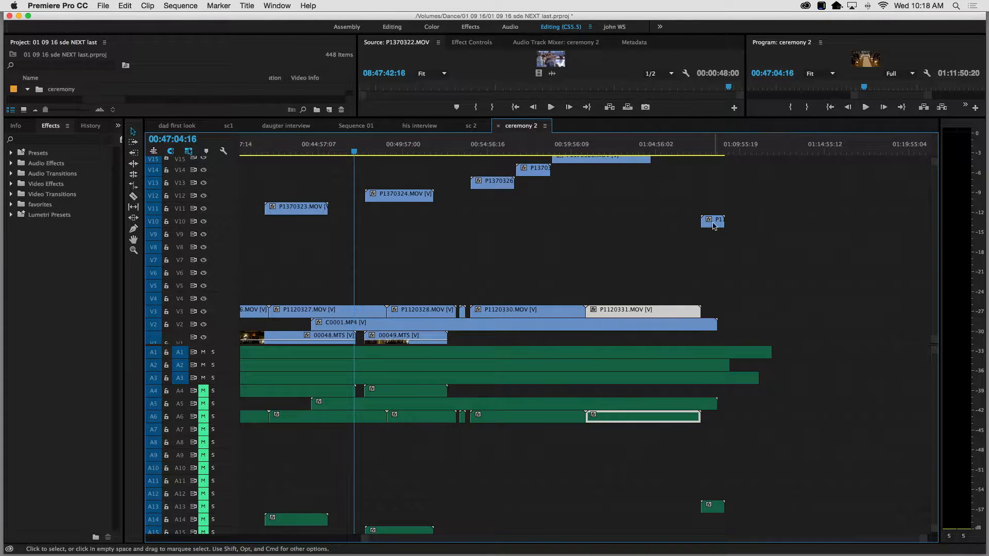
drag(713, 225, 720, 418)
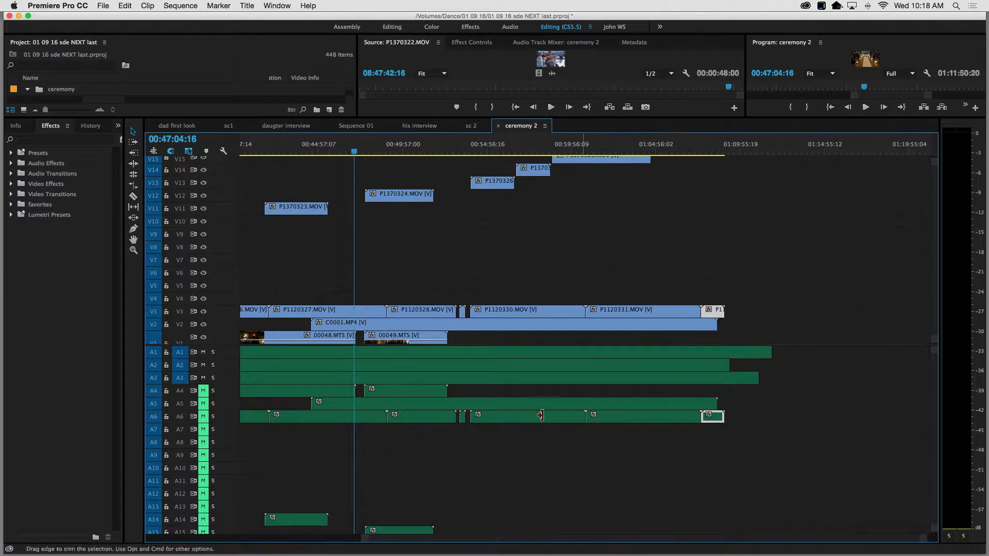
Trim the starts of the three long audio recordings on A1, A2 and A3 to the beginning of P1120326.MOV
key(backslash)
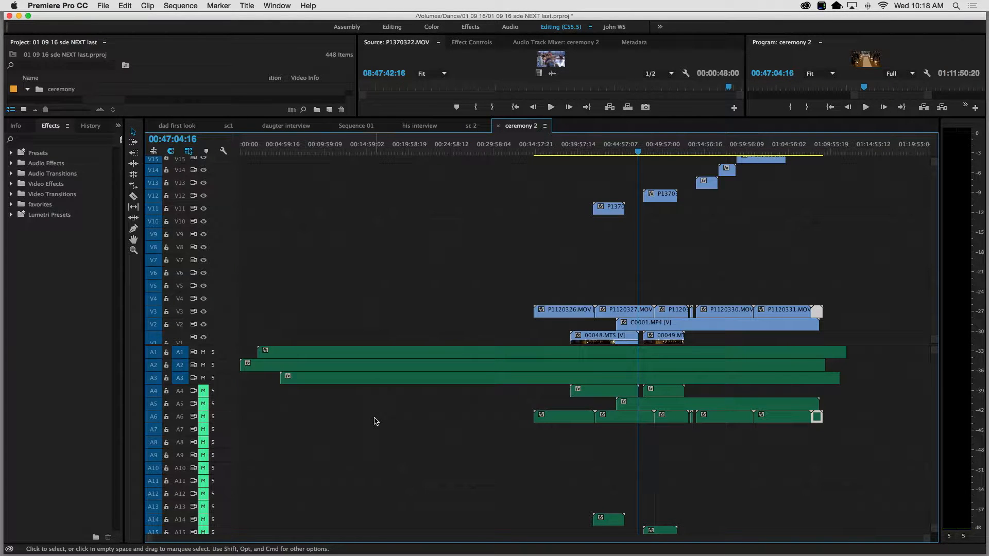
drag(375, 422, 393, 323)
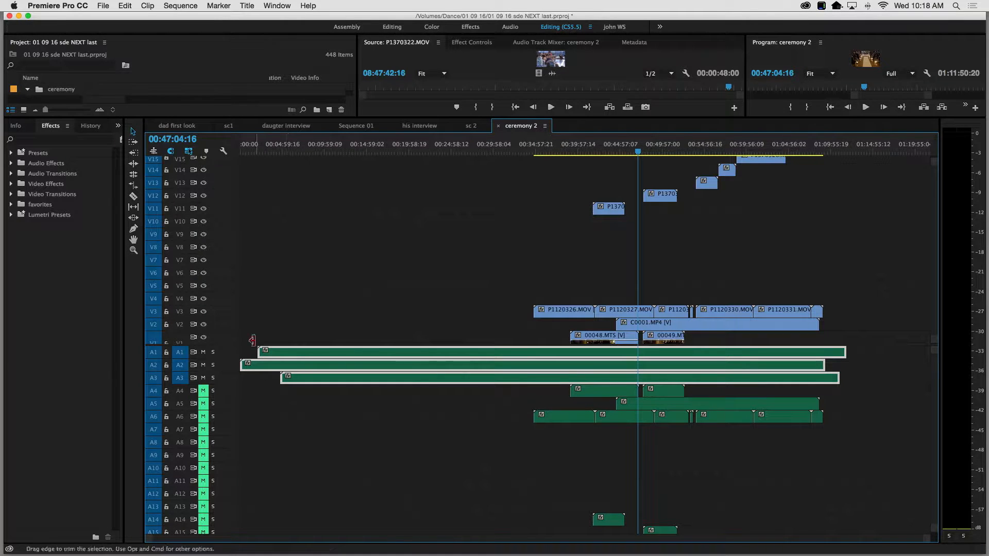
click(297, 298)
drag(260, 353, 533, 353)
drag(242, 367, 534, 377)
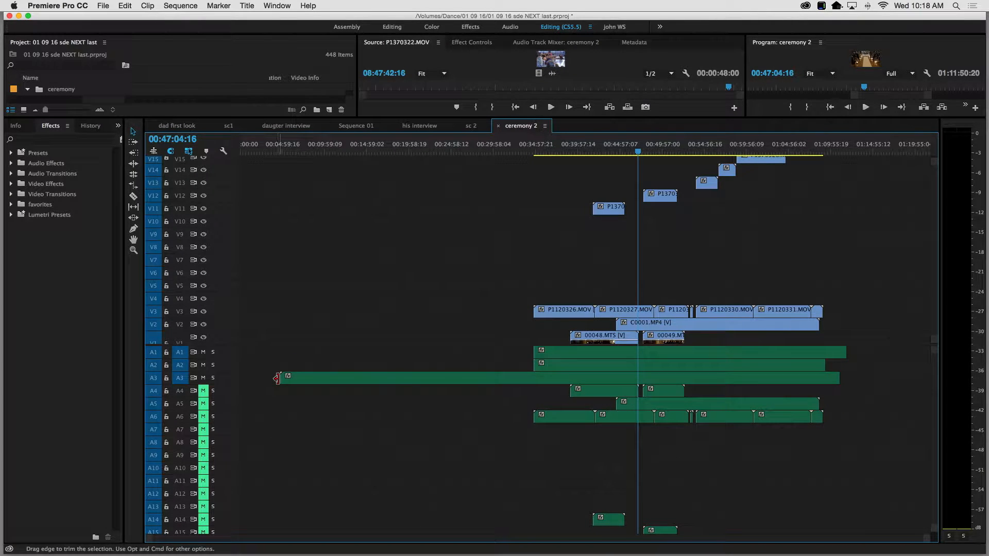
drag(280, 377, 534, 379)
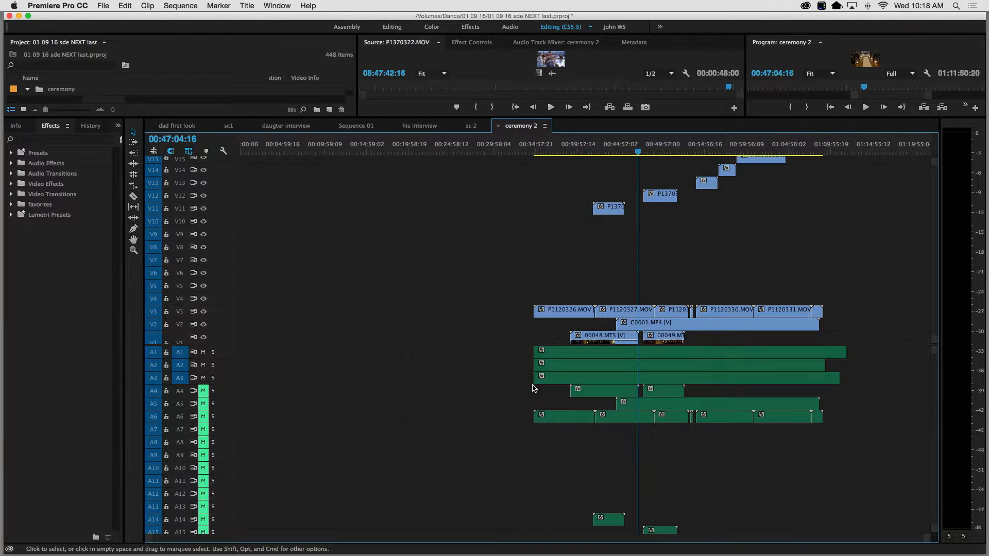
Move the three long audio recordings down to A7–A9 and the camera audio from A4–A6 up to A1–A3, keeping all timing
drag(538, 146, 535, 152)
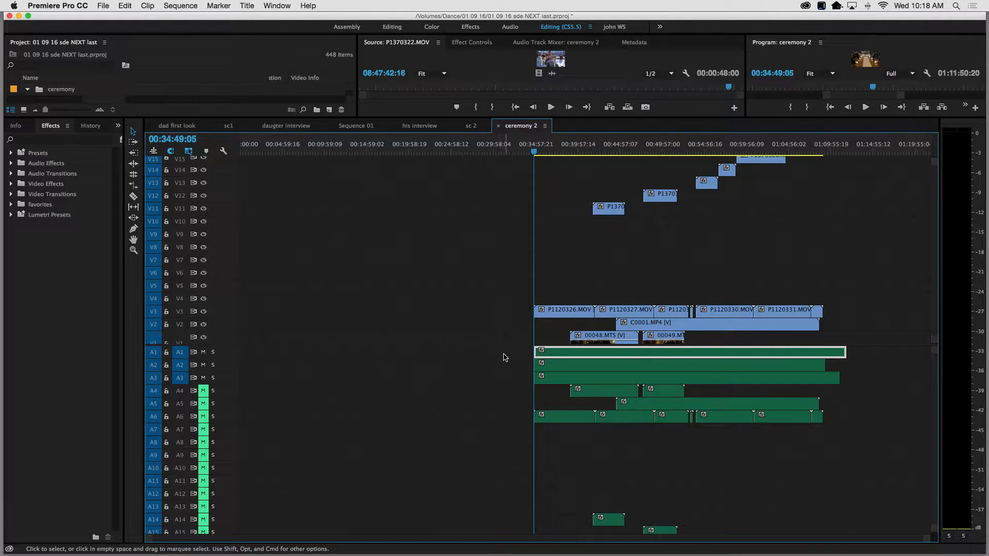
drag(504, 357, 549, 433)
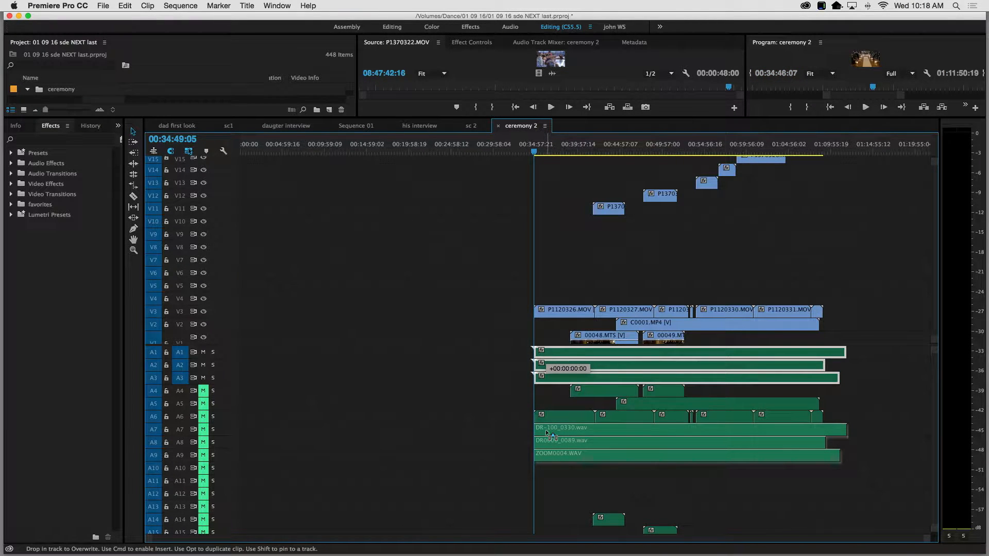
drag(549, 433, 549, 434)
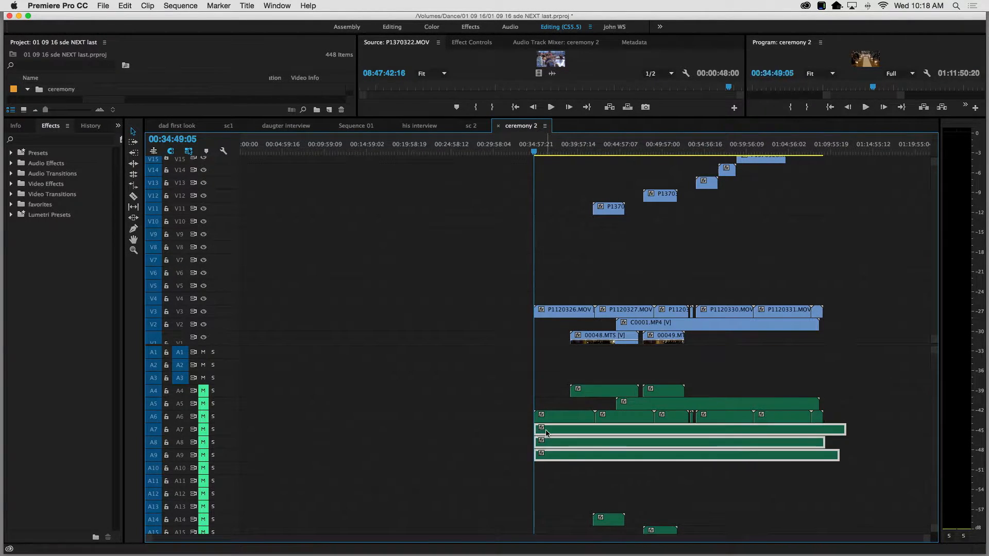
drag(569, 369, 825, 419)
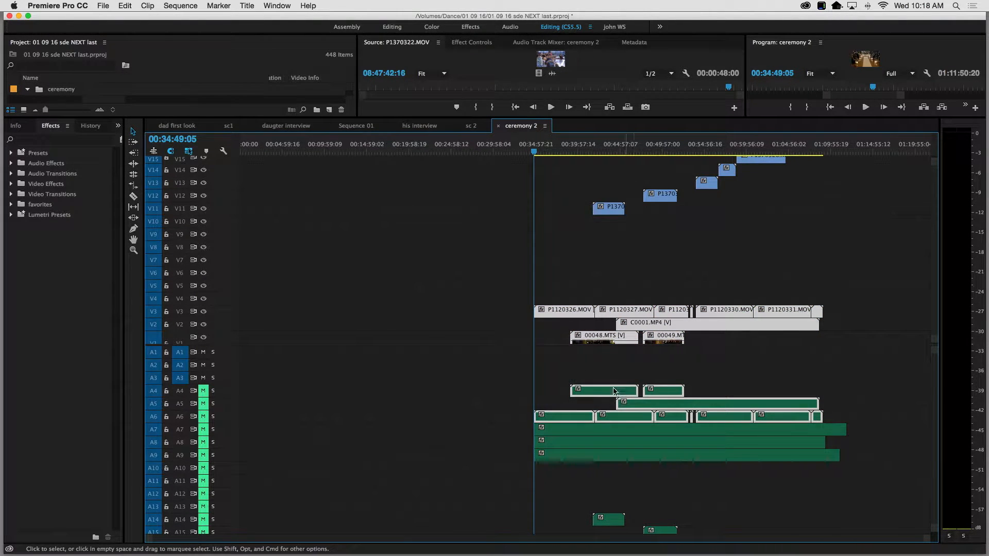
drag(618, 393, 615, 358)
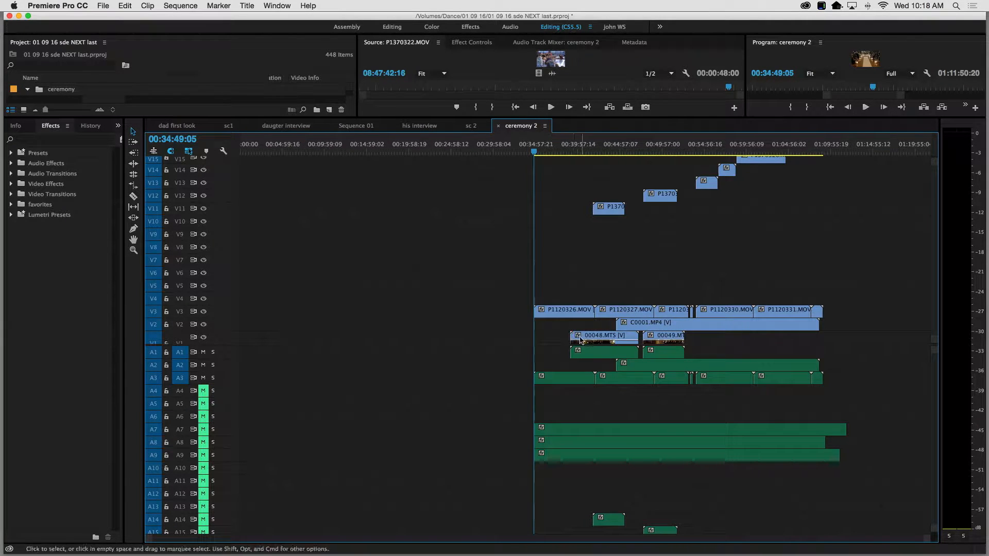
click(580, 340)
click(572, 315)
click(675, 315)
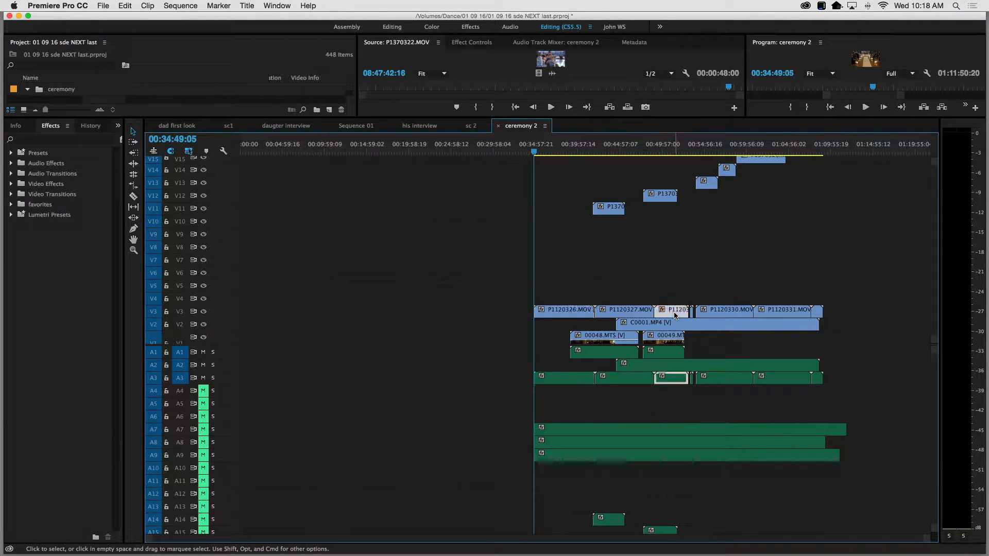
click(723, 311)
click(788, 311)
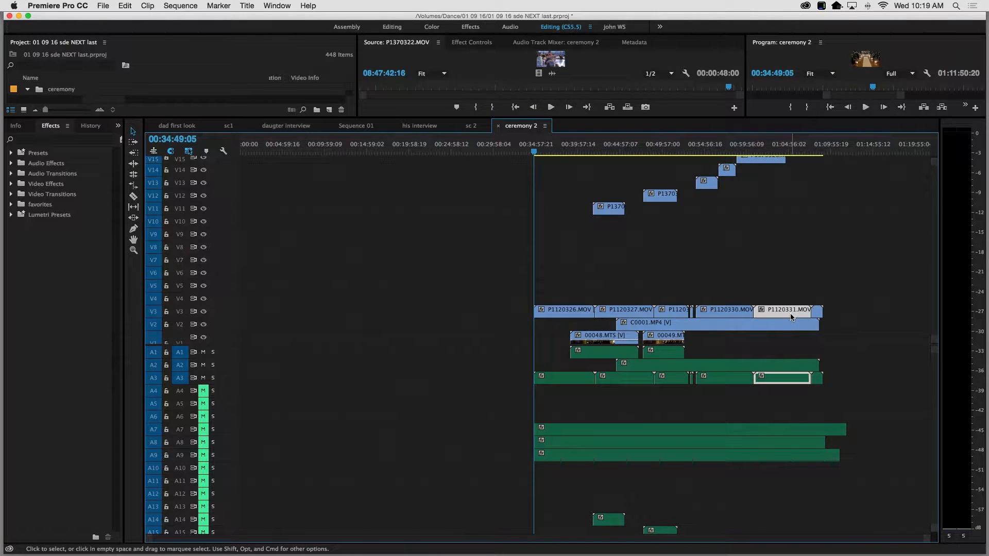
click(726, 419)
drag(555, 408, 591, 434)
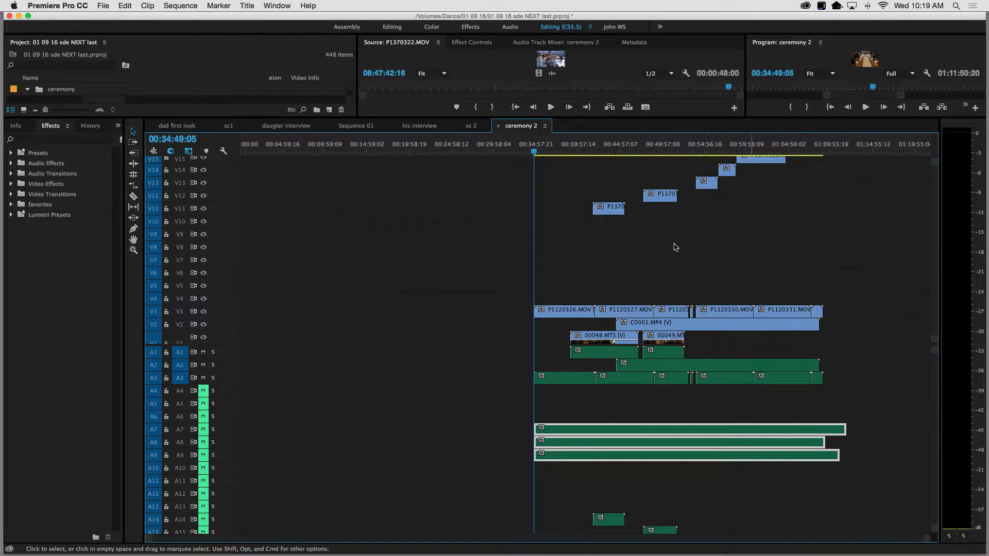
Move all the P1370 camera clips from P1370323.MOV through P1370329.MOV down to V4 and their audio up to A4, keeping their timing
click(604, 211)
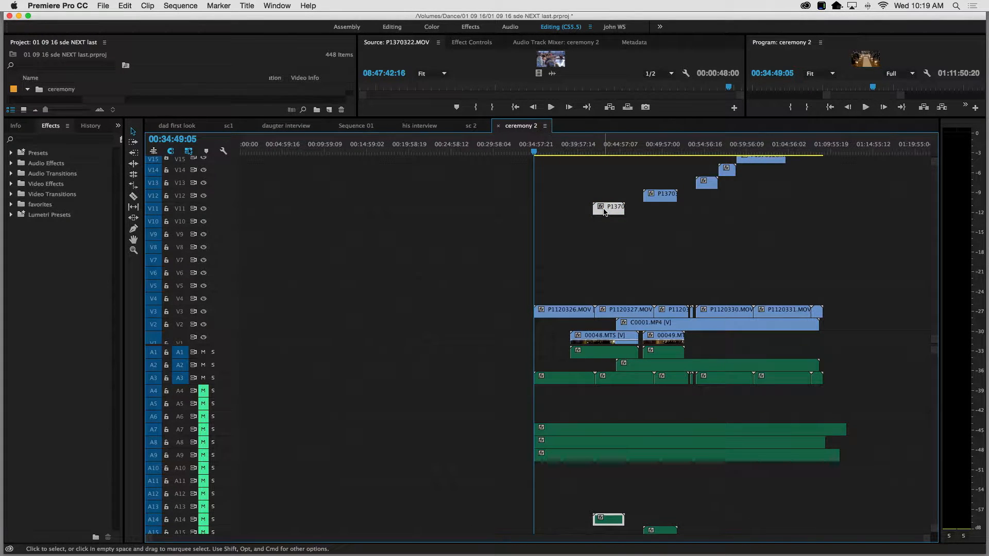
drag(606, 213, 602, 391)
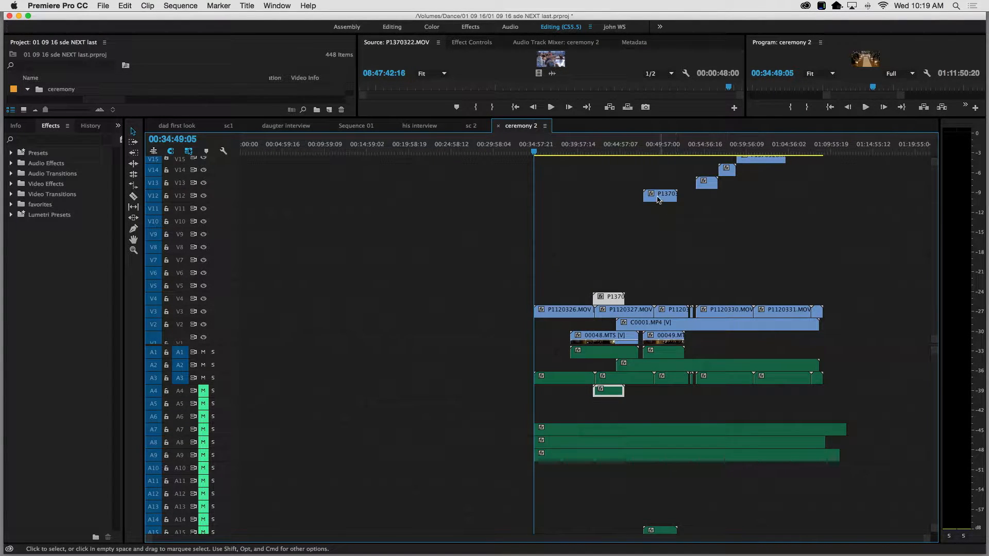
drag(659, 201, 656, 398)
drag(705, 183, 698, 393)
drag(730, 170, 720, 387)
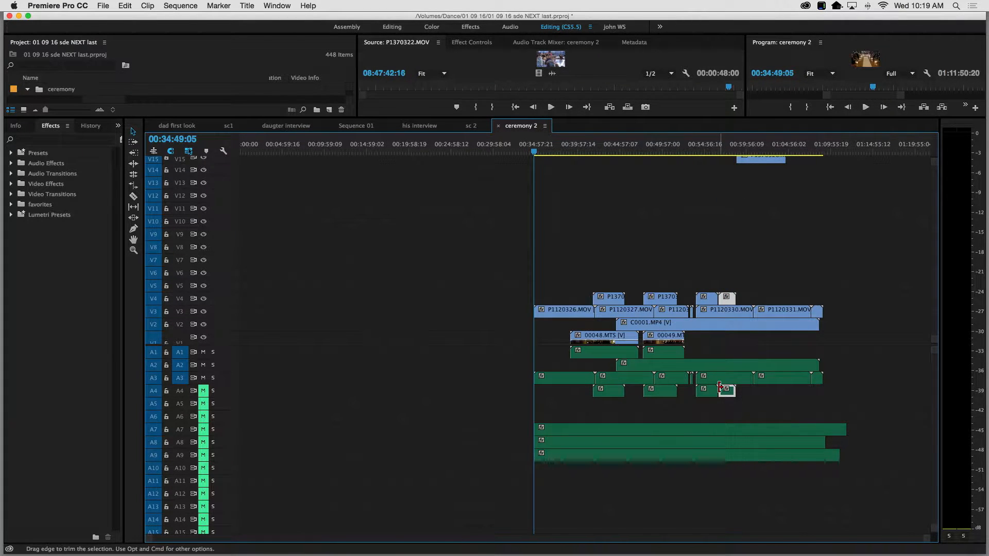
drag(773, 158, 774, 387)
scroll(772, 206, up, 2)
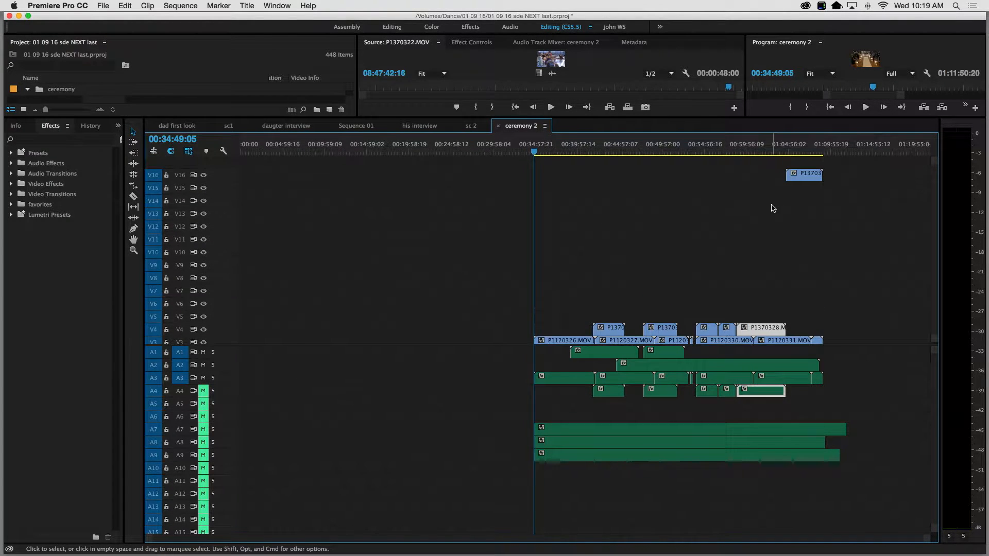
drag(813, 174, 813, 357)
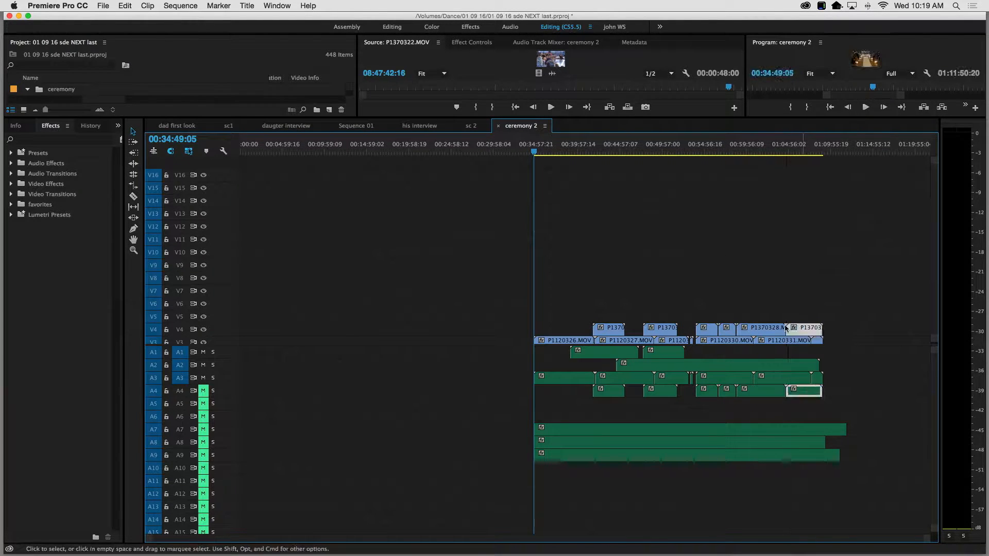
Shift all video and audio clips together to the very start of the ceremony 2 sequence
scroll(738, 255, down, 3)
scroll(735, 416, down, 5)
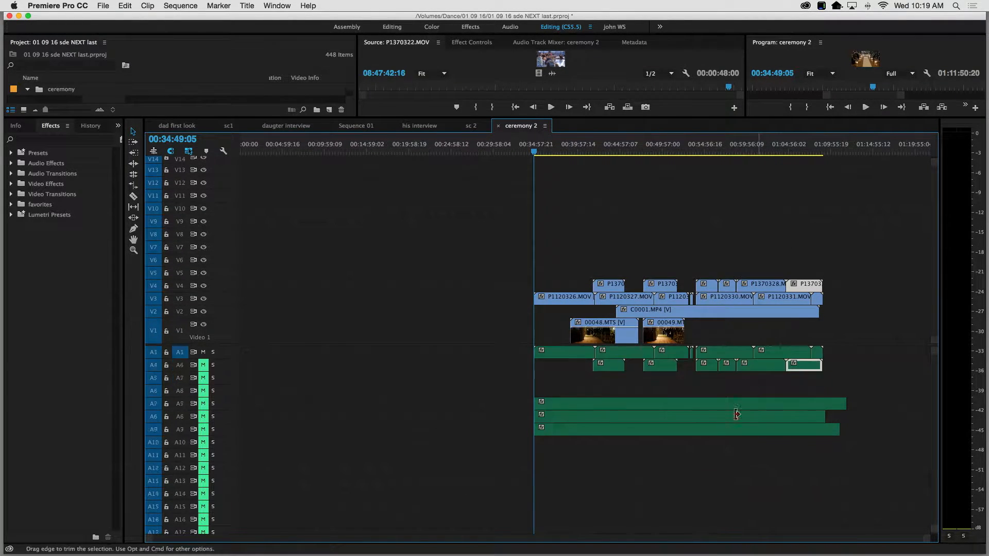
scroll(731, 425, up, 5)
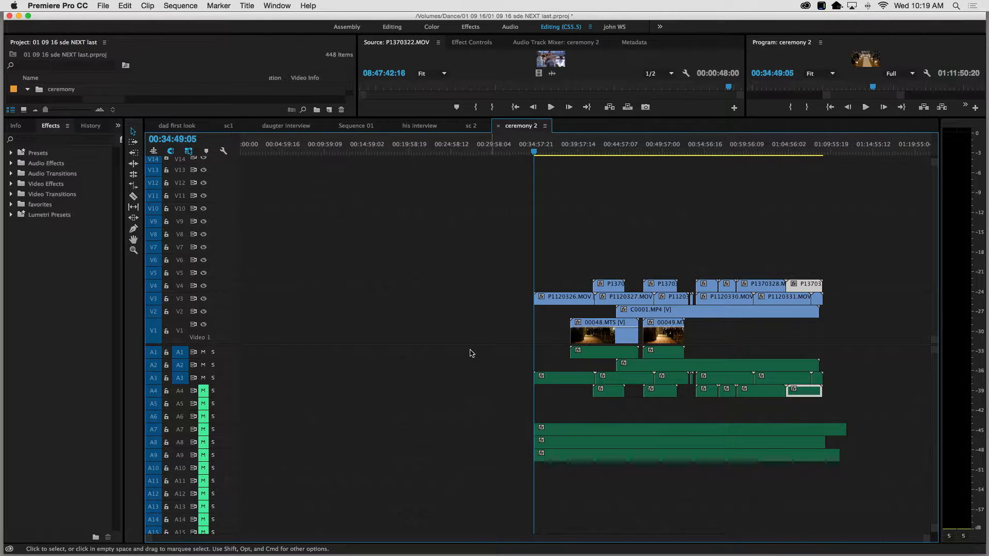
drag(450, 212, 886, 509)
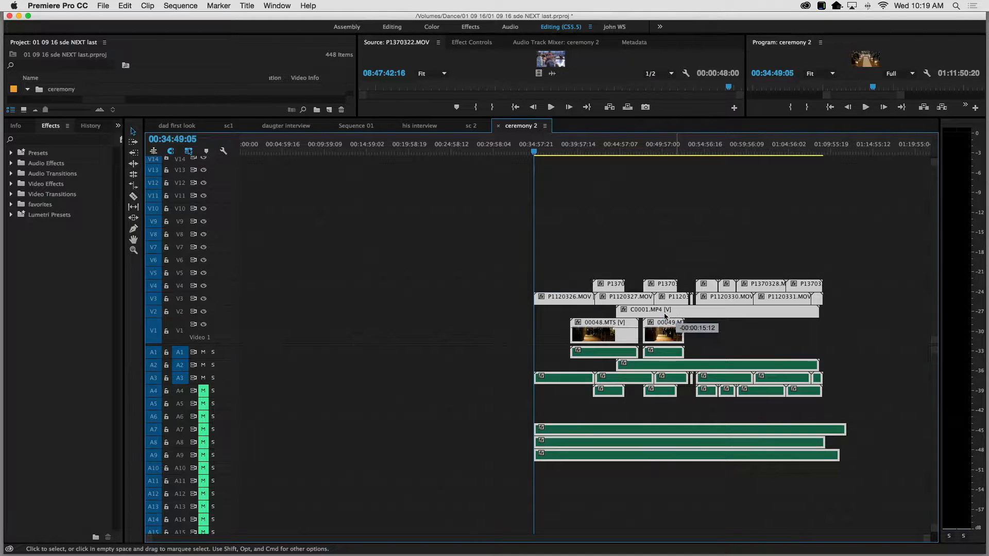
drag(667, 316, 369, 312)
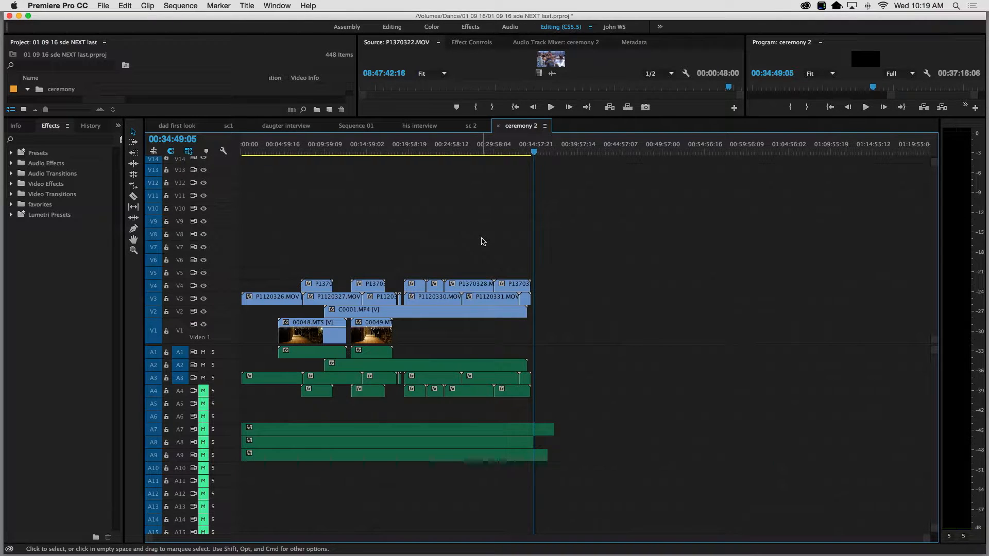
key(=)
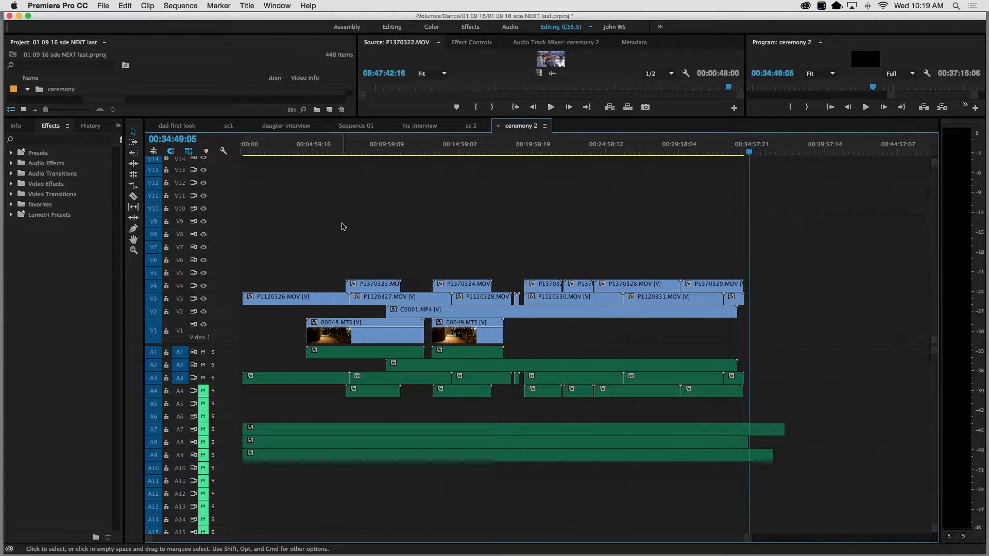
Place the playhead at 00:02:49:01 and enlarge the Program monitor by making the monitor area taller and the Source monitor narrower
click(281, 144)
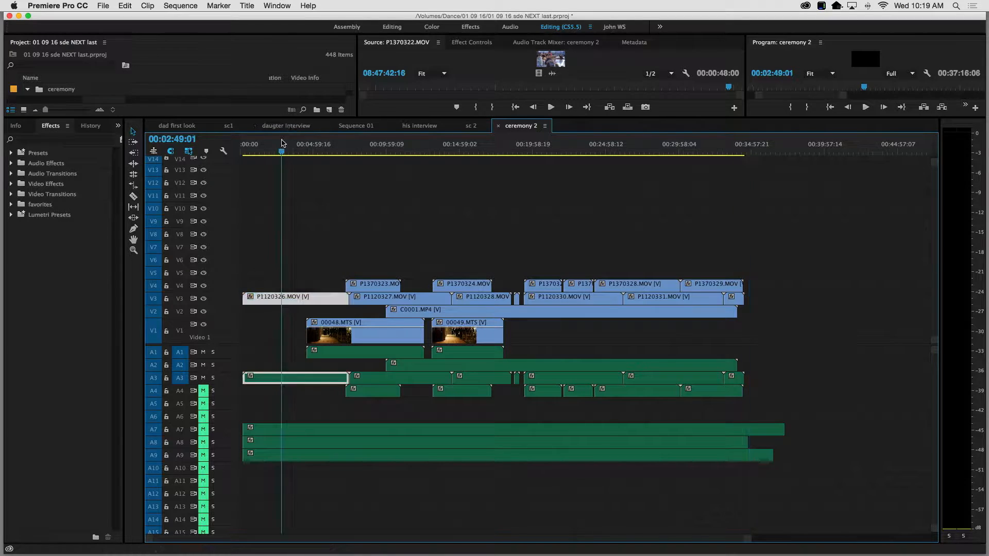
drag(372, 127, 223, 244)
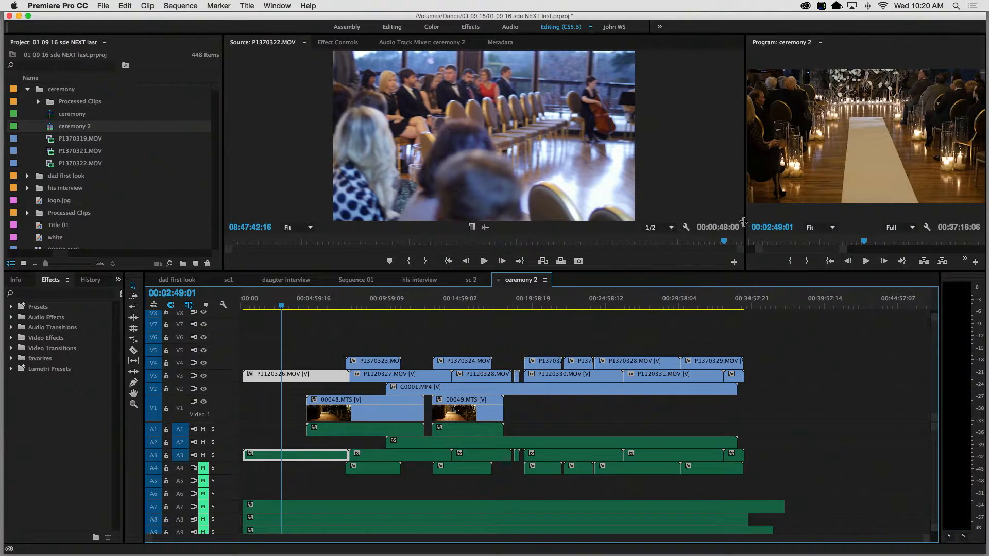
drag(743, 221, 375, 221)
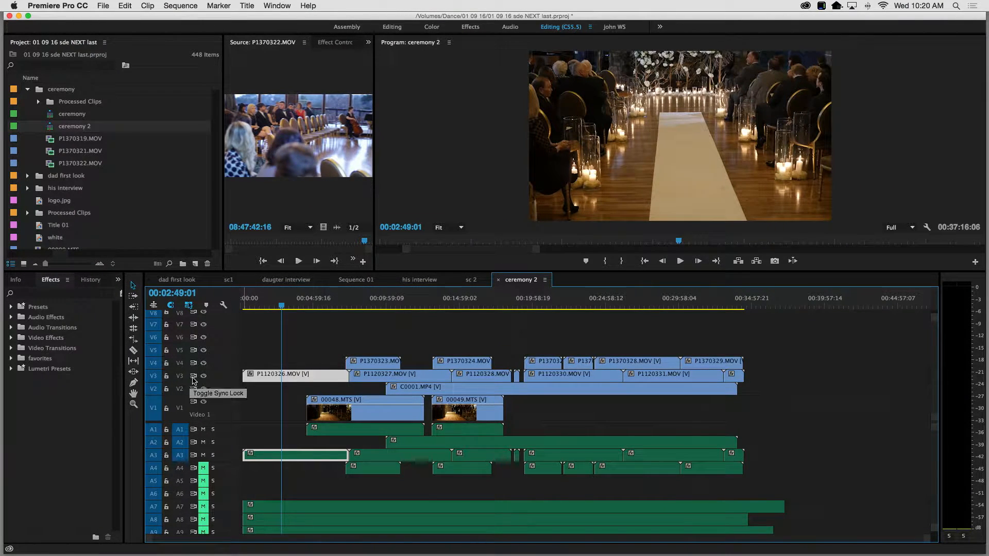
Preview the sequence at 00:08:50:09 and examine the framing of P1370323.MOV on V4
click(276, 351)
click(274, 374)
click(370, 302)
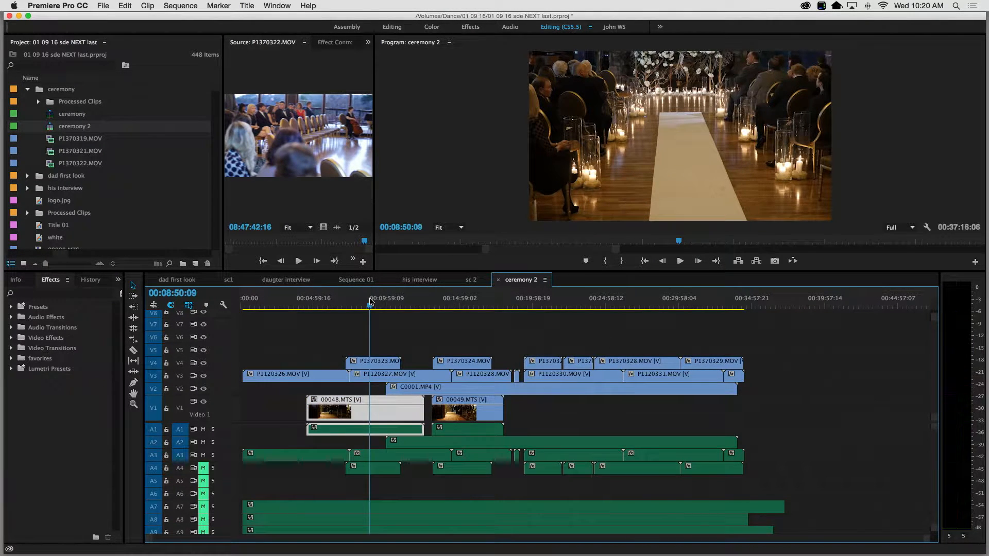
click(369, 363)
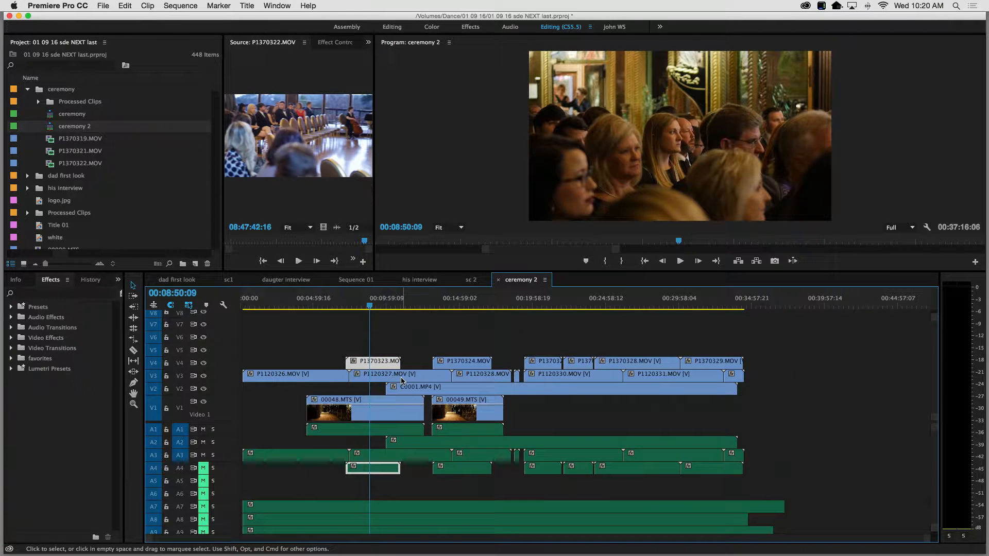
Scale all clips on V3 and V4 to the sequence frame size
click(261, 340)
drag(252, 323, 757, 377)
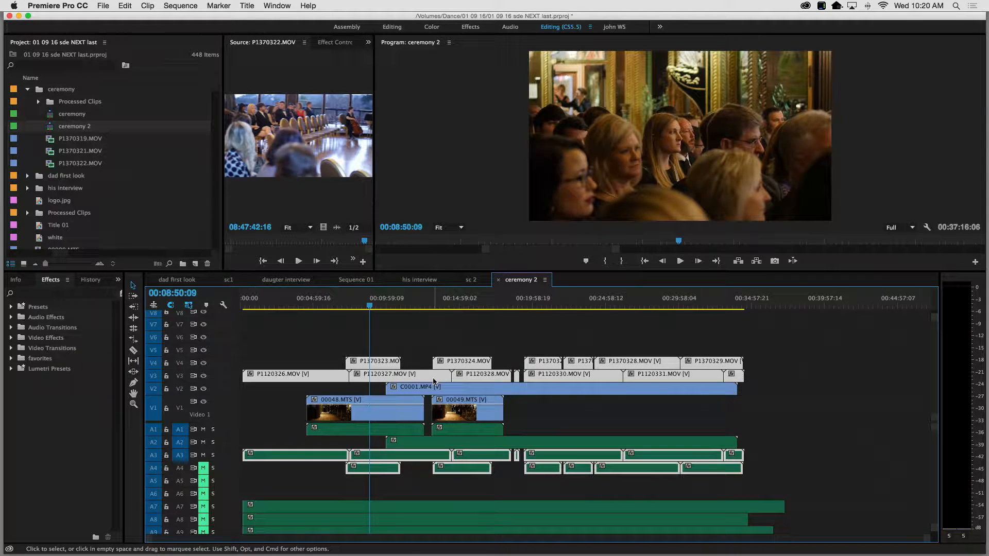
right_click(433, 381)
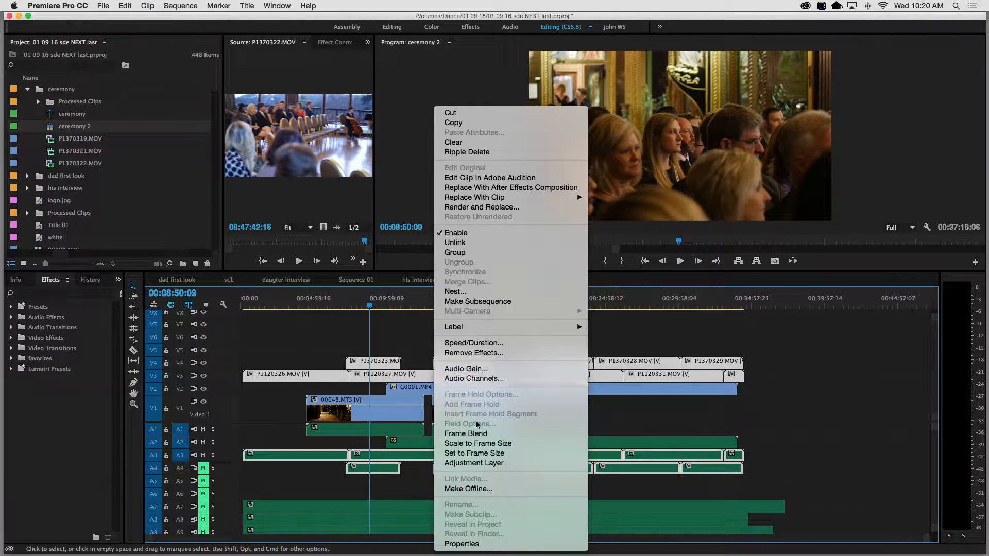
click(484, 448)
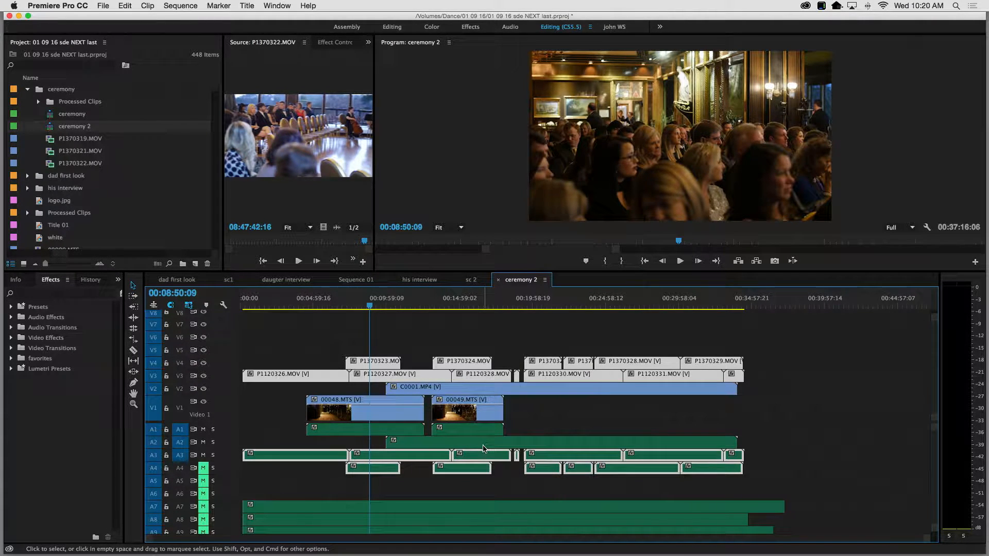
Preview 00048.MTS on V1 at 00:12:02:16 and 00:06:45:17 to check its framing
click(416, 304)
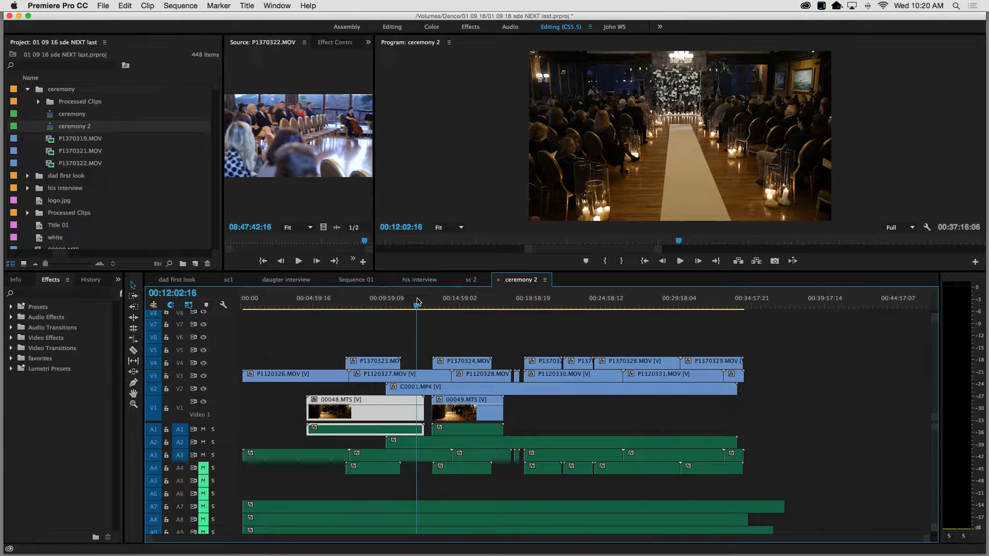
click(452, 319)
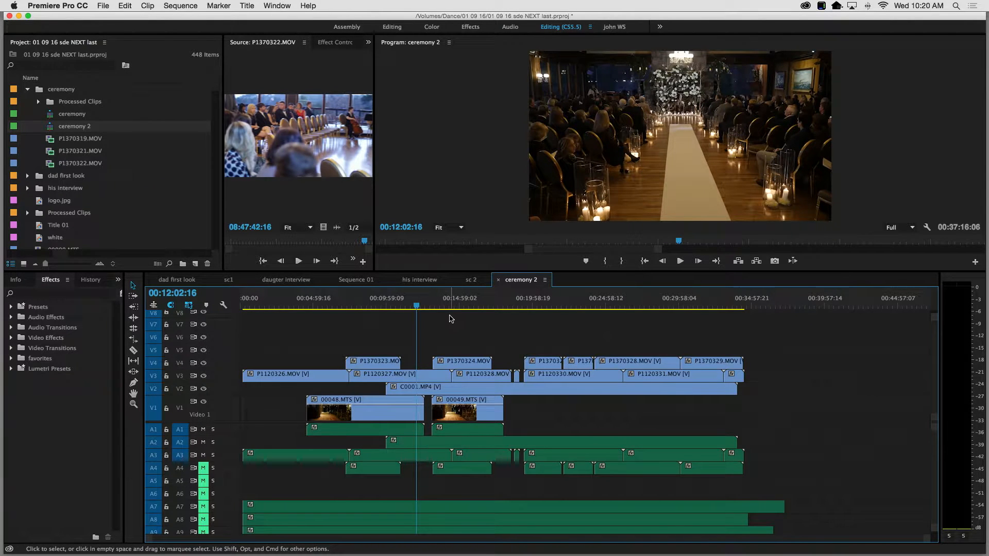
click(338, 305)
click(322, 411)
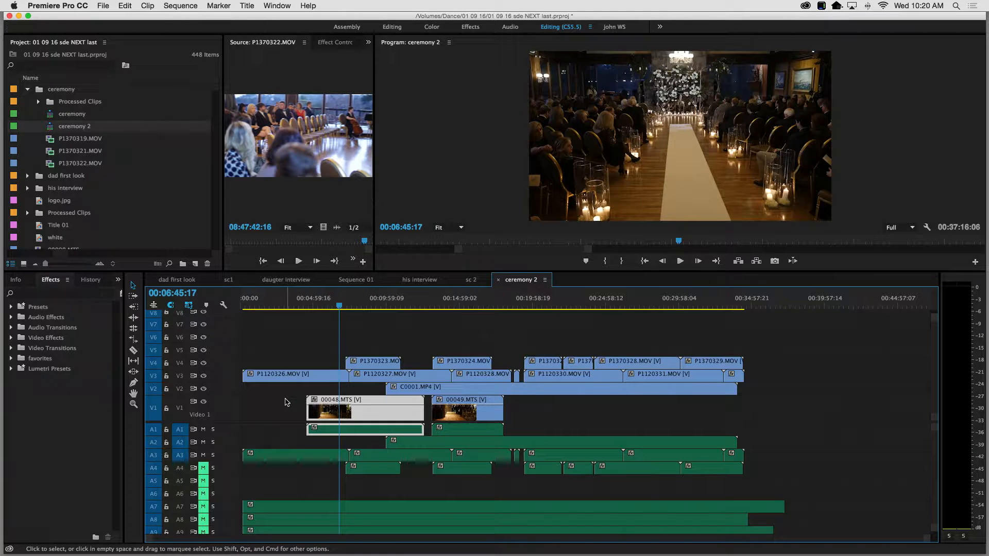
Turn off the output of V3, V4 and V5 and view C0001.MP4 on V2 at 00:13:25:01 and 00:22:47:03
click(436, 305)
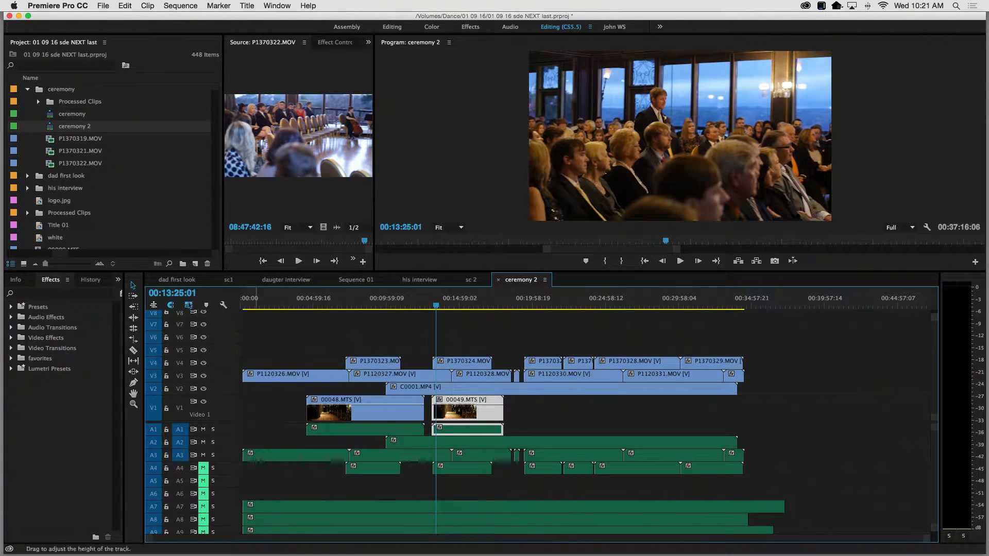
click(203, 376)
click(203, 363)
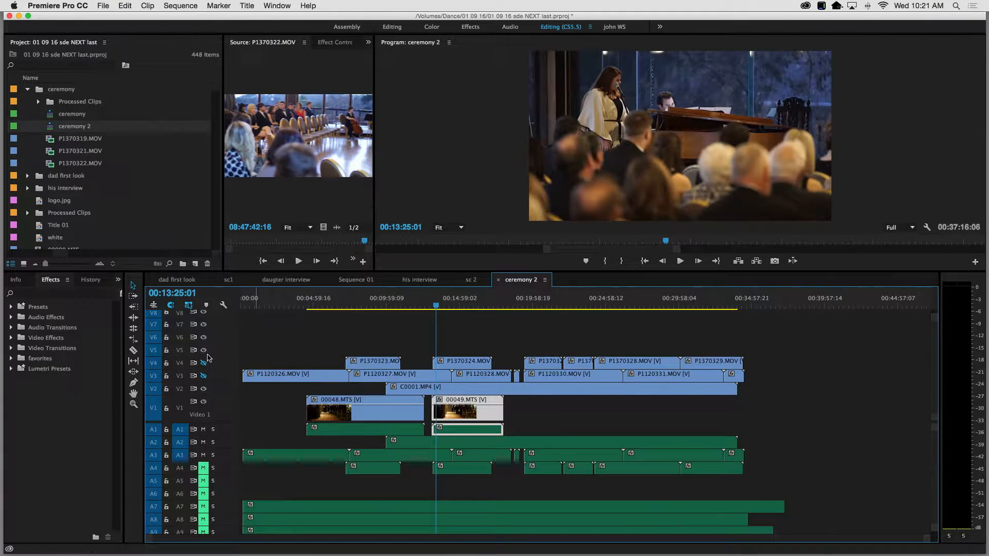
click(203, 351)
click(432, 393)
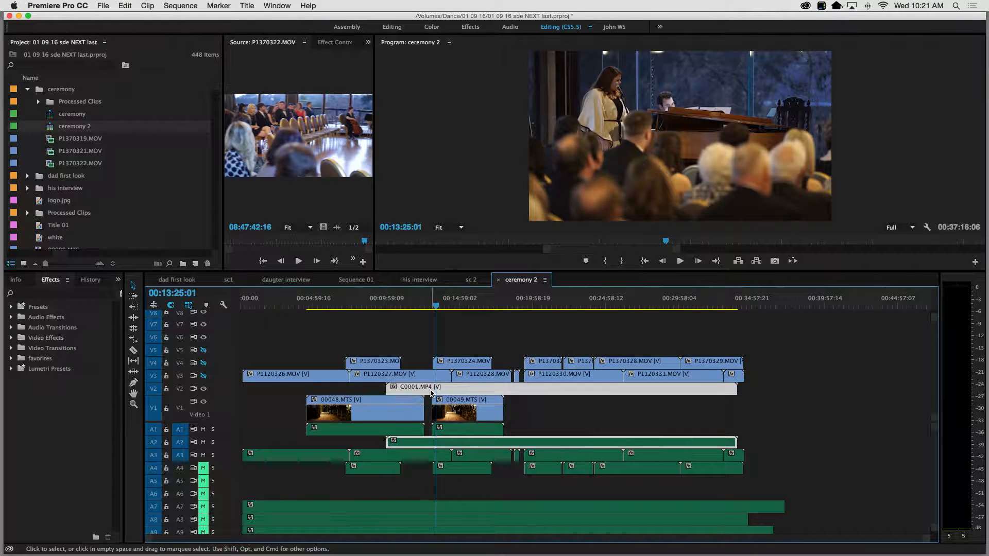
click(574, 304)
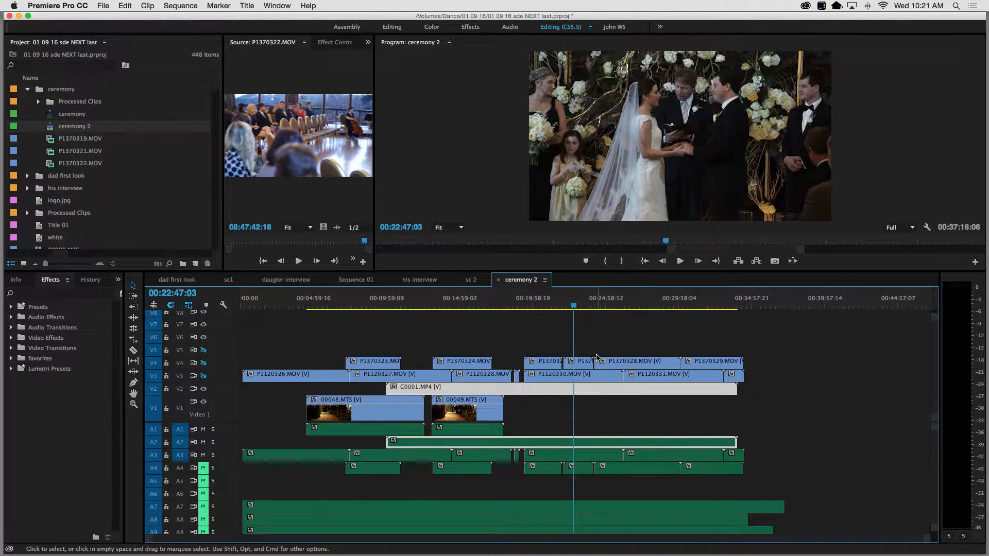
Move the playhead to 00:10:21:05, turn the output of V3, V4 and V5 back on, and clear the clip selection
click(391, 306)
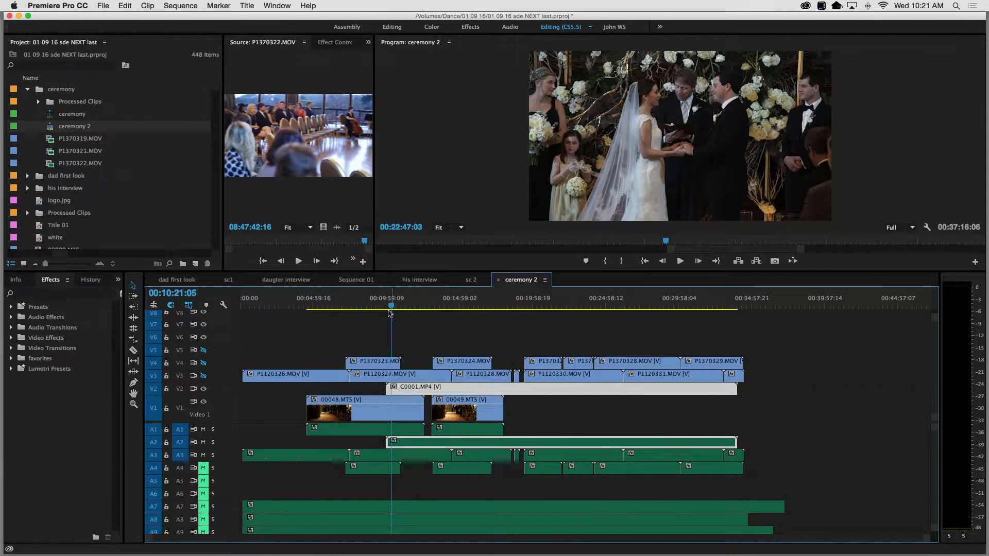
click(203, 377)
click(203, 350)
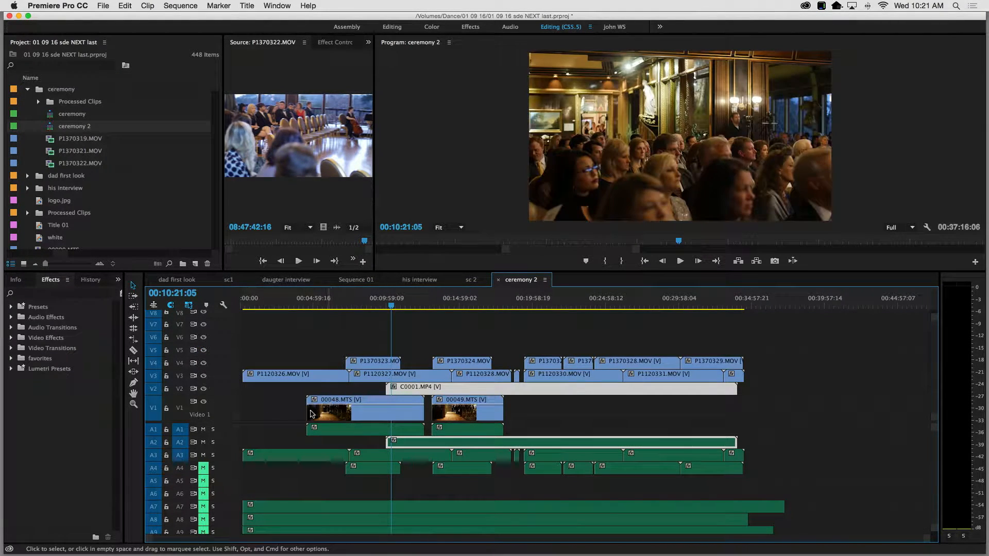
click(290, 411)
click(290, 410)
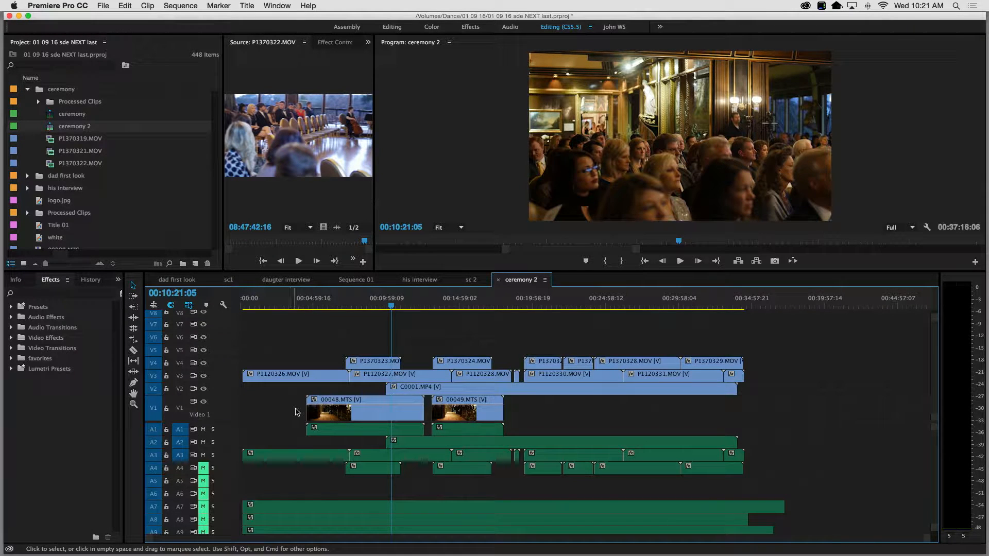
Preview the sequence at 00:07:00:12 and examine the empty gaps before the first clips on V1 and V2
click(343, 300)
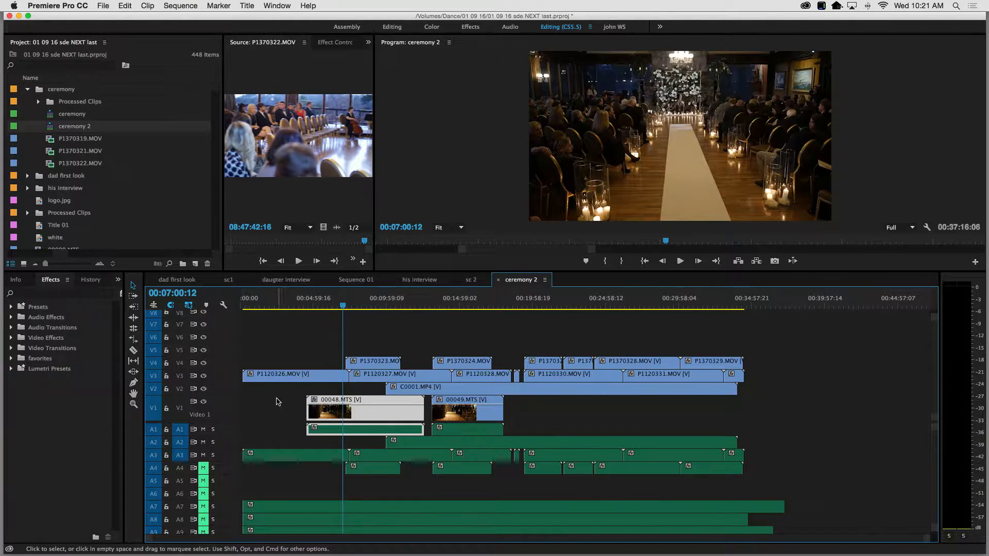
click(282, 402)
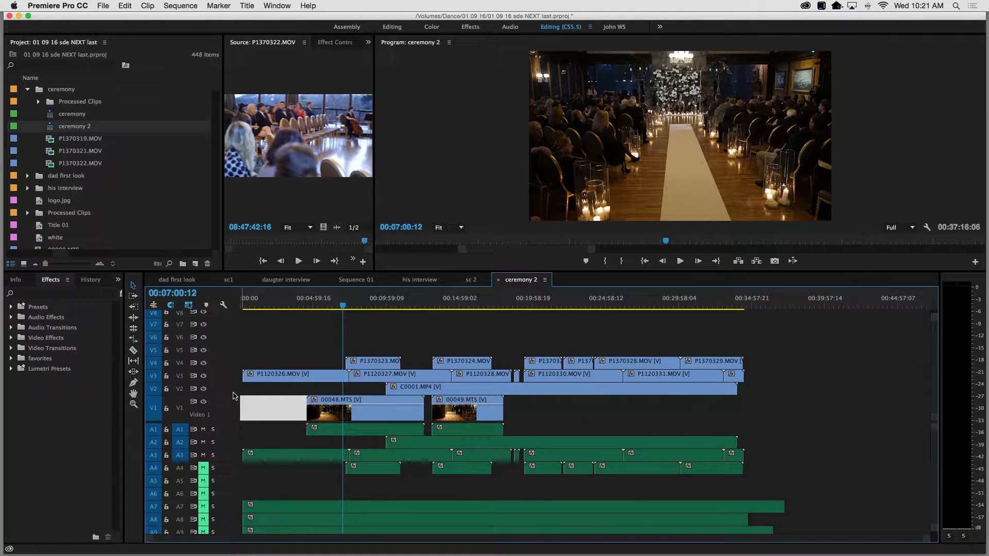
click(263, 388)
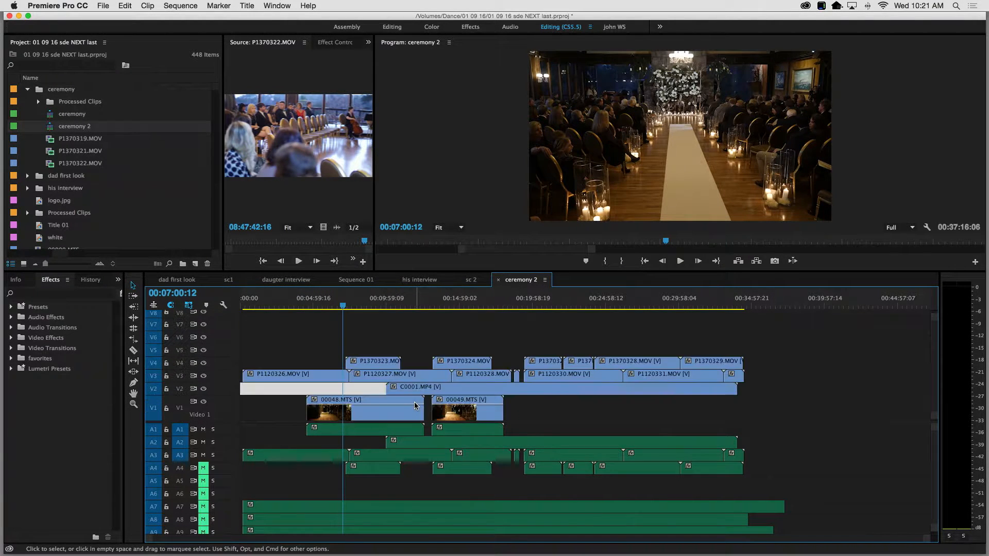
Select both V1 camera clips, 00048.MTS and 00049.MTS, together with their linked audio
click(399, 408)
click(480, 410)
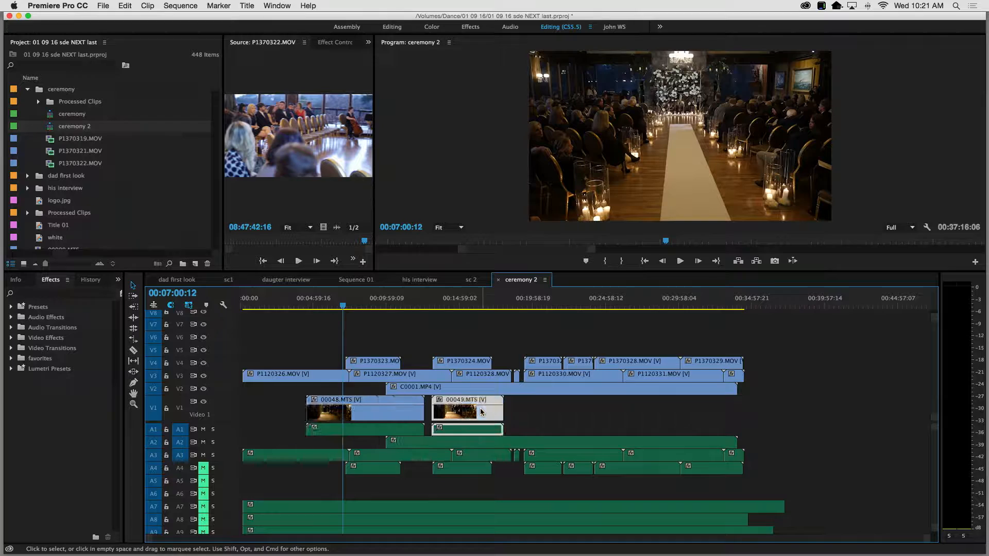
click(361, 412)
click(461, 412)
click(388, 416)
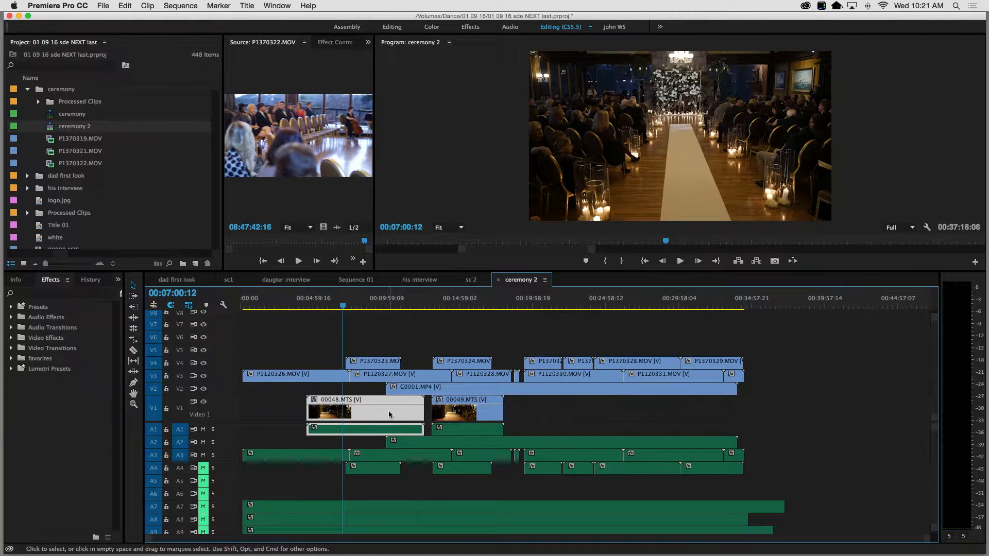
click(463, 412)
shift+click(360, 412)
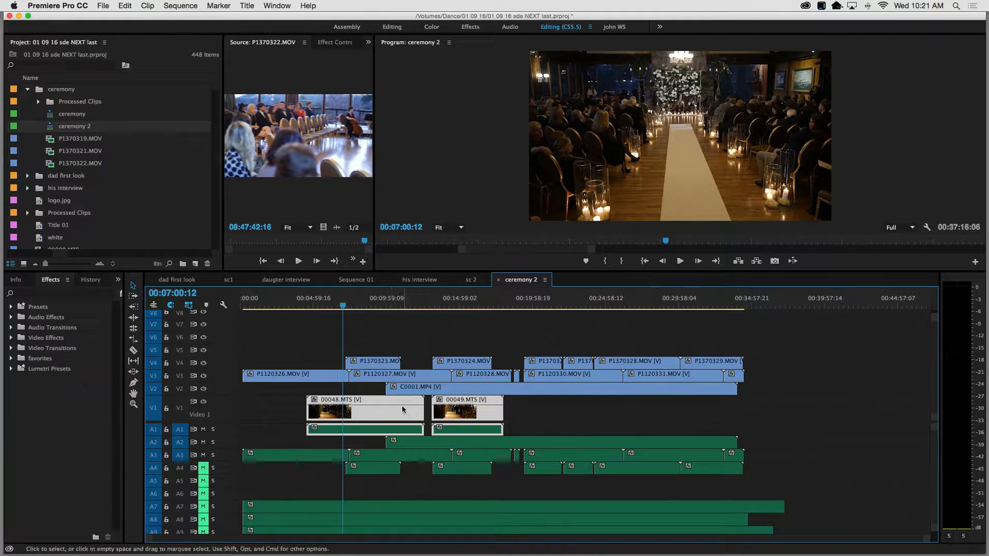
Place the playhead at 00:11:30:23 and turn off the output of V2, V3 and V4, keeping V5 on
click(408, 304)
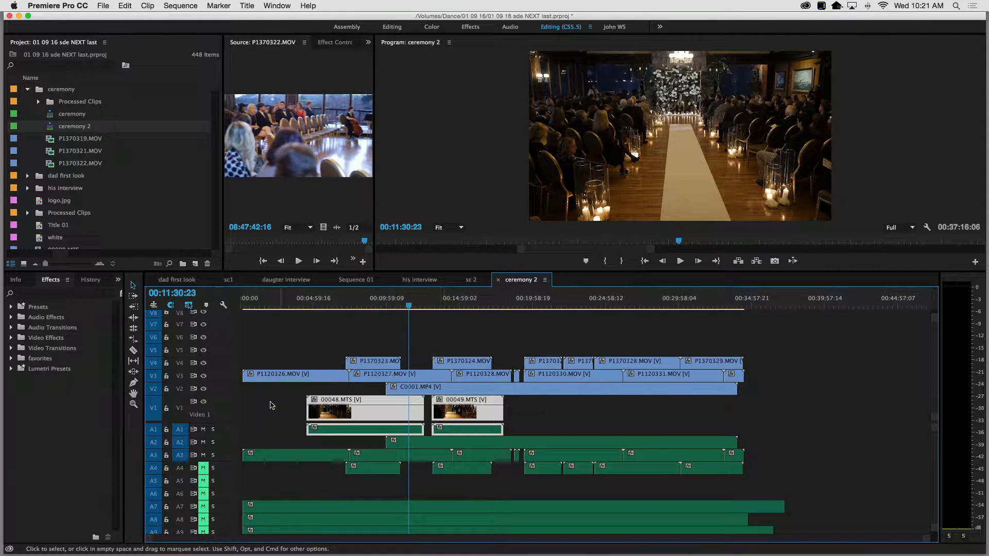
click(204, 389)
click(203, 376)
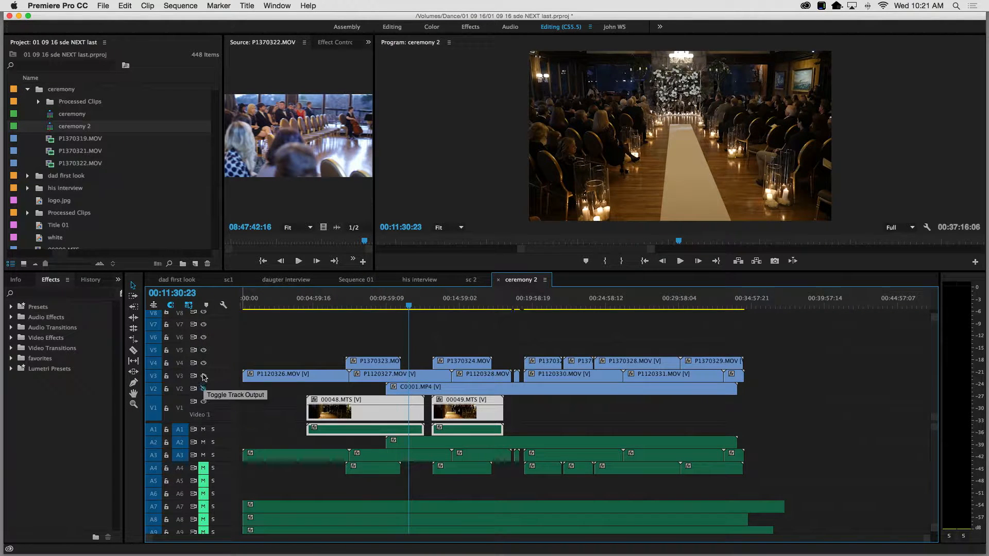
click(203, 363)
click(203, 350)
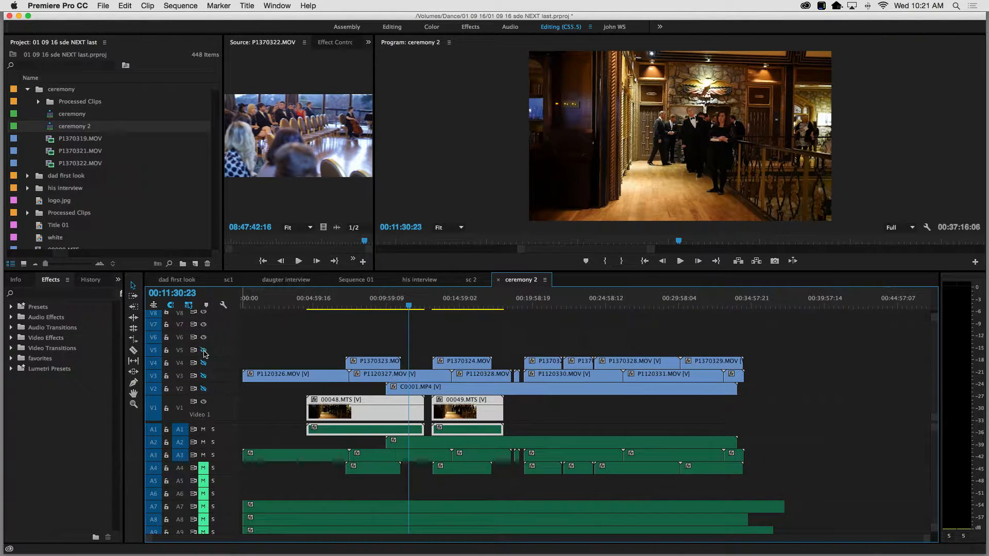
click(203, 350)
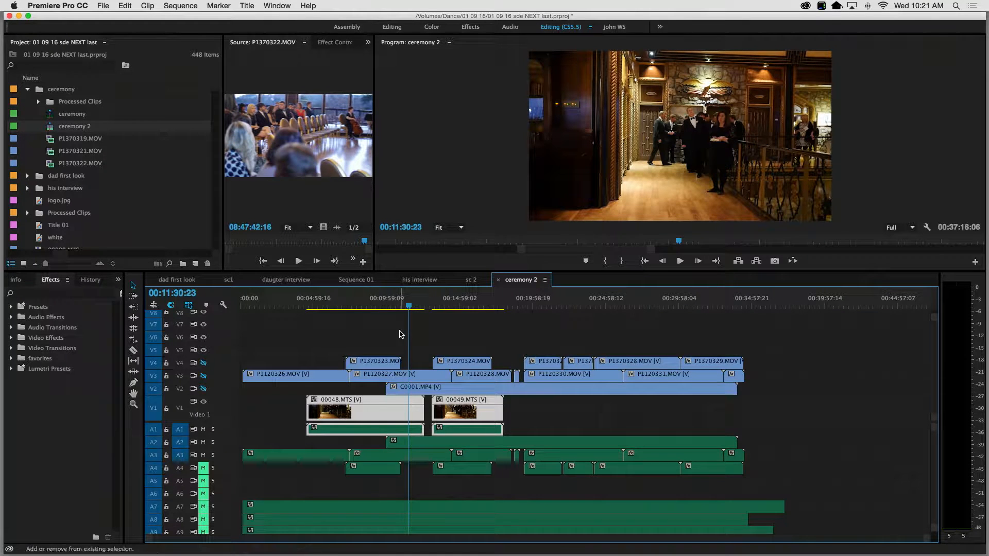
Play parts of 00048.MTS and 00049.MTS on V1 around 00:10:25:11, 00:14:52:22 and 00:13:54:15 to examine the processional footage
click(394, 307)
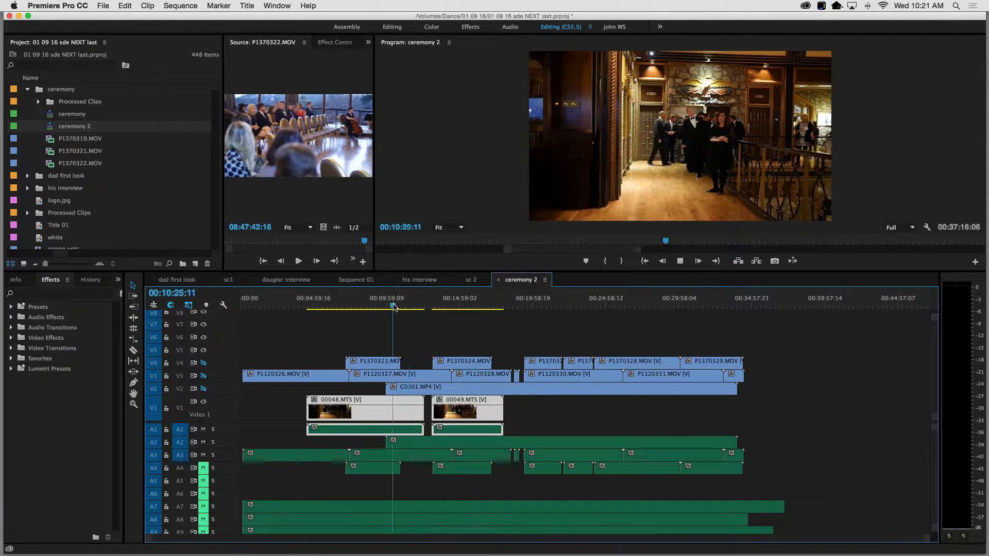
key(space)
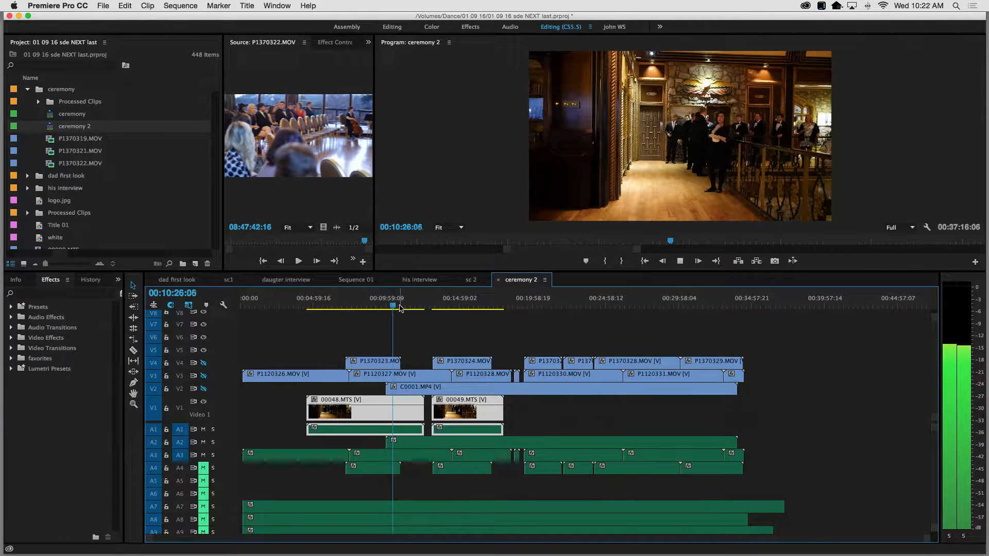
click(413, 304)
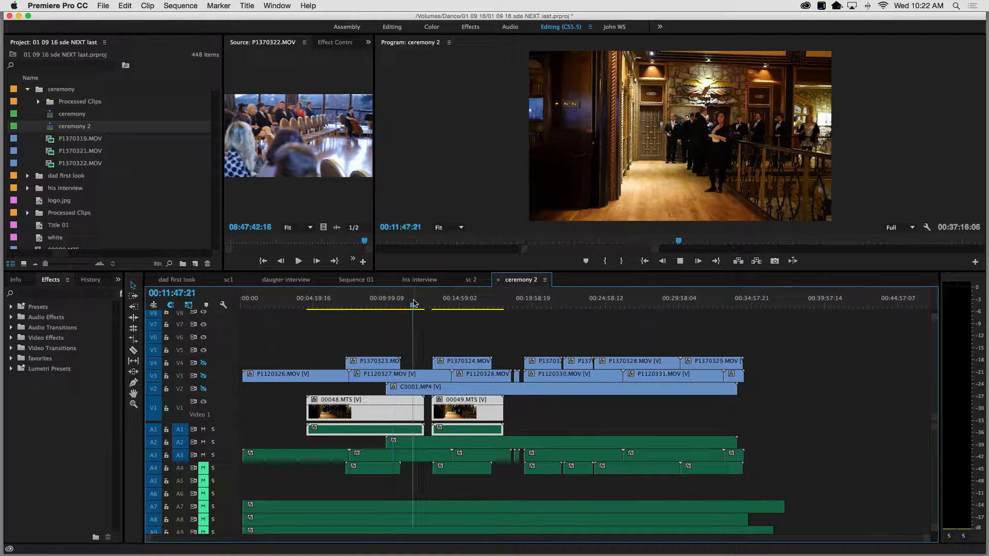
click(458, 307)
key(space)
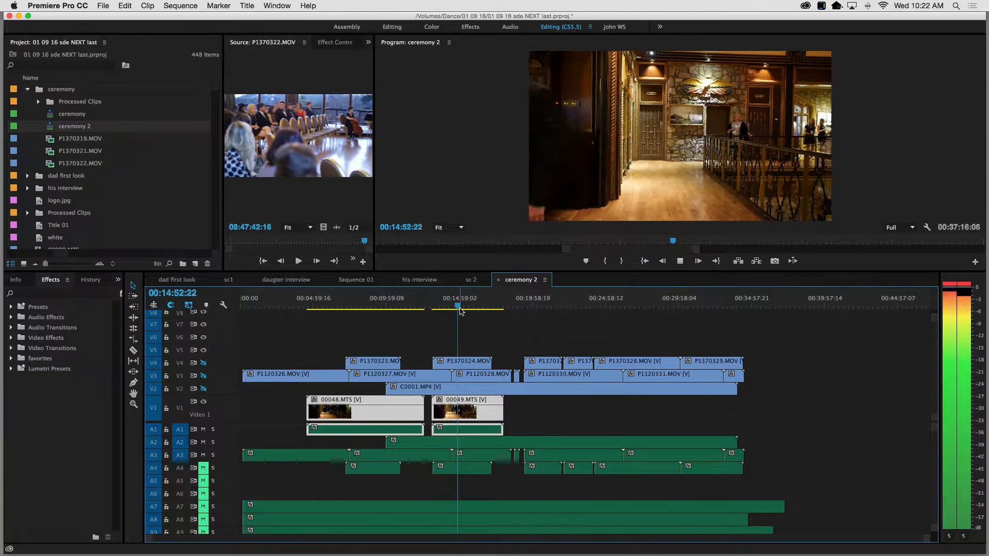
drag(459, 309, 445, 309)
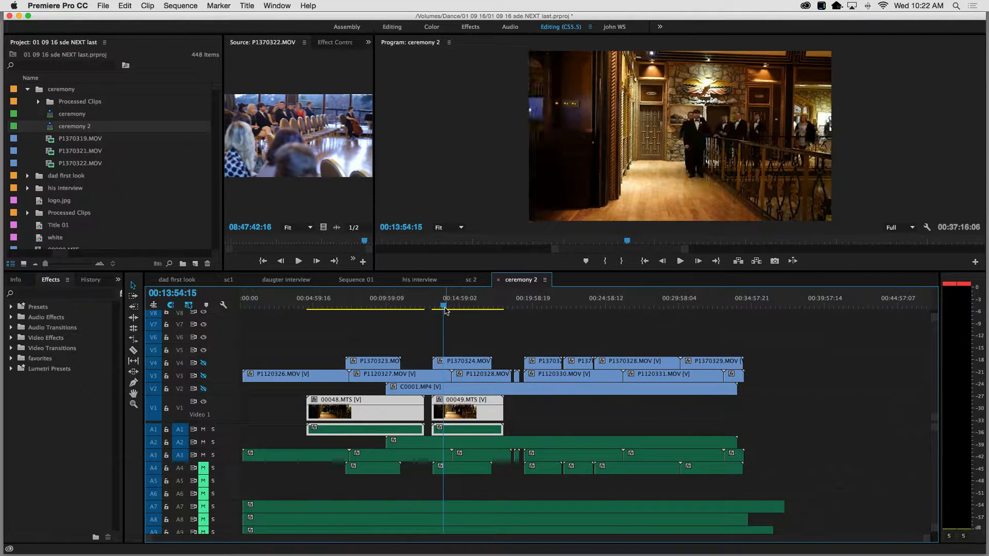
key(space)
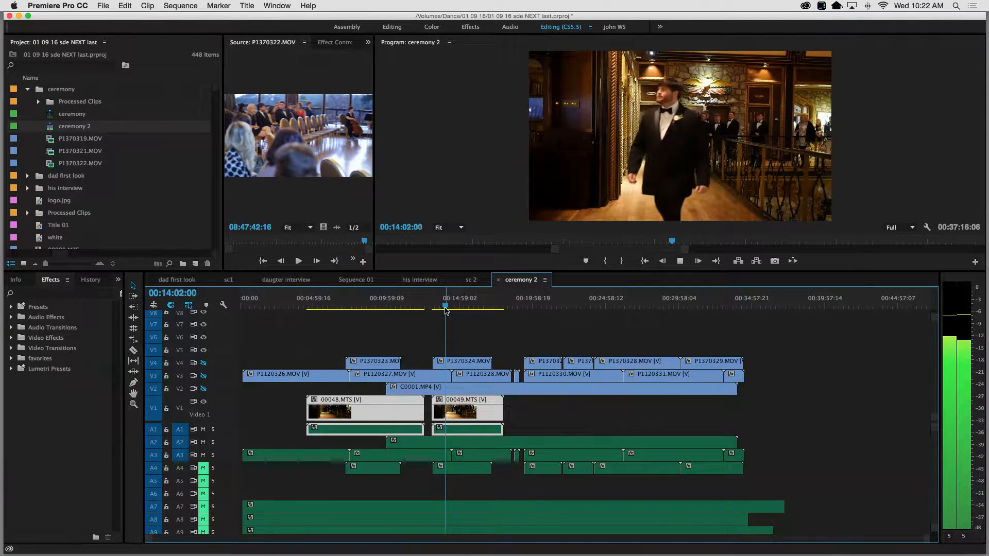
key(space)
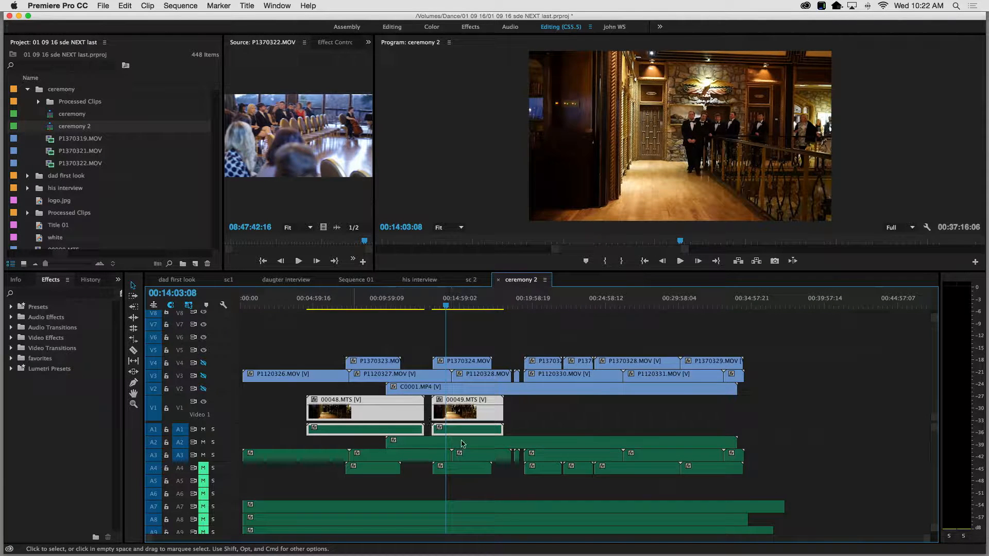
Select the V1 camera clips, P1120327.MOV on V3 and the gap before 00048.MTS in turn to examine the track layout
scroll(274, 484, down, 2)
scroll(274, 484, up, 2)
click(281, 487)
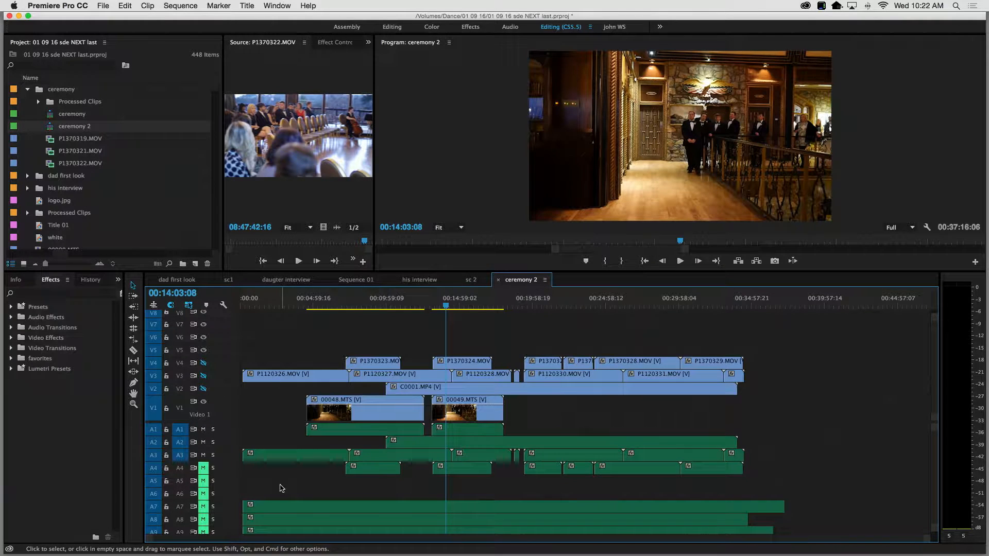
click(399, 411)
click(406, 388)
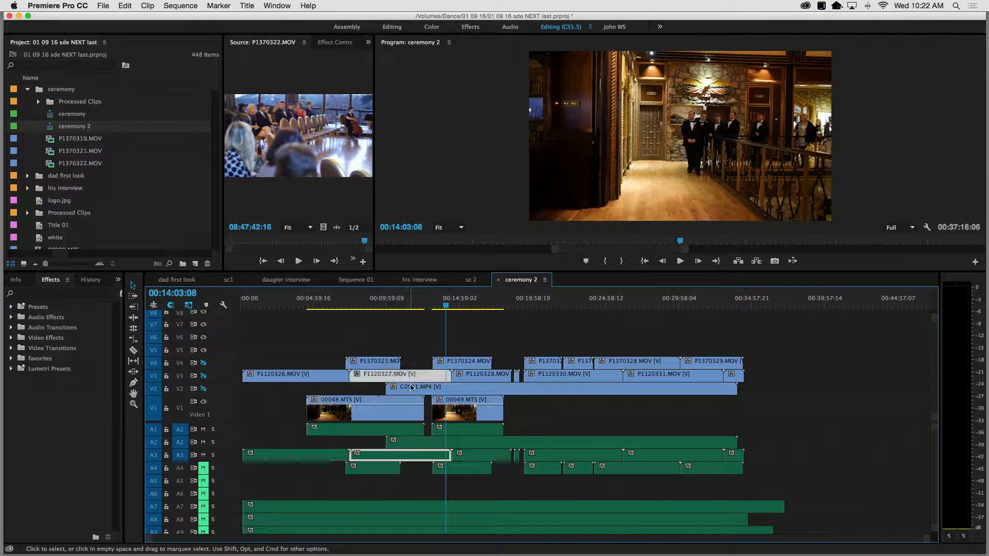
click(413, 406)
click(461, 418)
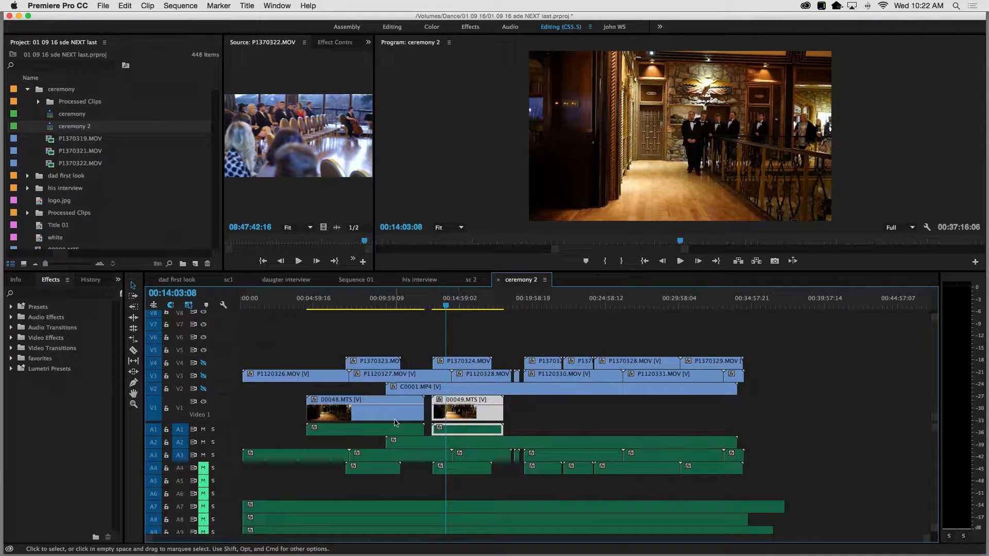
click(425, 412)
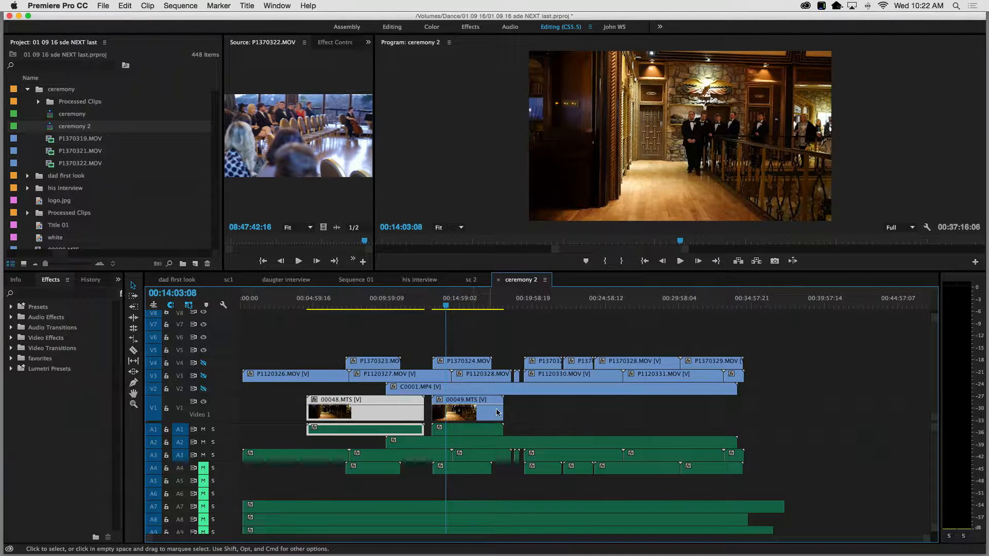
click(526, 411)
drag(520, 411, 301, 420)
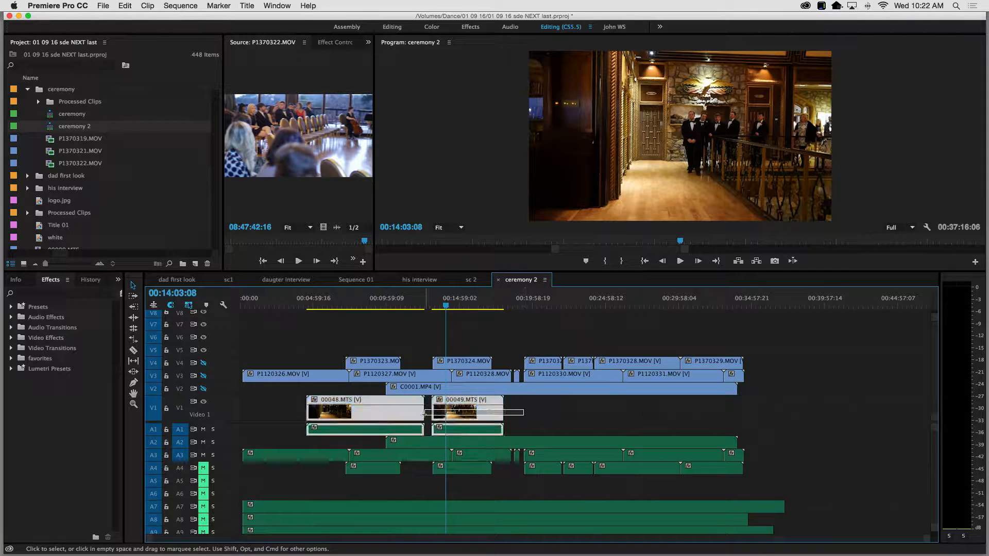
click(267, 416)
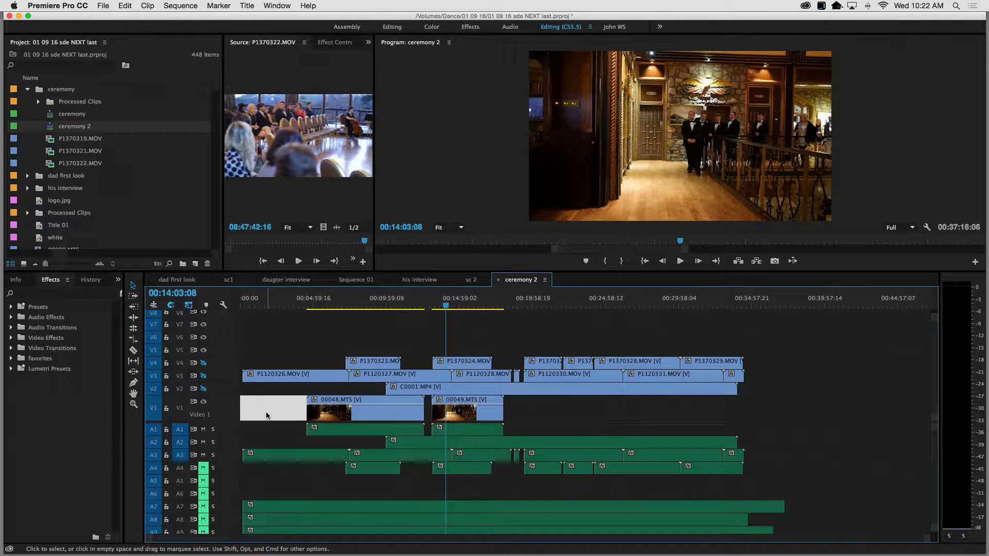
click(268, 416)
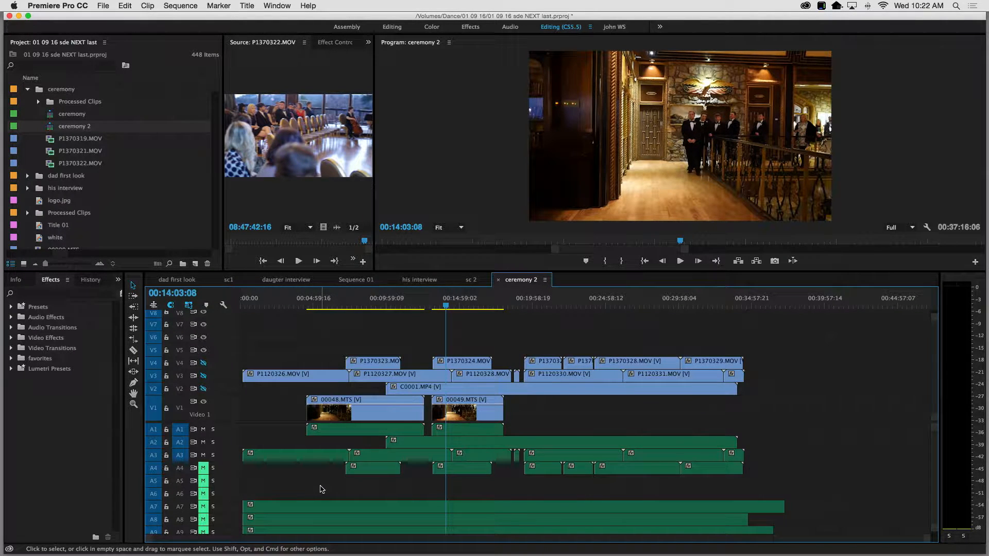
Move the three separate audio recordings up together from A7, A8 and A9 to A5, A6 and A7, directly beneath the camera audio
scroll(321, 489, down, 2)
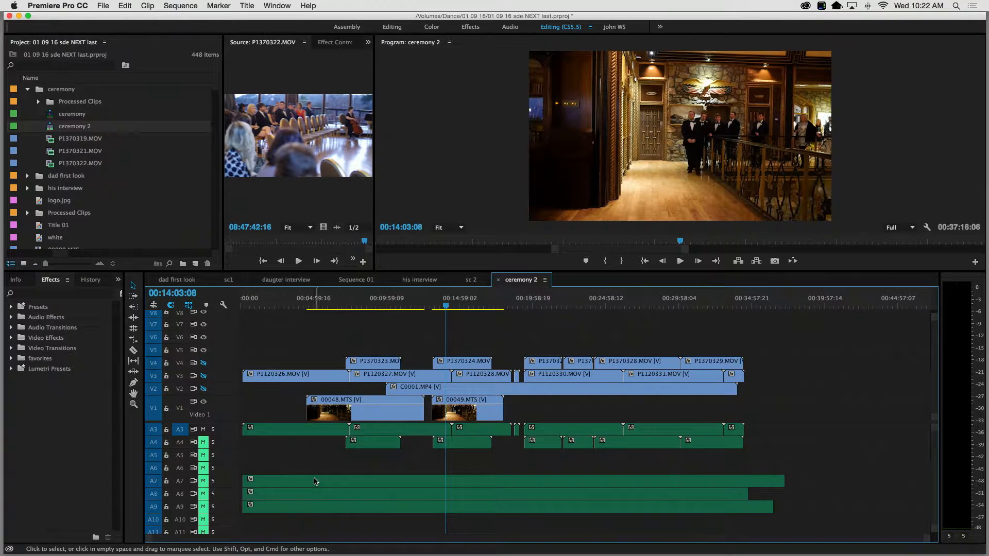
drag(307, 462, 365, 537)
drag(350, 483, 352, 458)
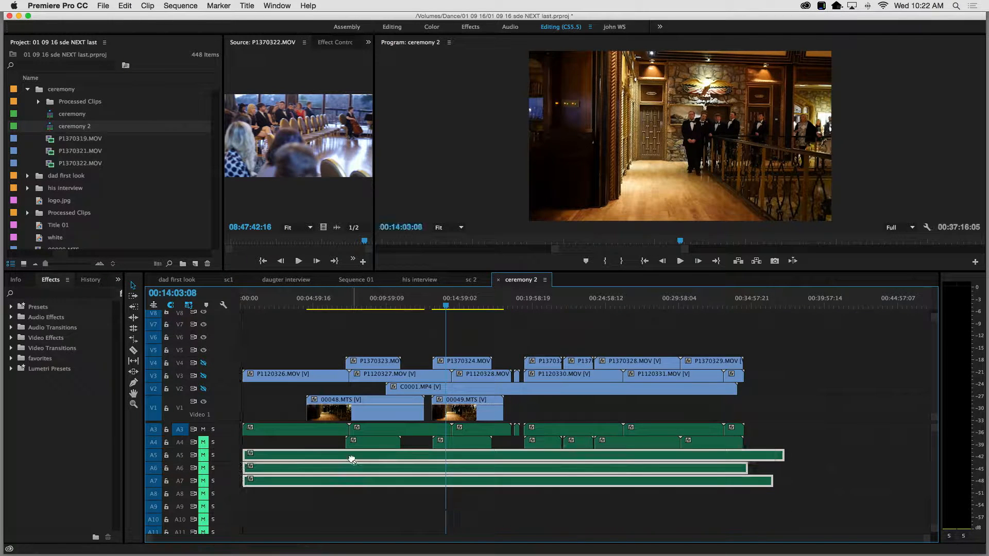
click(358, 510)
scroll(357, 510, up, 2)
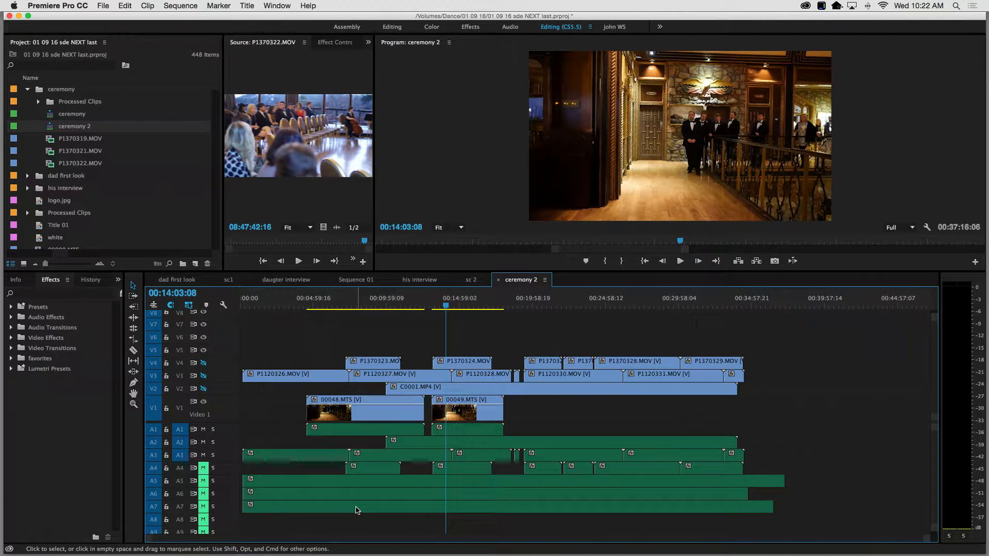
Select the audio recordings on A5, A6 and A7 one after another to check their track placement, and clear the selection
click(356, 509)
click(356, 494)
click(357, 483)
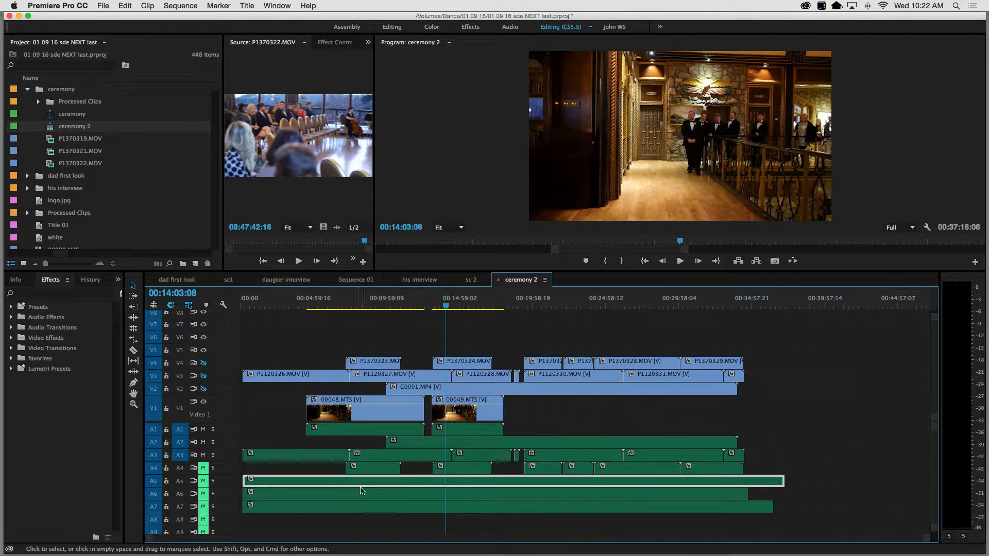
click(362, 495)
click(363, 509)
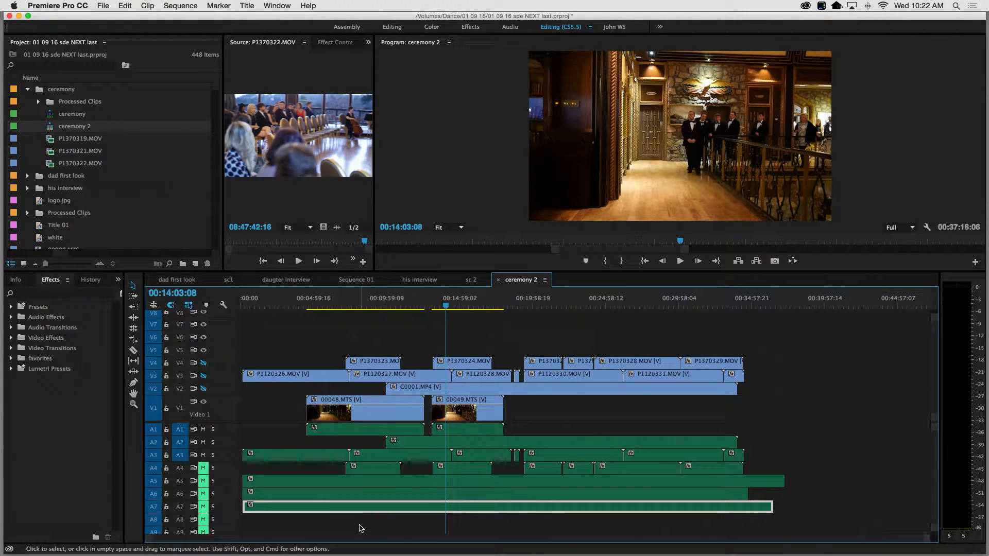
click(360, 526)
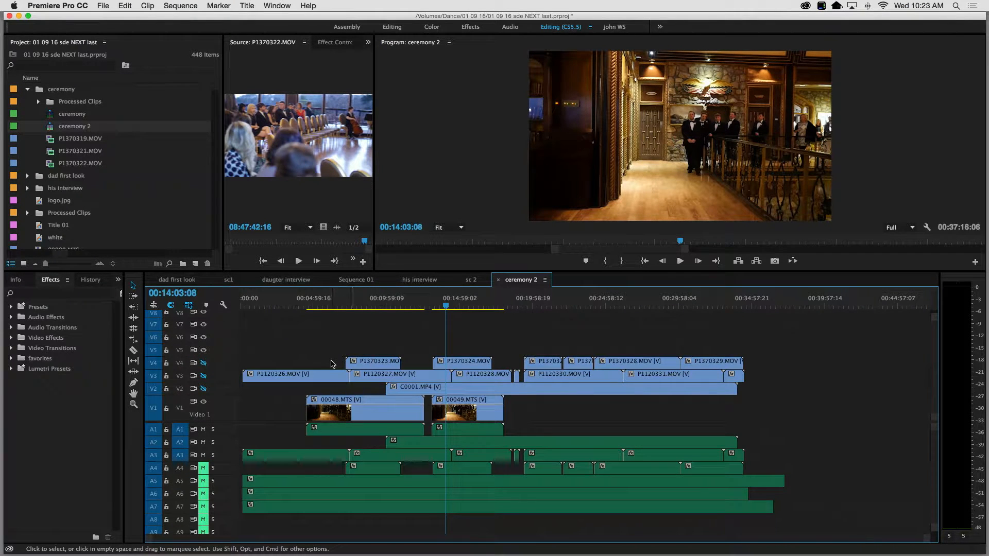
Turn the output of video tracks V2, V3 and V4 back on
click(203, 389)
click(203, 375)
click(203, 363)
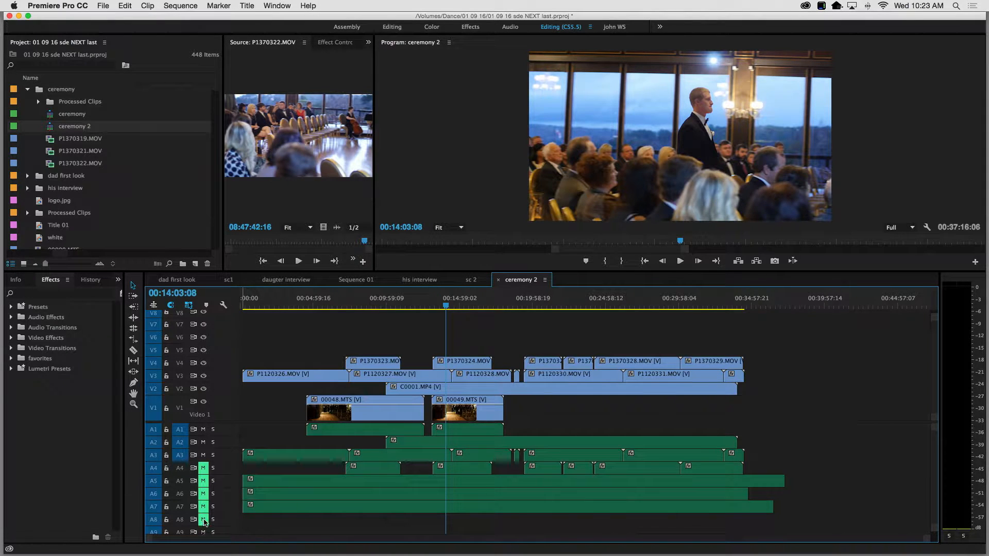
Unmute audio tracks A4 through A8
click(204, 521)
click(203, 507)
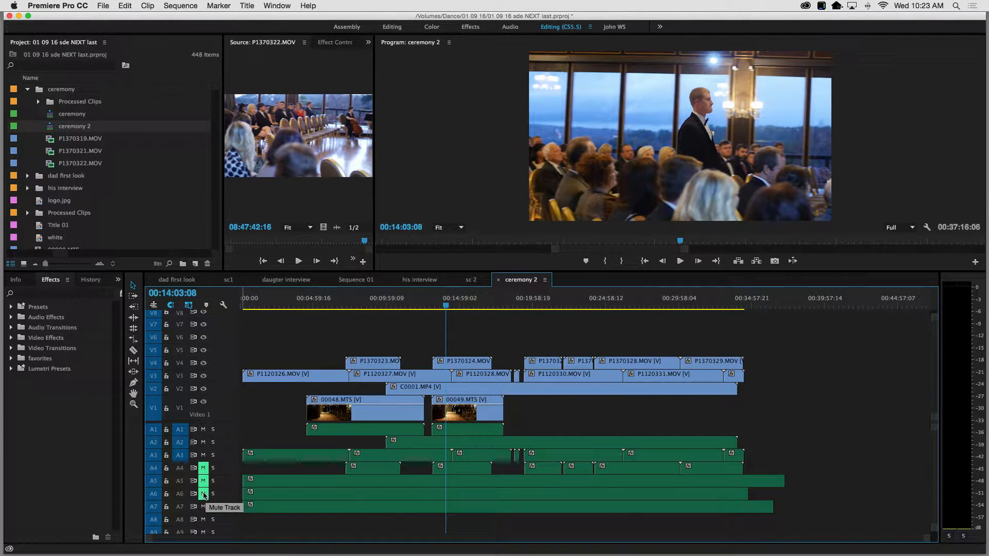
click(204, 494)
click(203, 481)
click(203, 468)
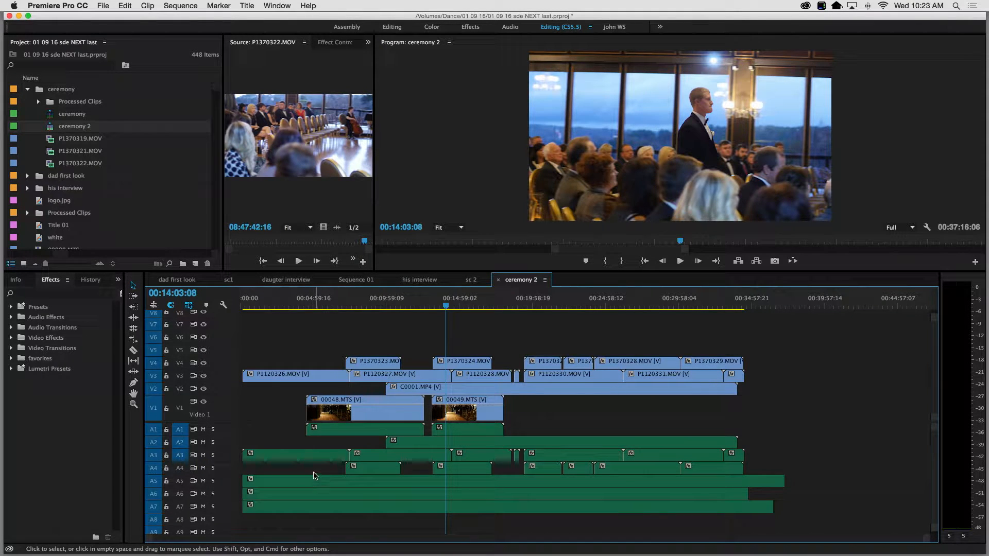
Try muting A1 and A2, and select the empty gaps before 00048.MTS on A1 and V1
click(326, 417)
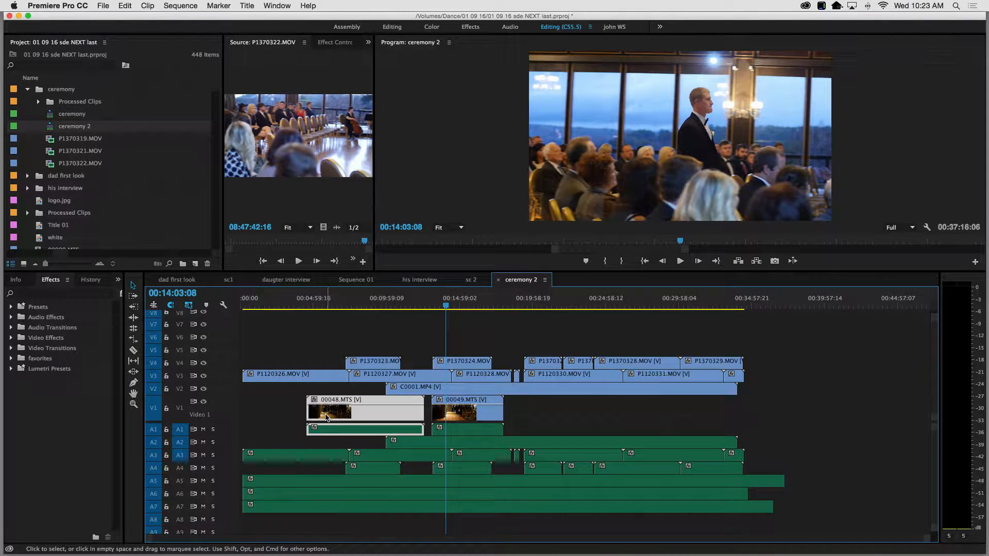
click(204, 429)
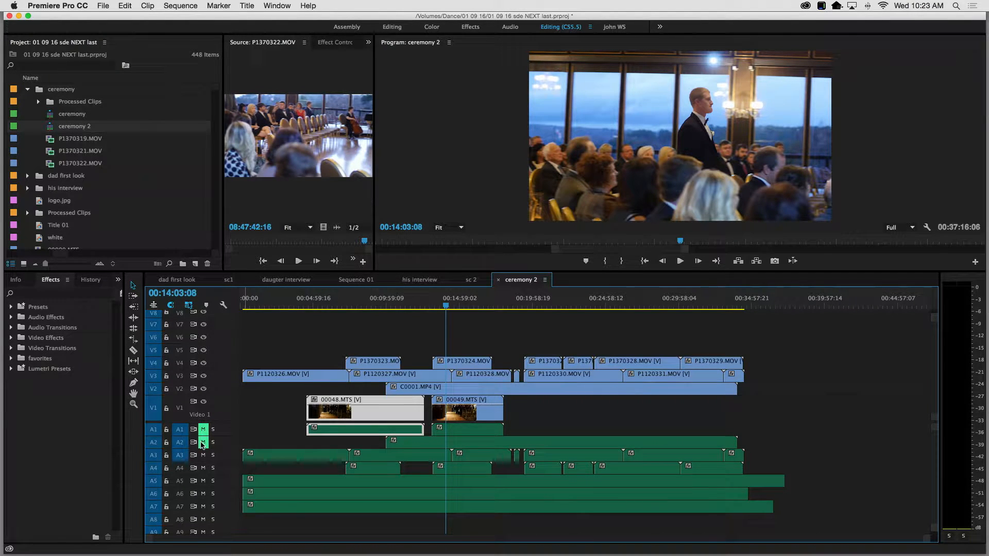
click(204, 429)
click(276, 427)
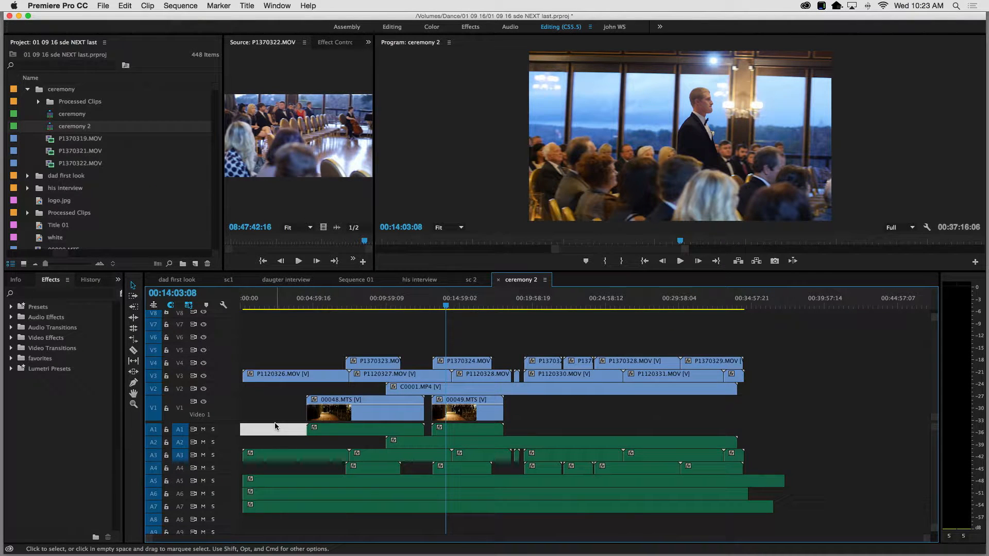
click(281, 406)
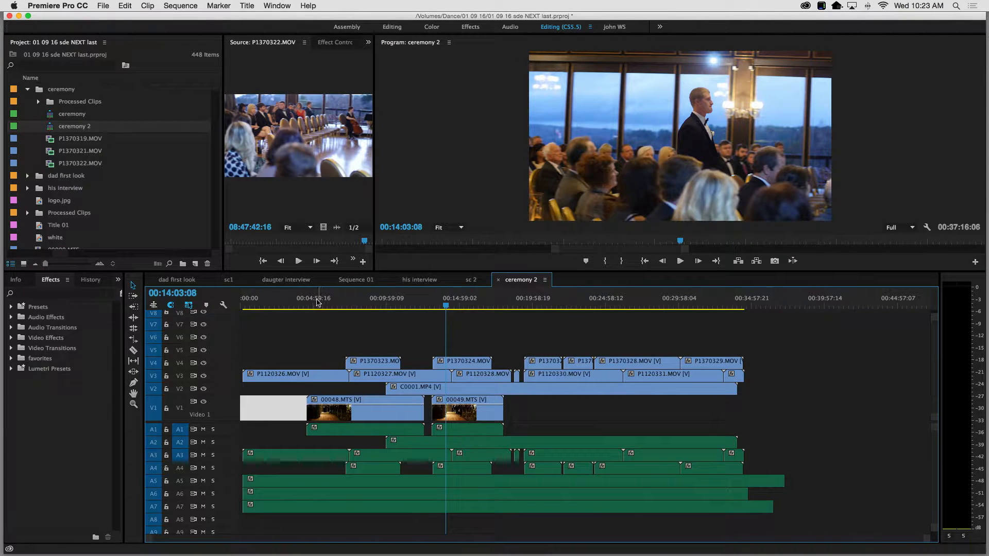
Play P1120326.MOV on V3 from 00:02:51:04 to preview the camera's picture and the combined audio
click(283, 303)
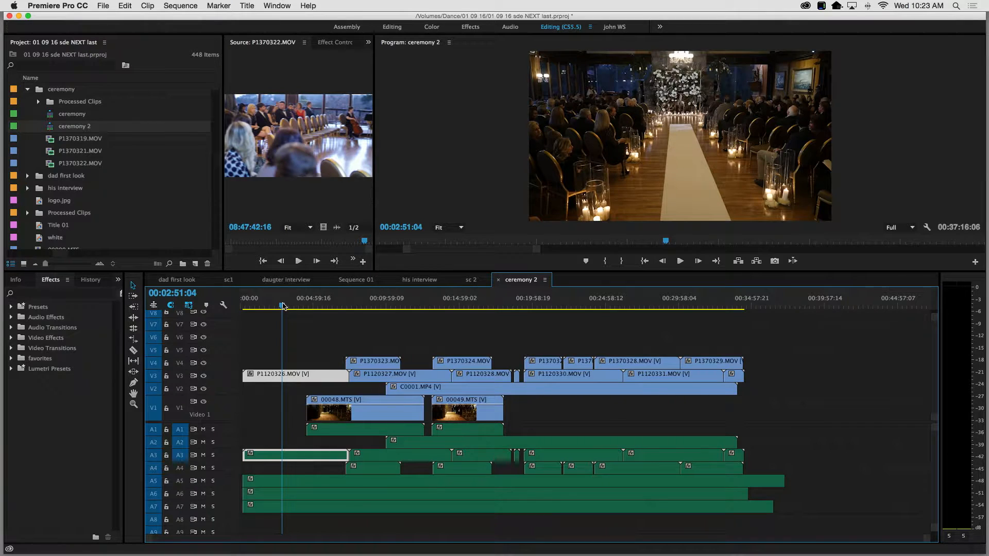
key(space)
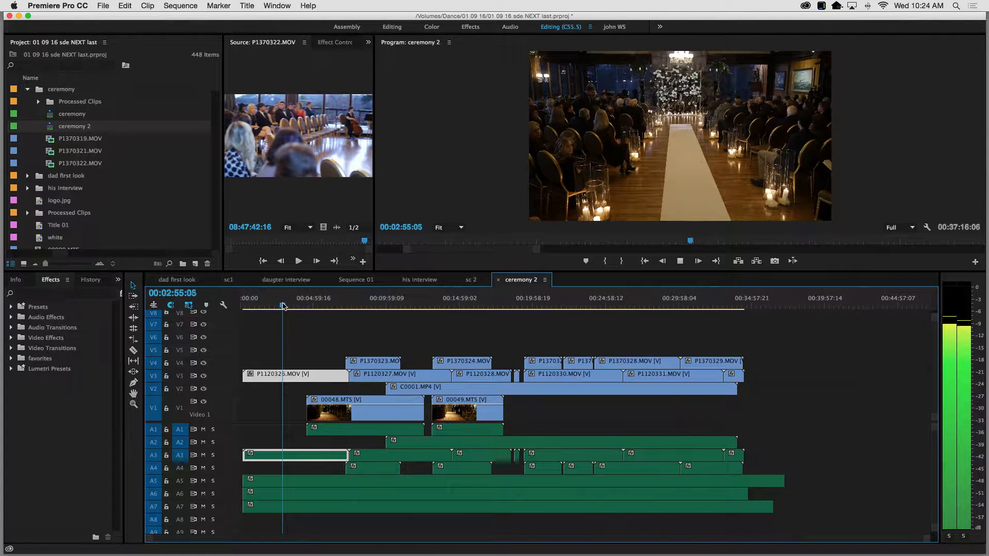
key(space)
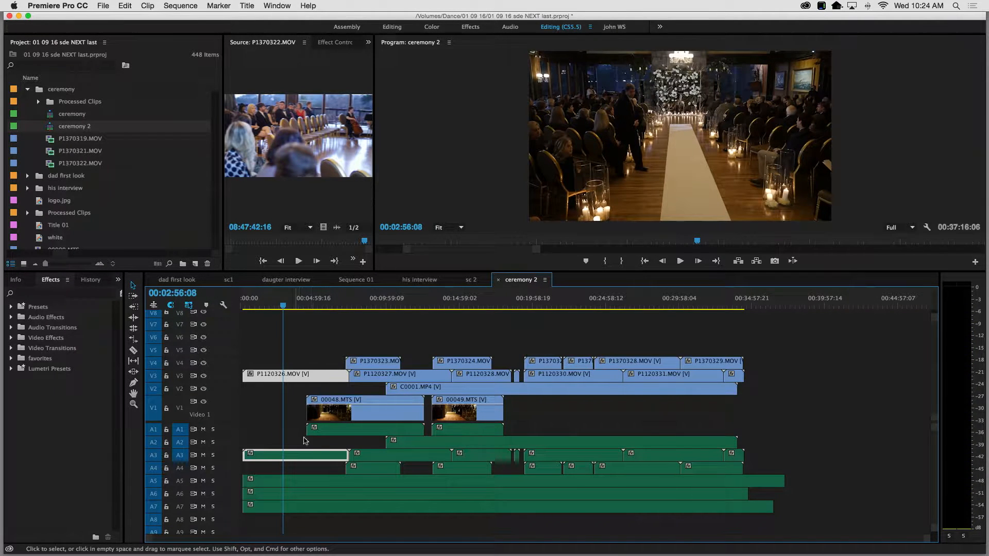
Place the playhead at 00:01:09:17 and select the audio recording on A7
click(257, 305)
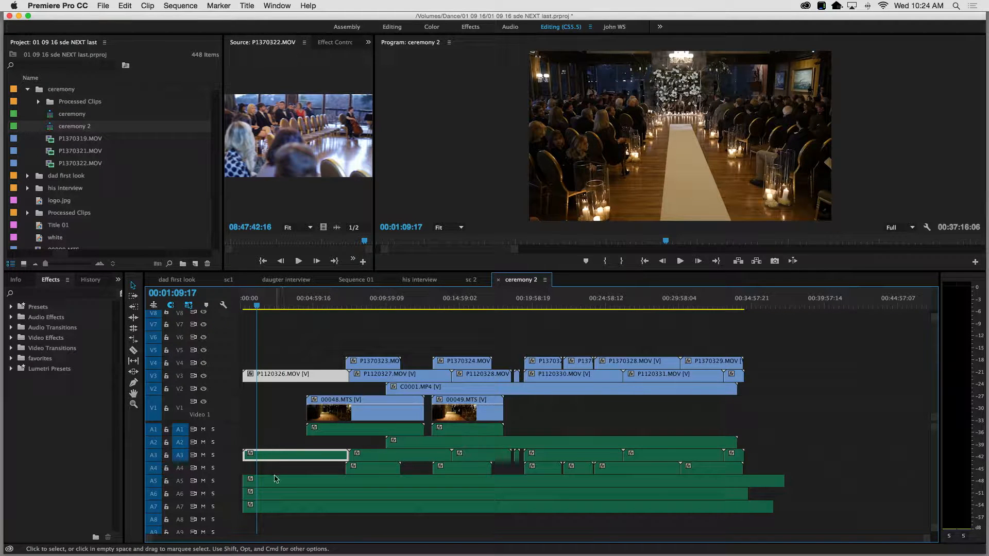
click(272, 471)
click(269, 427)
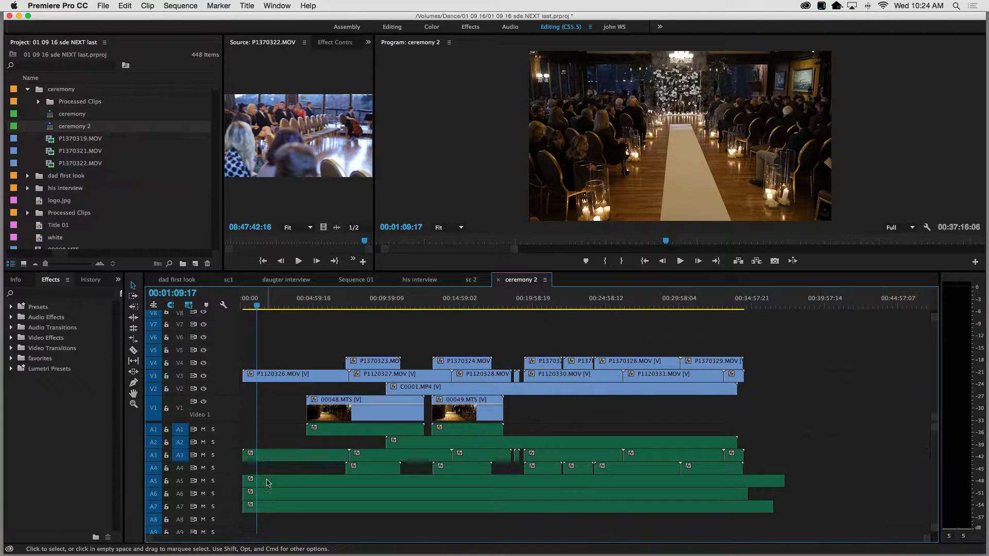
click(268, 509)
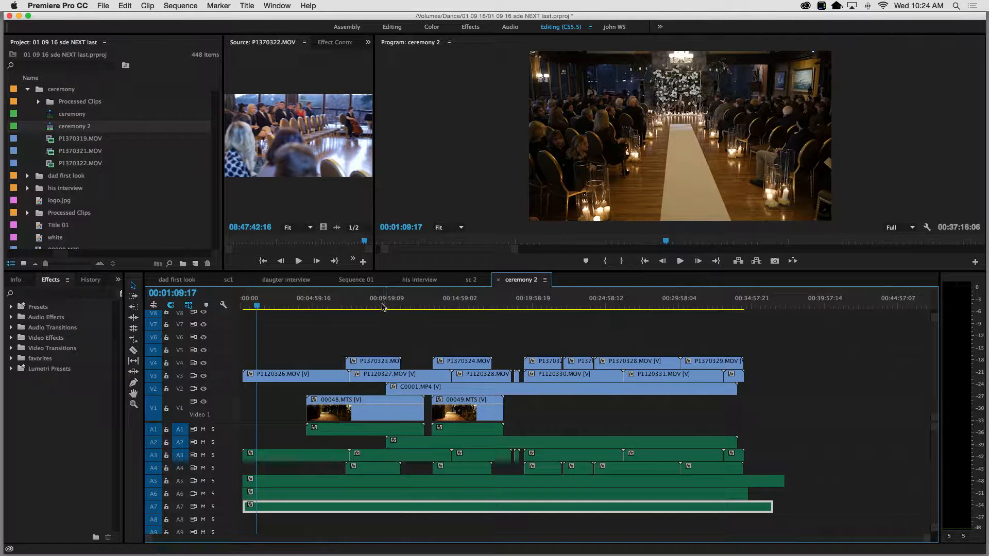
Play the ceremony reading from around 00:20:25 and mute the camera audio tracks A1, A2, A3 and A4 while listening
click(542, 301)
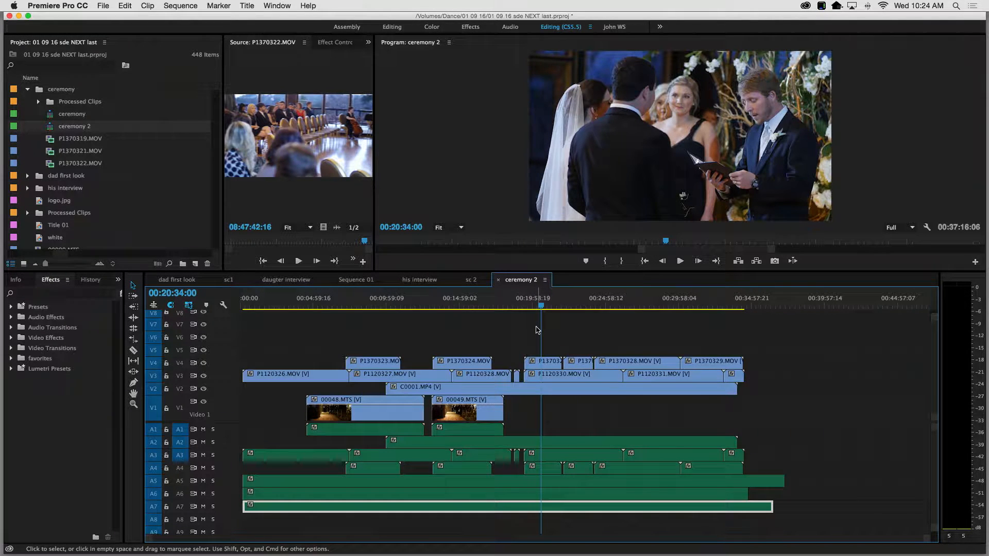
click(536, 305)
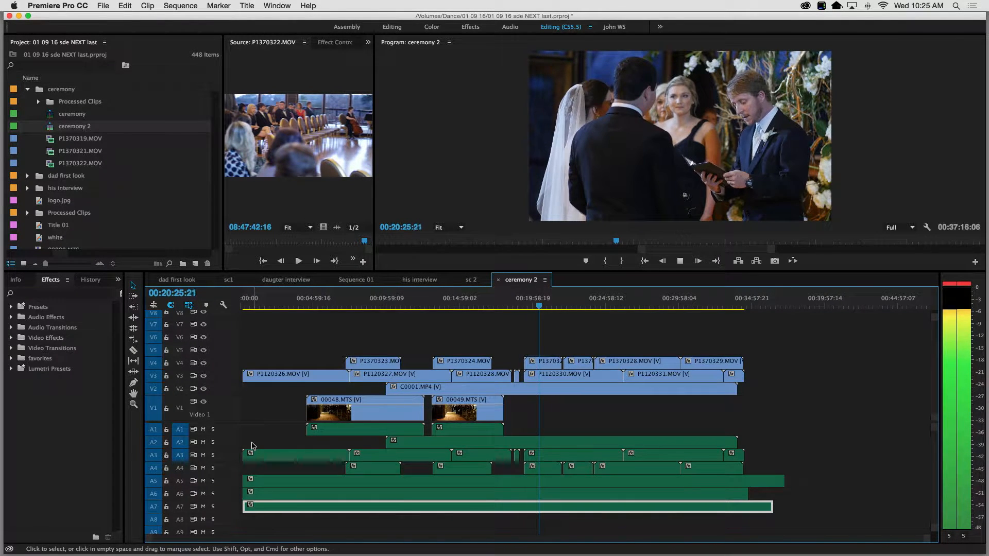
click(214, 429)
click(213, 429)
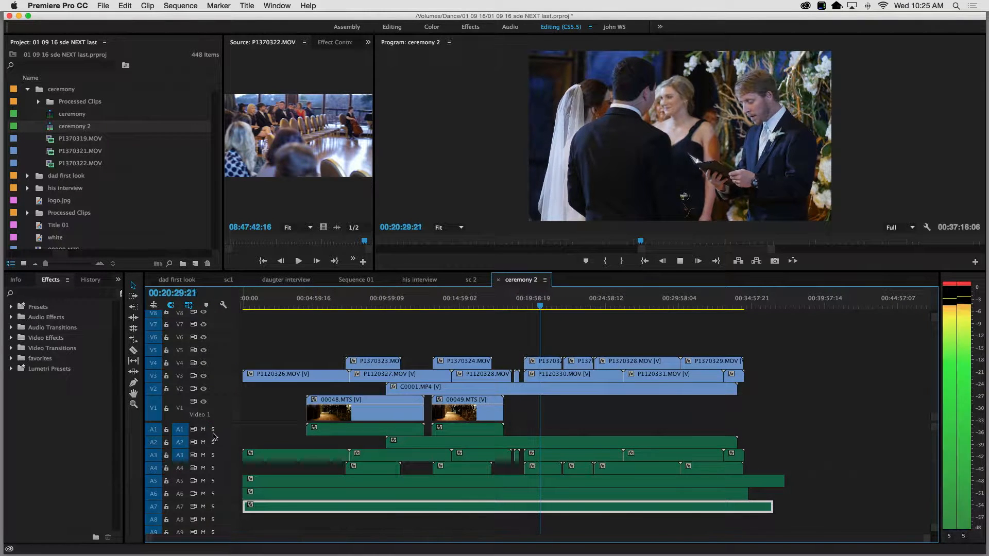
click(203, 429)
click(203, 441)
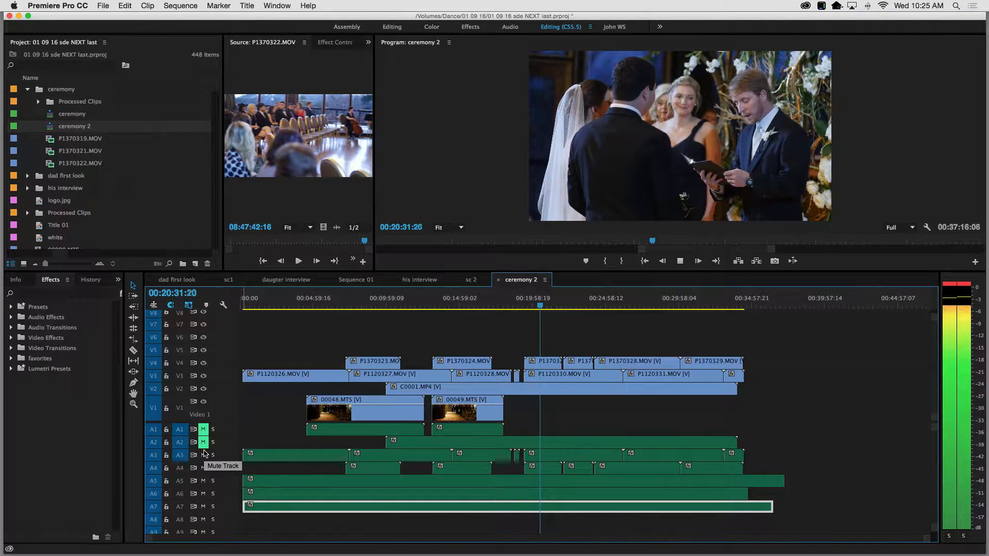
click(203, 455)
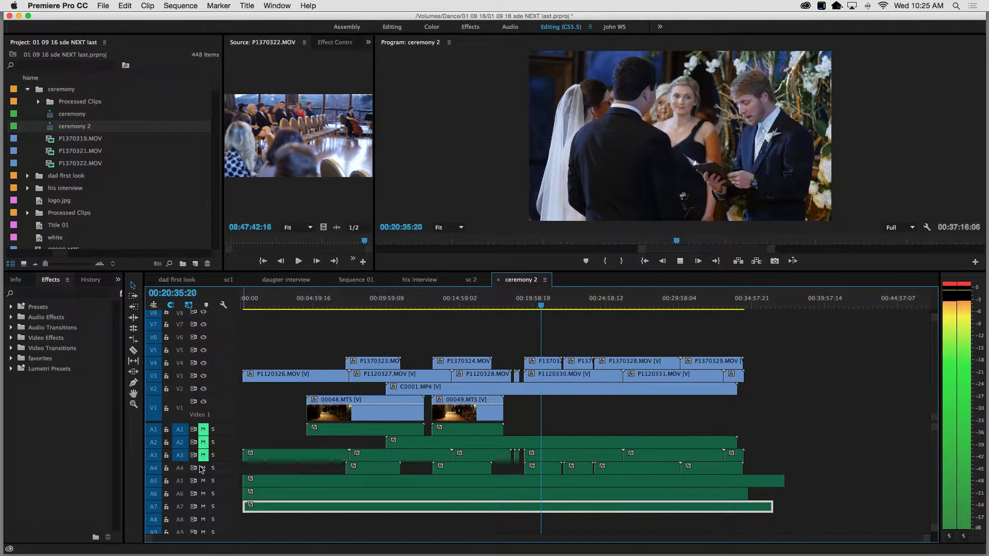
click(203, 468)
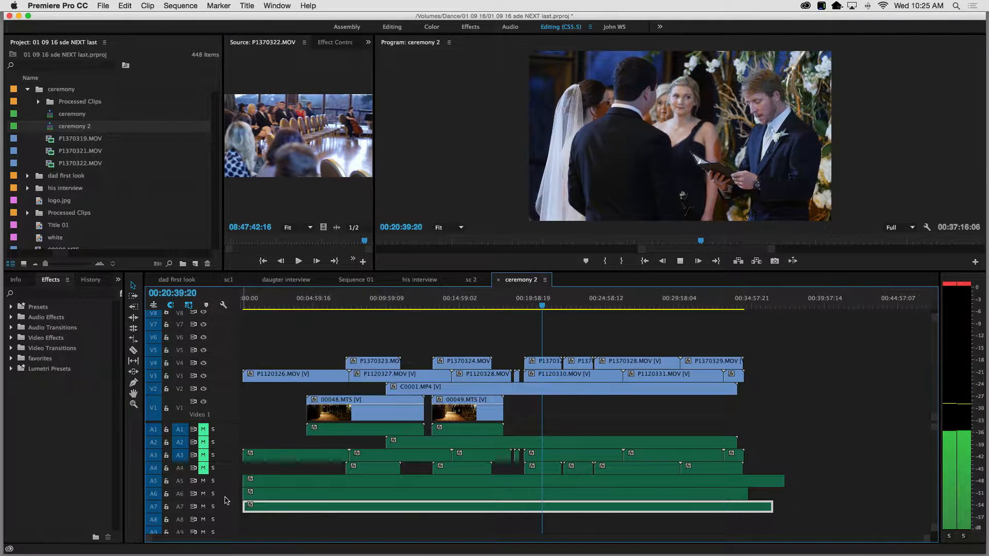
Increase the heights of A5 and A6 to show their waveforms and enlarge the timeline area upward
drag(217, 487, 217, 502)
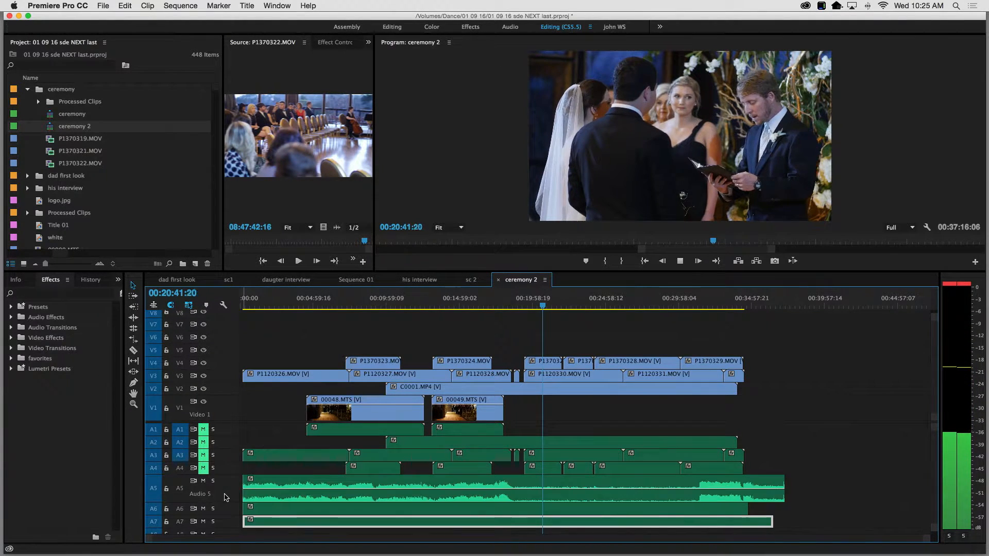
alt+scroll(226, 497, down, 2)
alt+scroll(225, 499, up, 5)
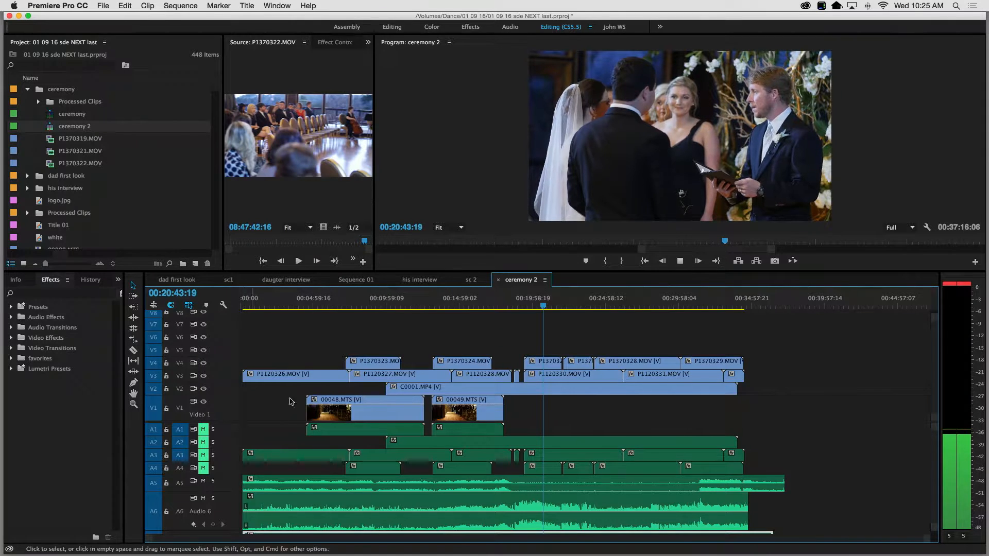
drag(388, 269, 389, 110)
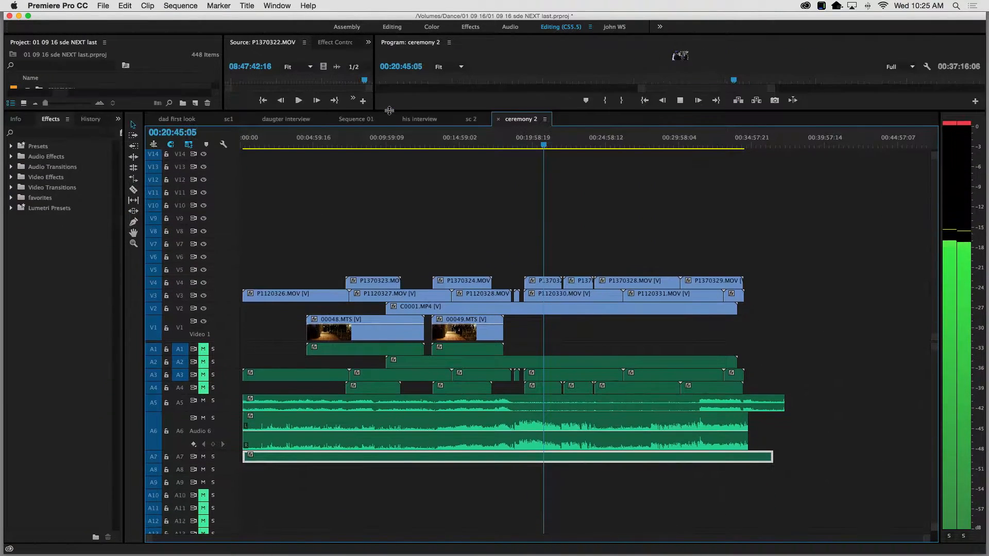
Increase the heights of A7 and A5 to show the waveforms of both recordings
drag(227, 462, 227, 489)
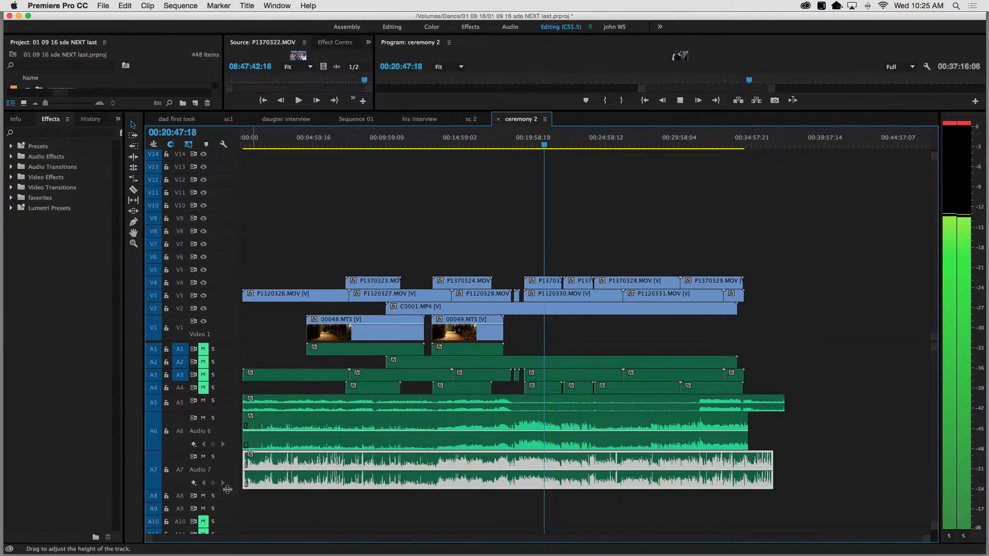
scroll(236, 448, up, 2)
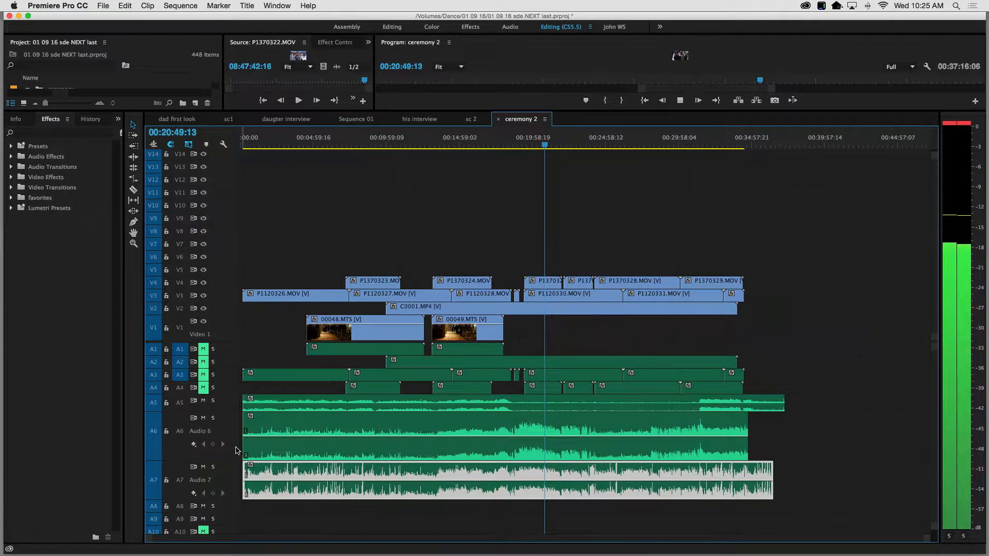
scroll(236, 404, up, 4)
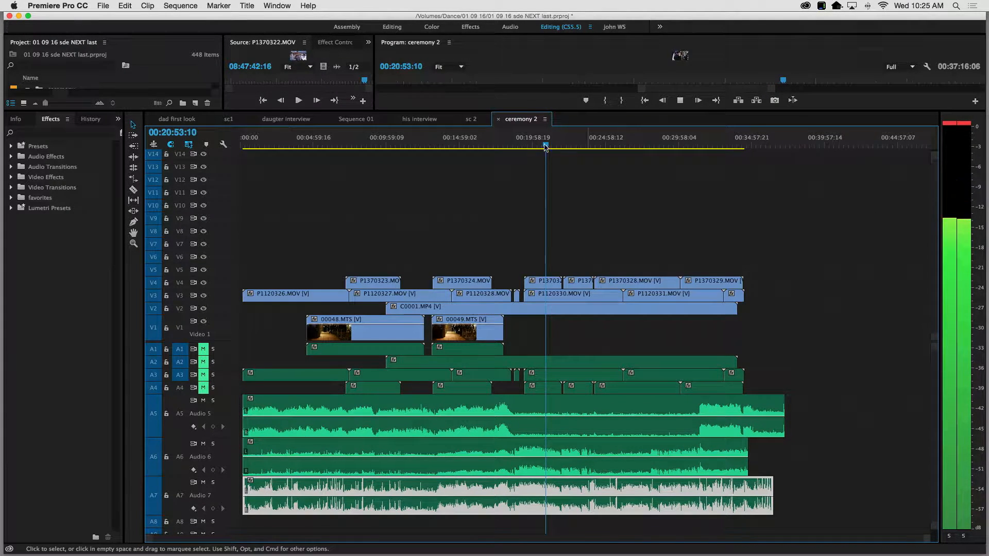
Play the ceremony from around 00:19:41:03 with the monitors enlarged, and mute A5, A6 and A7 one after another while listening
click(527, 144)
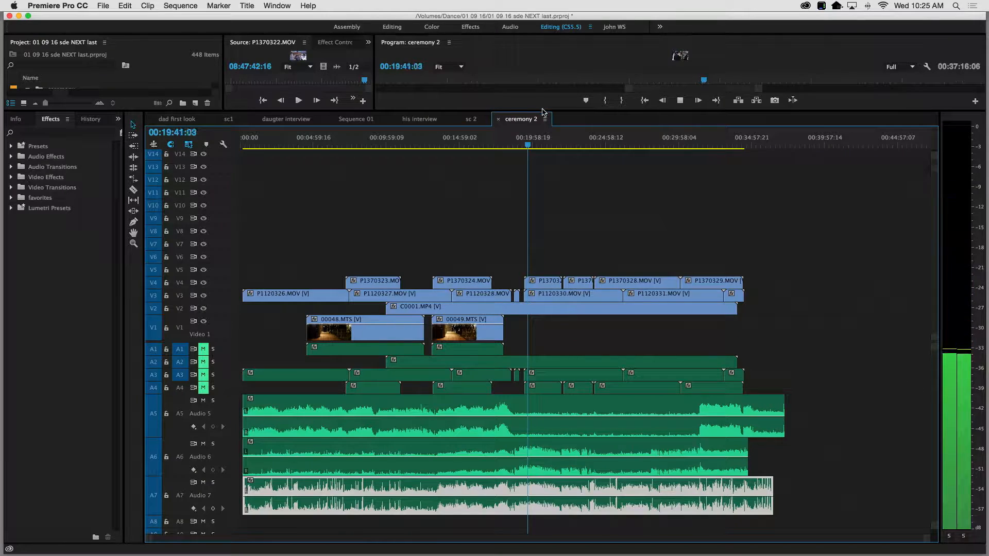
drag(541, 110, 534, 320)
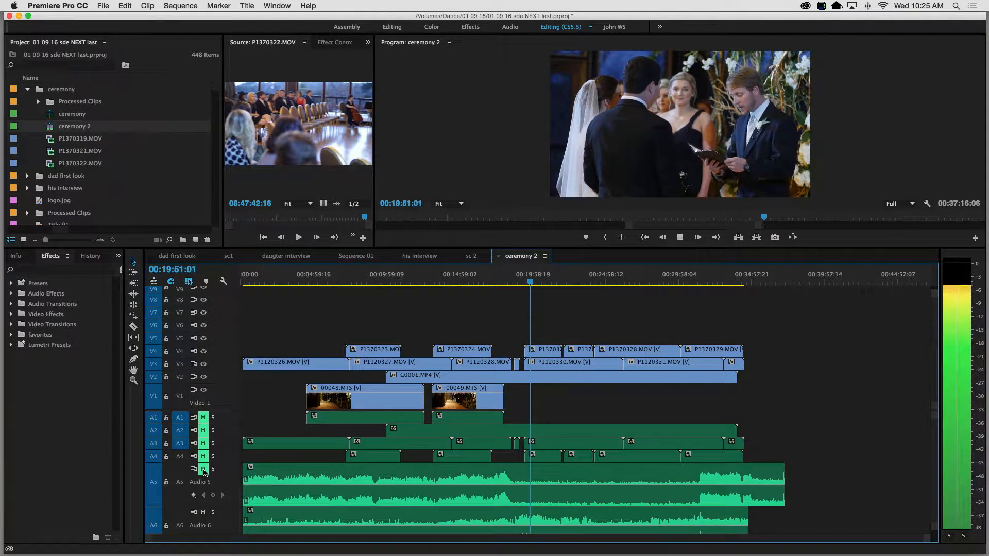
click(203, 512)
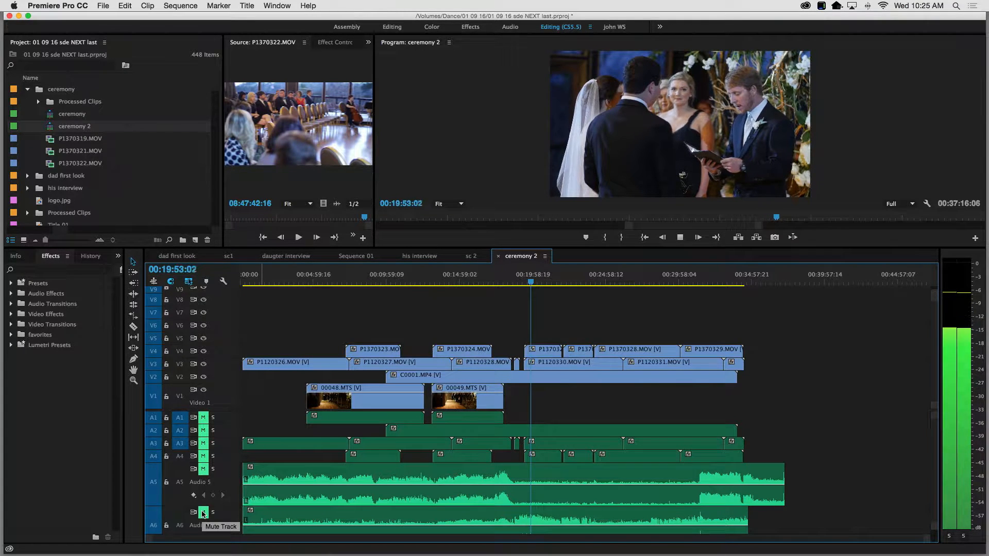
scroll(211, 521, down, 3)
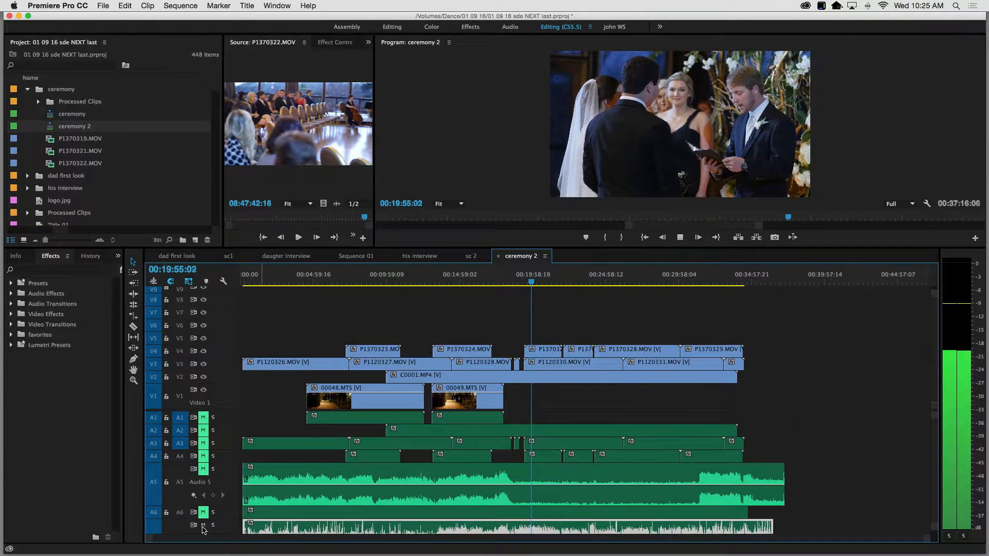
click(203, 526)
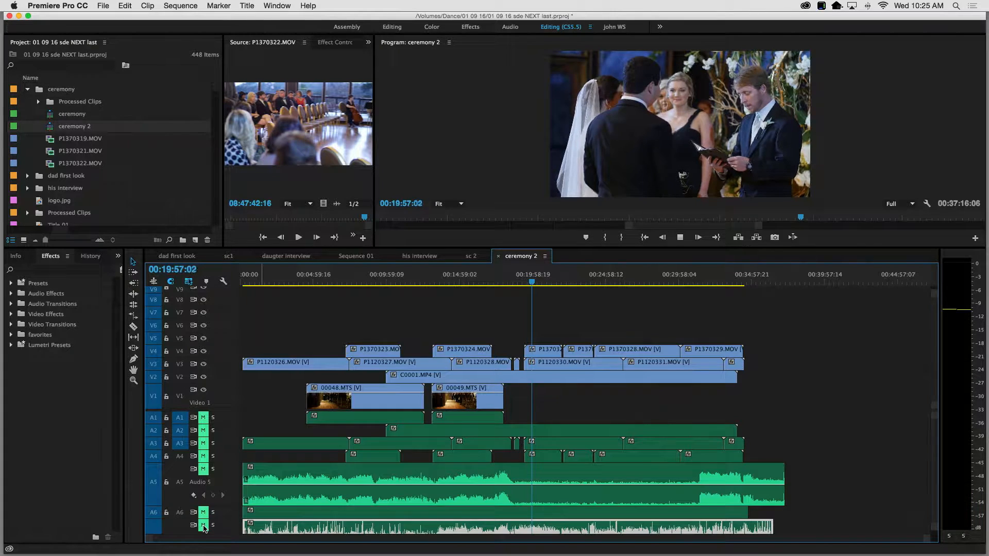
Listen to A6 alone, mute it again, and unmute A5 to hear that recording by itself
click(202, 512)
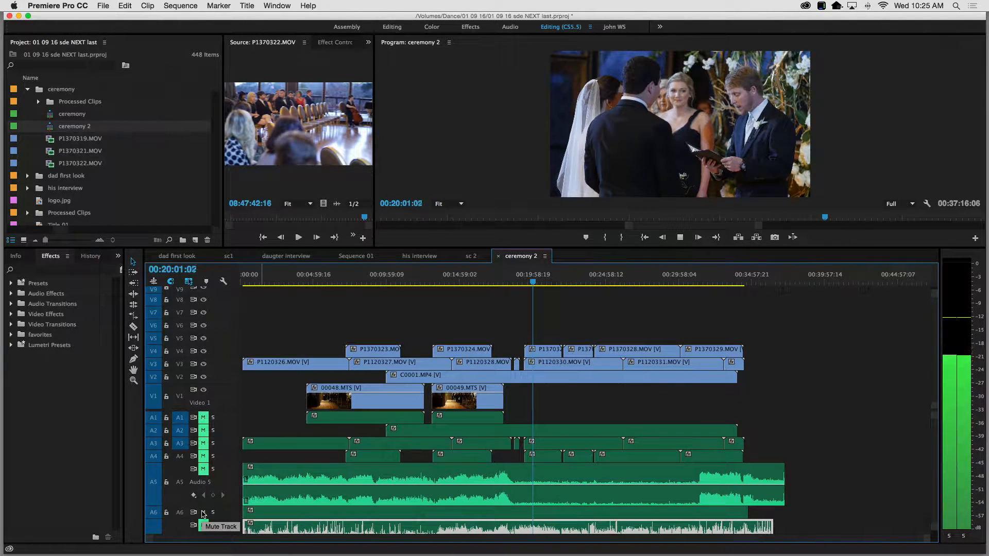
click(202, 513)
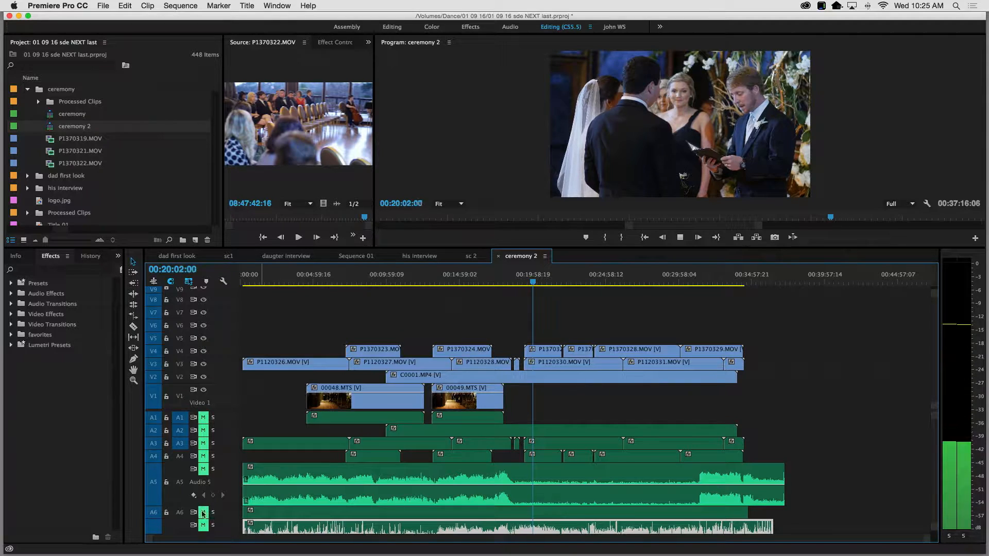
click(203, 469)
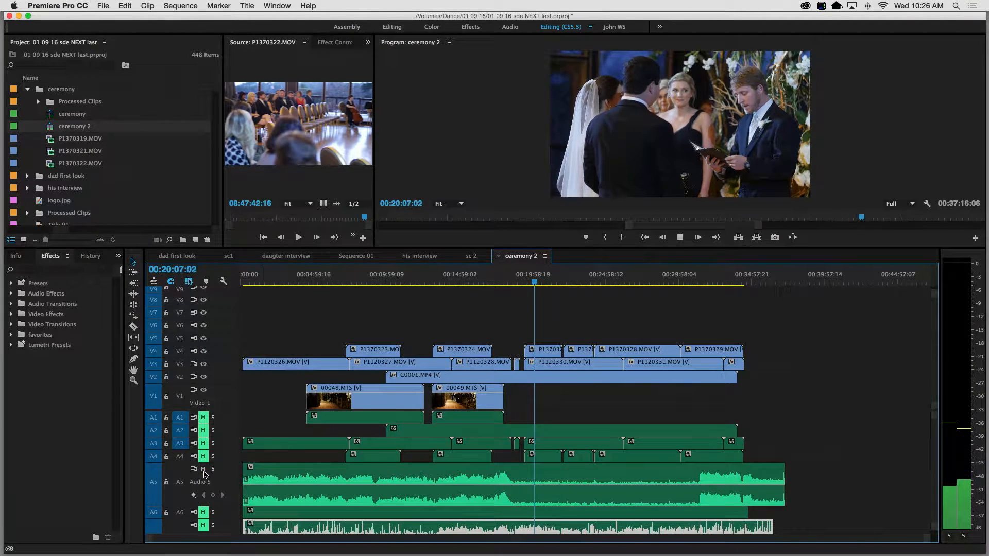
right_click(205, 477)
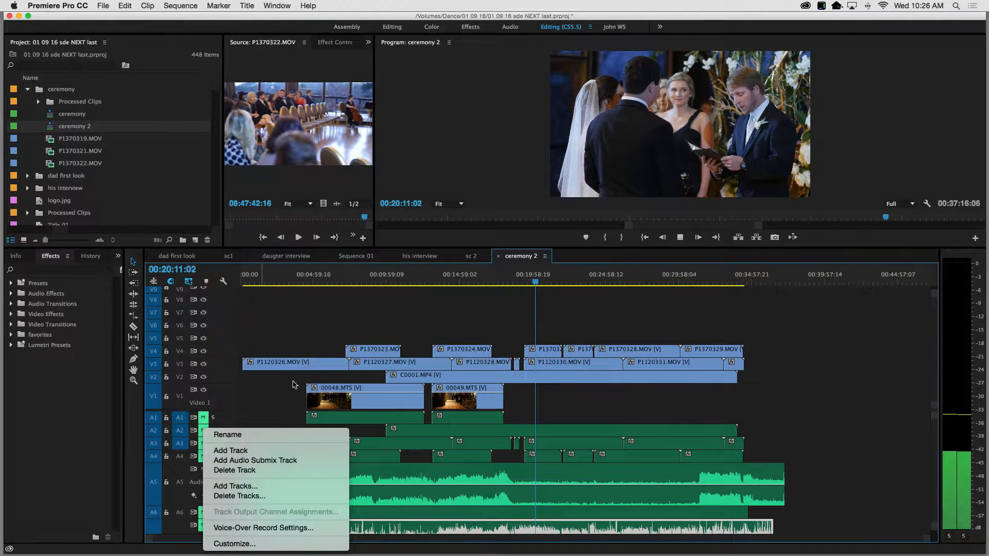
click(281, 398)
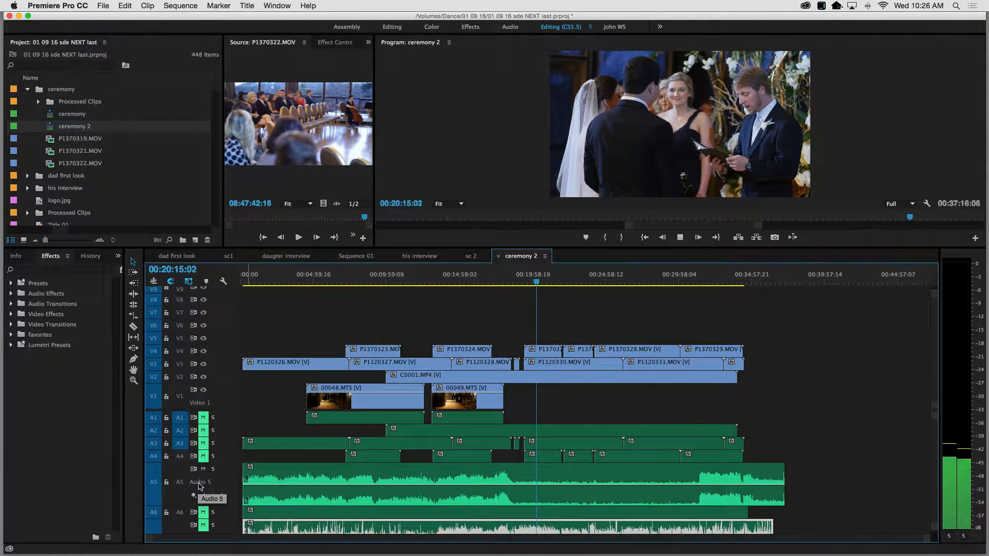
right_click(200, 486)
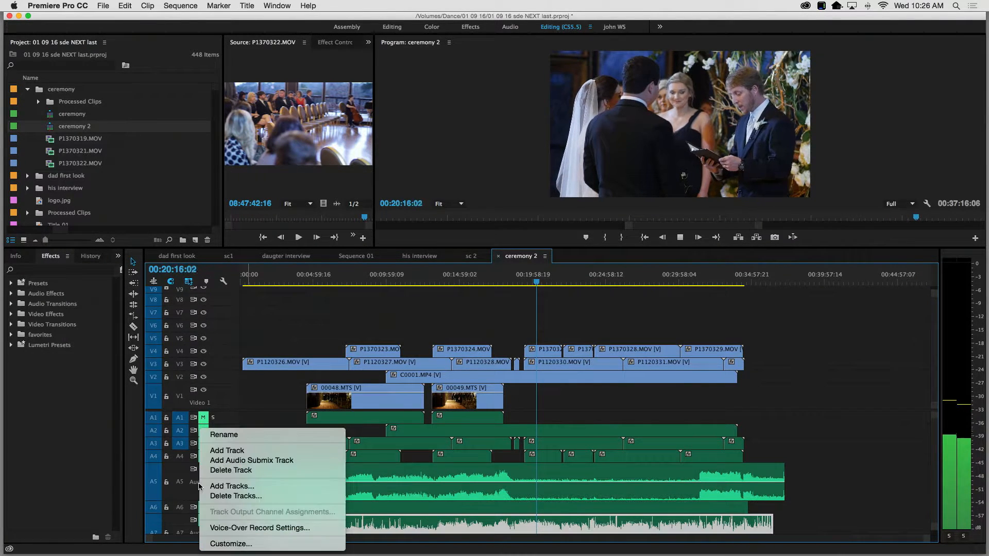
click(250, 408)
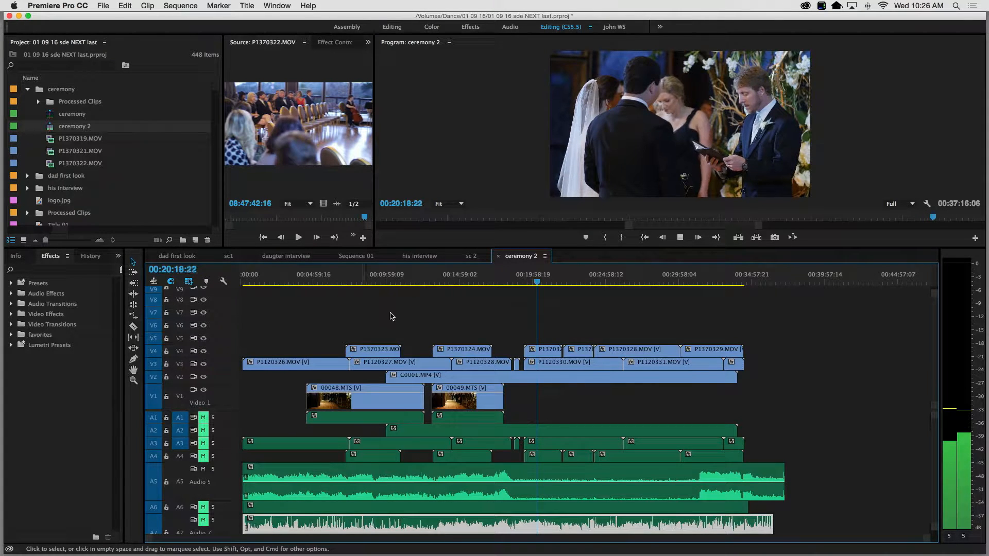
Play the ceremony around 00:08:12 with only A5 audible to check the music, and stop playback
click(370, 277)
click(362, 279)
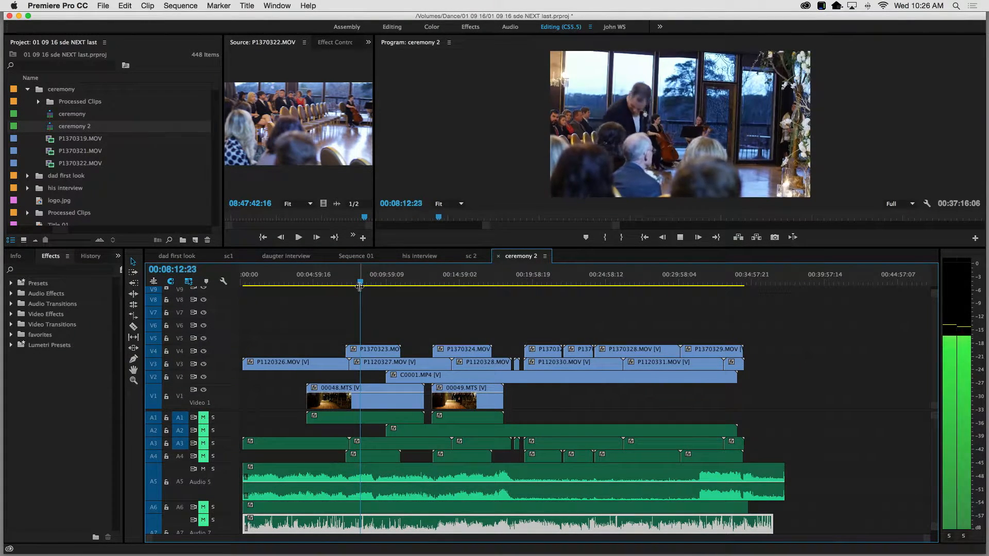
key(space)
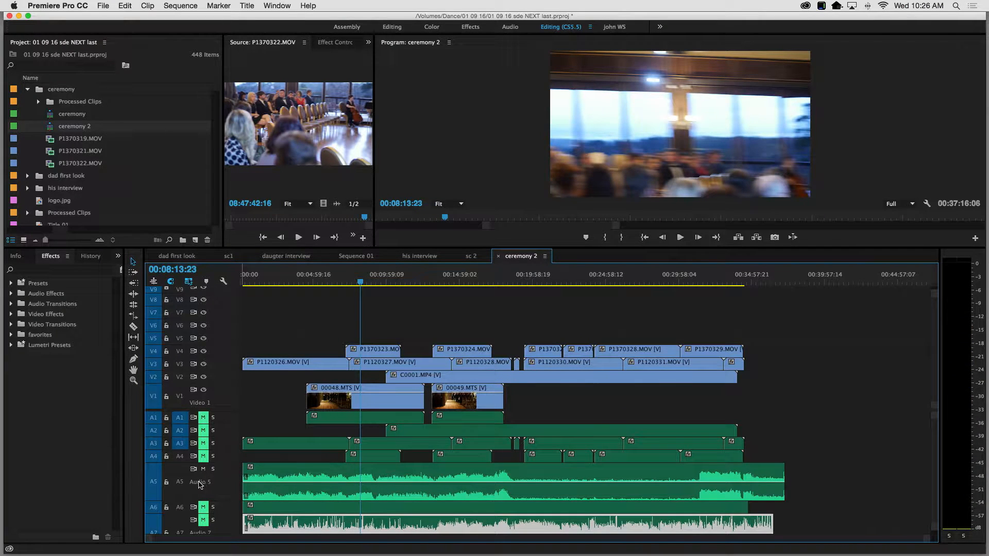
Rename audio track A5 as musicians
right_click(199, 484)
click(238, 437)
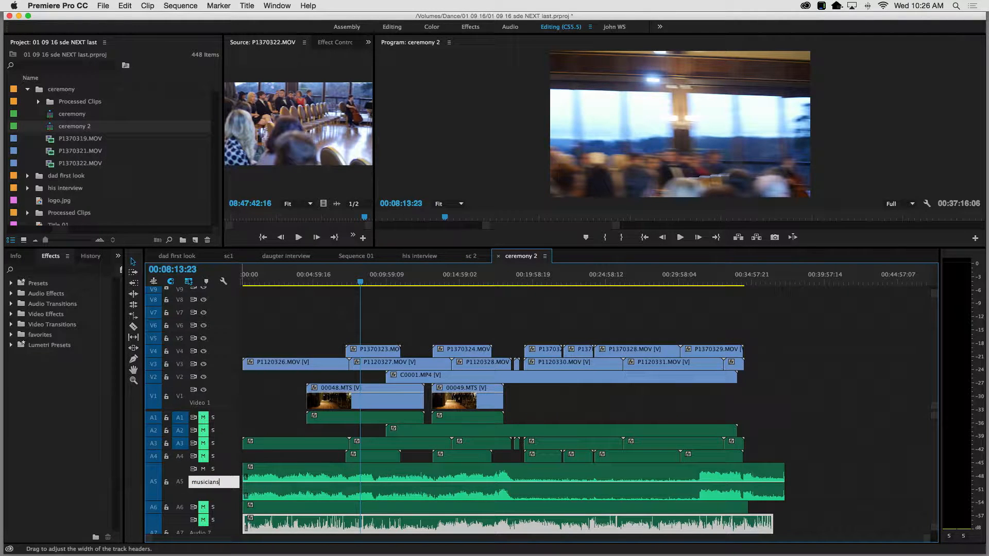
key(Return)
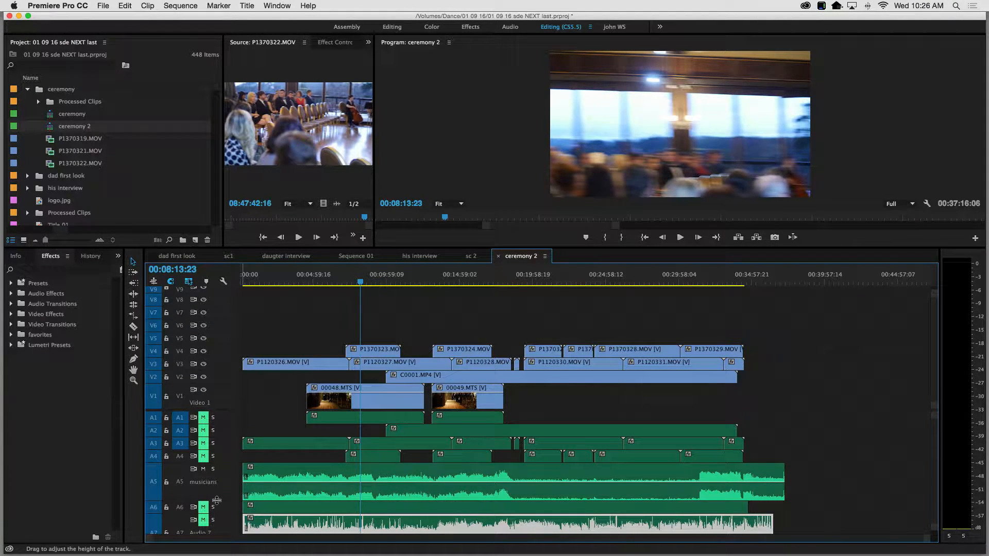
Reduce the height of A5, enlarge A6 to show its waveform, and play the reading from 00:20:27:16
drag(216, 500, 226, 521)
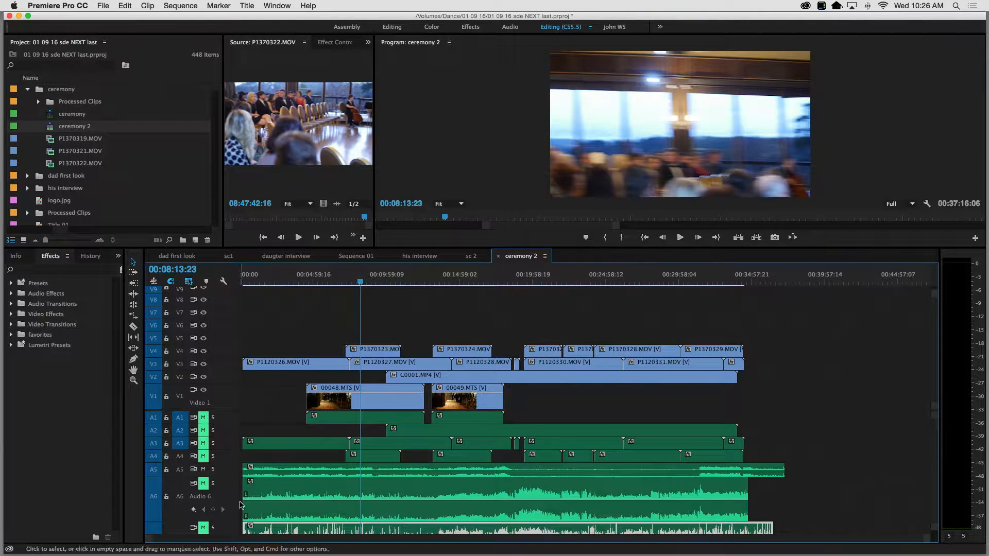
click(540, 278)
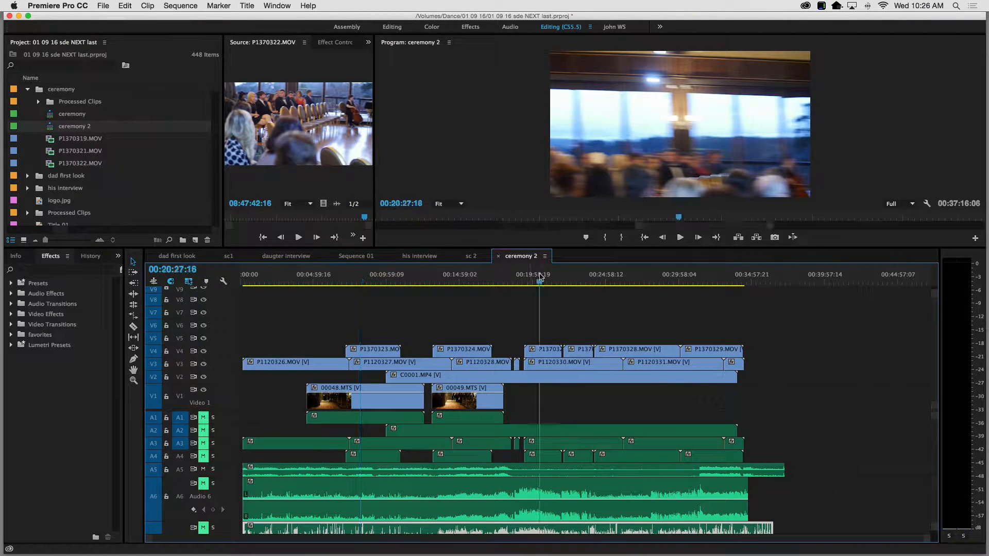
key(space)
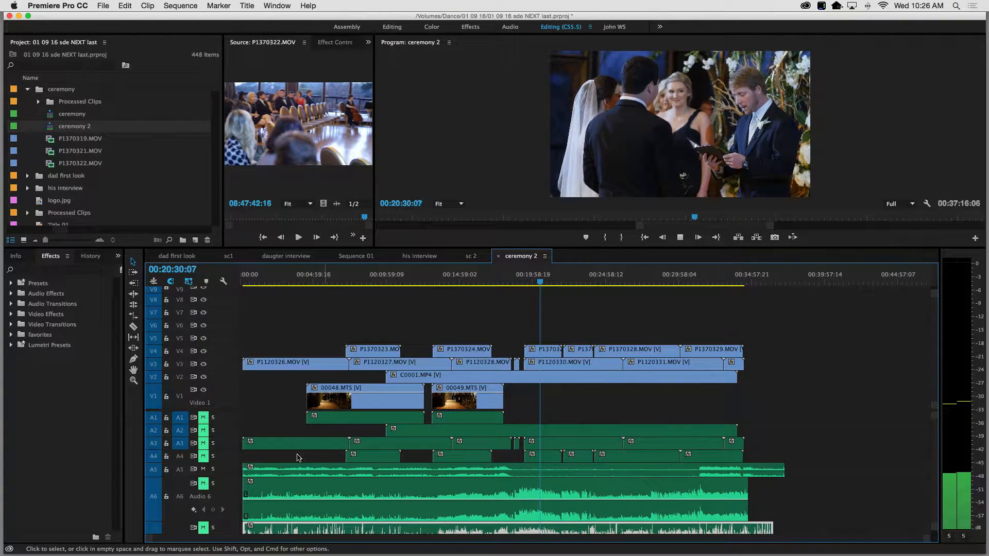
Mute A5 and audition A6 and A7 one at a time, muting each again after listening
click(204, 469)
click(203, 484)
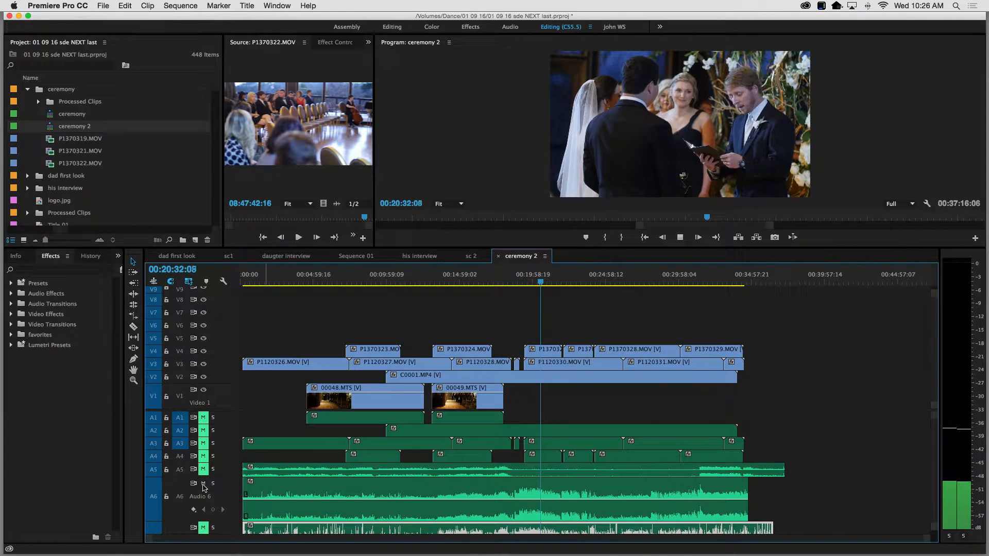
click(204, 484)
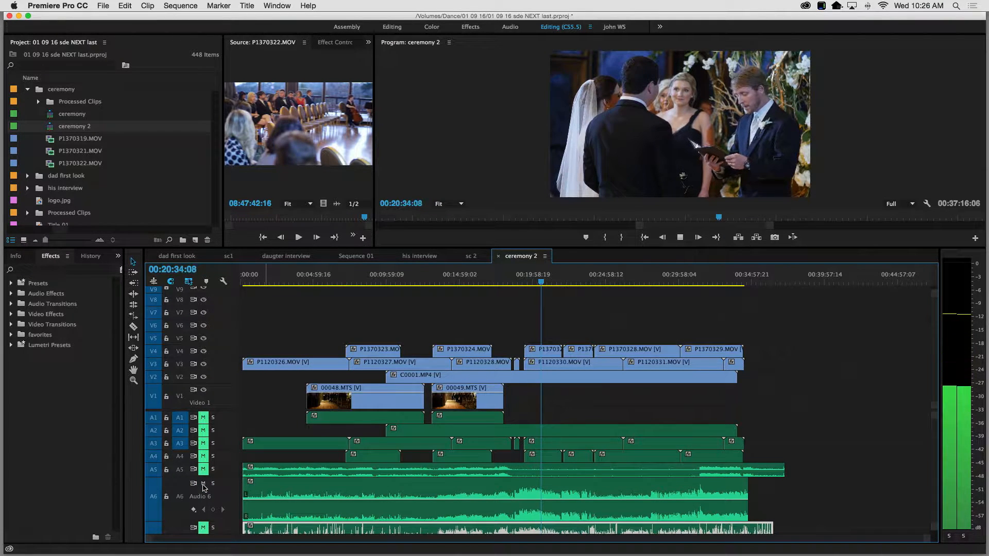
click(202, 527)
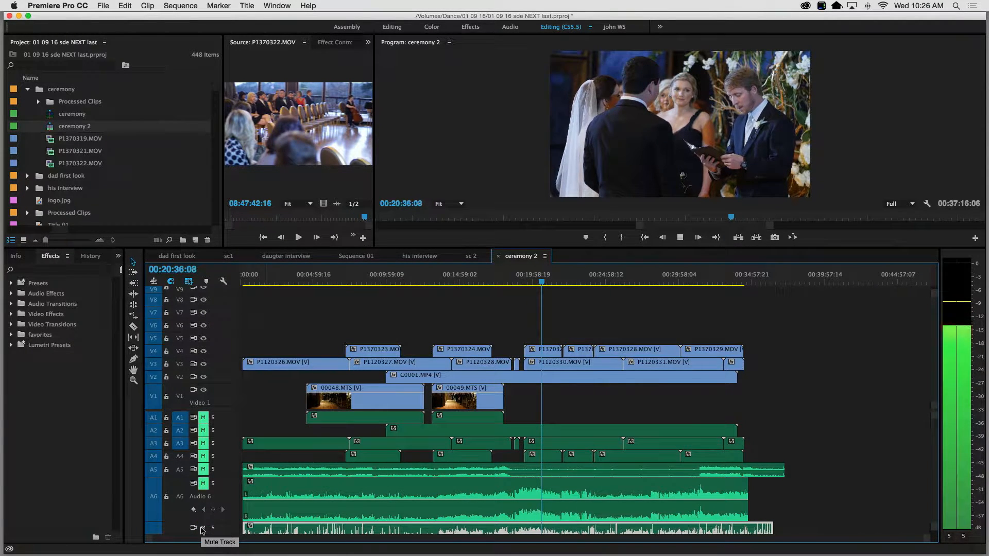
click(203, 528)
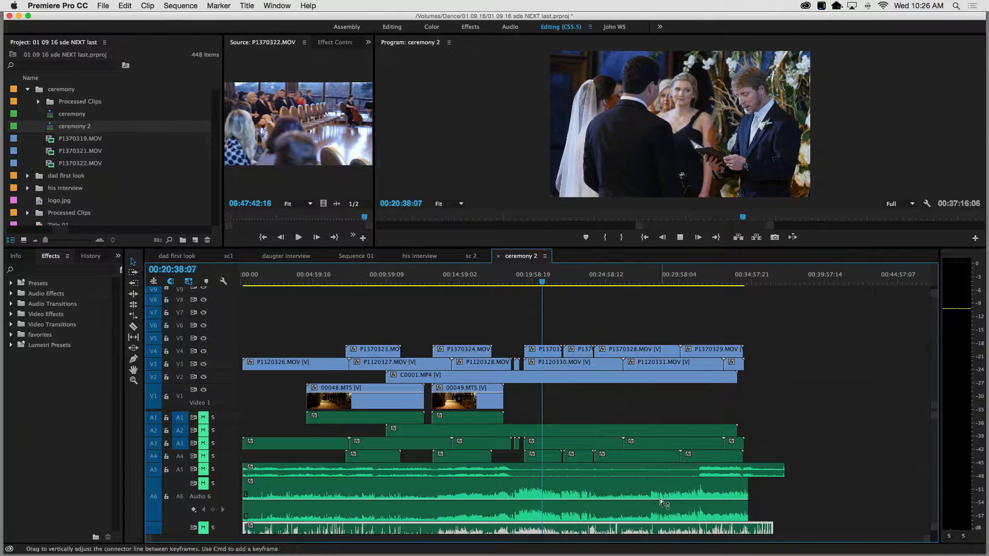
Play the vows from 00:24:53:21 and increase the height of A7 to show its waveform
click(639, 282)
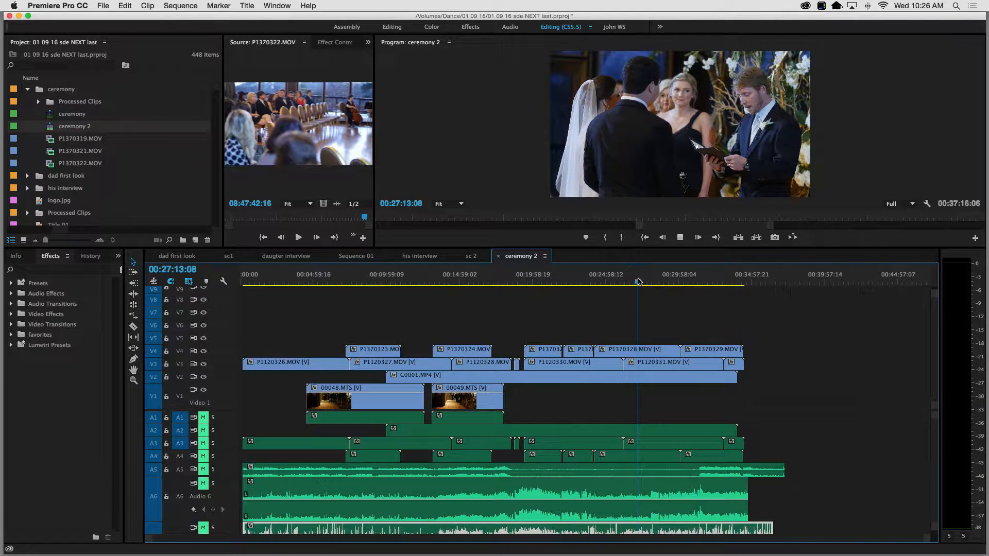
drag(638, 282, 630, 283)
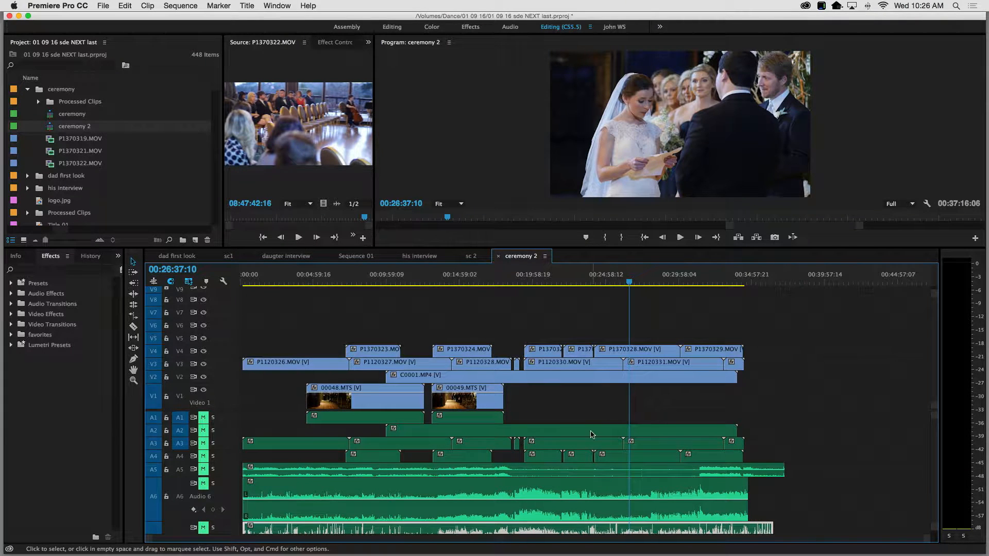
click(605, 283)
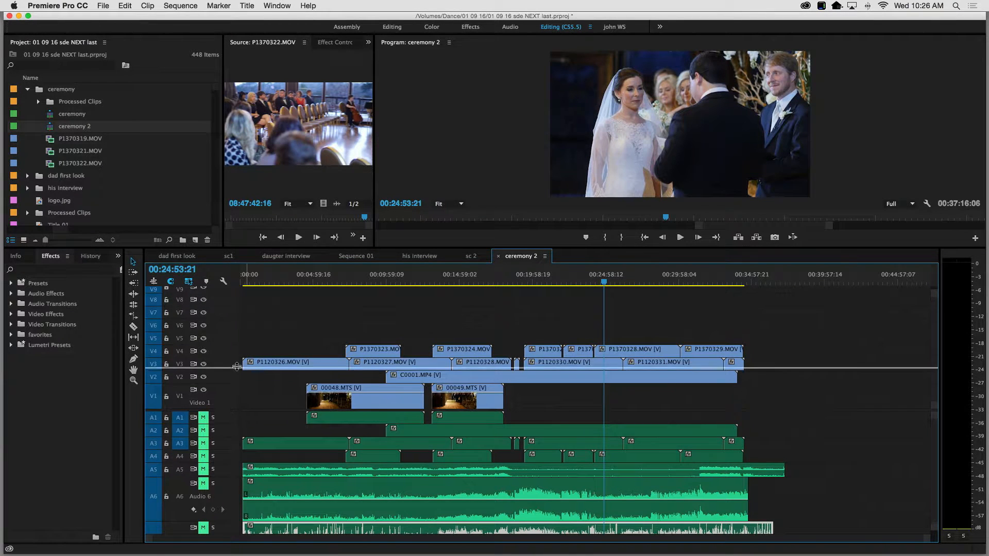
scroll(228, 411, down, 3)
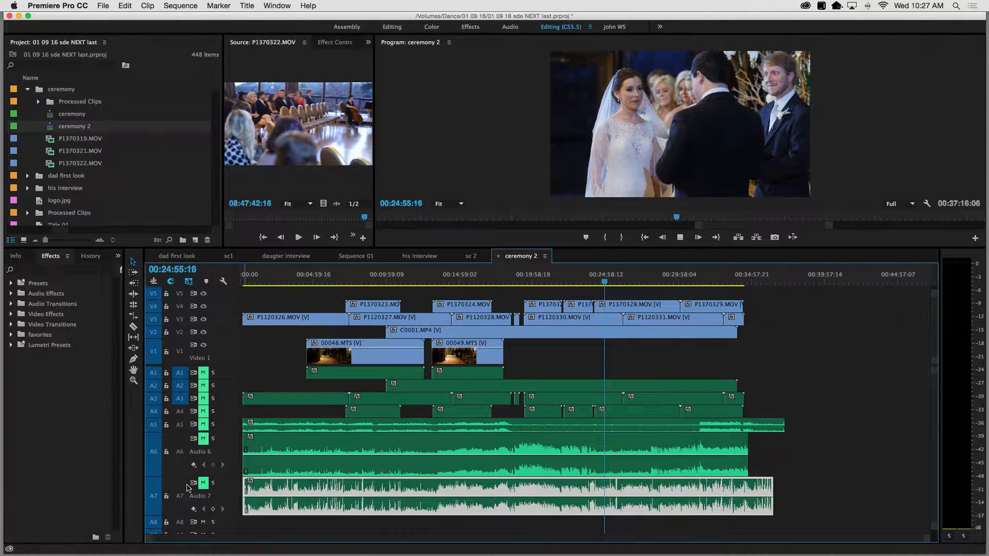
Audition A6 alone during the vows, mute it again, and unmute A7 to compare its sound
click(204, 439)
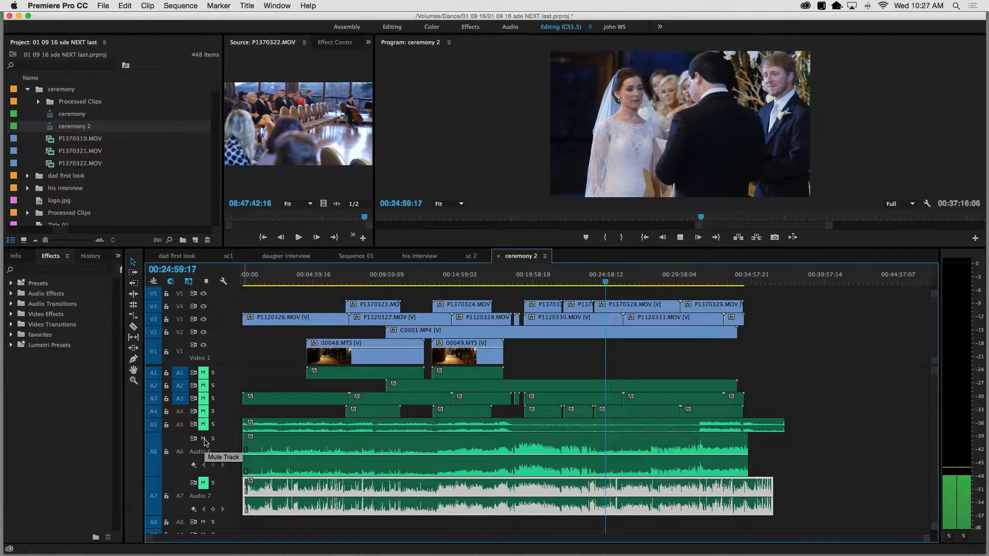
click(204, 439)
click(204, 486)
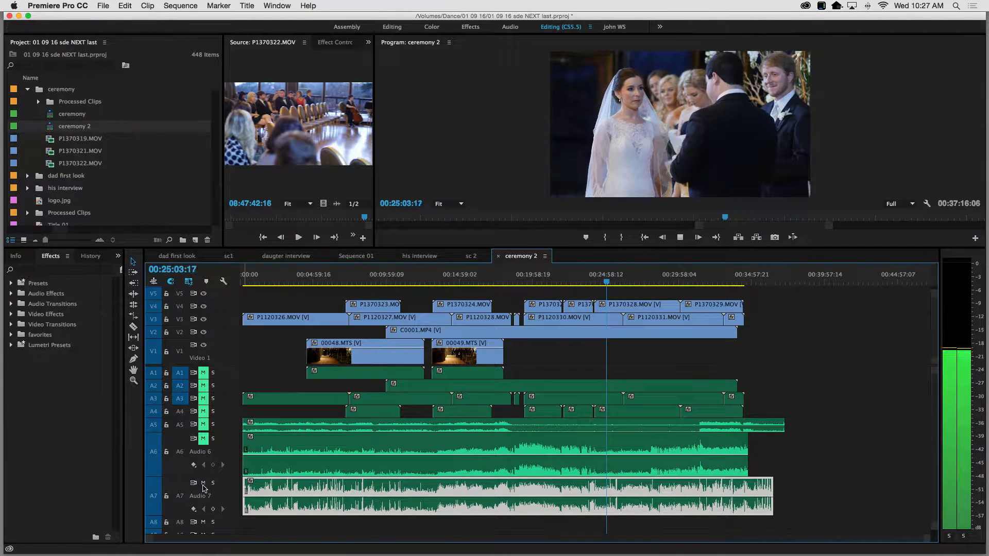
Rename audio track A7 as "groom" and clear the clip selection
right_click(201, 498)
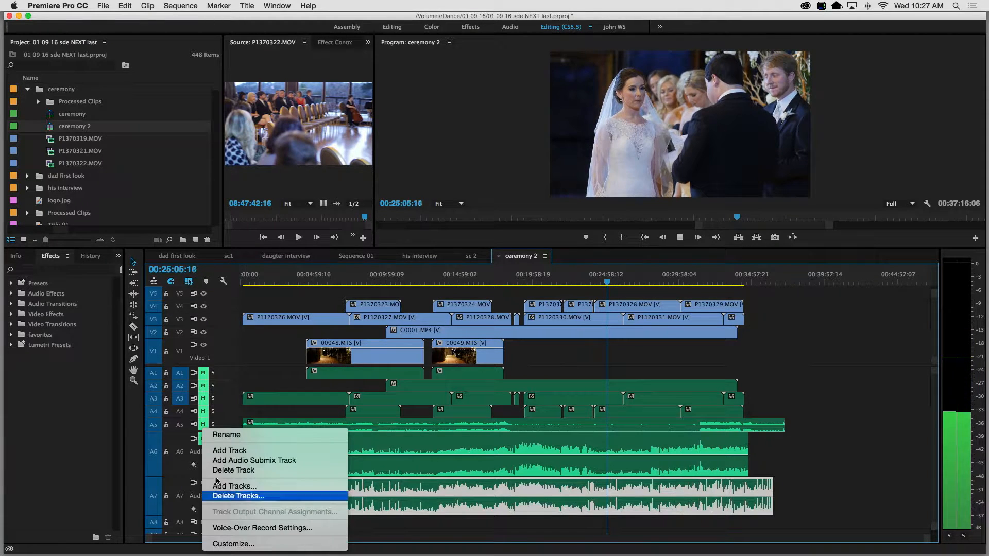
click(232, 436)
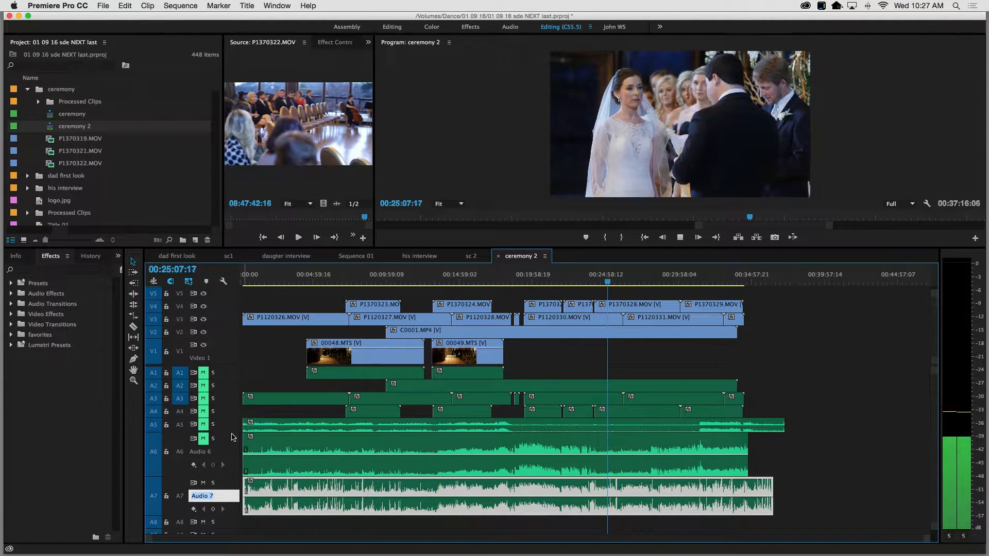
text(groom)
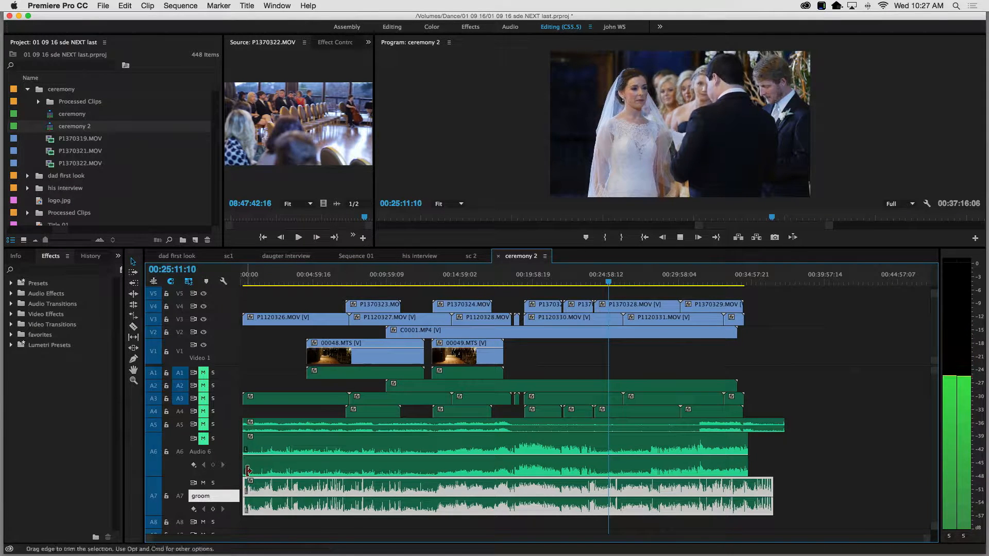
click(802, 481)
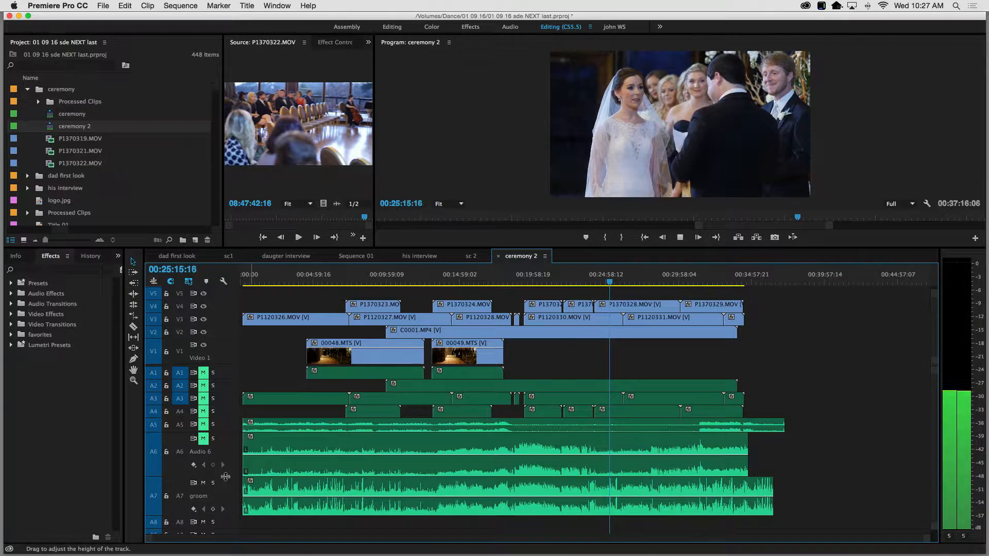
Mute the groom track, unmute A6, and audition A6 alone from 00:22:47:03, stopping playback after a few seconds
click(204, 484)
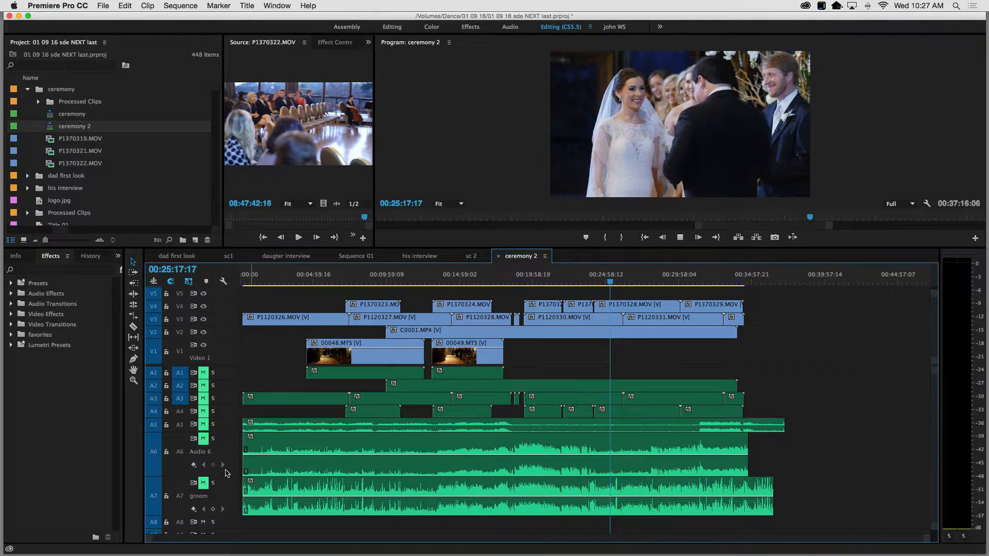
click(203, 438)
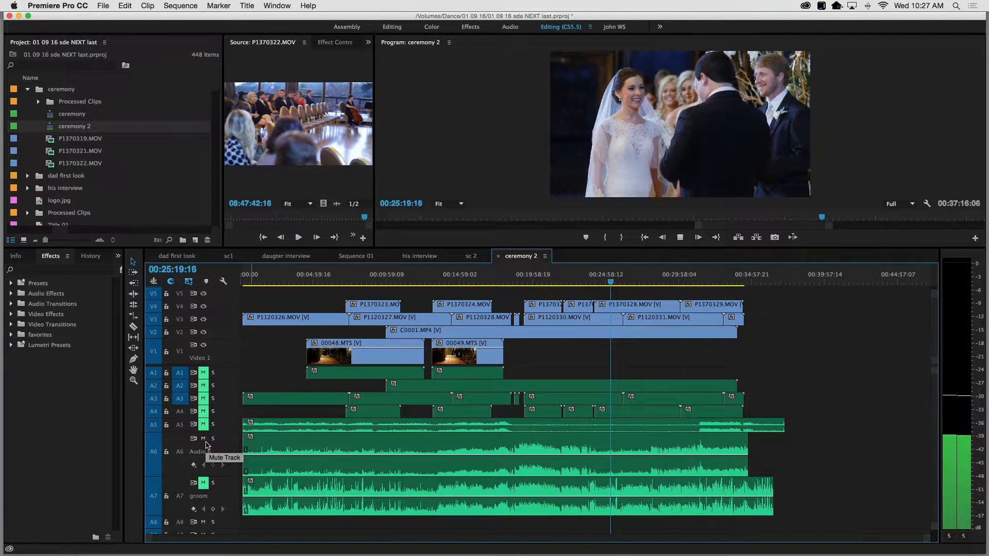
click(573, 278)
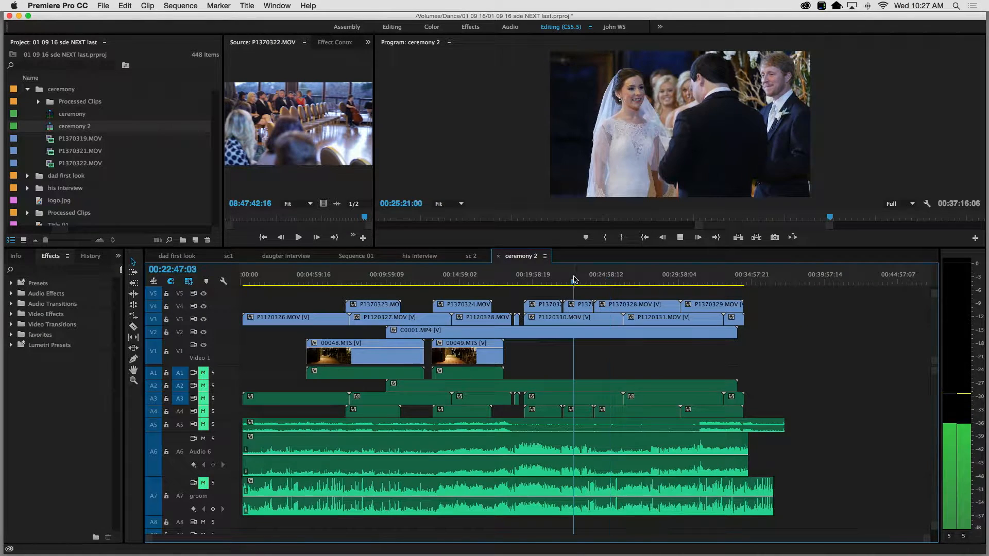
click(565, 335)
key(space)
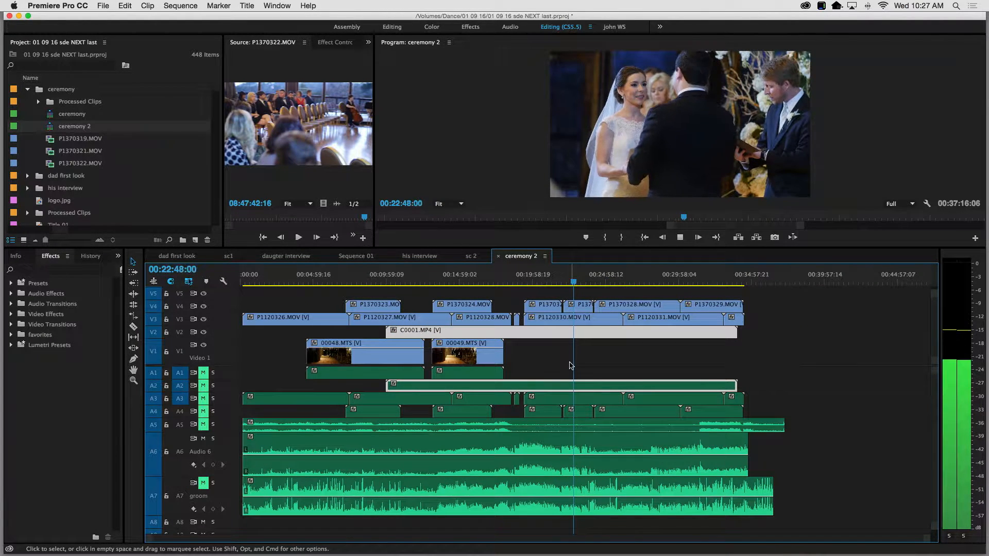
click(569, 365)
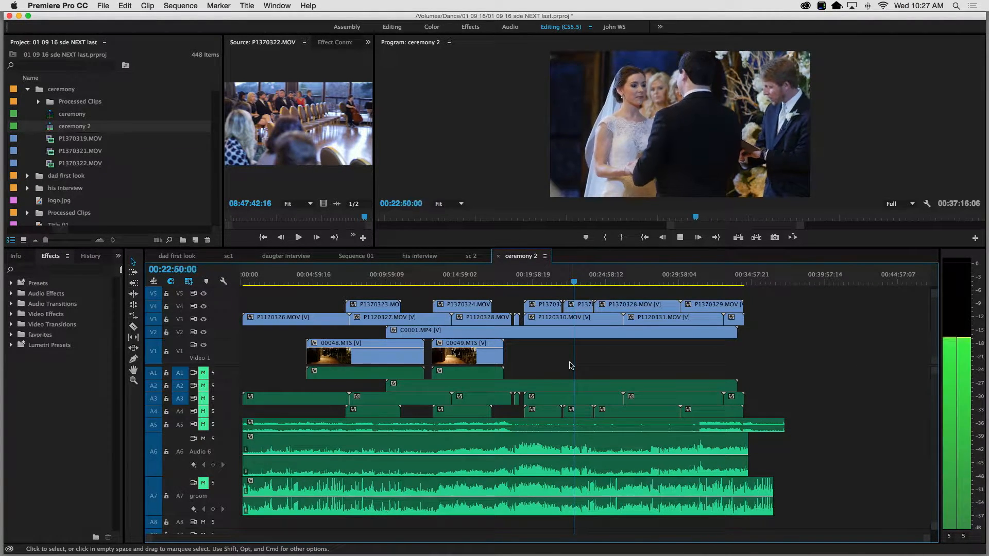
key(space)
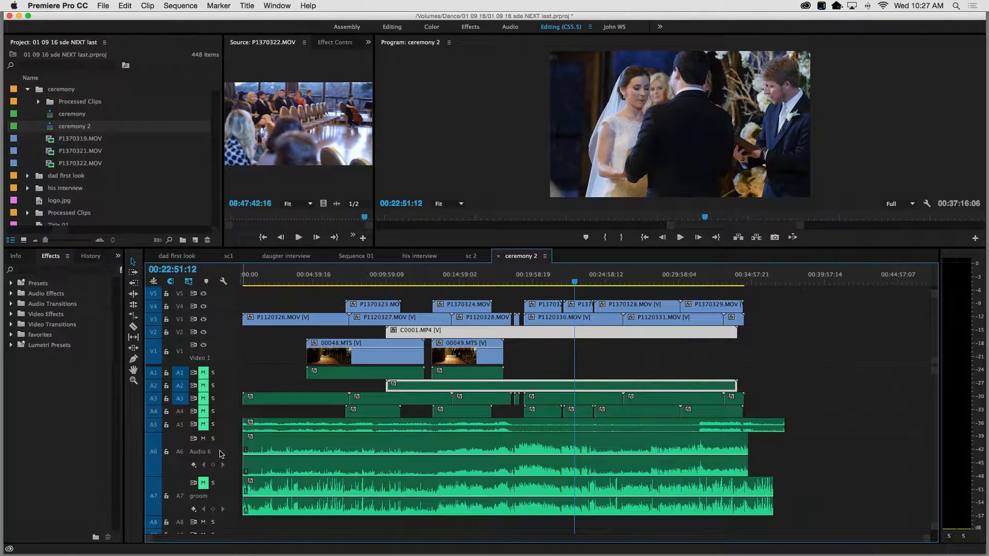
Open the track commands for audio track A6
right_click(202, 453)
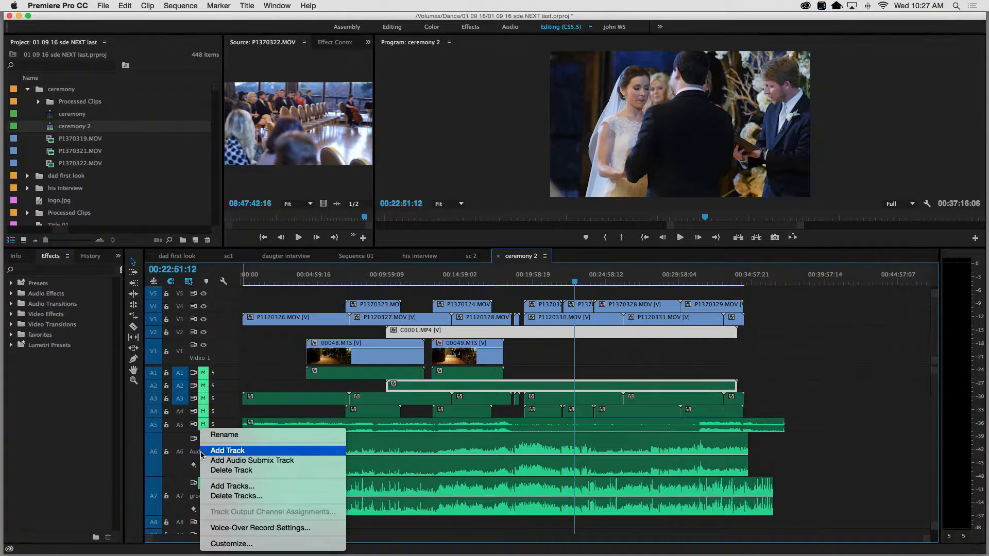
Rename audio track A6 as min and deselect the clips in the sequence
click(222, 436)
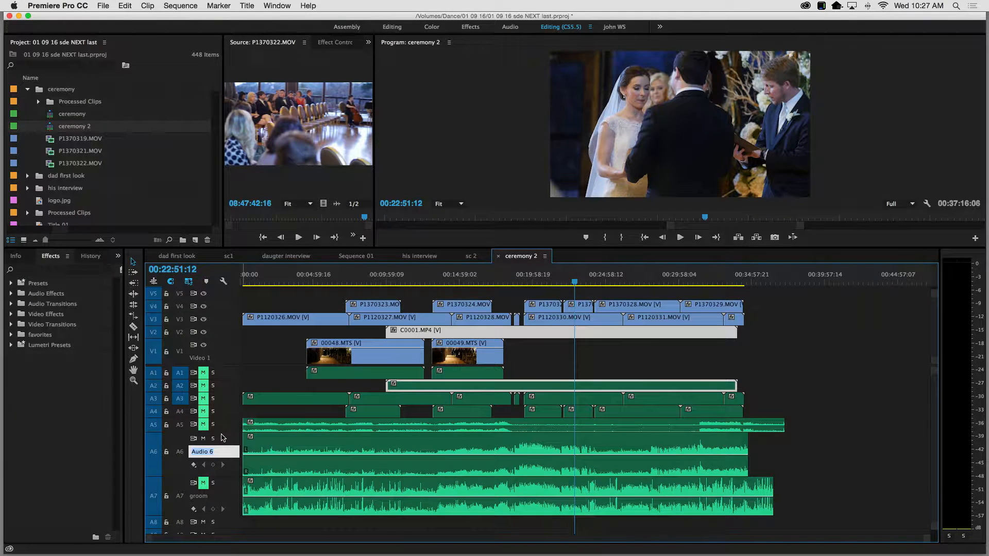
click(276, 361)
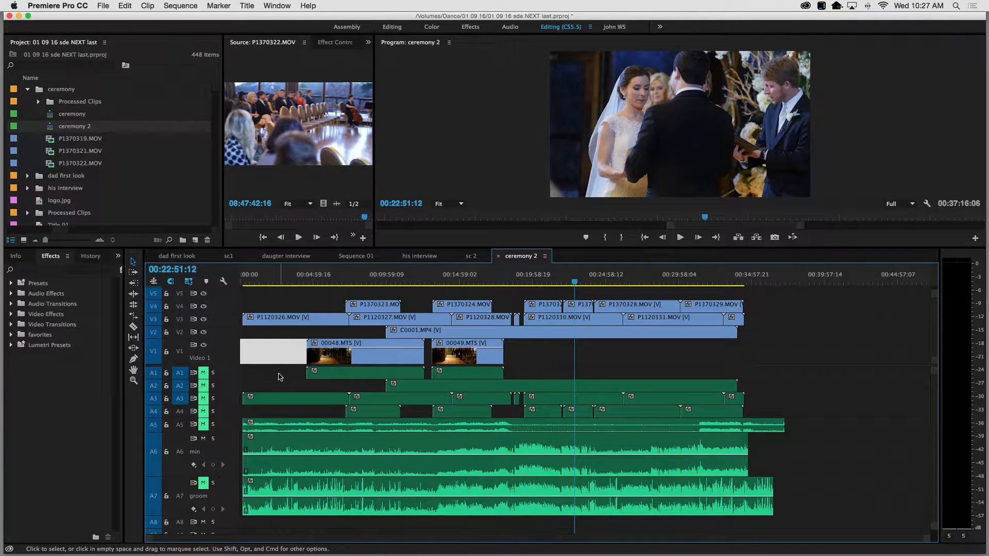
click(261, 380)
click(264, 369)
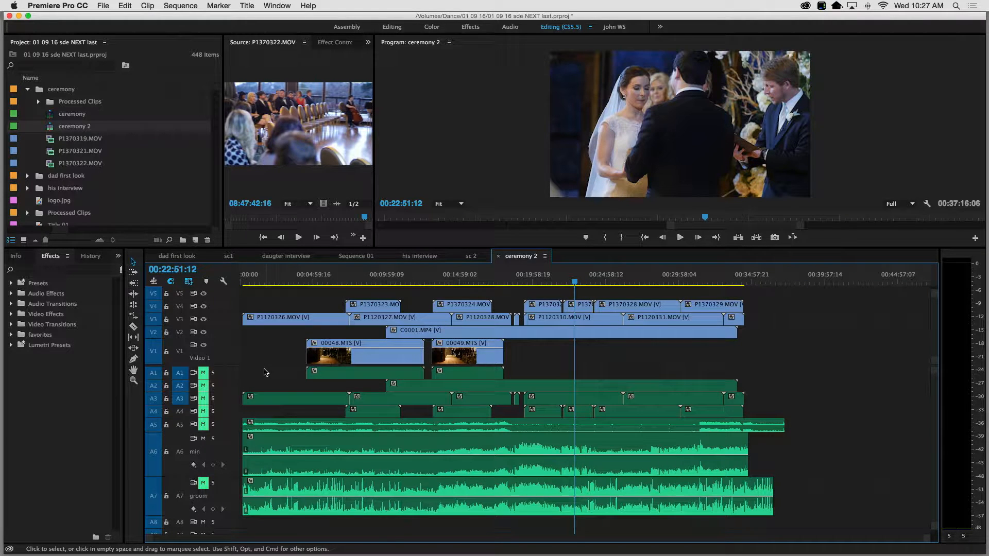
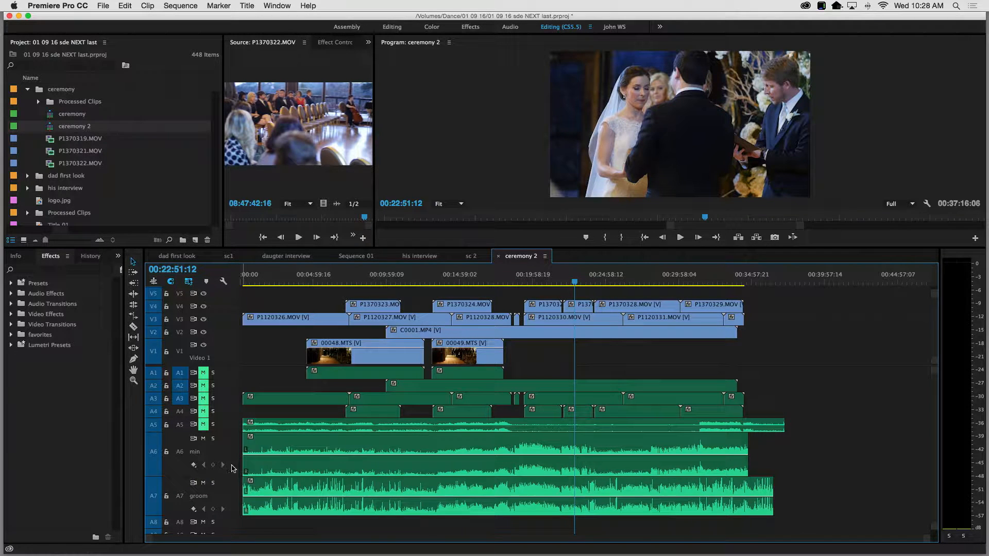
Make the groom track (A7) shorter and the min track (A6) slightly taller, and unmute audio track A5
scroll(224, 499, down, 4)
scroll(227, 476, down, 1)
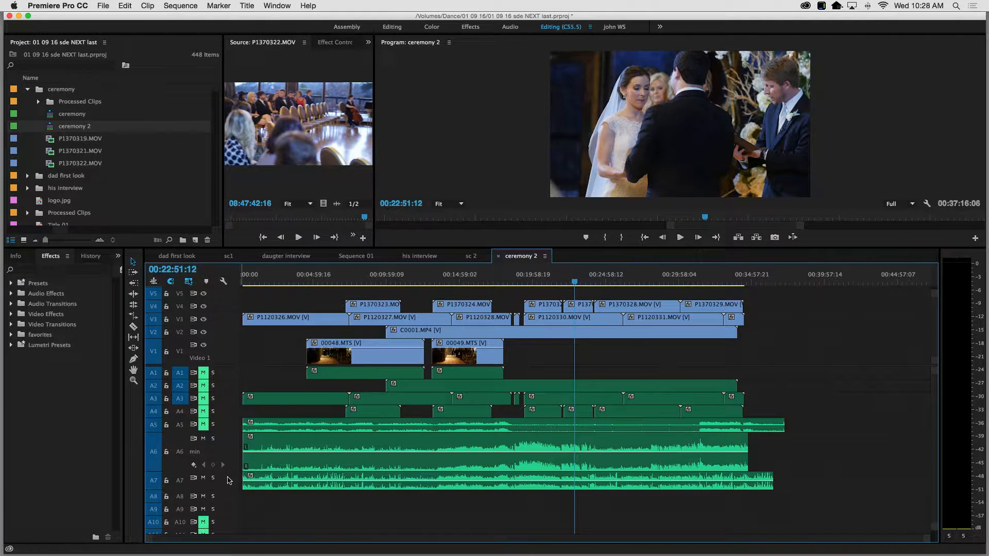
scroll(229, 464, up, 3)
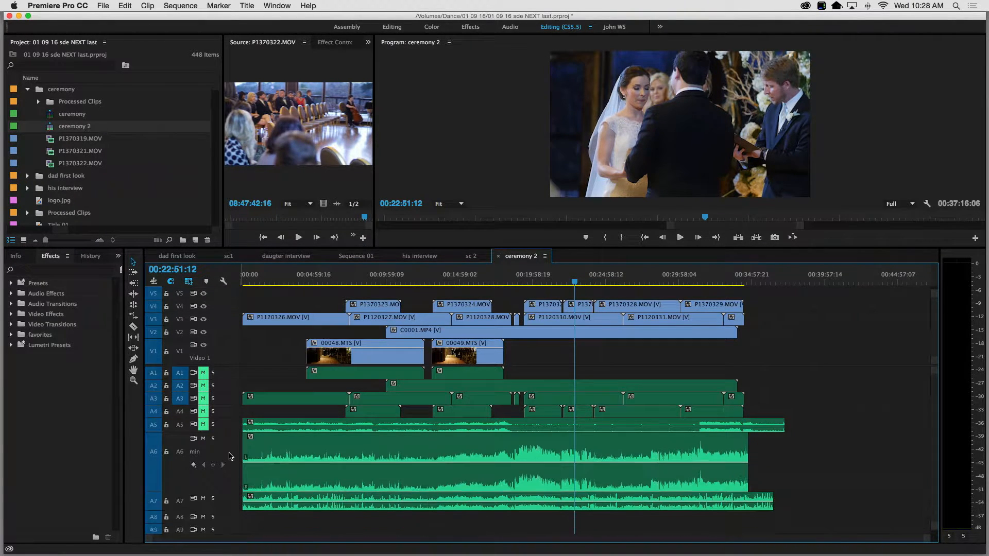
click(204, 425)
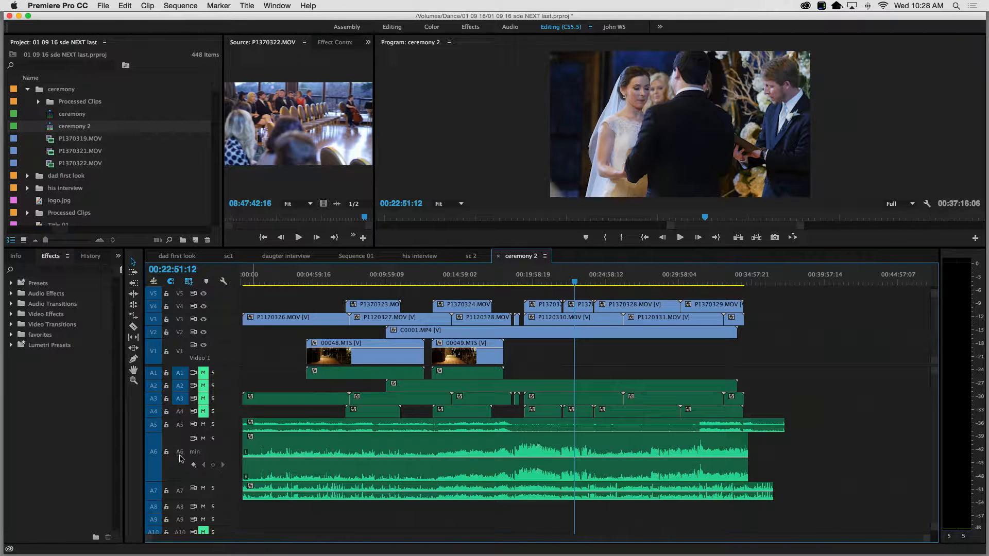
Delete all empty video and audio tracks from the ceremony 2 sequence
right_click(219, 309)
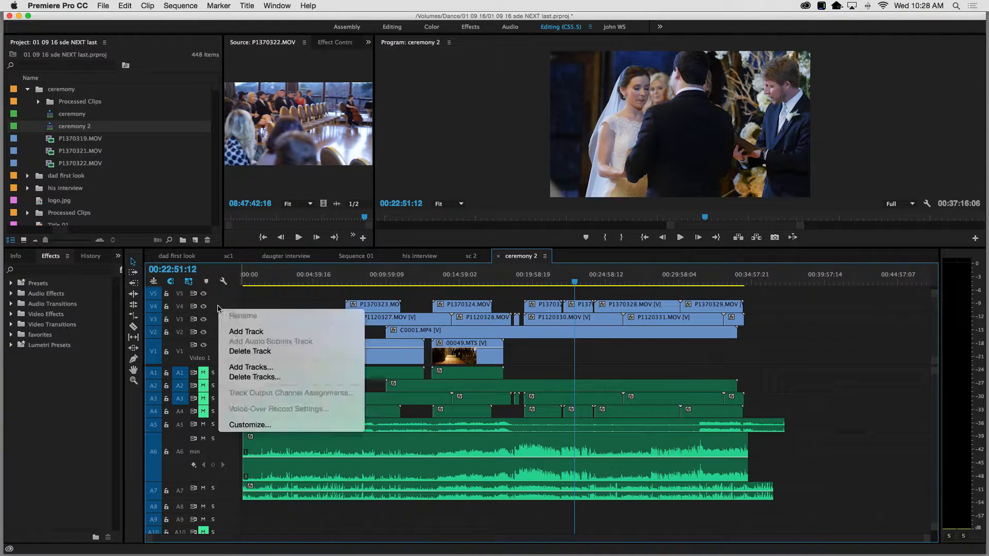
click(237, 377)
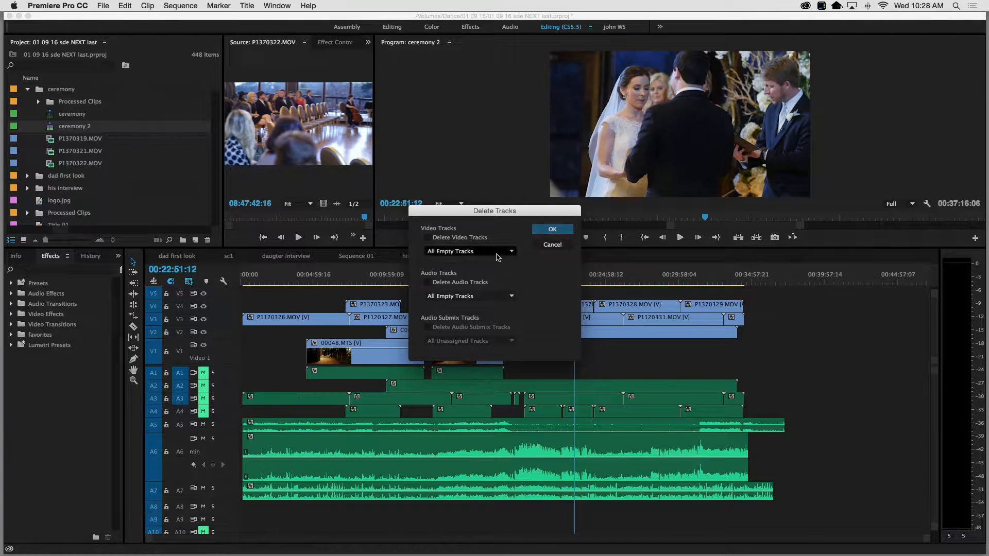
click(427, 238)
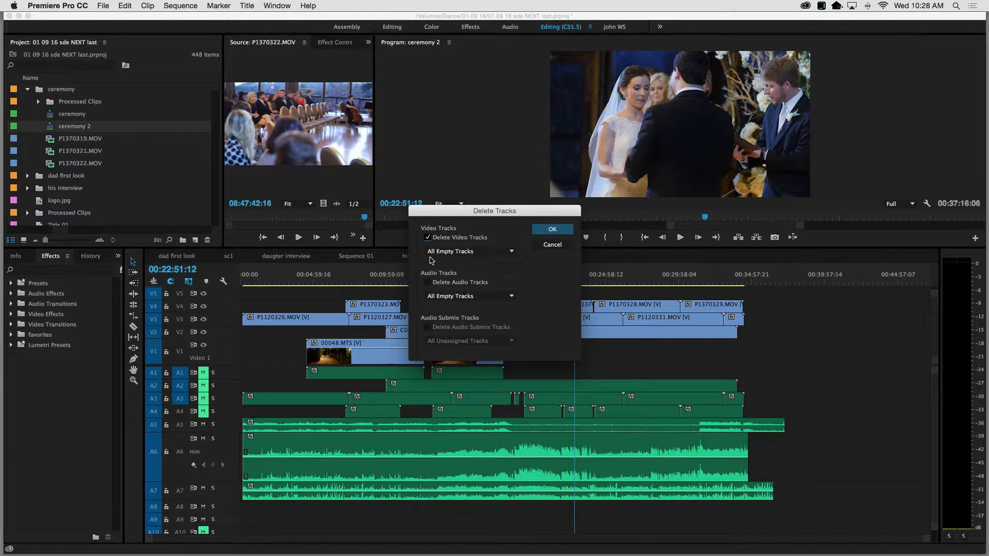
click(428, 283)
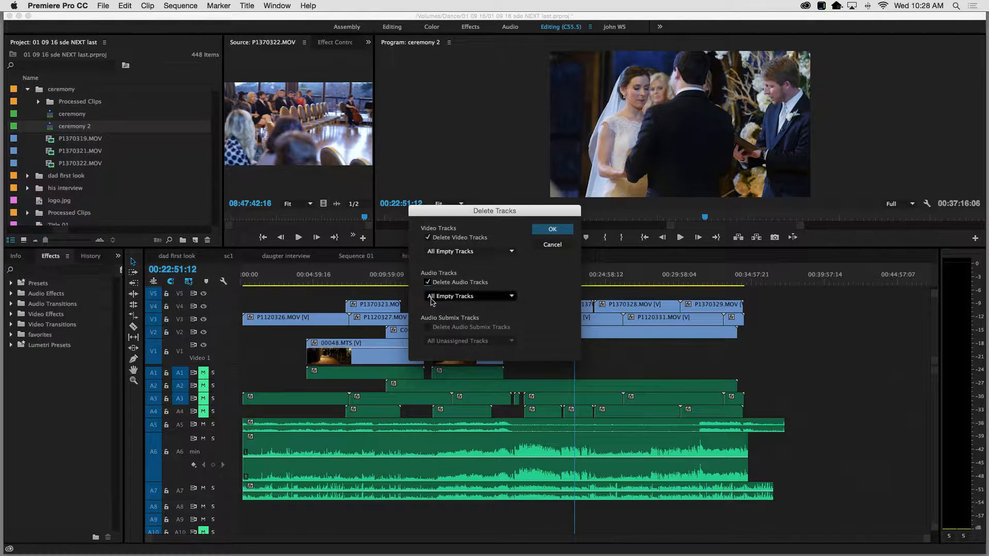
click(553, 229)
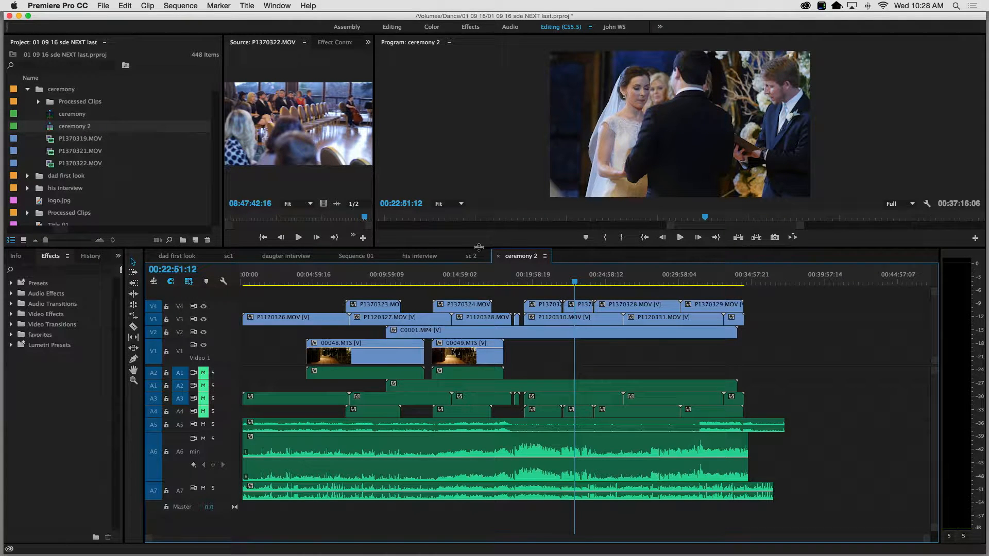
Enlarge the timeline area by shrinking the monitors above it, and save the project
drag(479, 248, 466, 161)
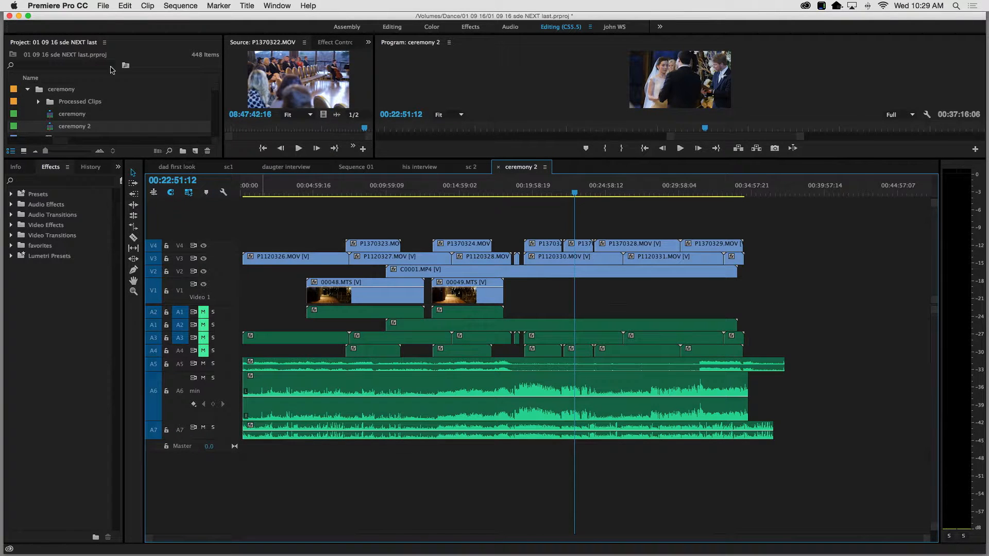
click(103, 6)
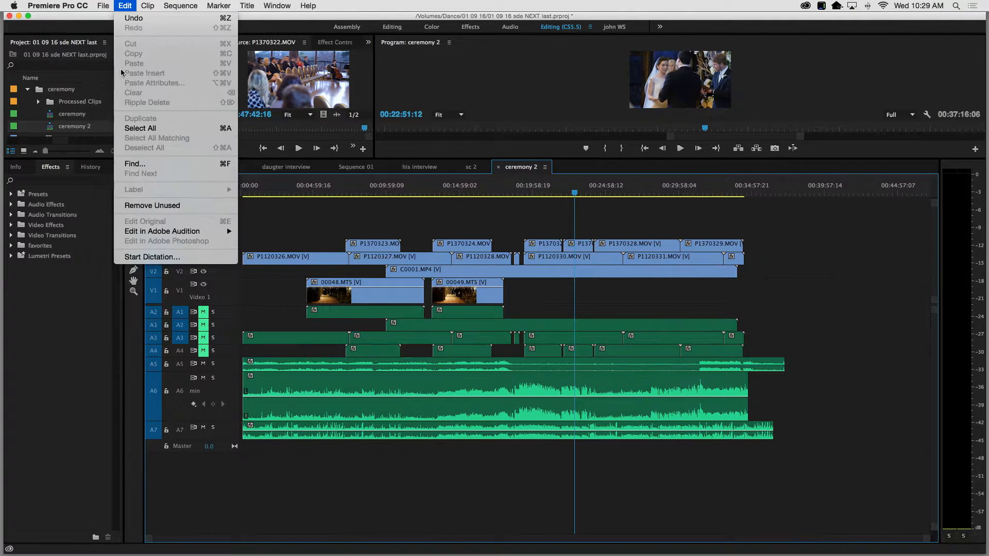
click(99, 76)
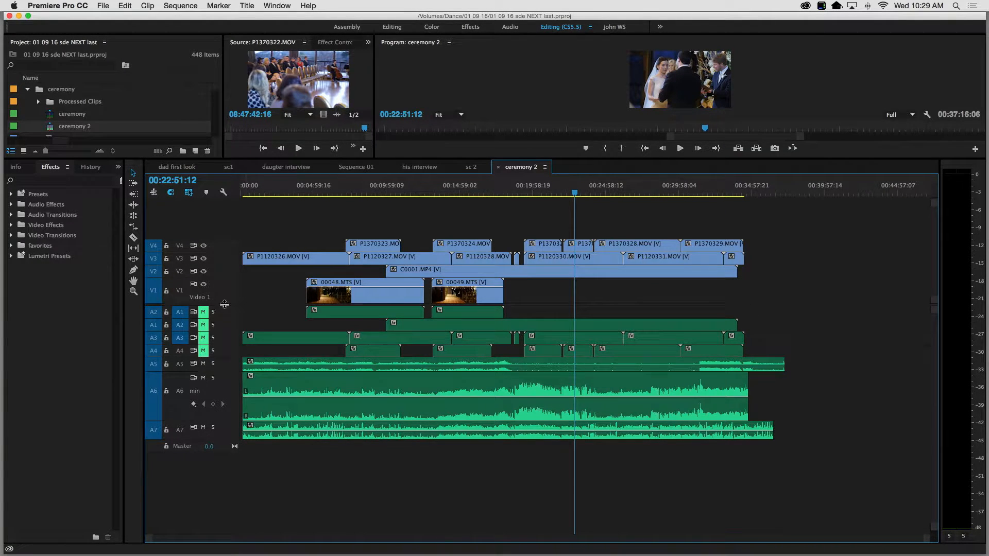
Lower the divider between the video and audio tracks and make the project and monitor area taller again
drag(225, 304, 225, 363)
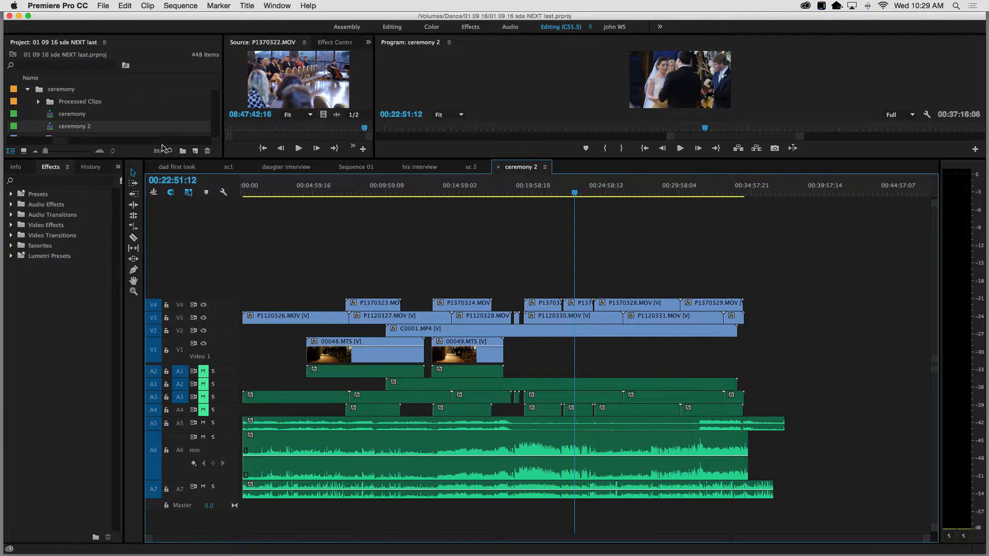
drag(208, 158, 211, 254)
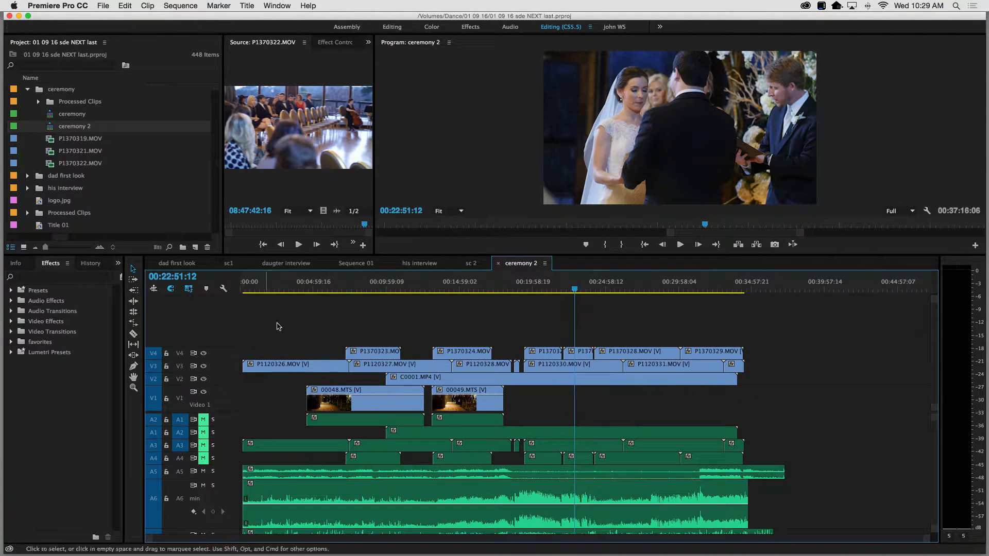
Try cutting P1120326.MOV on V3, trimming its first part back to the playhead at 00:04:26:06, and playing across the gap
click(305, 283)
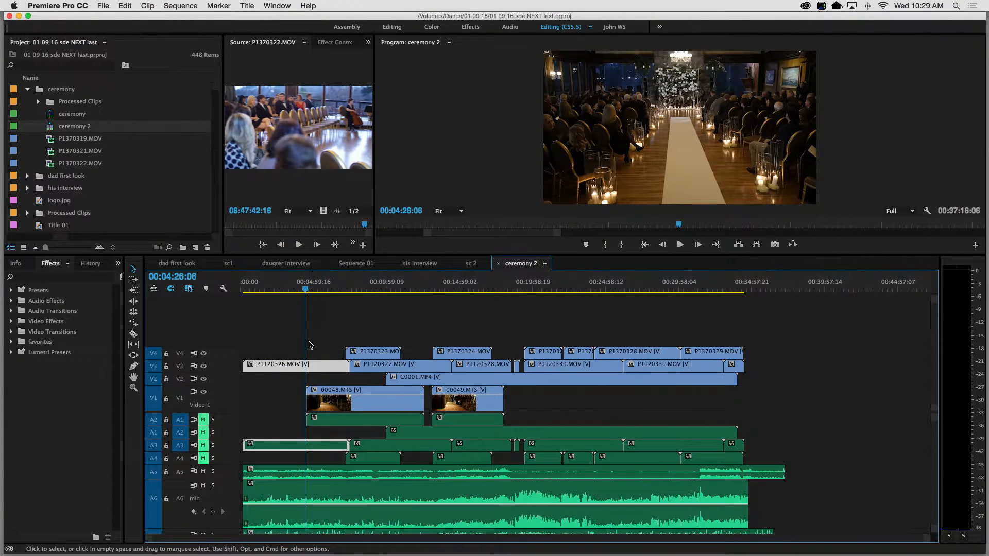
key(c)
click(319, 365)
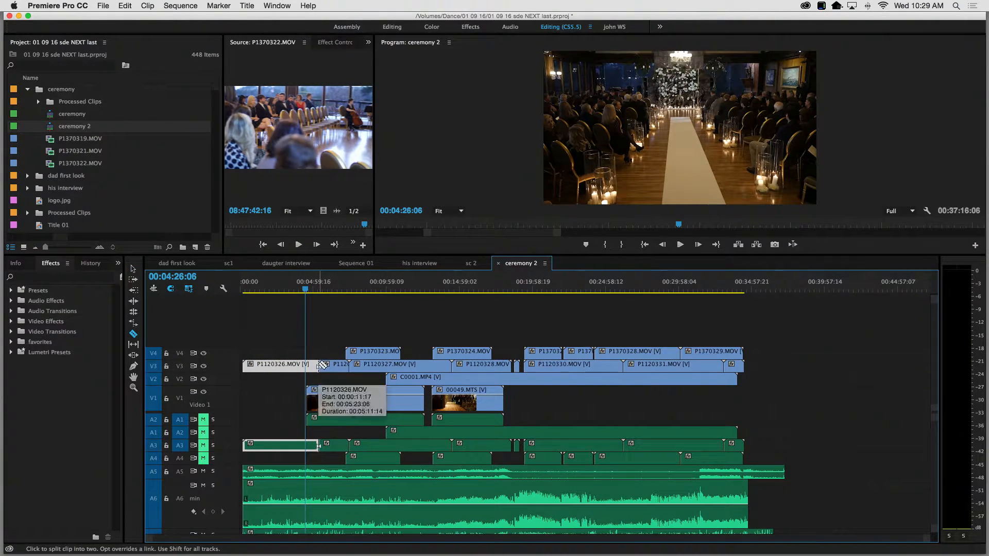
key(v)
drag(311, 364, 297, 364)
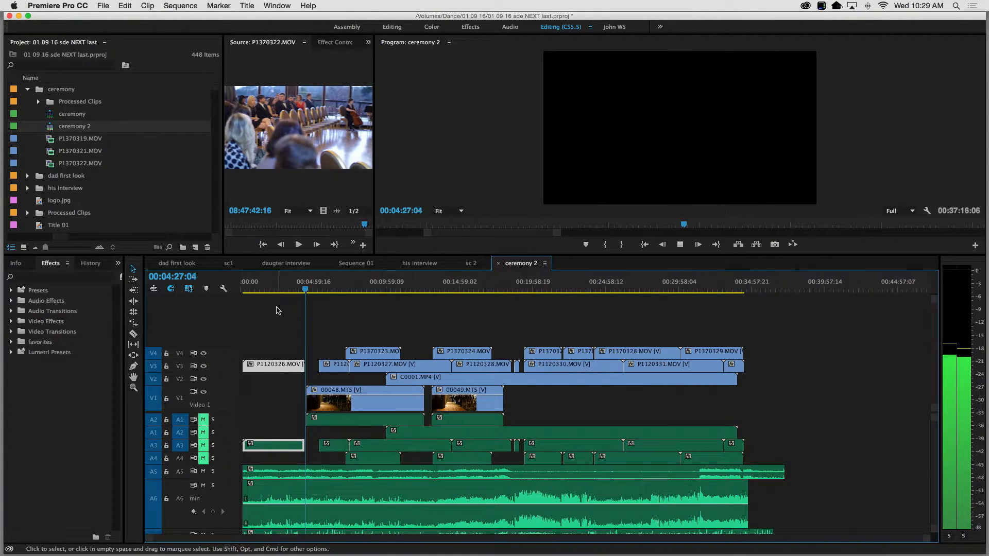
key(space)
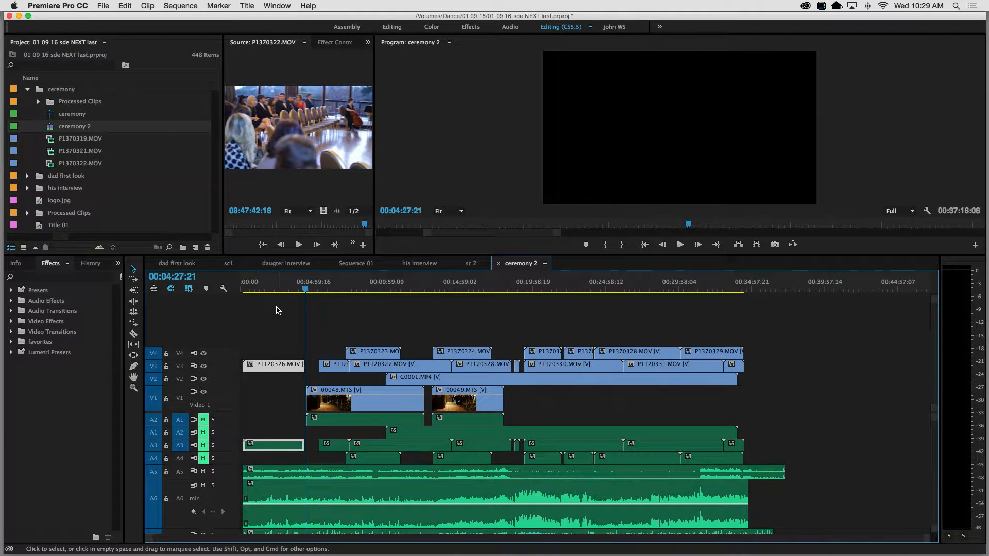
Undo the trim and the cut on P1120326.MOV and deselect the clip
key(super+z)
key(super+z)
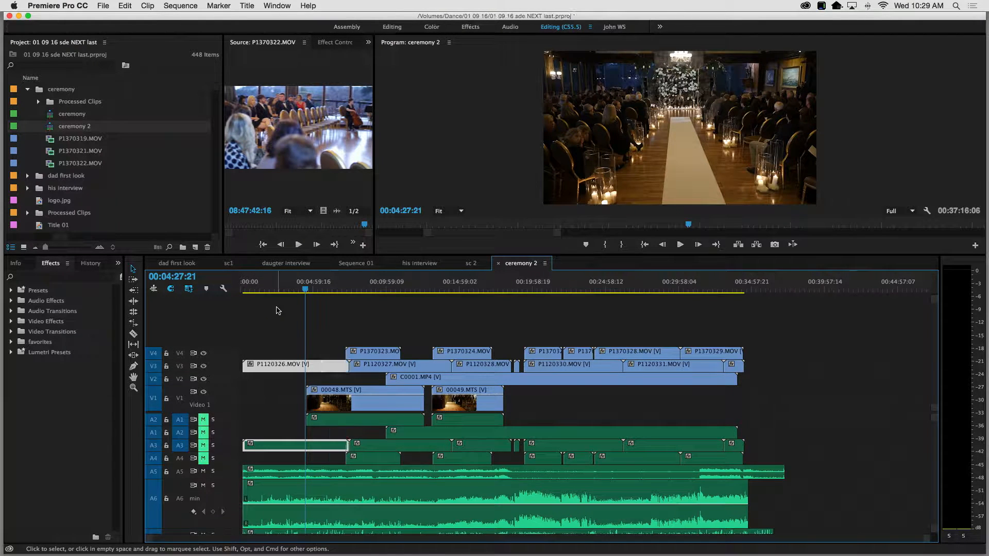
click(302, 313)
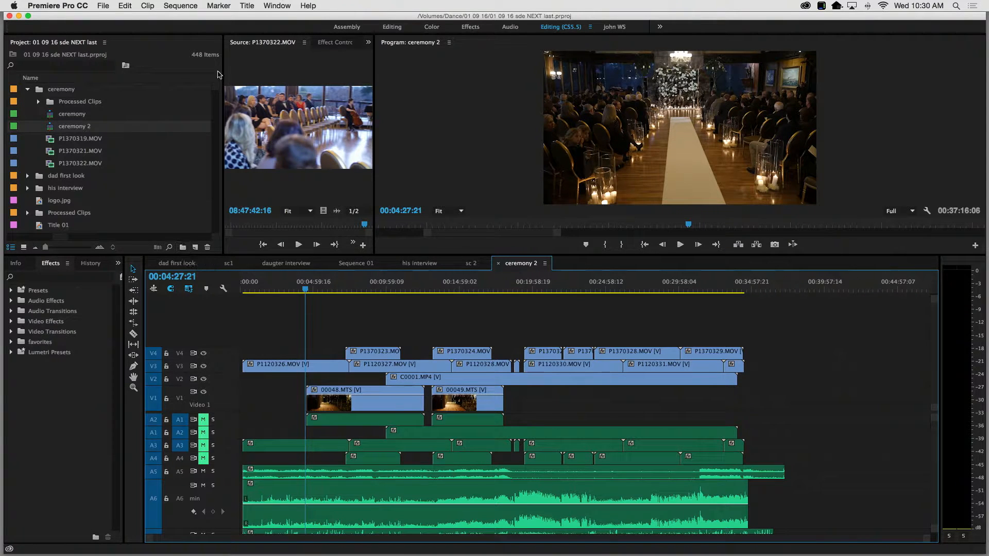
Create a new sequence named ceremony 2 seq using the DSLR 1080p24 preset
click(174, 6)
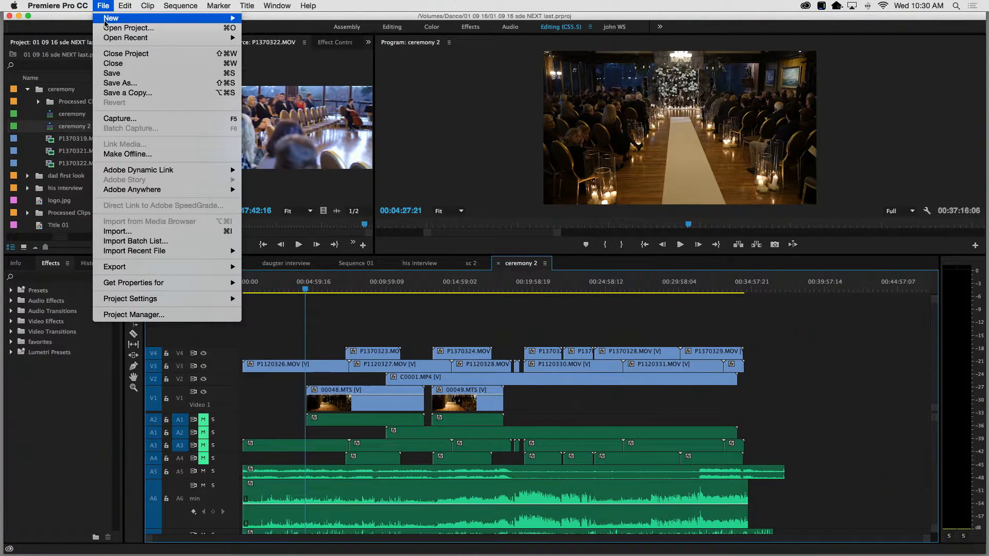
mouse_move(170, 18)
click(308, 32)
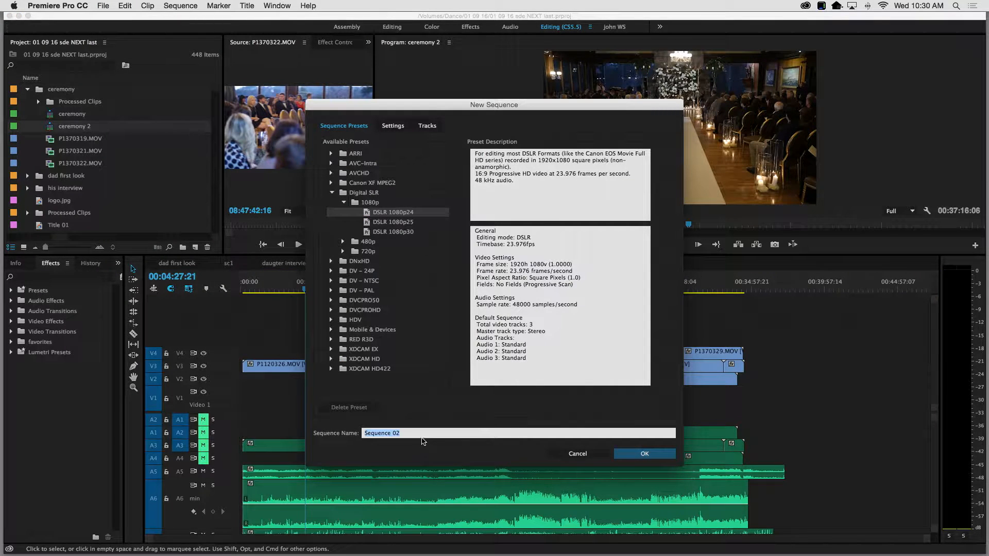
text(ceremony 2 seq)
click(653, 454)
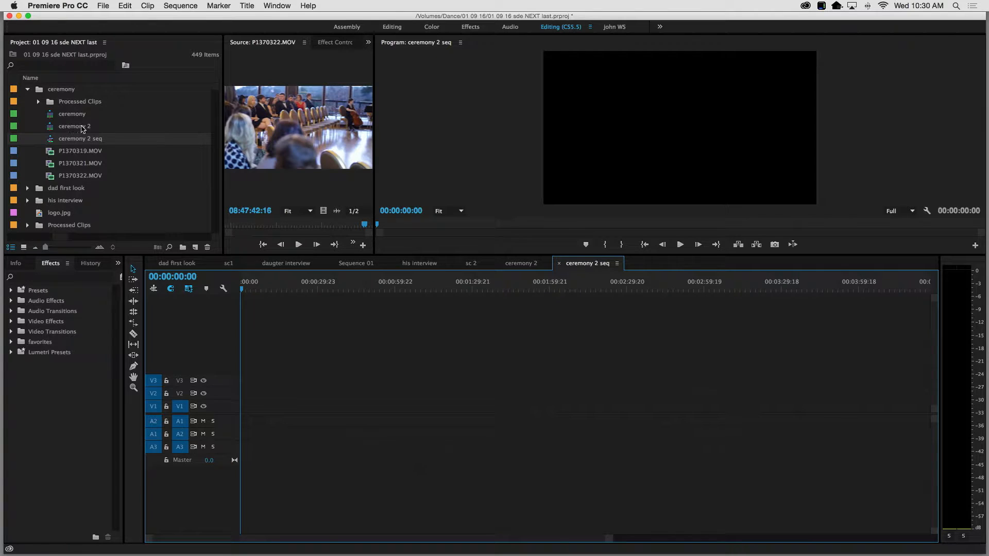
Compare the icons of the ceremony 2 and ceremony 2 seq items in the ceremony bin
click(53, 128)
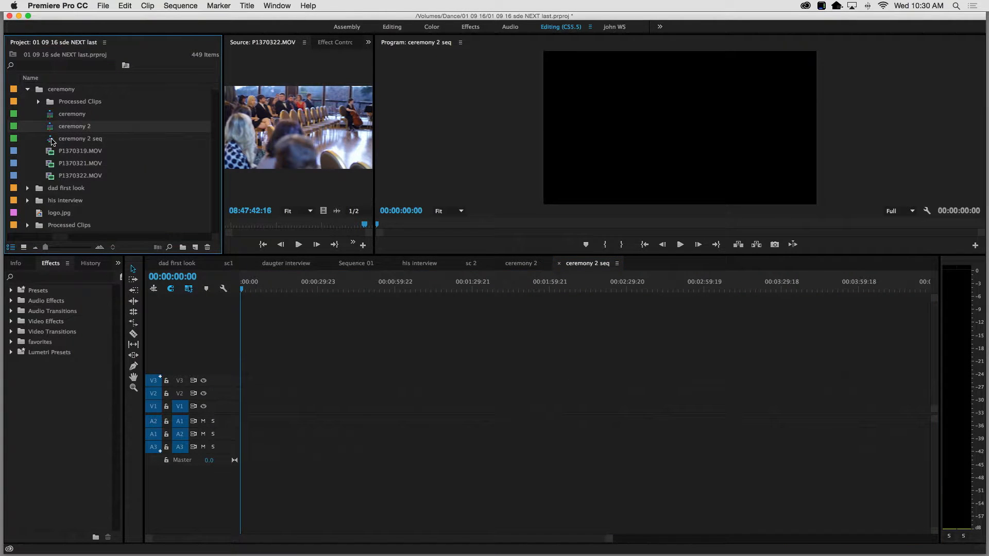
click(51, 139)
click(50, 128)
click(52, 142)
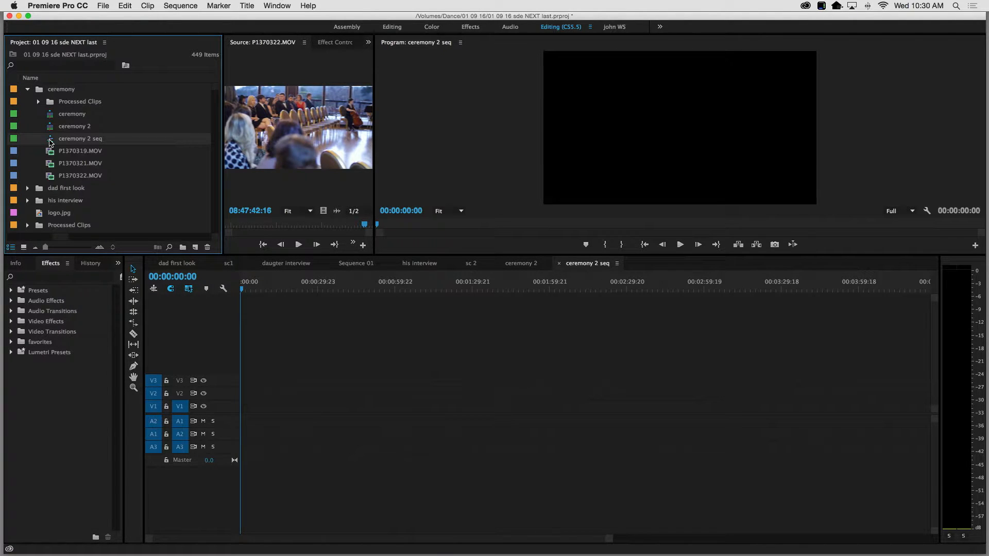
mouse_move(50, 143)
mouse_down()
mouse_move(297, 356)
mouse_move(327, 420)
mouse_move(32, 143)
mouse_up()
click(51, 127)
click(49, 139)
mouse_move(50, 142)
mouse_down()
mouse_move(82, 163)
mouse_move(297, 386)
mouse_move(301, 402)
mouse_move(63, 137)
mouse_move(55, 142)
mouse_up()
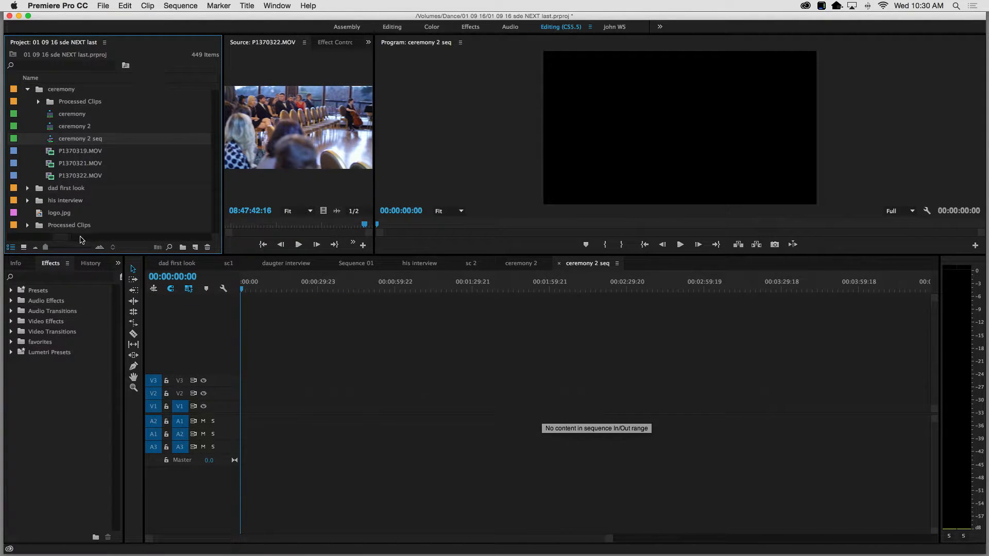
Place the contents of ceremony 2 at the start of the ceremony 2 seq timeline as individual clips
click(47, 131)
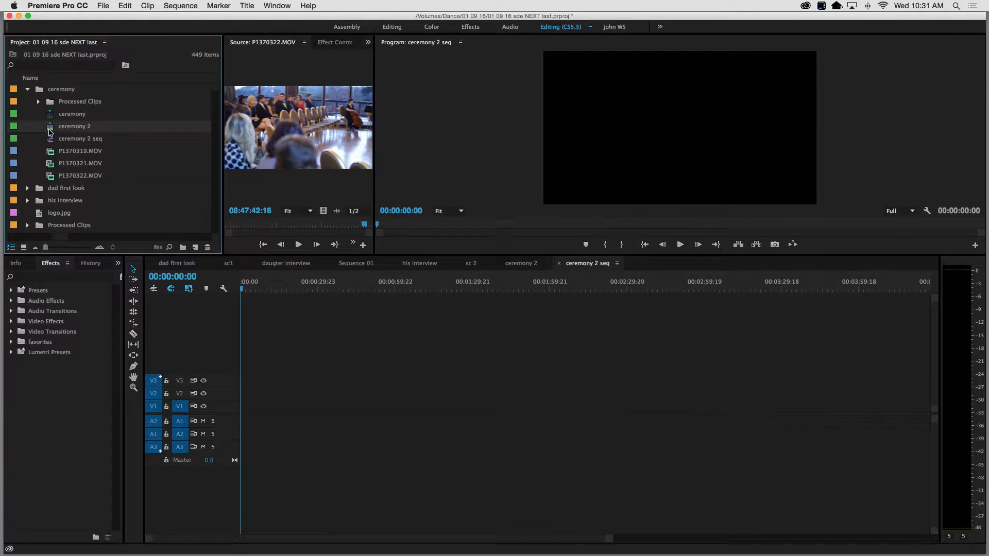
drag(50, 128, 276, 412)
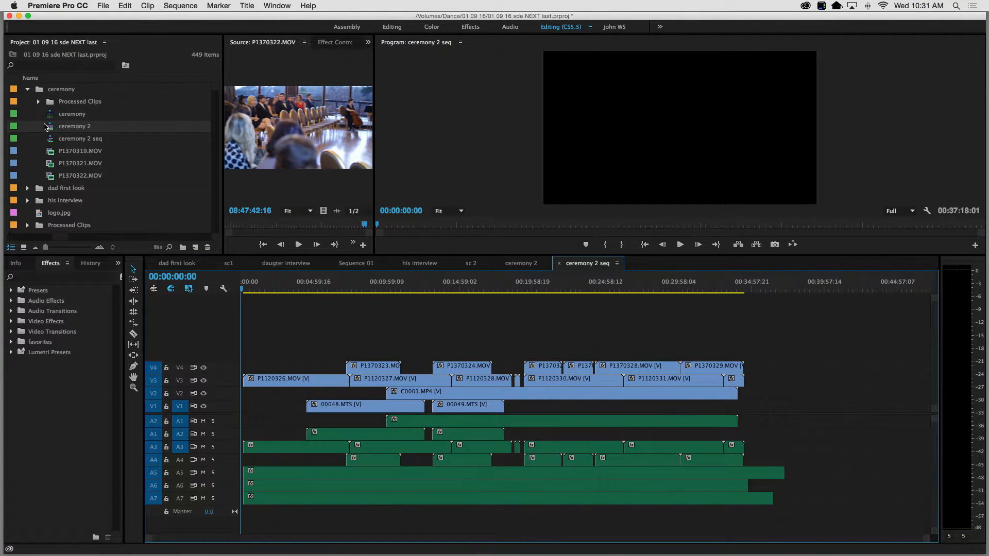
click(63, 140)
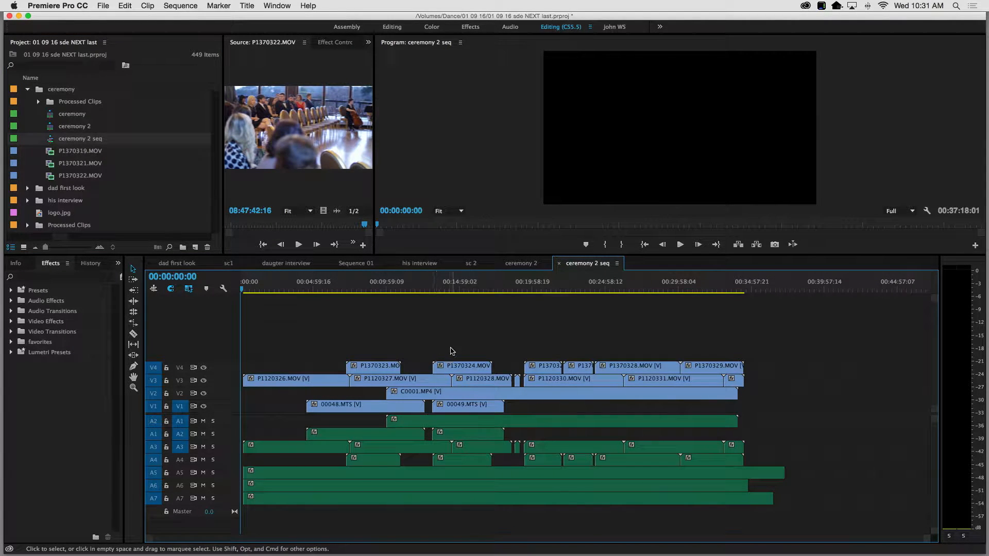
Close the open timelines of ceremony 2 seq, ceremony 2, sc 2, his interview and Sequence 01
click(559, 263)
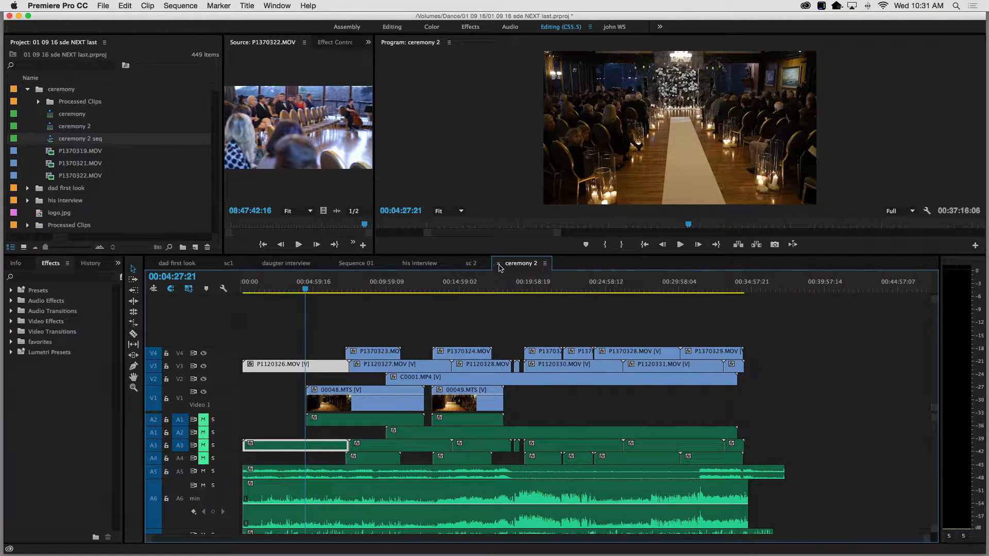
click(499, 264)
click(460, 263)
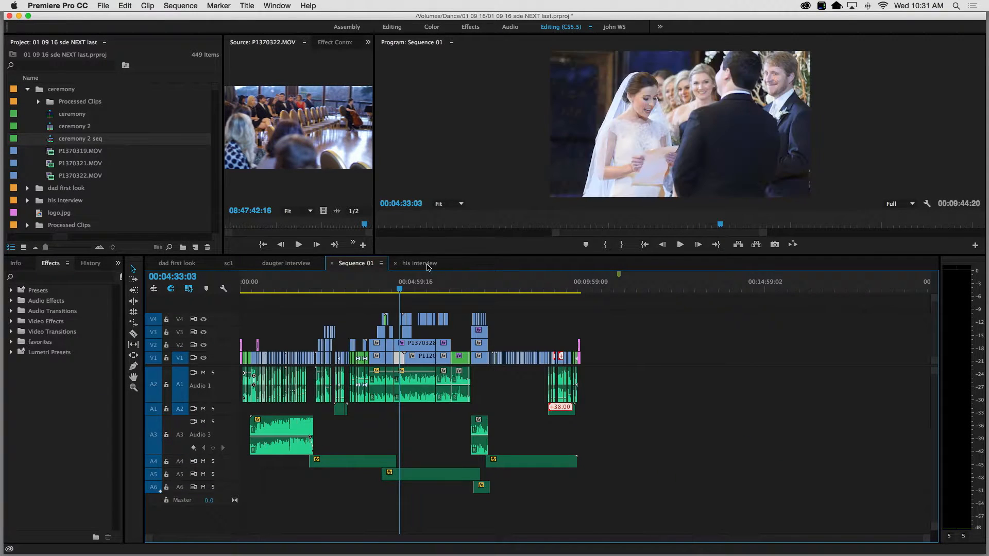
click(394, 265)
click(331, 263)
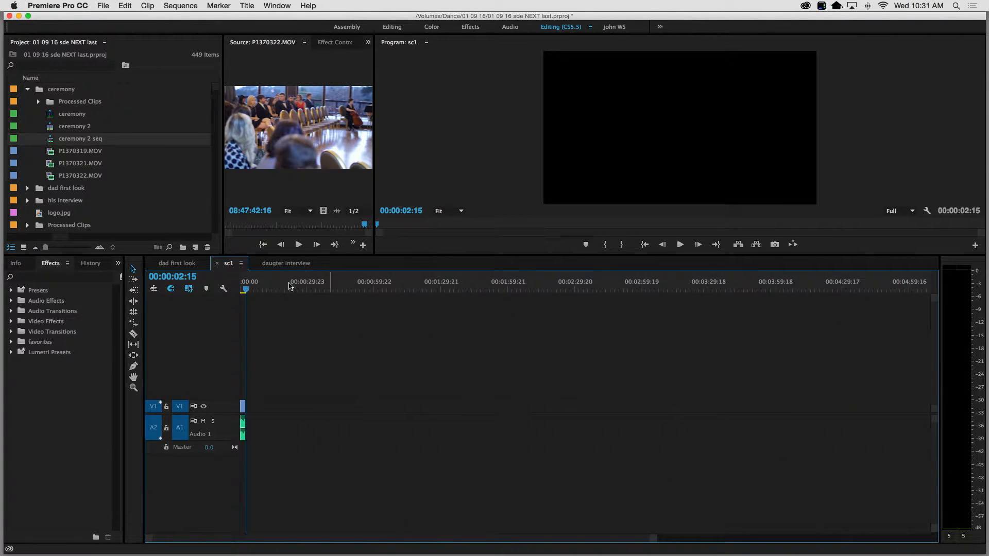
Close the remaining open timelines of daugter interview, sc1 and dad first look
click(281, 264)
click(217, 263)
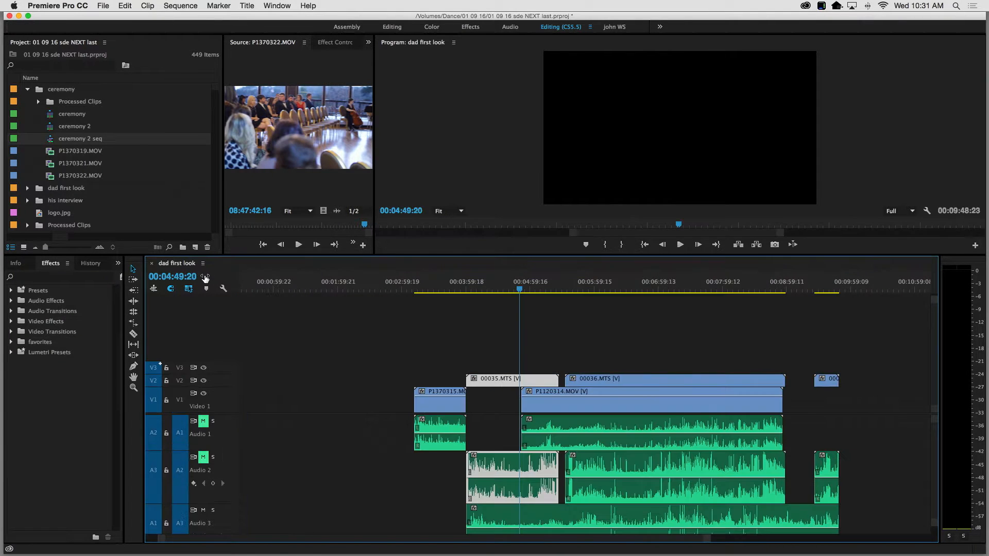
click(152, 264)
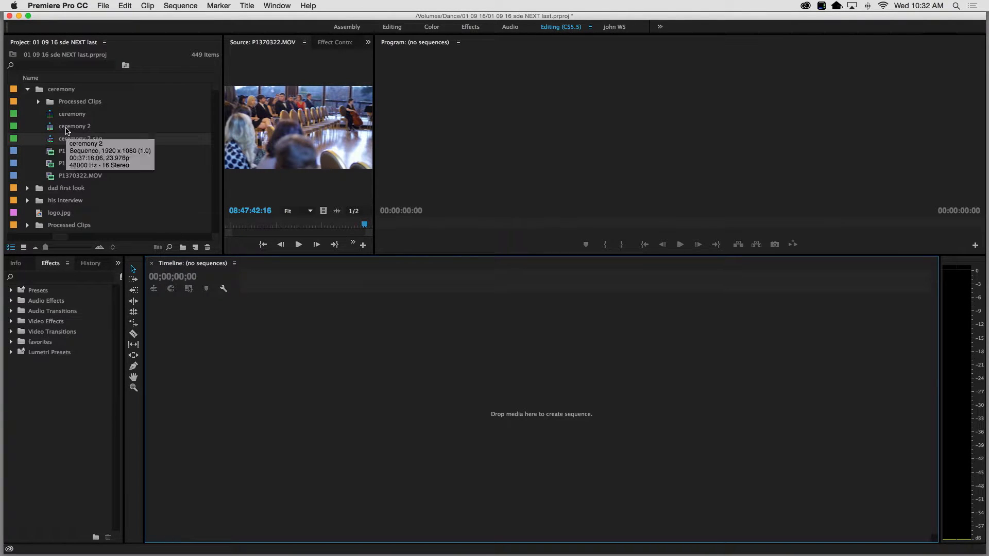
Open ceremony 2 seq in the timeline and delete all of its clips
double_click(50, 141)
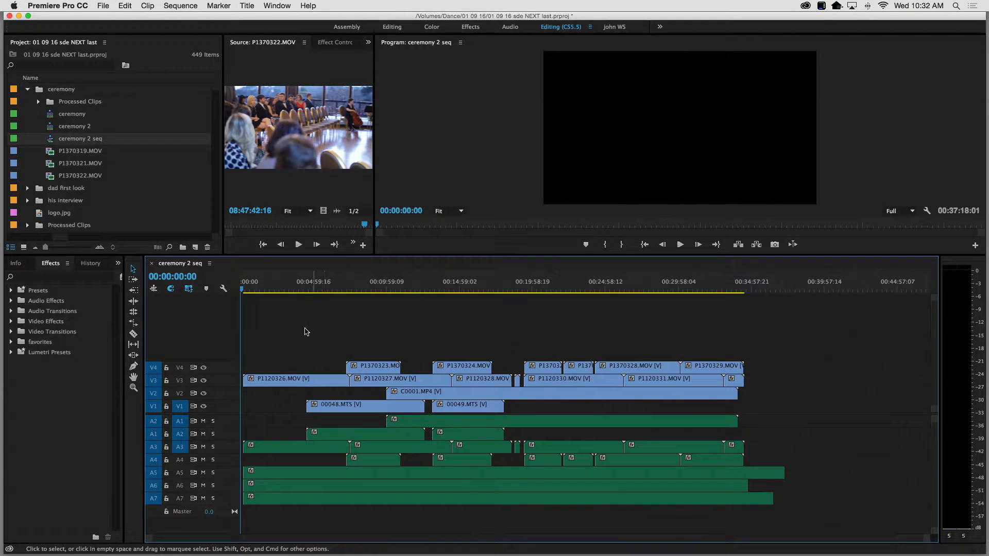
drag(273, 301, 800, 534)
key(Delete)
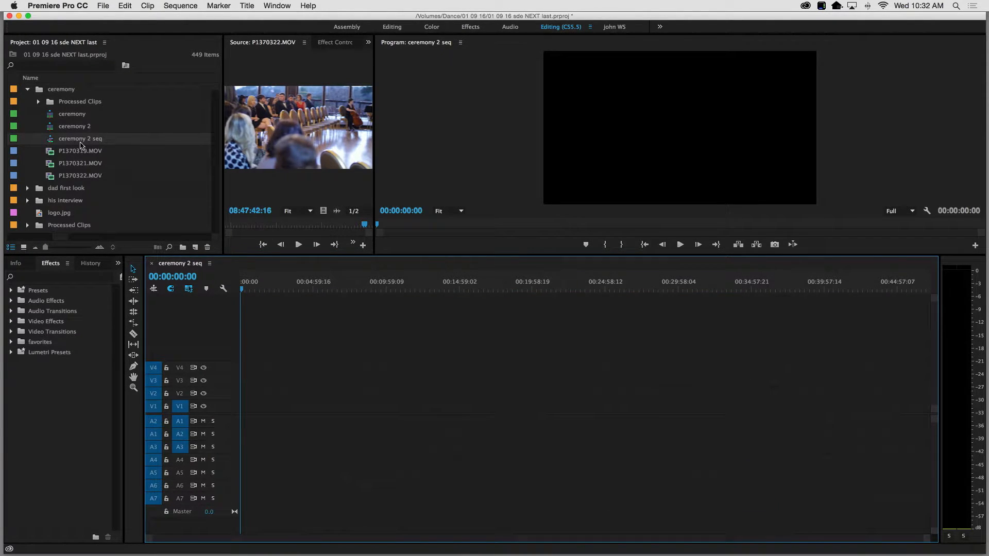
Place ceremony 2 as individual clips about 3 minutes into the timeline and split clip P1120326.MOV near its middle
click(72, 131)
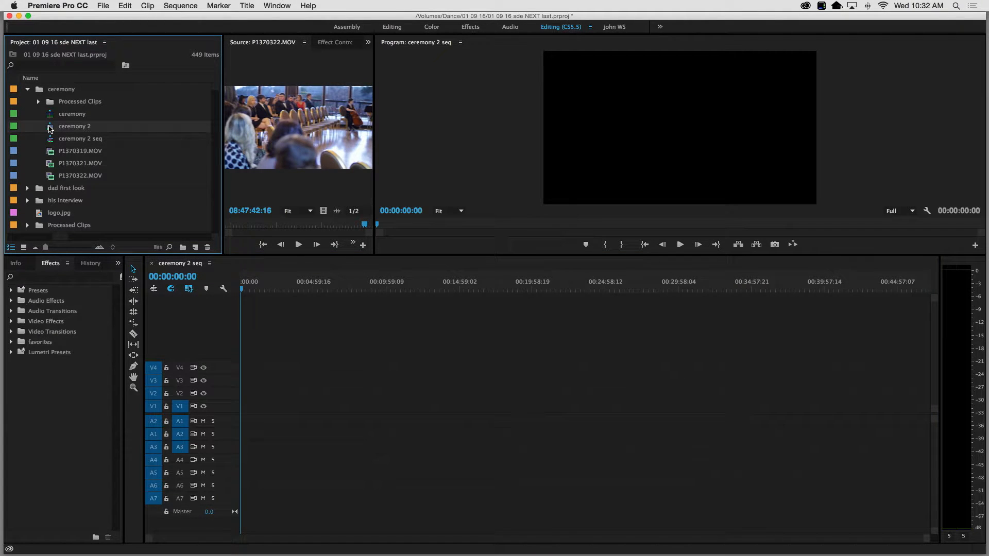
drag(50, 129, 294, 414)
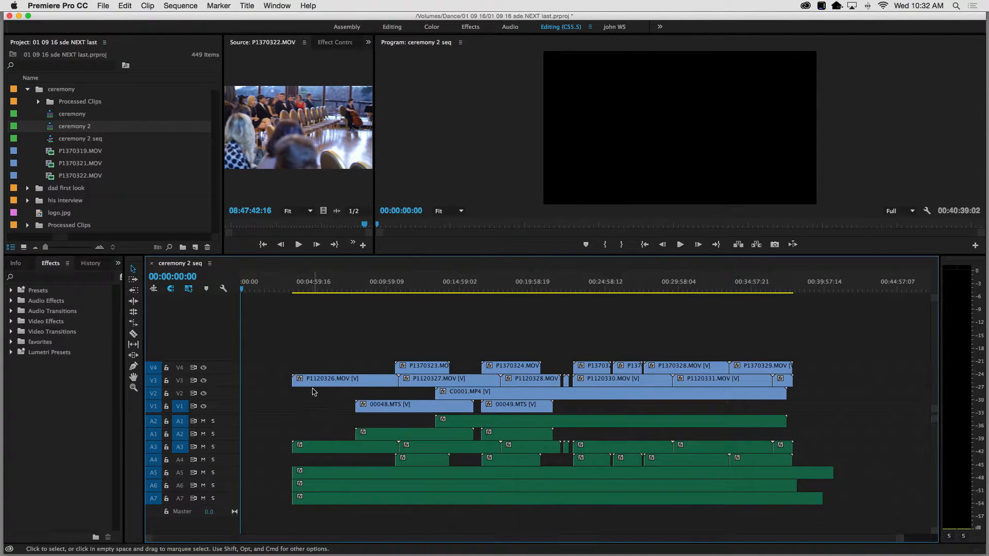
key(c)
click(343, 382)
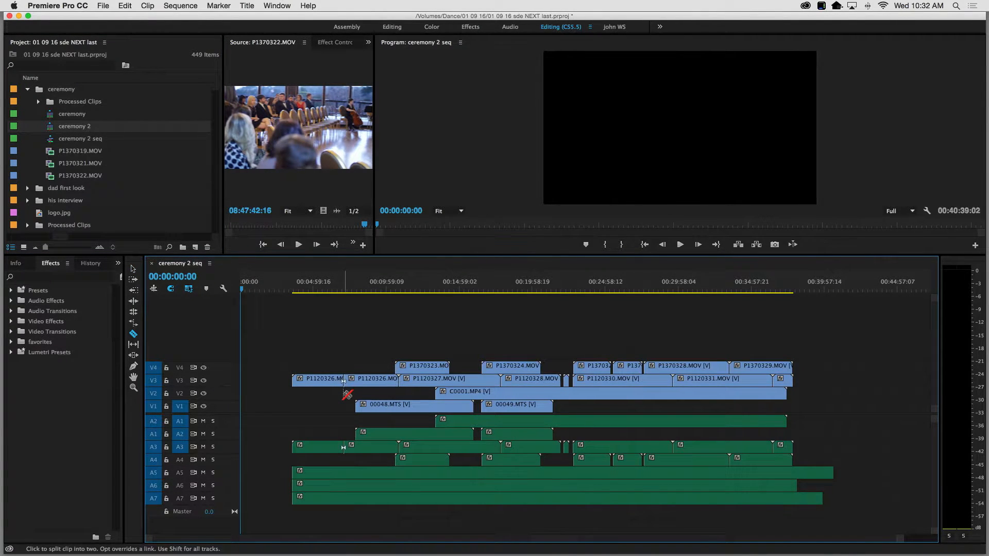
key(v)
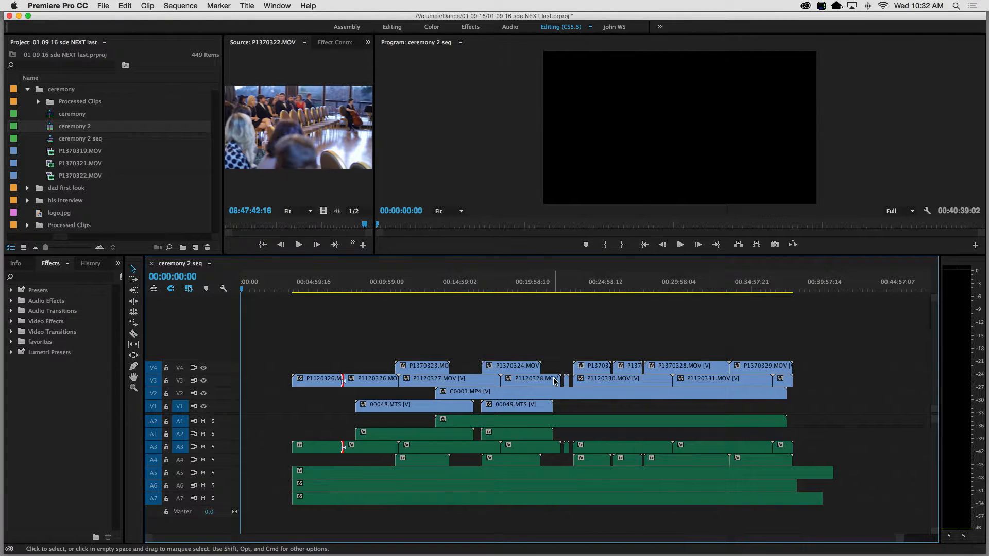
Play ceremony 2 seq from about 00:23:19 and mute audio tracks A1 to A4
click(582, 278)
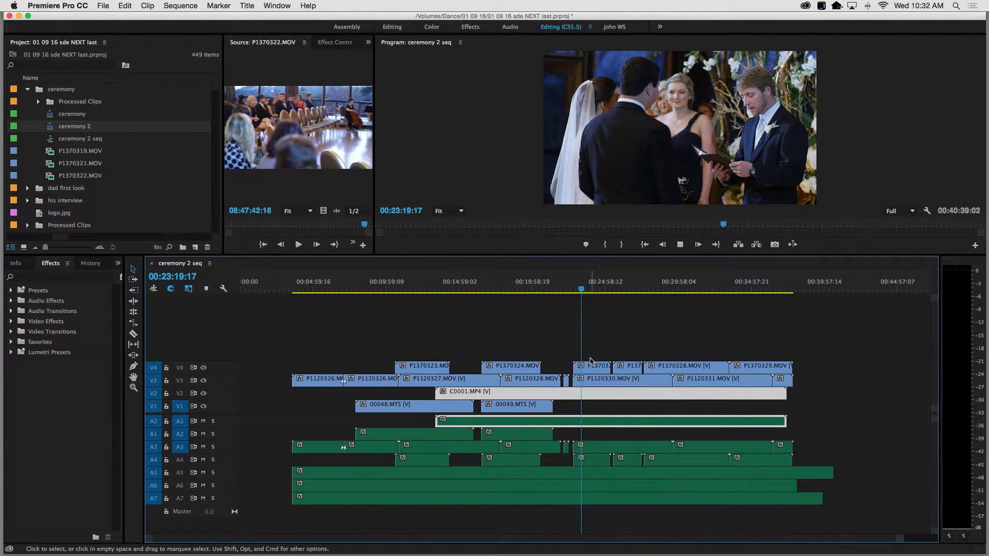
key(space)
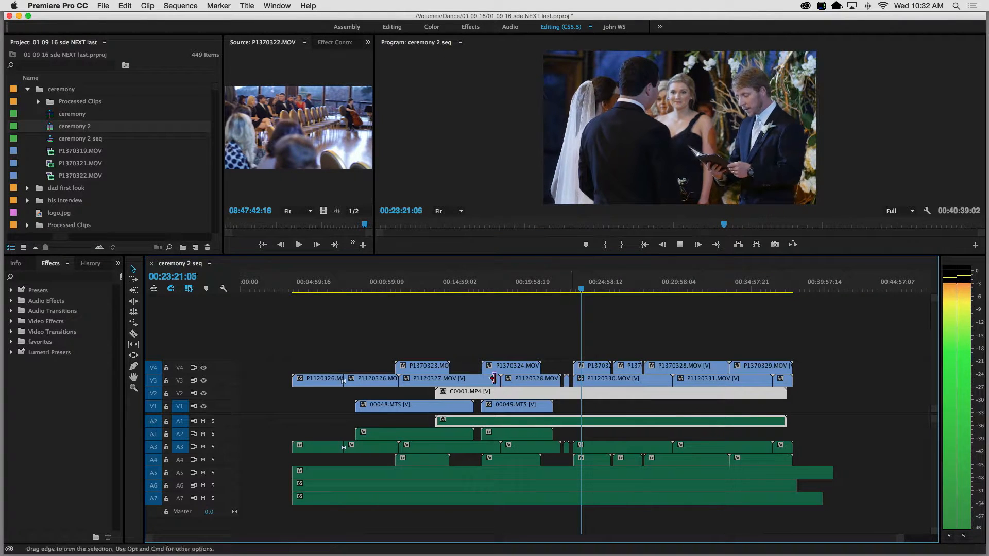
click(204, 460)
click(205, 449)
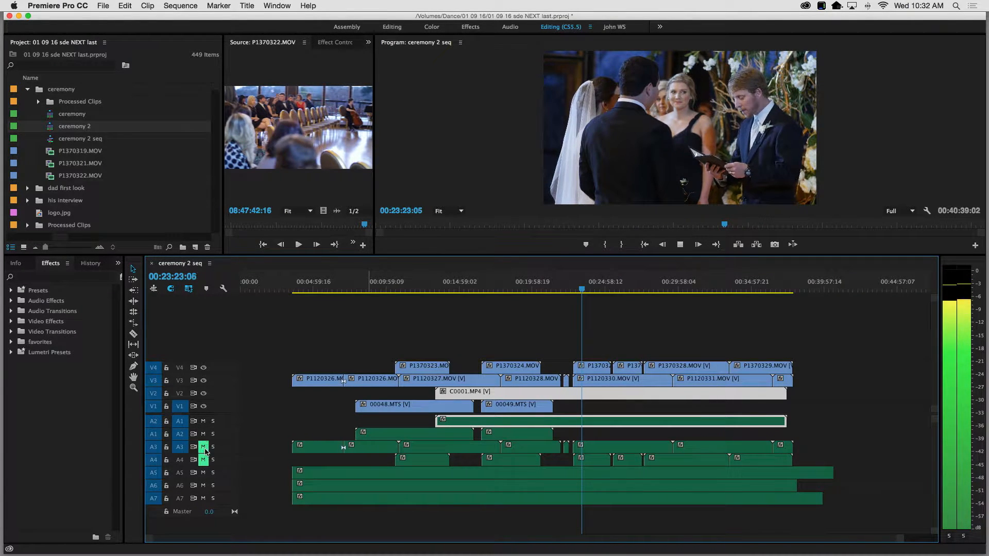
click(204, 434)
click(204, 422)
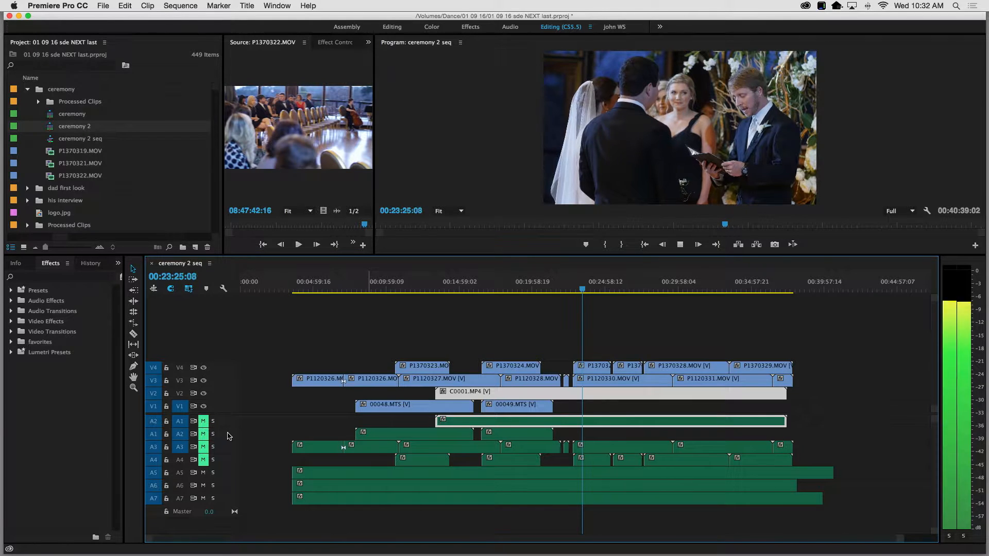
Split the V4 clip near 00:23:31 and trim the start of its second part to leave a gap
key(c)
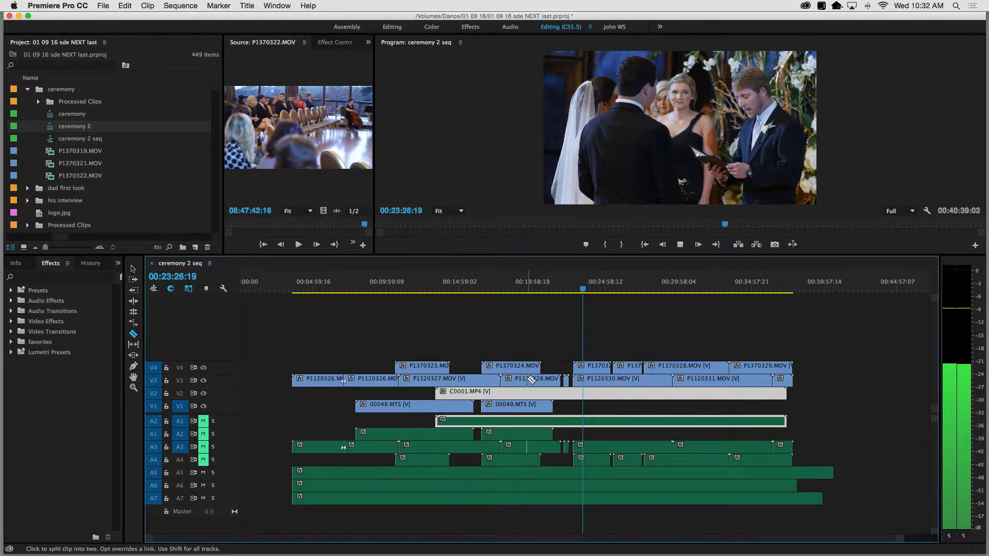
click(584, 367)
key(v)
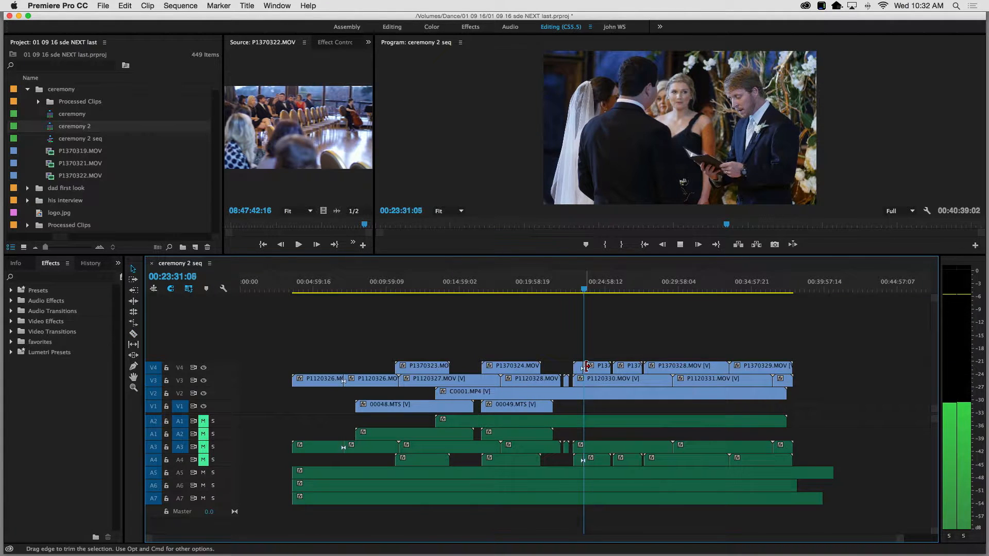
drag(587, 366, 595, 366)
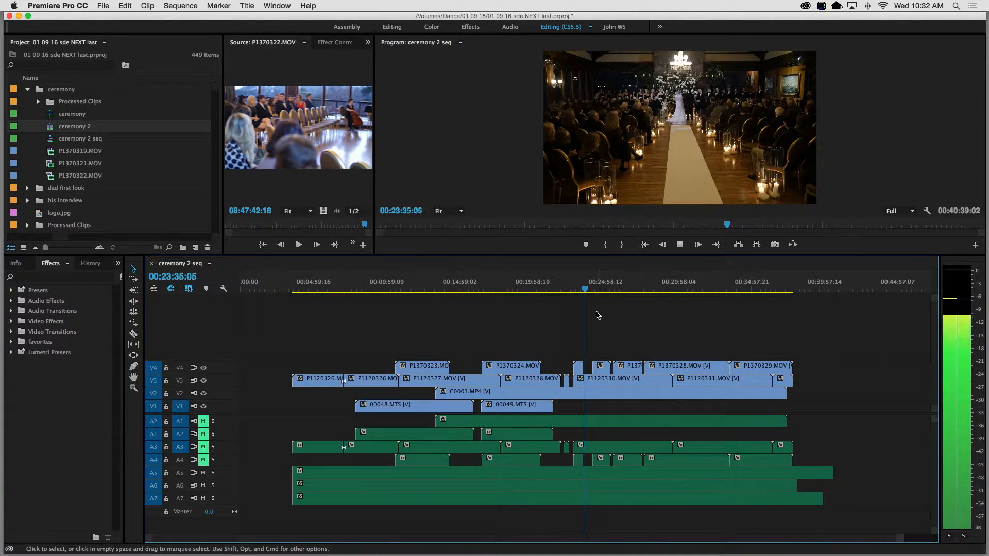
Play the timeline from about 00:23:15 across the gap on V4 to check the picture and sound
click(581, 290)
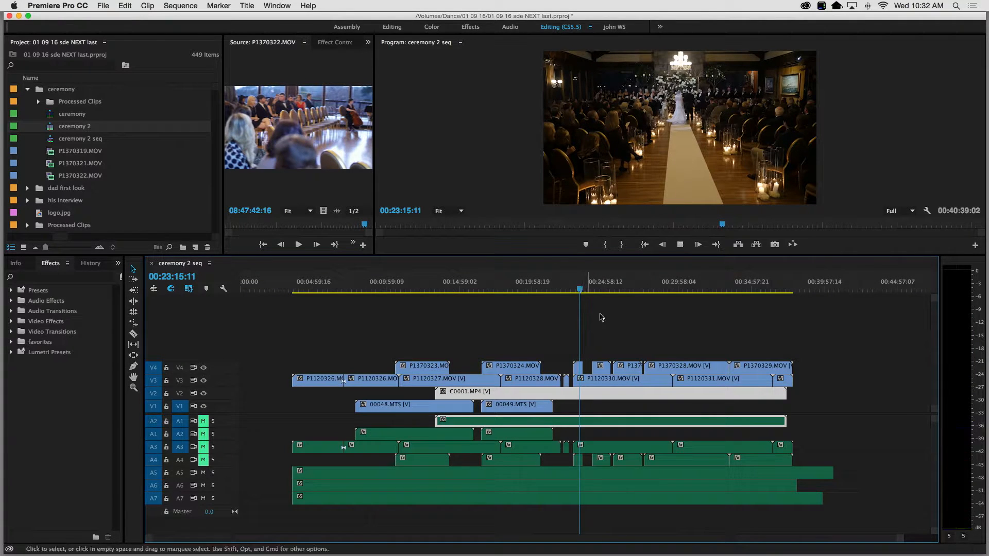
key(space)
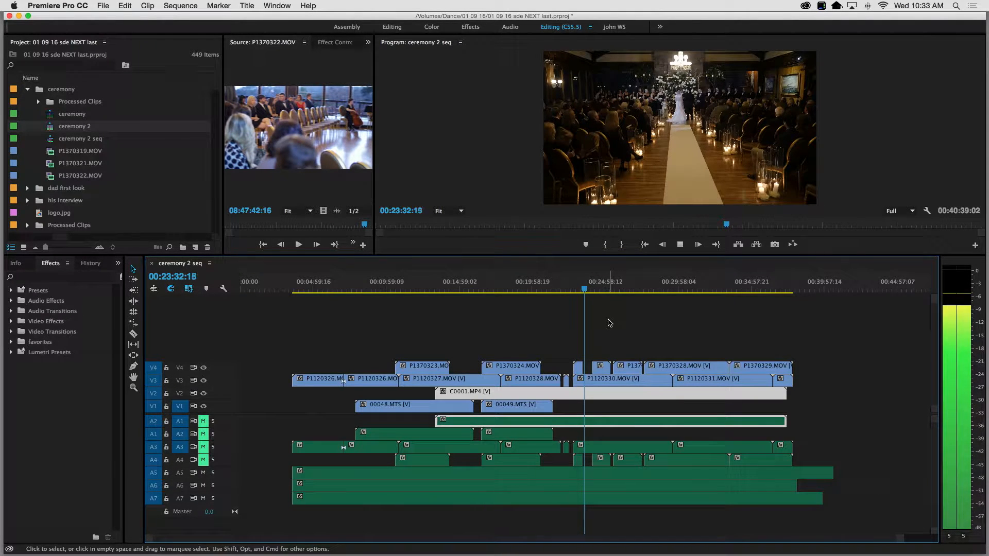
click(609, 323)
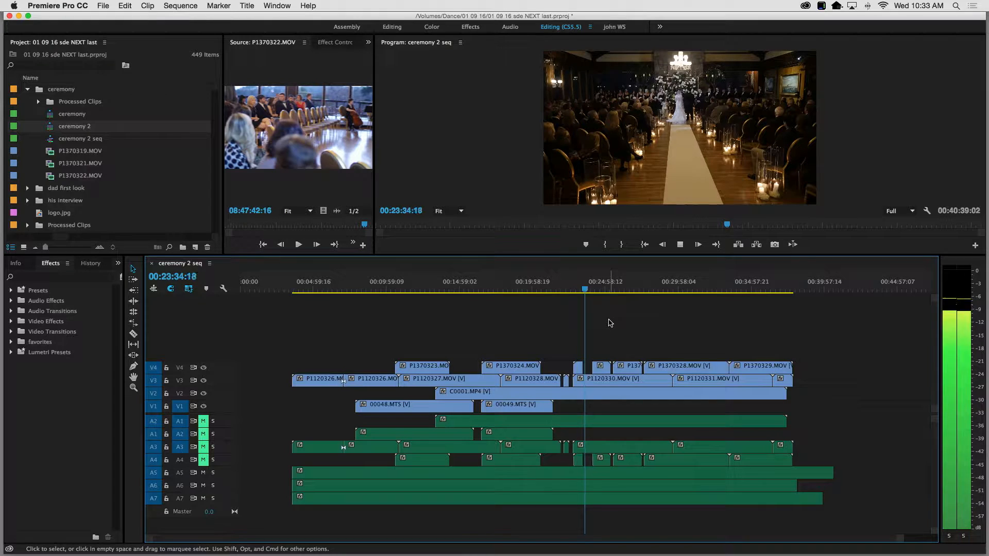
key(space)
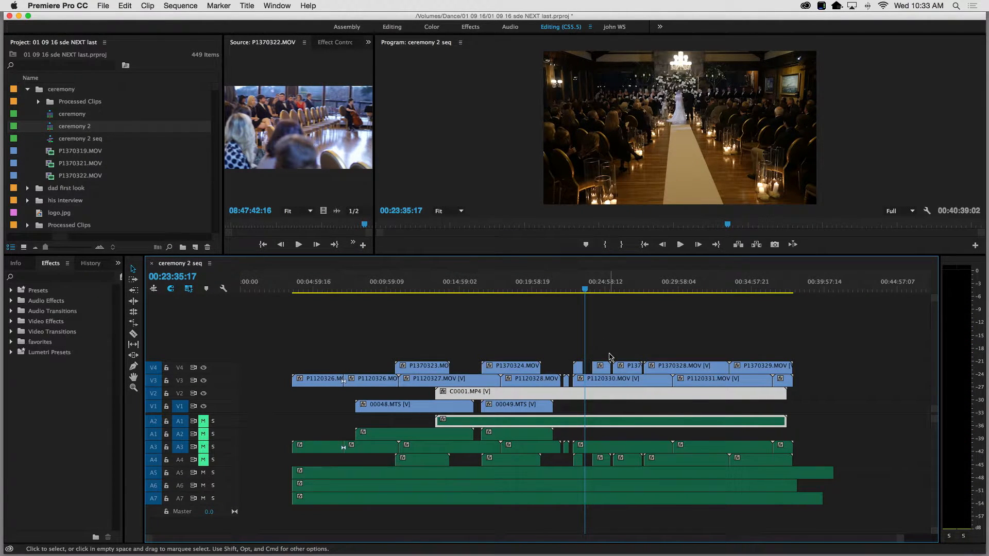
Undo the V4 trim and the audio mutes, and delete all clips from the ceremony 2 seq timeline
key(super+z)
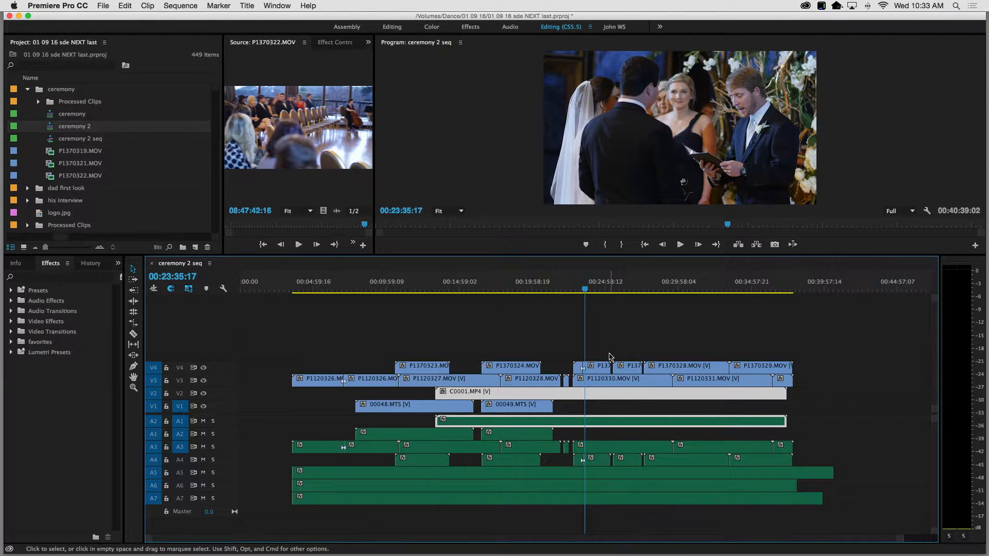
click(581, 343)
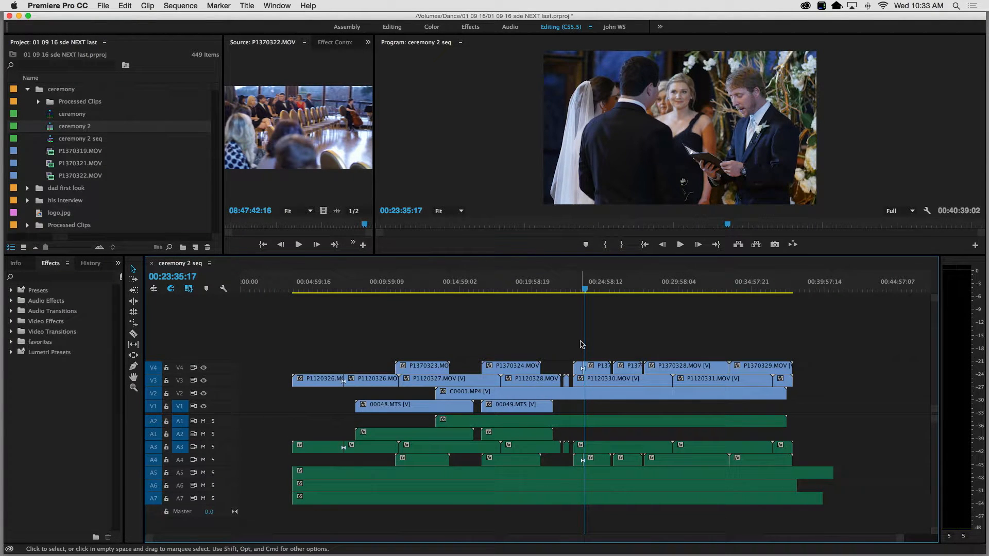
key(super+z)
drag(293, 335, 870, 519)
key(Delete)
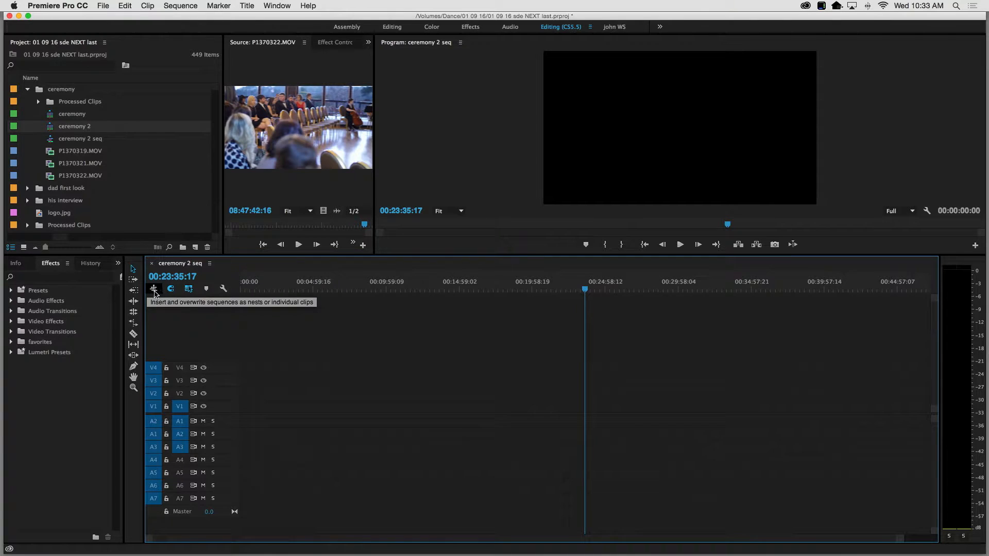
Enable inserting sequences as nests and place ceremony 2 on V1 about 6.5 minutes into the timeline
click(154, 289)
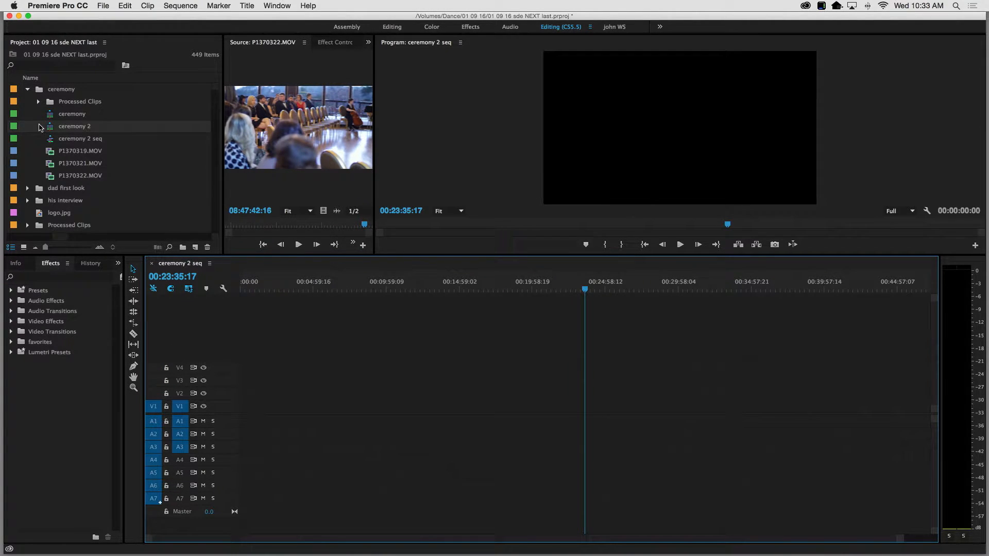
click(50, 128)
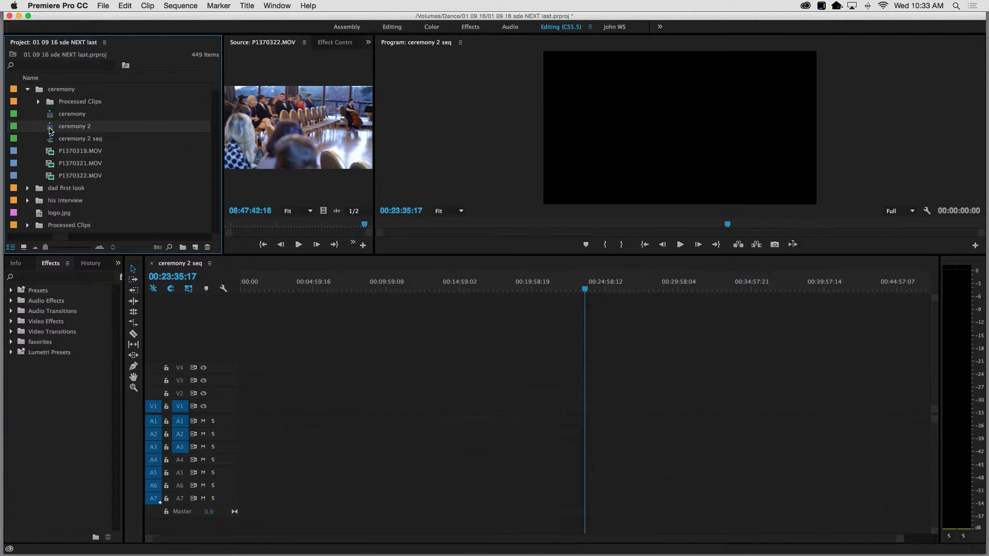
drag(51, 130, 336, 405)
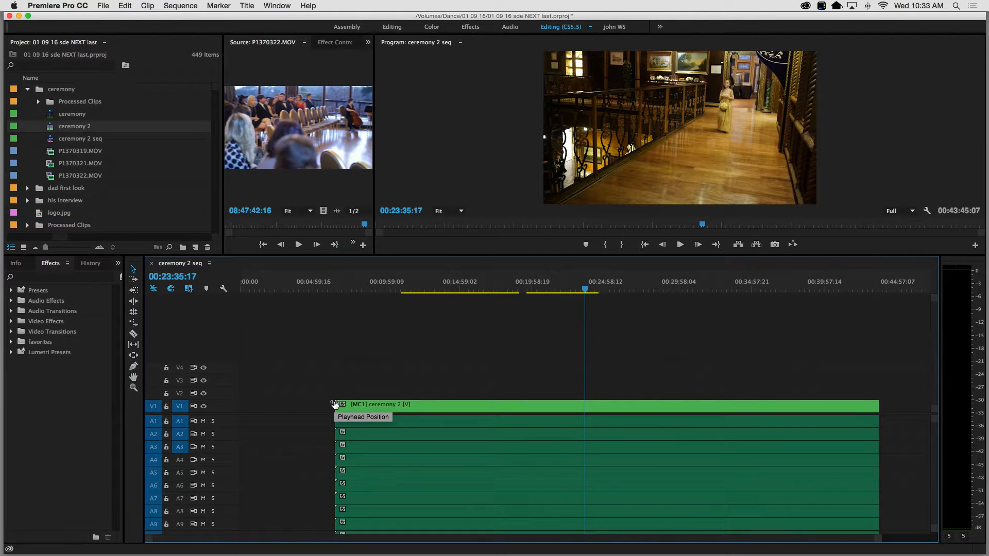
Examine the linked audio tracks that belong to the nested ceremony 2 clip
scroll(378, 468, down, 3)
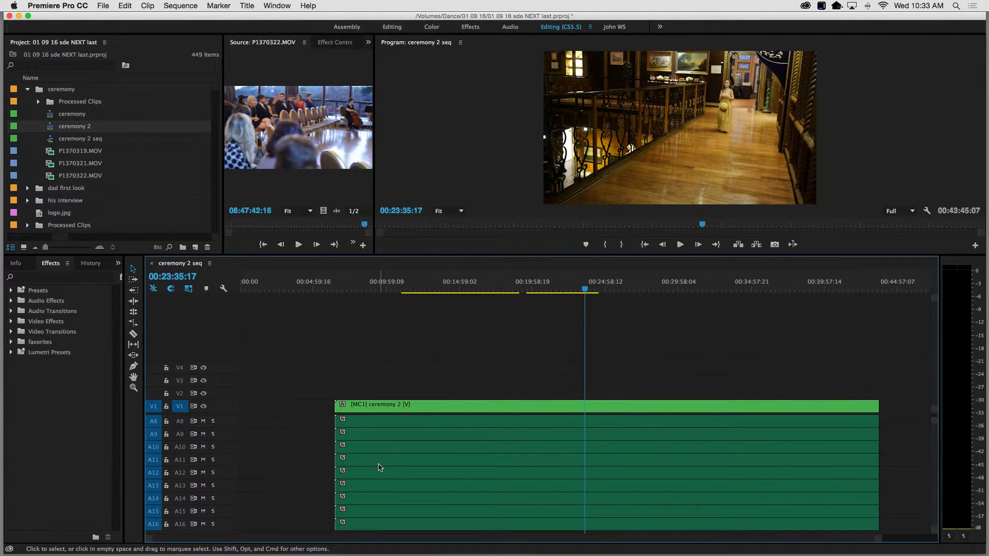
scroll(378, 467, up, 5)
scroll(376, 458, right, 1)
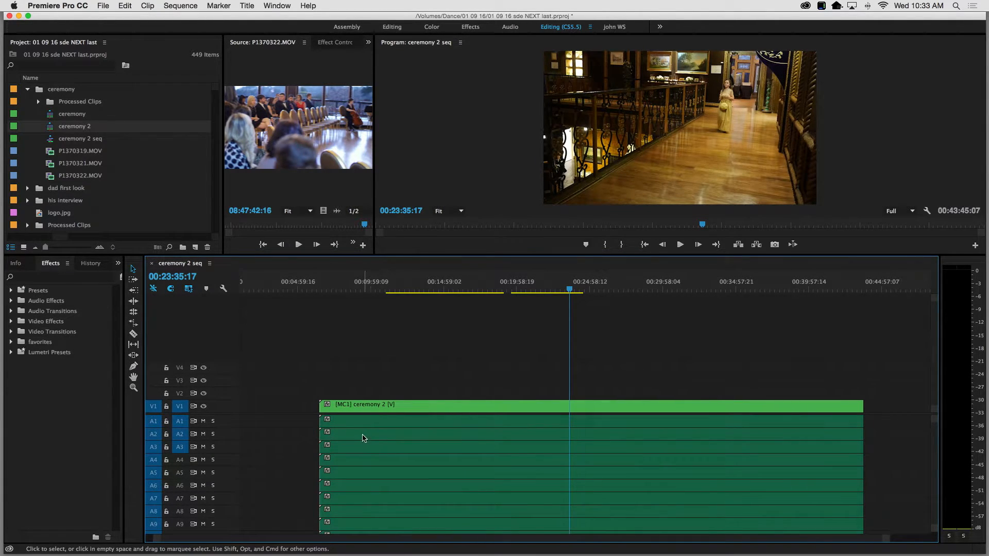
click(359, 480)
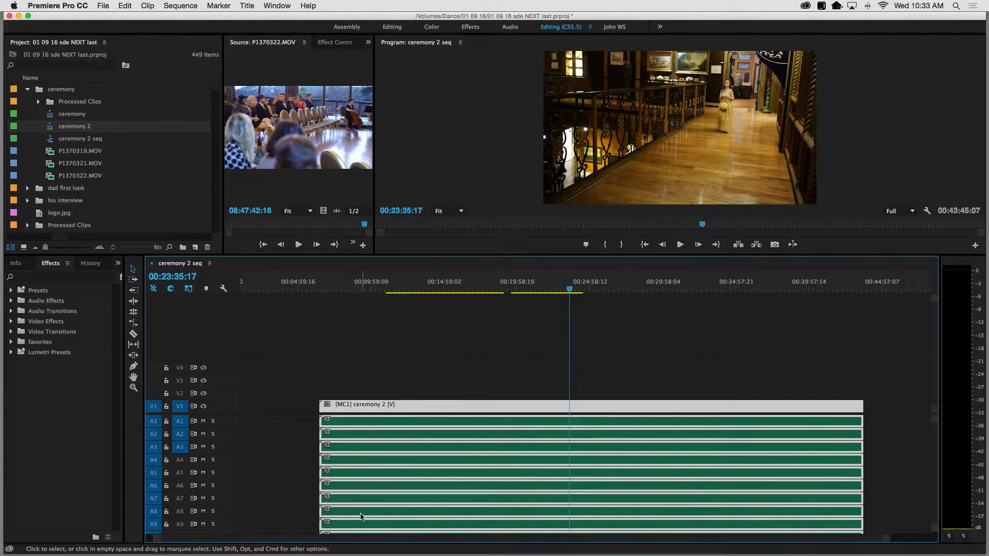
scroll(361, 521, down, 5)
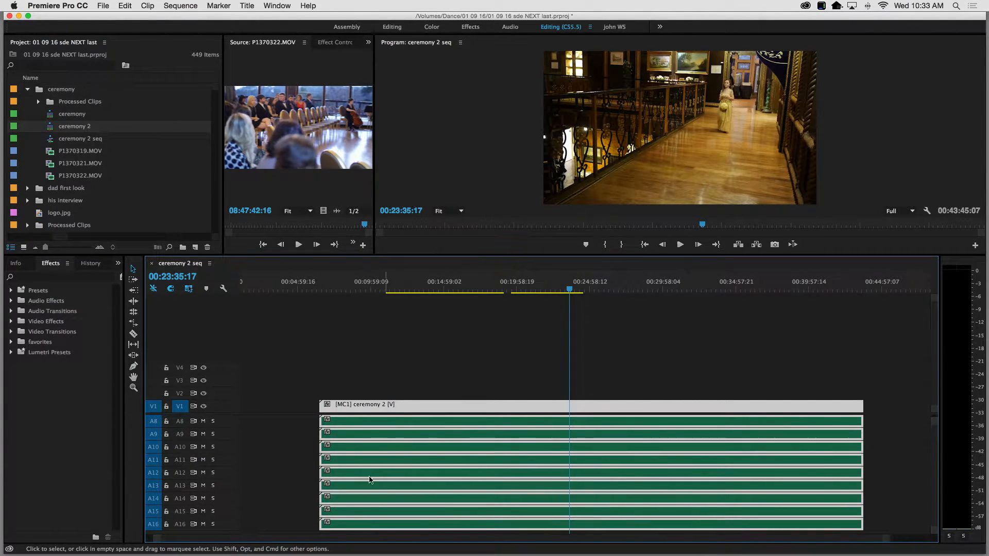
scroll(440, 493, up, 5)
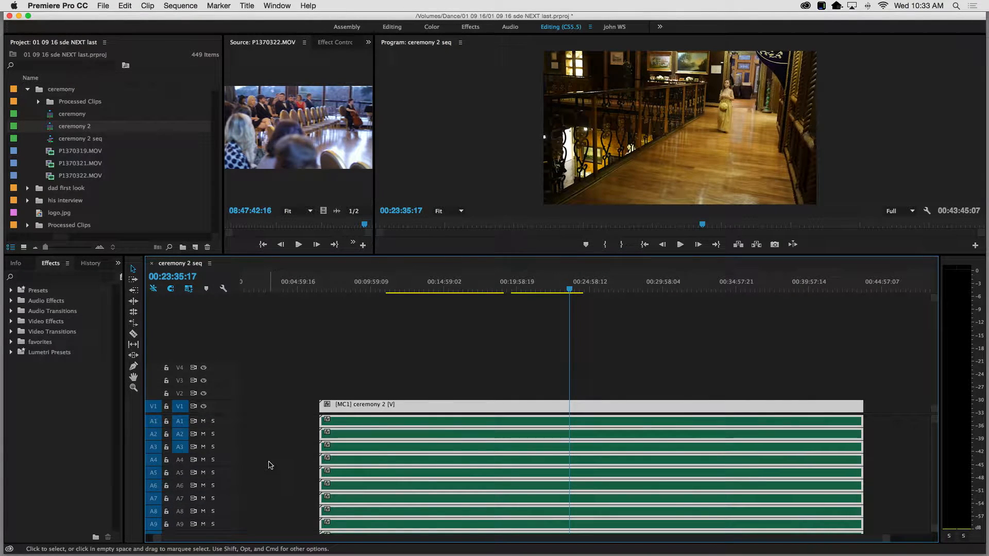
Delete the nested ceremony 2 clip together with its linked audio from the timeline
click(253, 420)
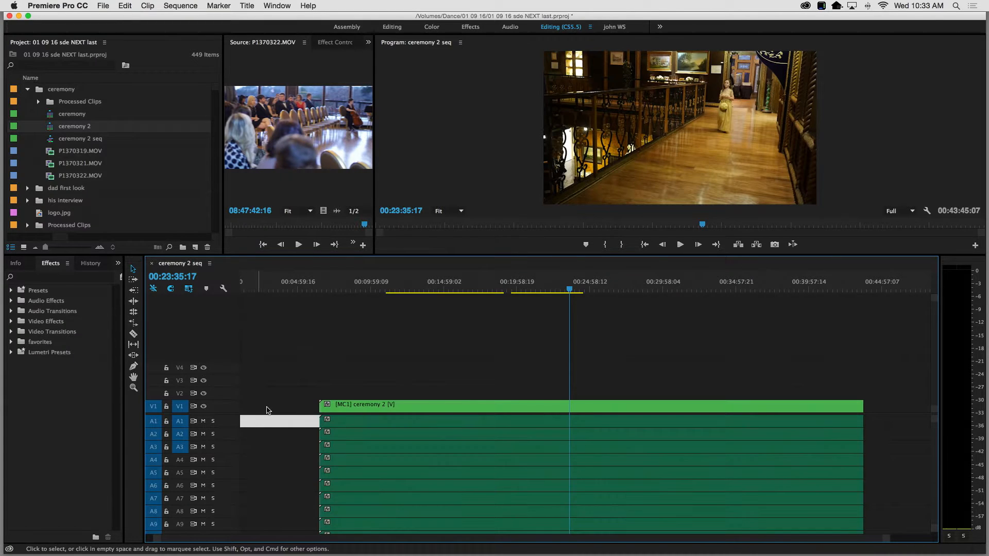
drag(353, 349, 406, 479)
key(Delete)
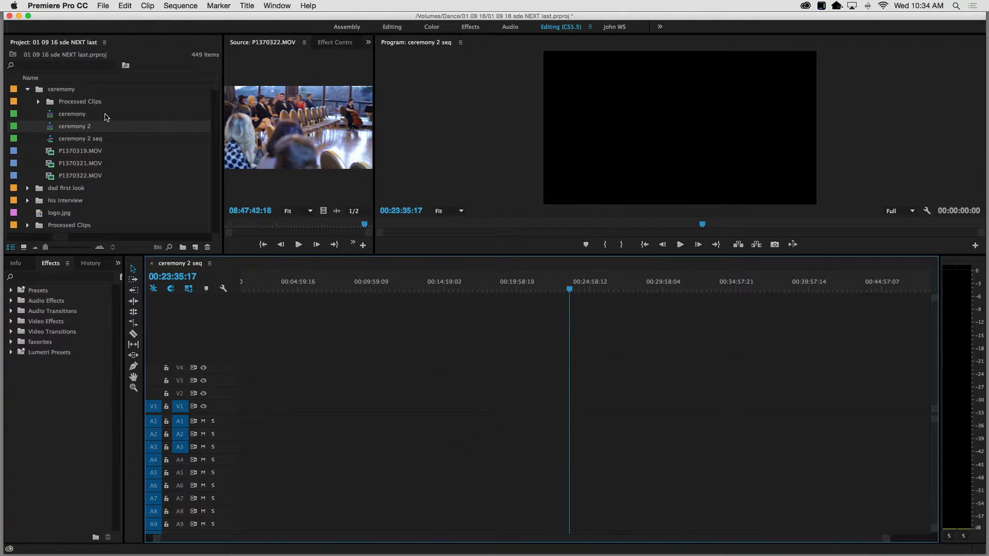
Modify the audio channels of the ceremony 2 sequence in the project, setting its number of audio clips to 1
click(73, 114)
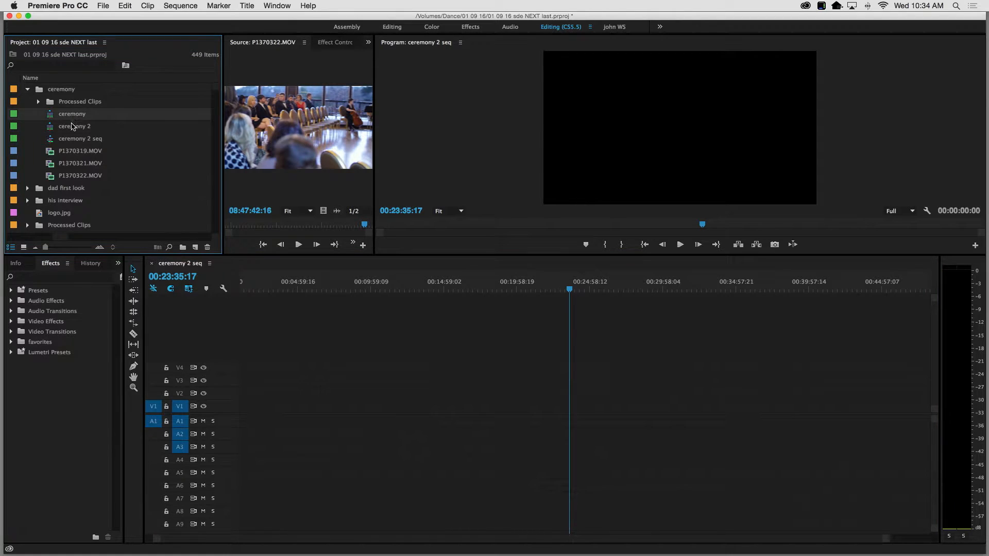
click(72, 128)
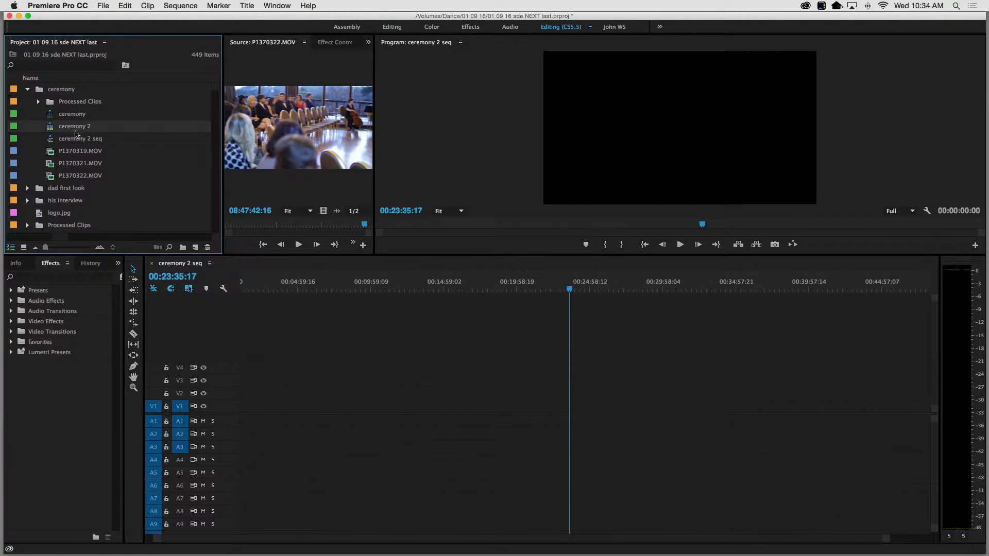
mouse_move(50, 130)
right_click(51, 131)
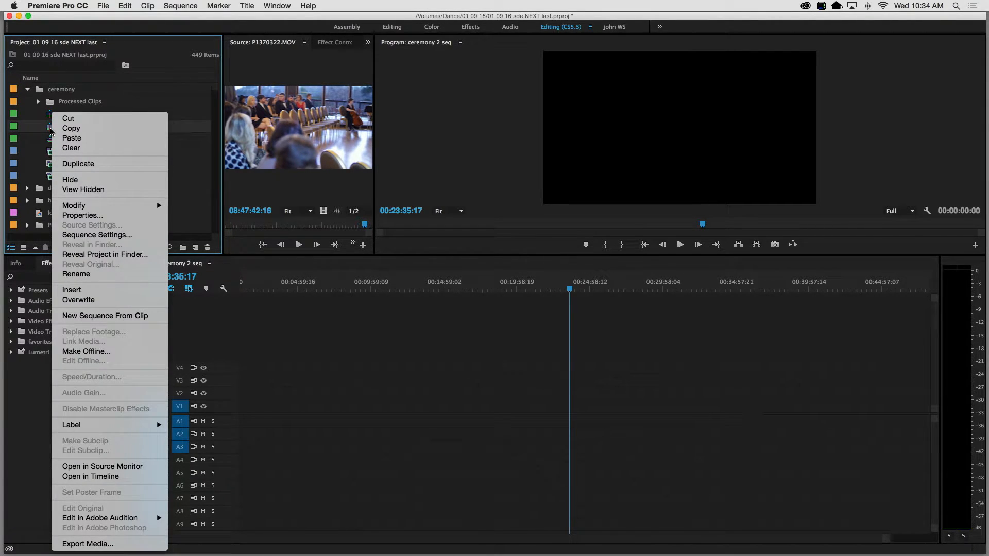
mouse_move(70, 206)
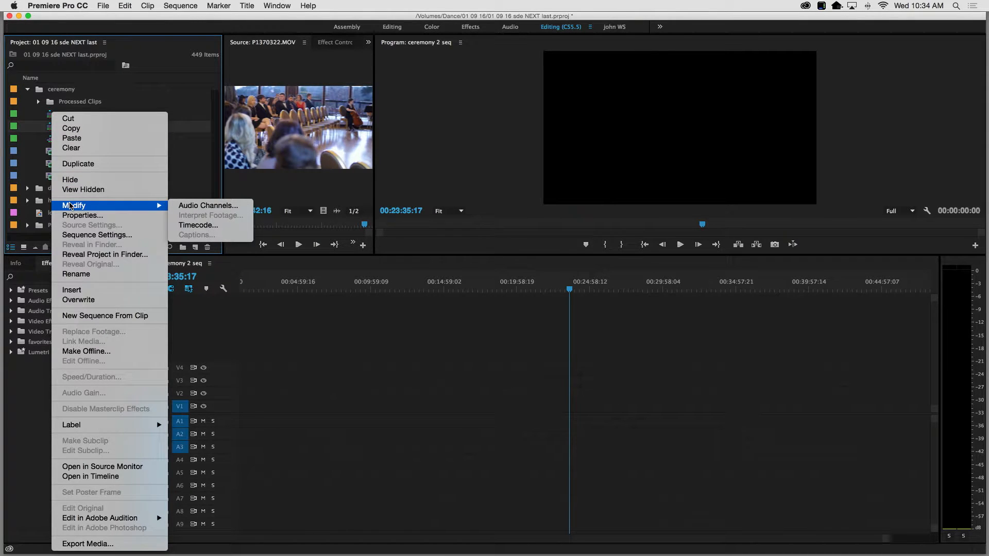
click(213, 206)
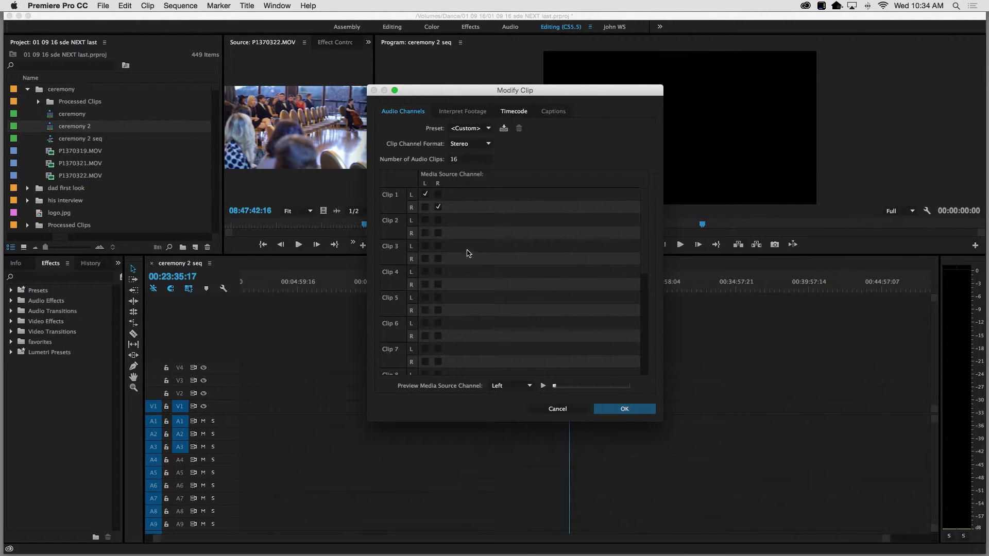
scroll(474, 260, down, 5)
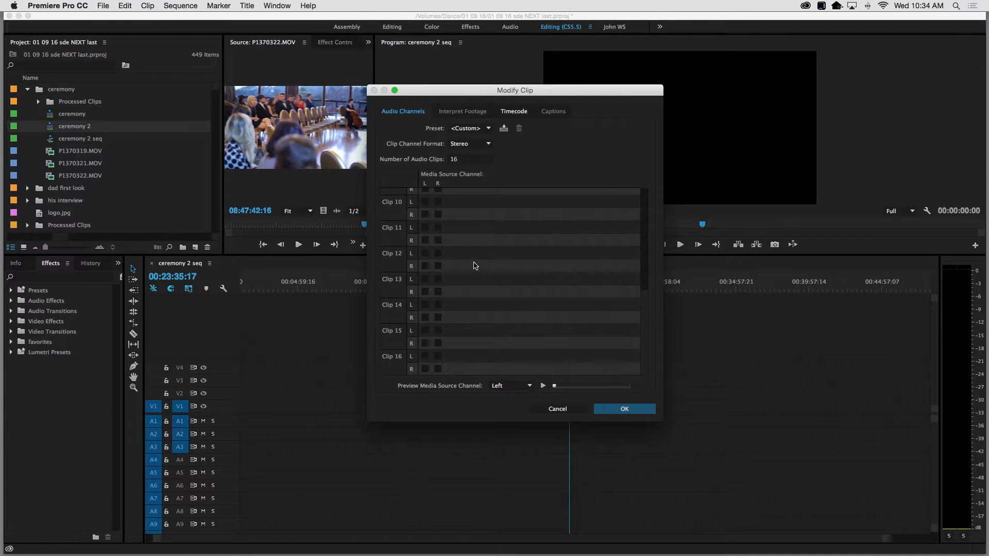
scroll(473, 266, up, 5)
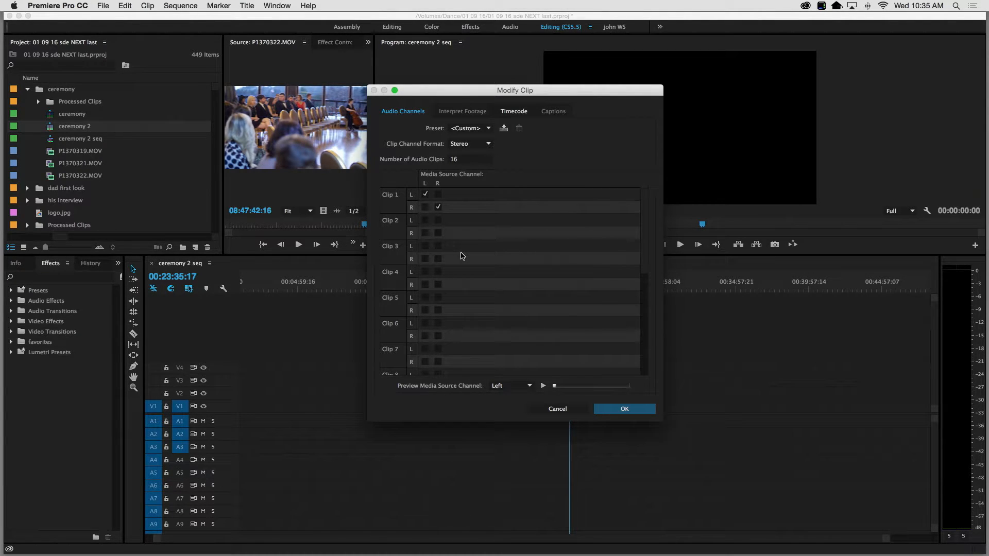
click(468, 160)
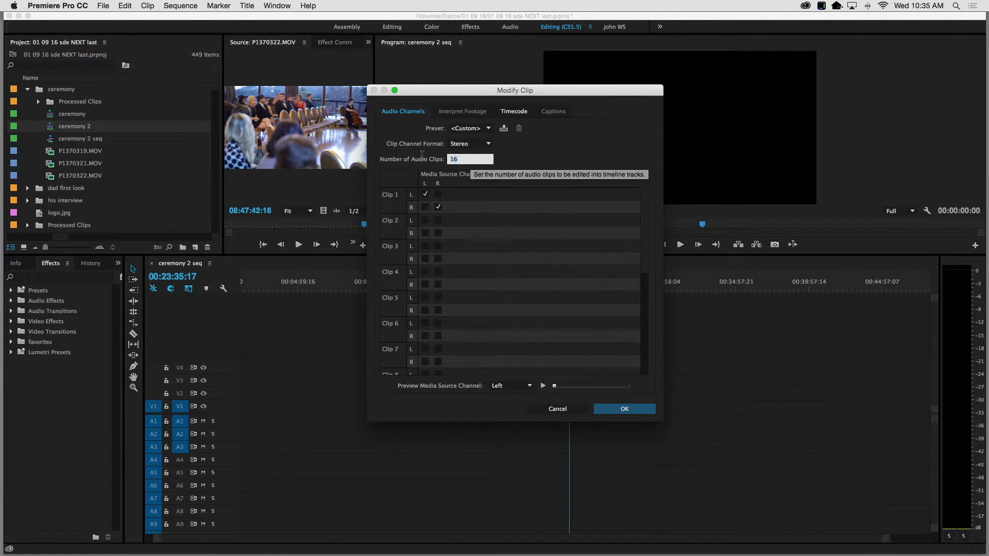
text(1)
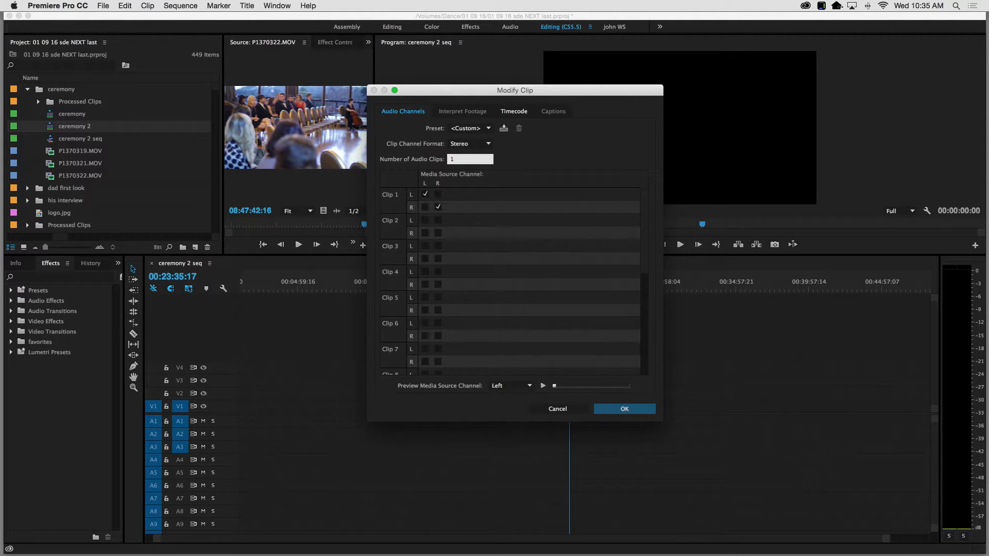
click(624, 409)
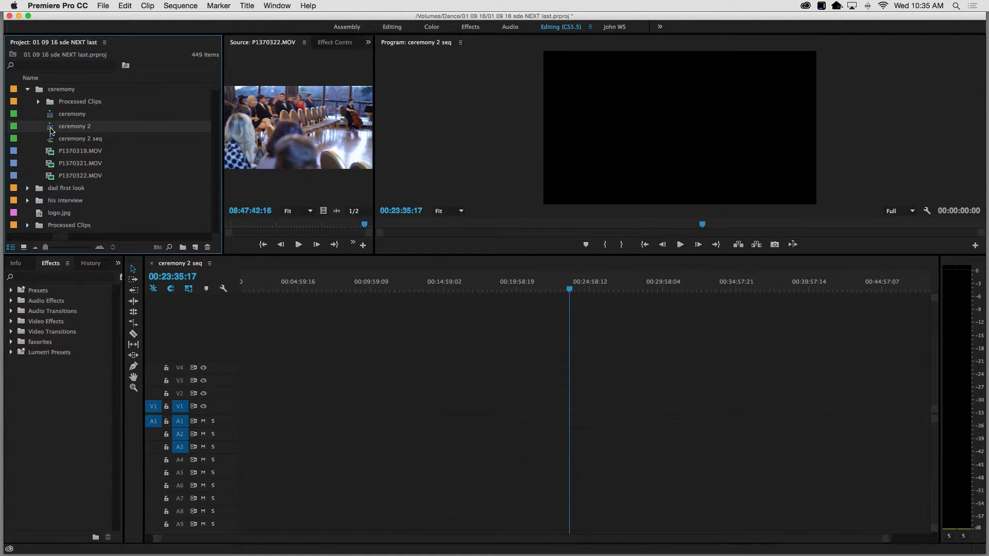
Place ceremony 2 as a nest on V1 about 4 minutes into ceremony 2 seq and preview it at several points
drag(52, 130, 283, 407)
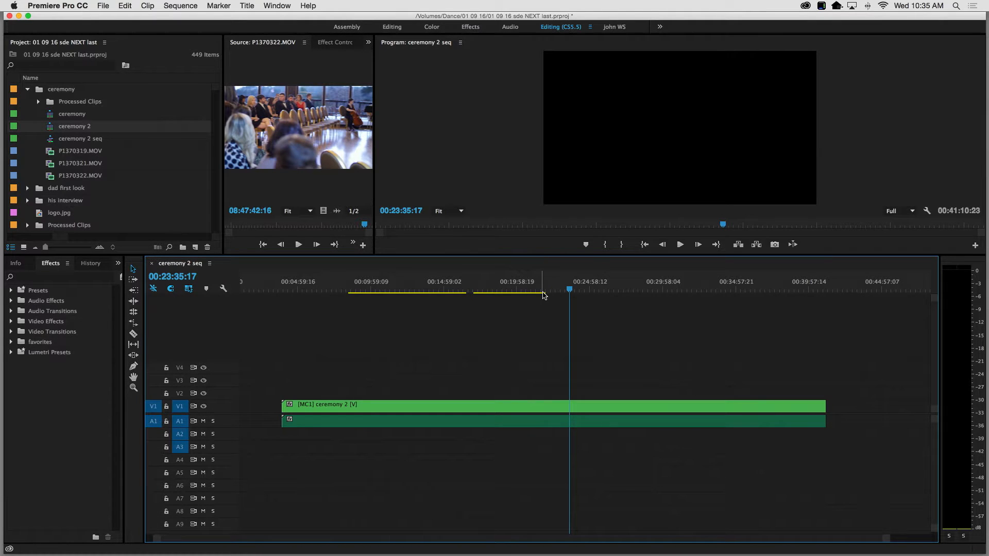
click(519, 290)
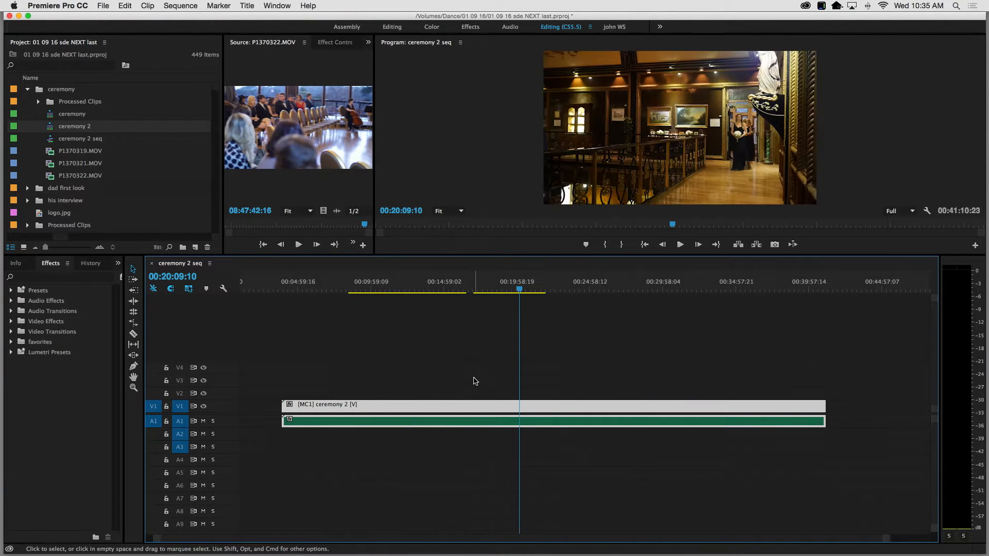
click(546, 289)
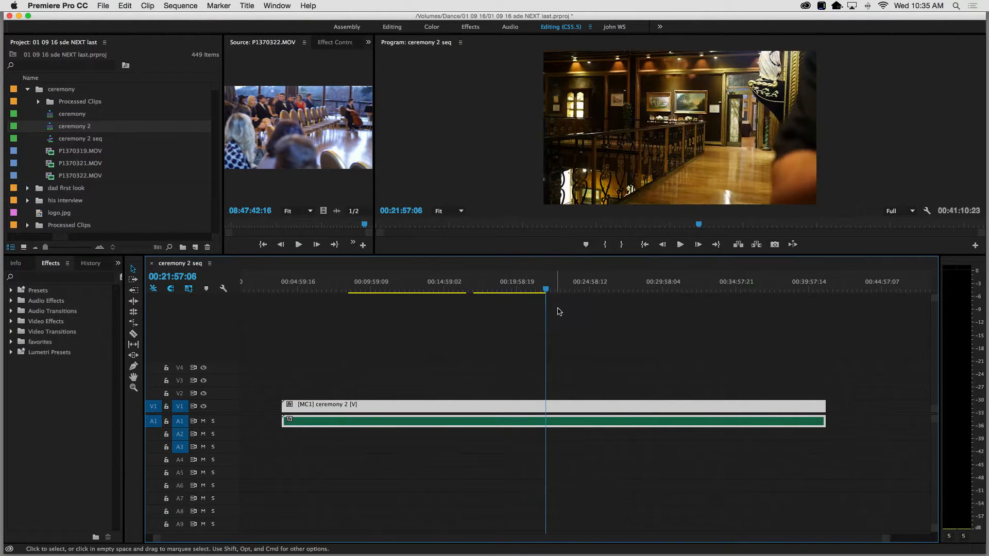
drag(546, 290, 610, 291)
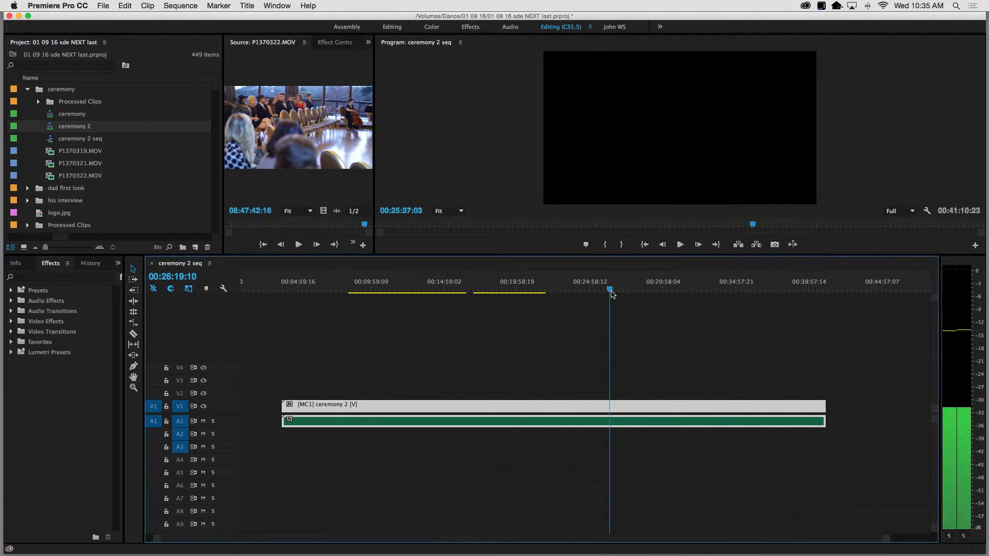
key(space)
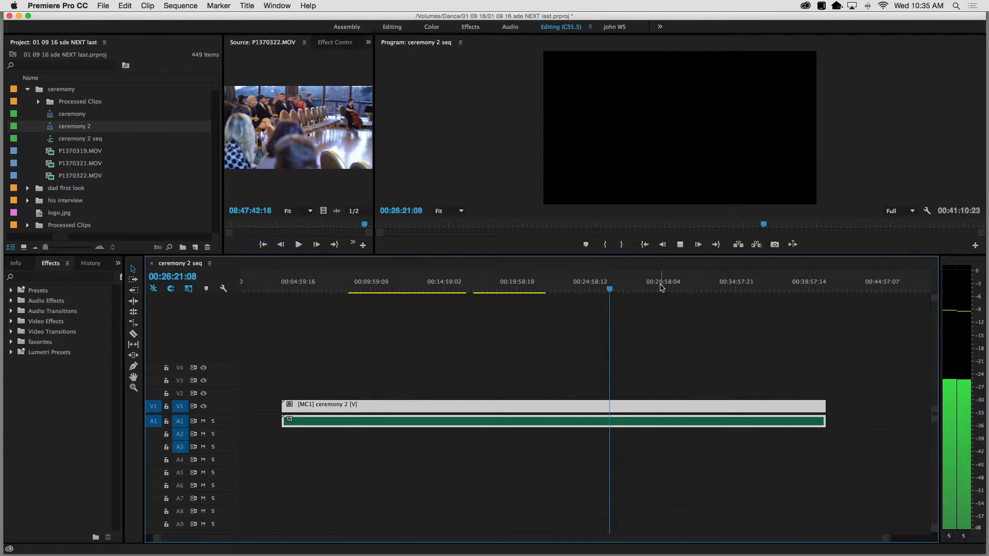
click(661, 289)
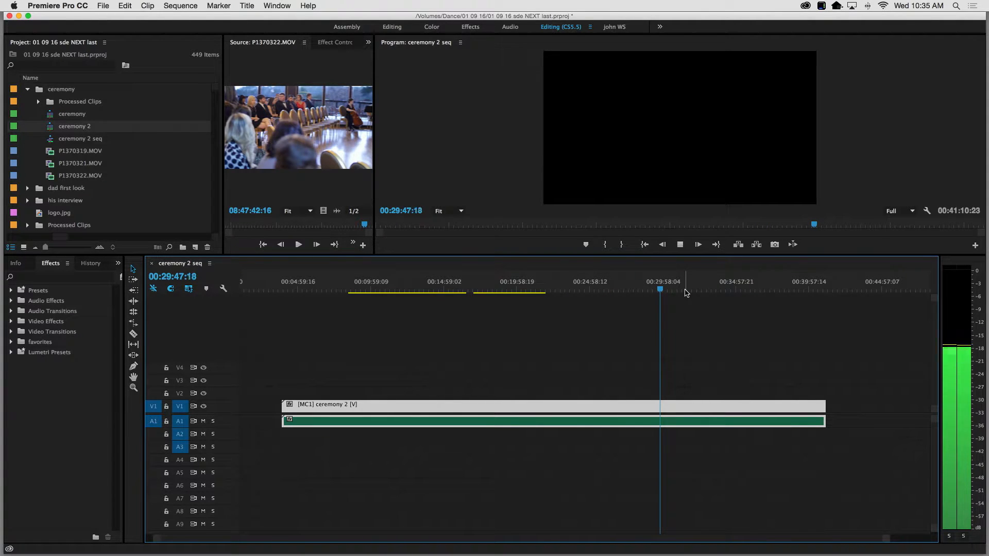
key(space)
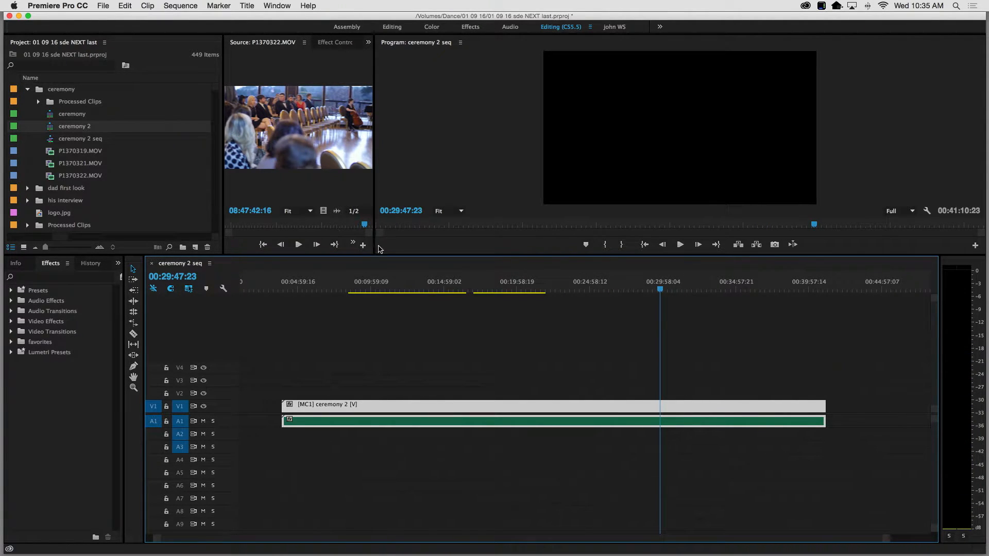
Enlarge the Source and Program monitors and scrub through the nested ceremony 2 clip up to about 22 minutes
drag(377, 254, 384, 335)
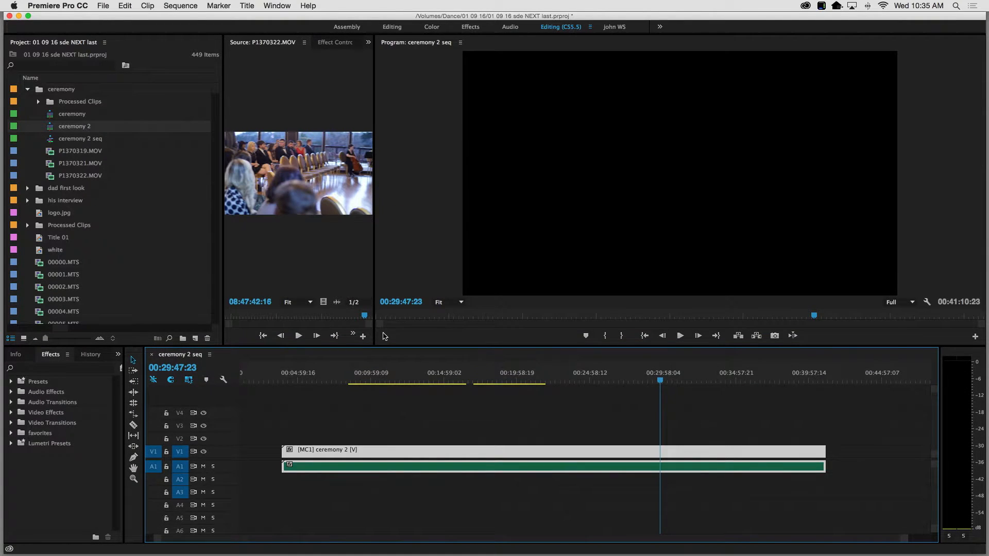
drag(374, 292, 493, 293)
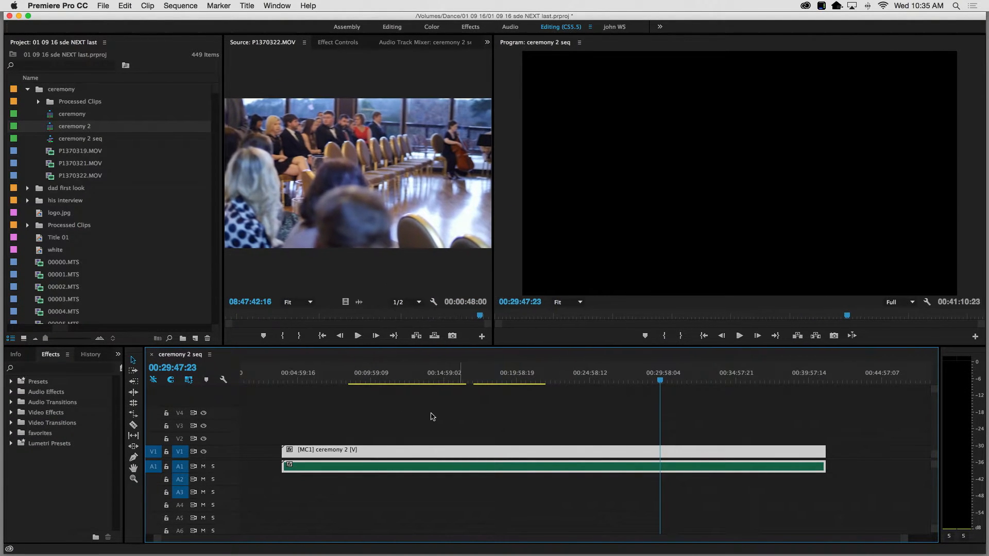
click(360, 380)
drag(383, 380, 417, 380)
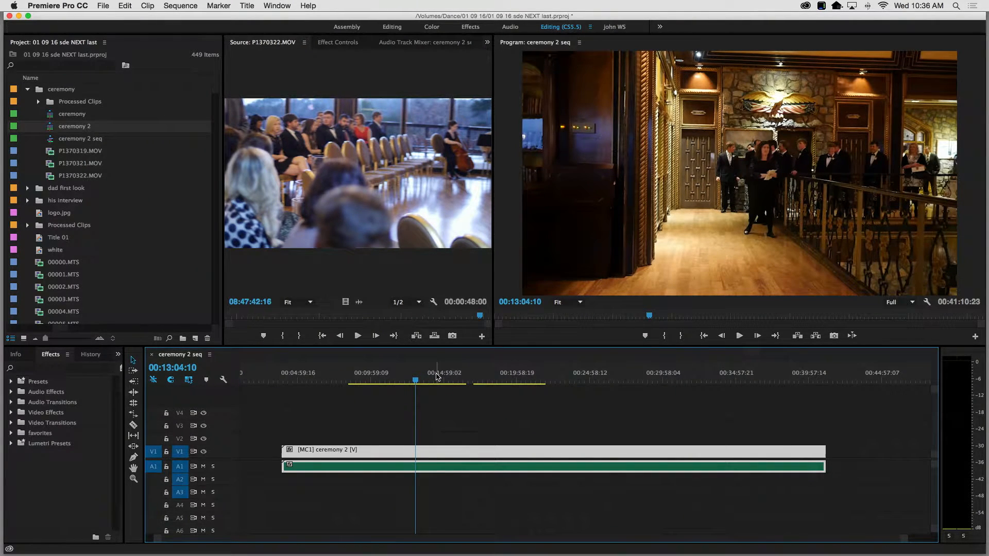
drag(437, 378, 551, 380)
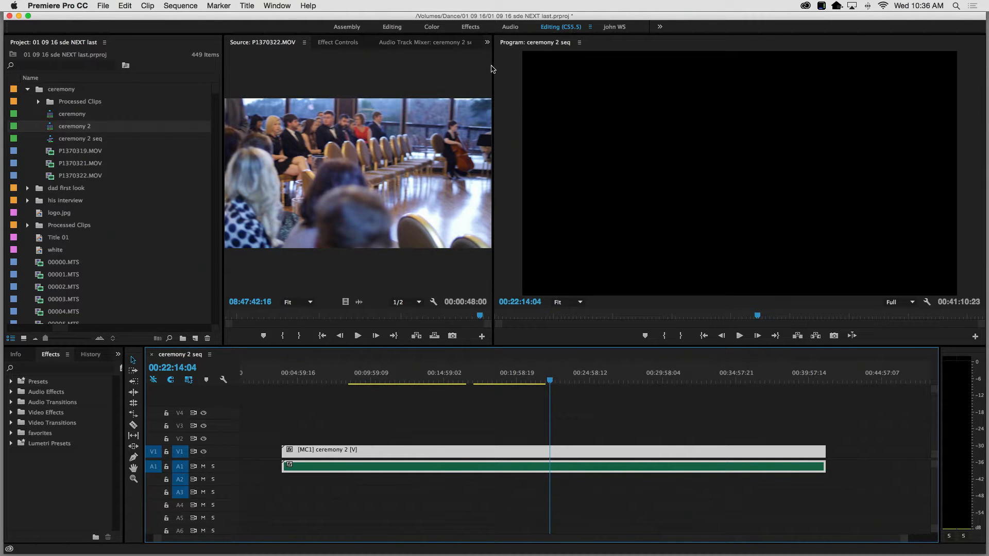
drag(492, 68, 555, 72)
click(387, 425)
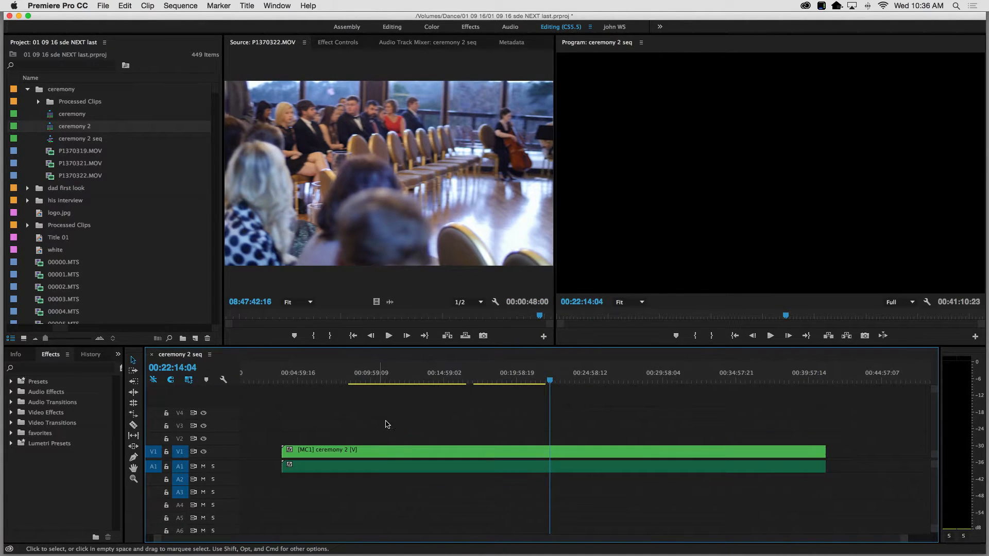
Open the nested ceremony 2 sequence from its timeline clip to view the tracks inside, and close it again
click(394, 452)
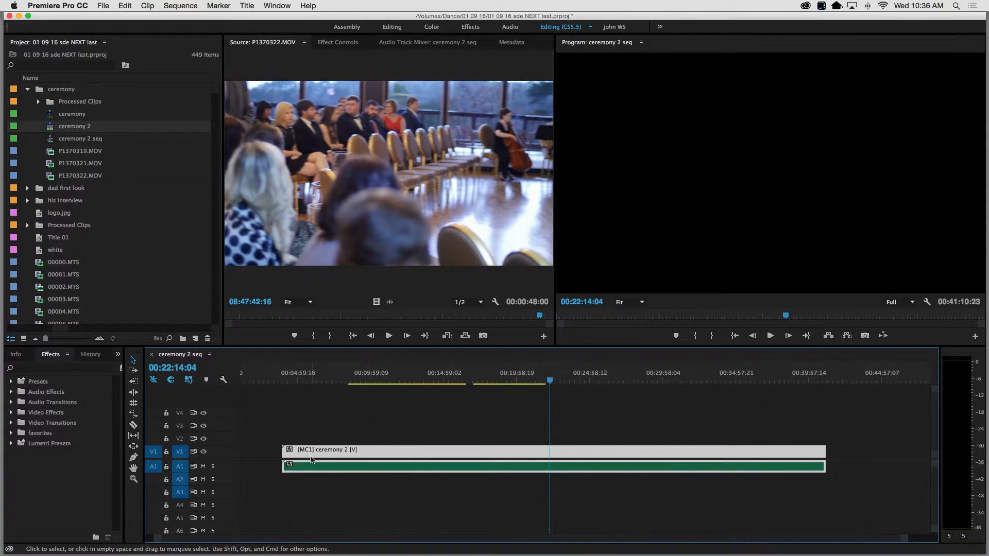
click(433, 416)
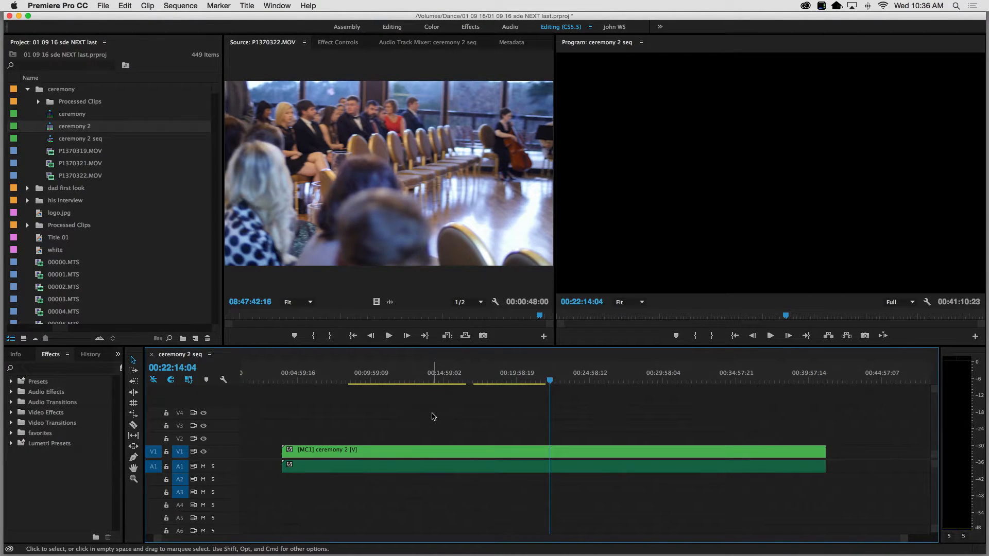
double_click(463, 449)
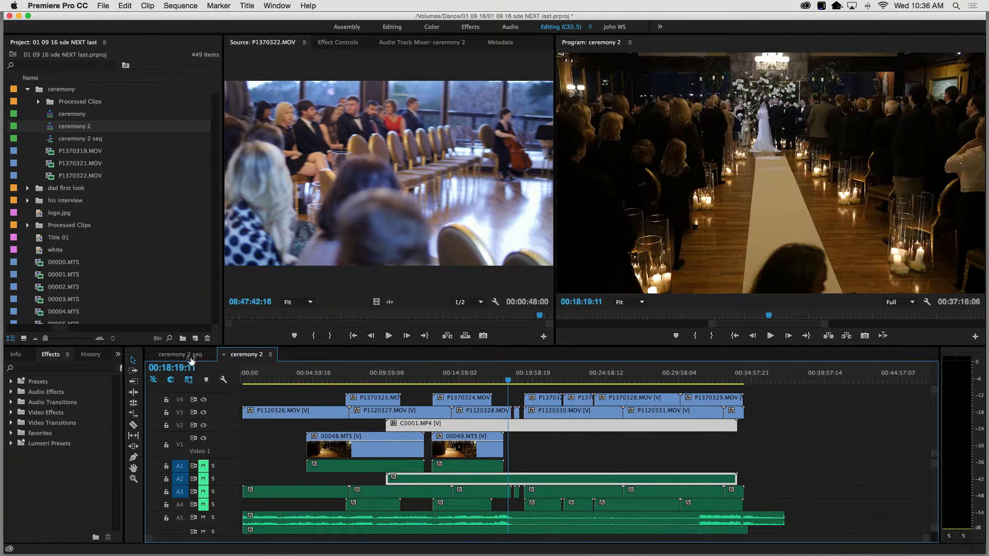
click(224, 355)
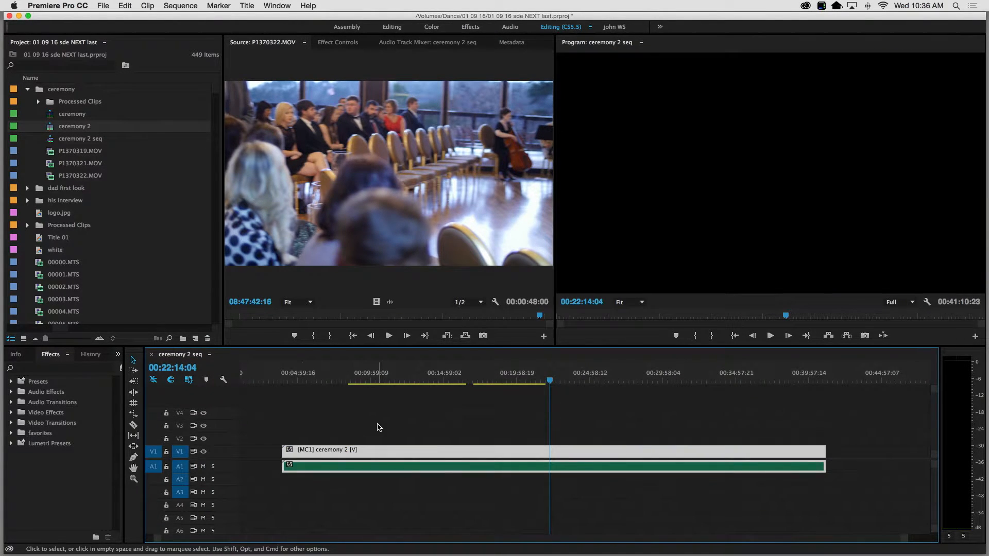
Reopen the nest from about 15:09, enlarge the timeline area to examine its video and audio tracks, and close ceremony 2
click(446, 373)
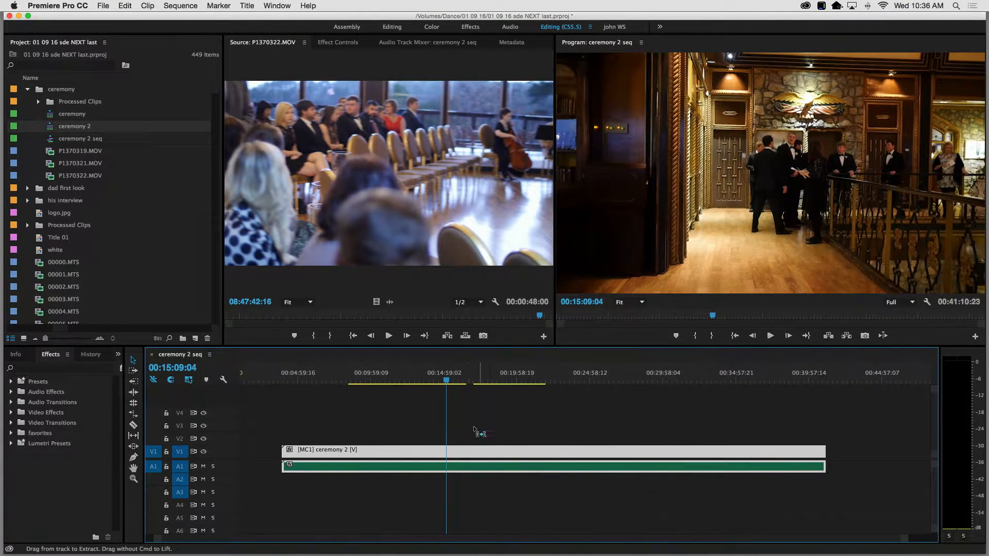
double_click(455, 456)
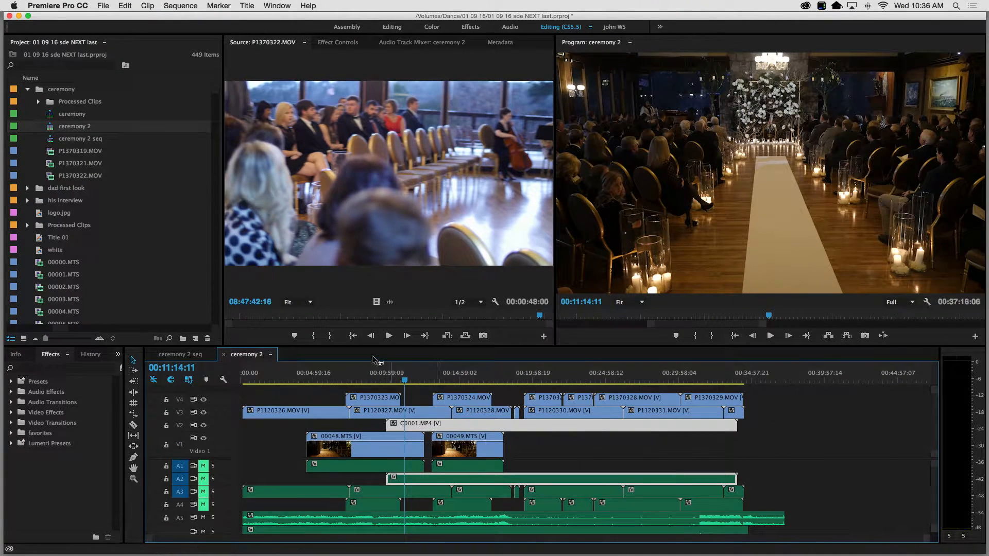
drag(374, 346, 372, 275)
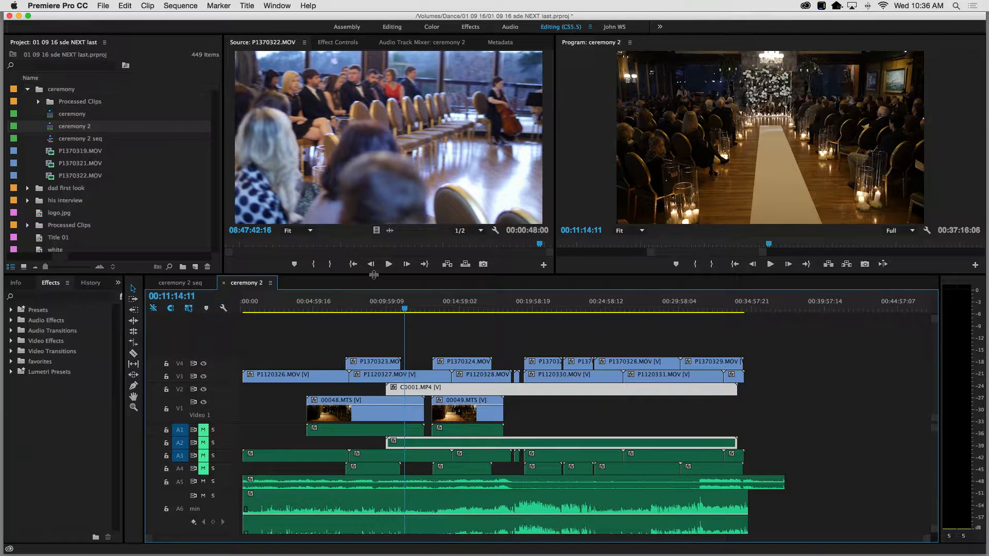
key(space)
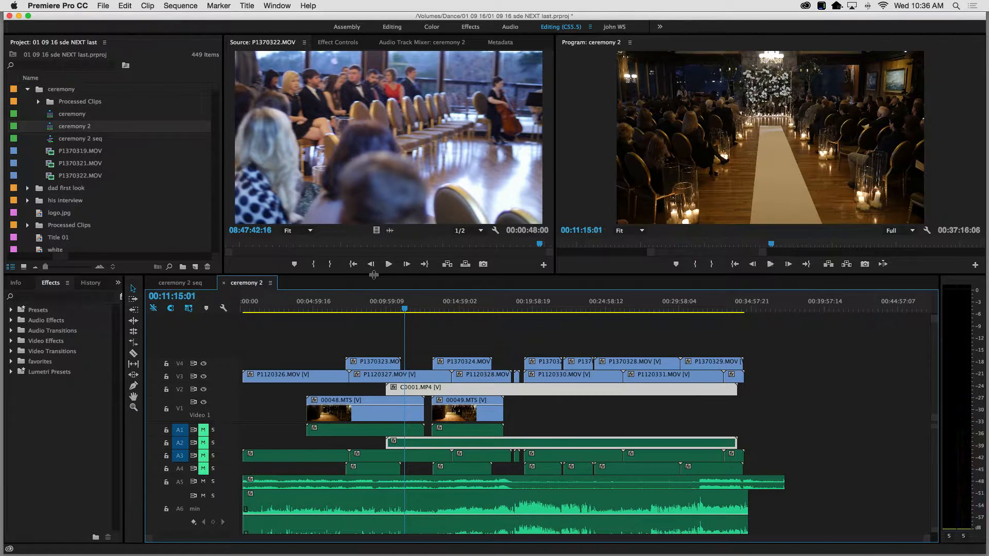
key(space)
key(space)
click(433, 338)
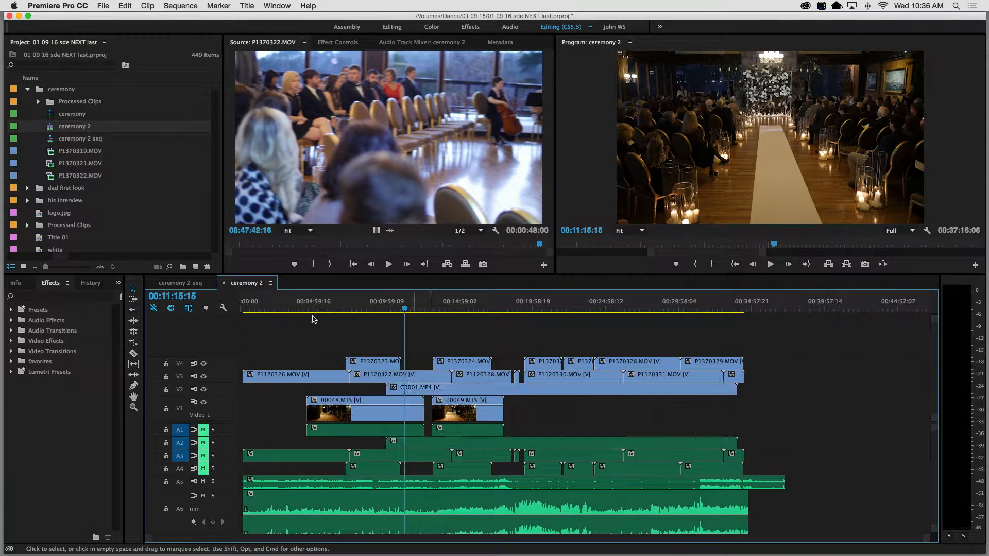
click(224, 283)
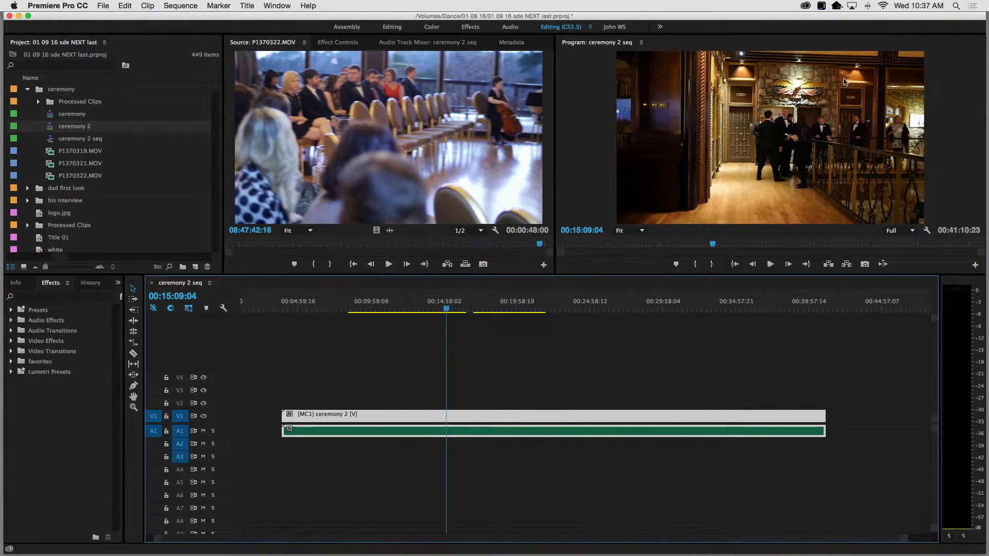
Set the Program monitor to Multi-Camera display and enlarge it by shrinking the Source monitor and the timeline area
click(926, 230)
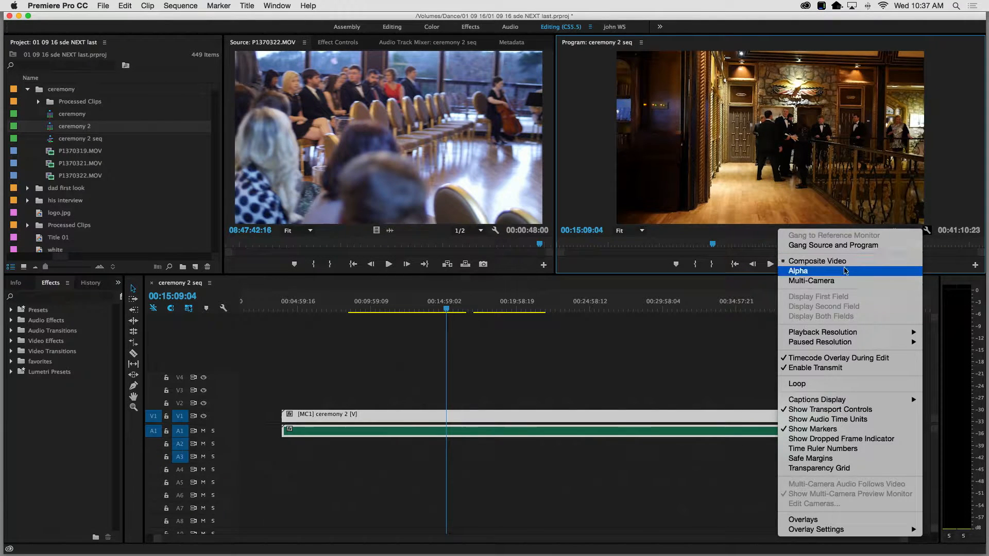
click(845, 270)
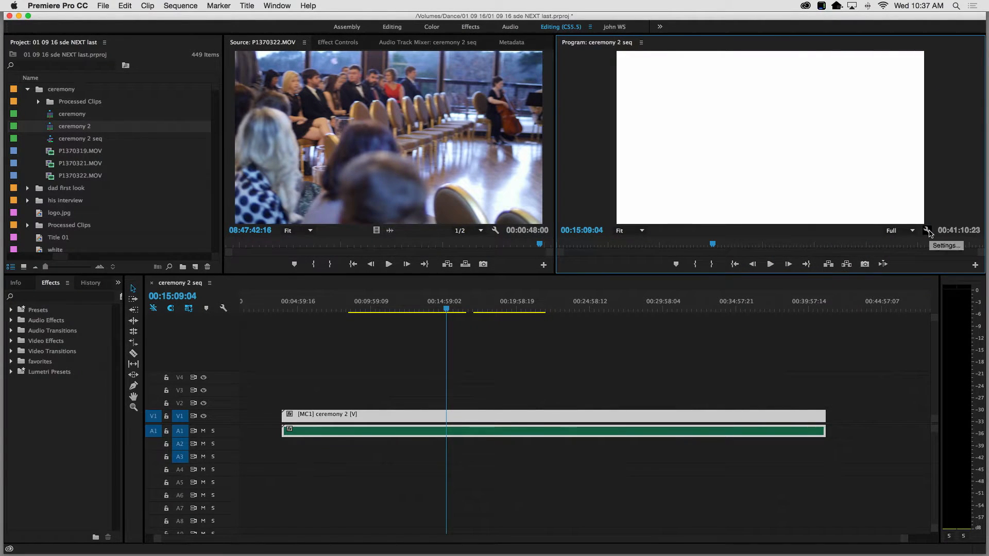
click(928, 232)
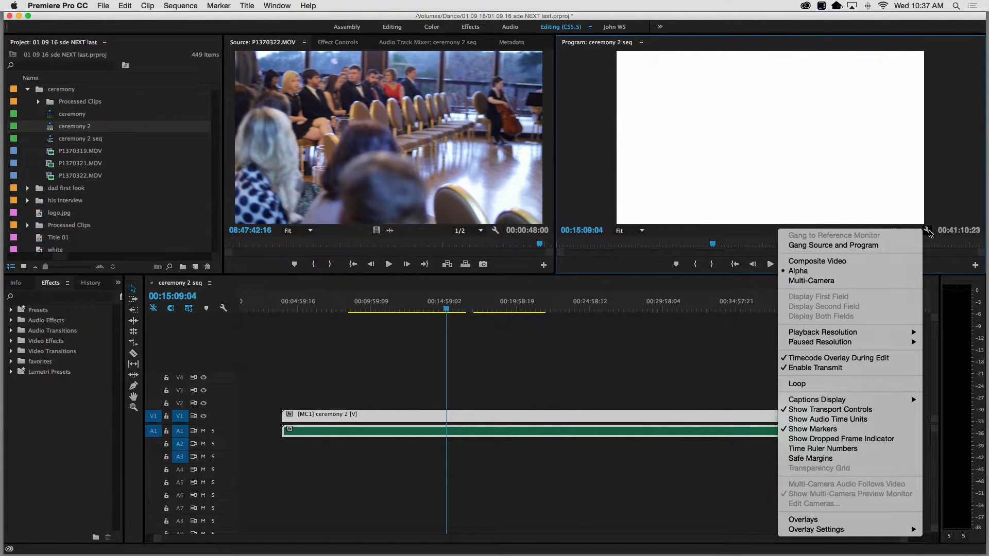
click(848, 281)
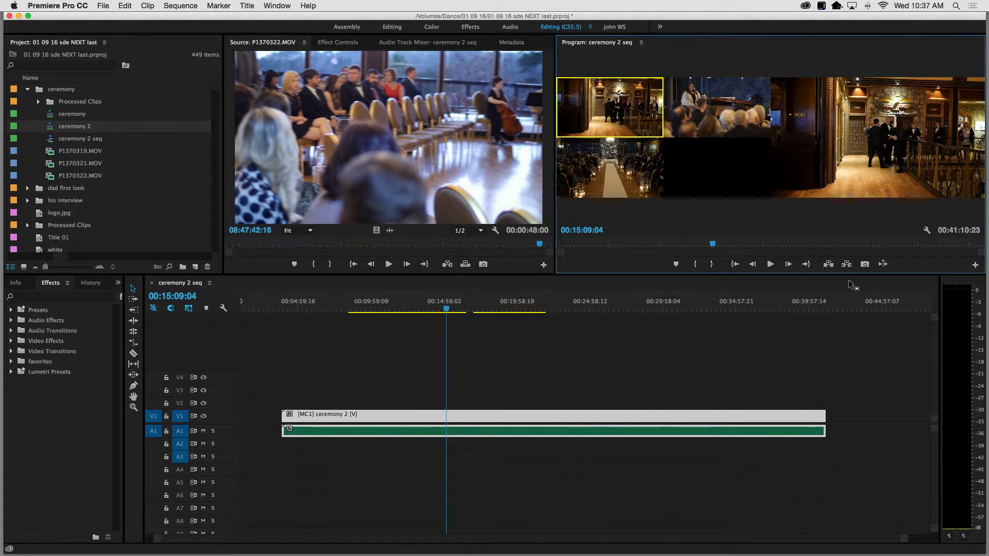
drag(555, 249, 344, 245)
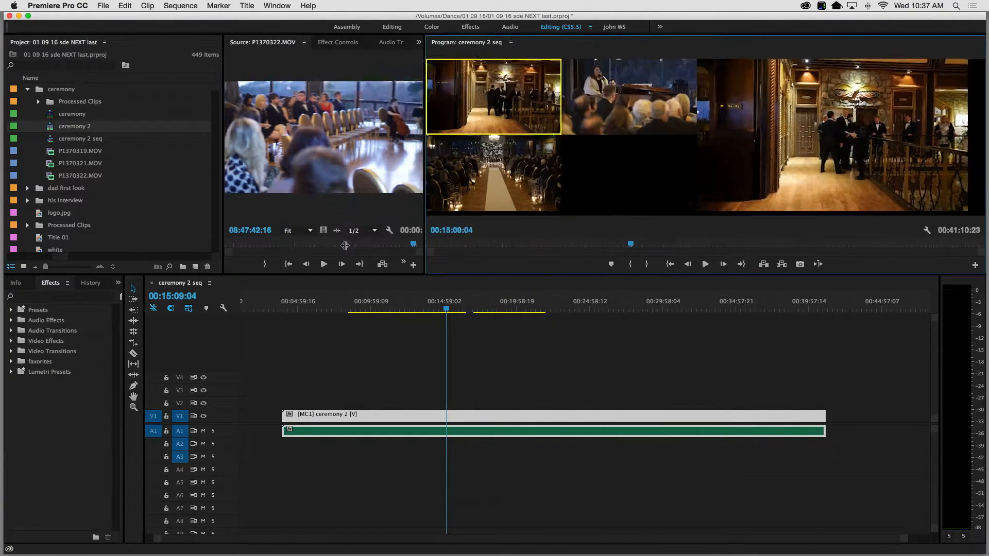
drag(406, 275, 402, 419)
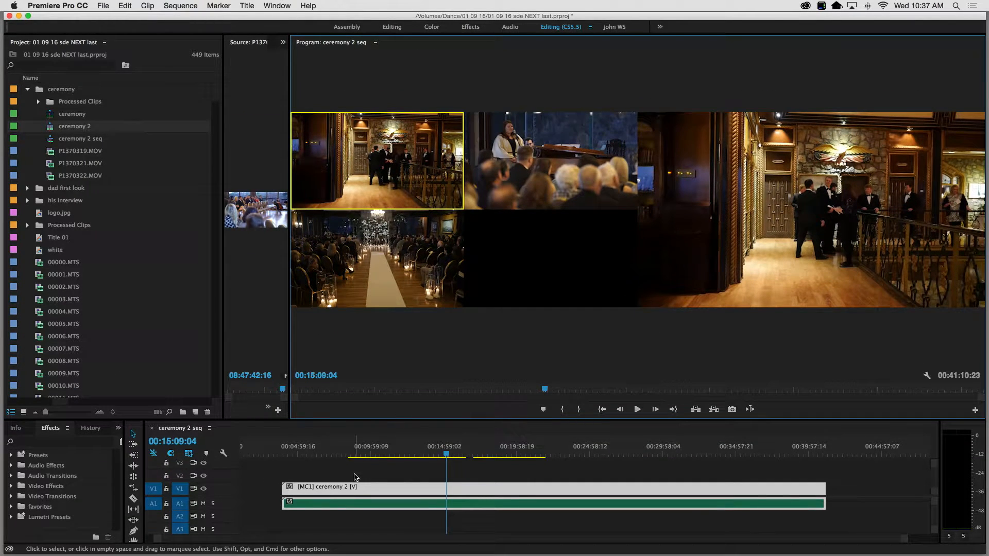
Preview the camera angles of ceremony 2 seq at about 7:40, 13:19 and 17:18
click(338, 451)
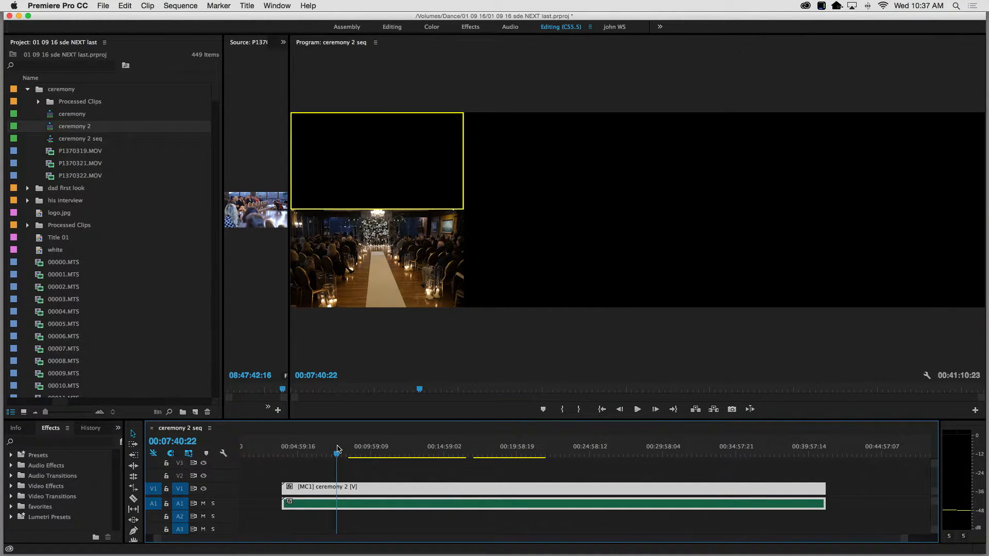
click(418, 450)
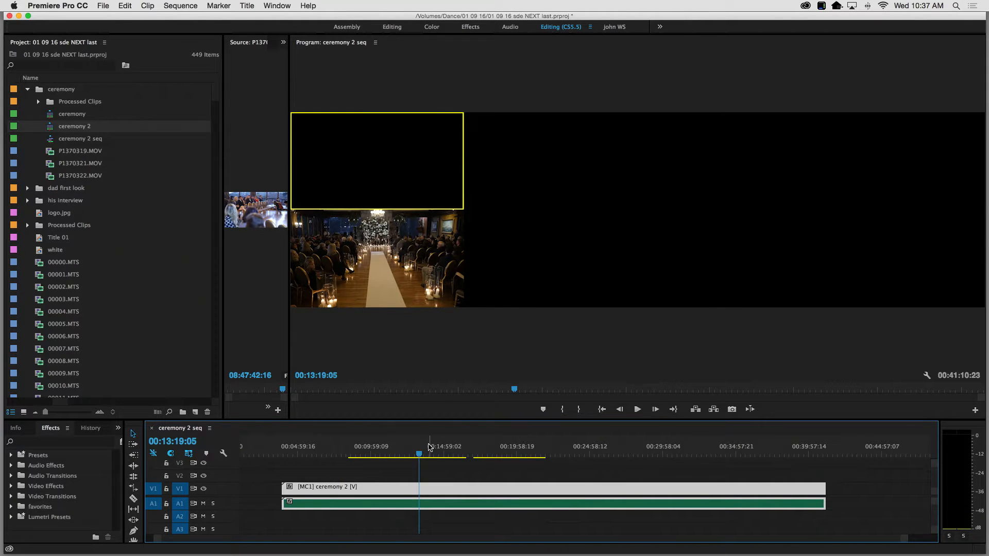
click(478, 451)
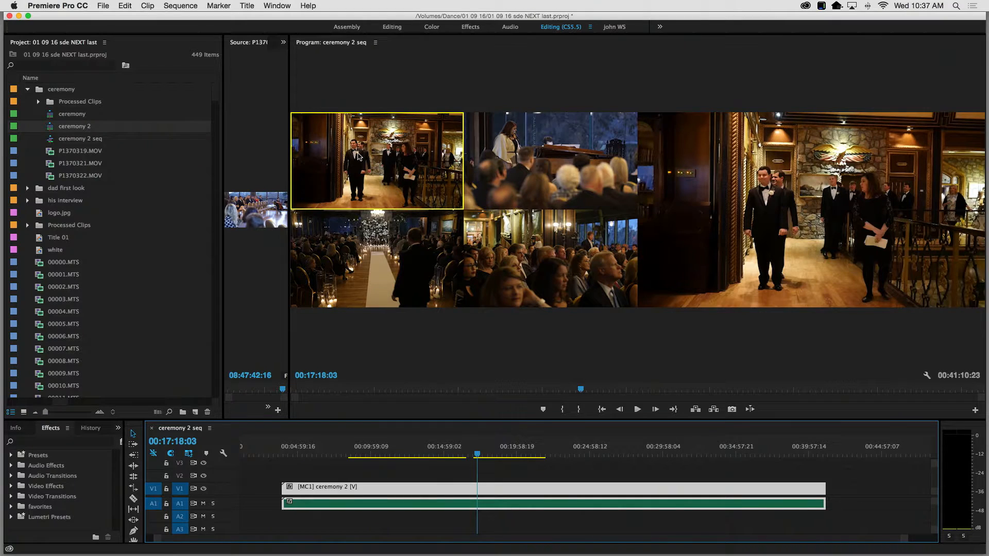
Switch the nested ceremony 2 clip through cameras 1, 2, 3 and 4 twice in the multicamera view at about 17:18
click(379, 156)
click(548, 154)
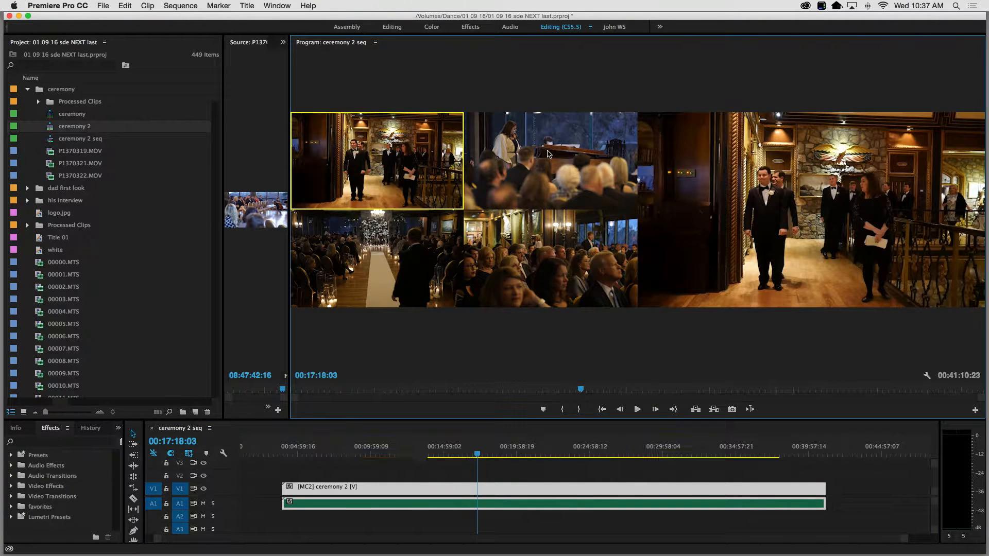
click(357, 252)
click(561, 280)
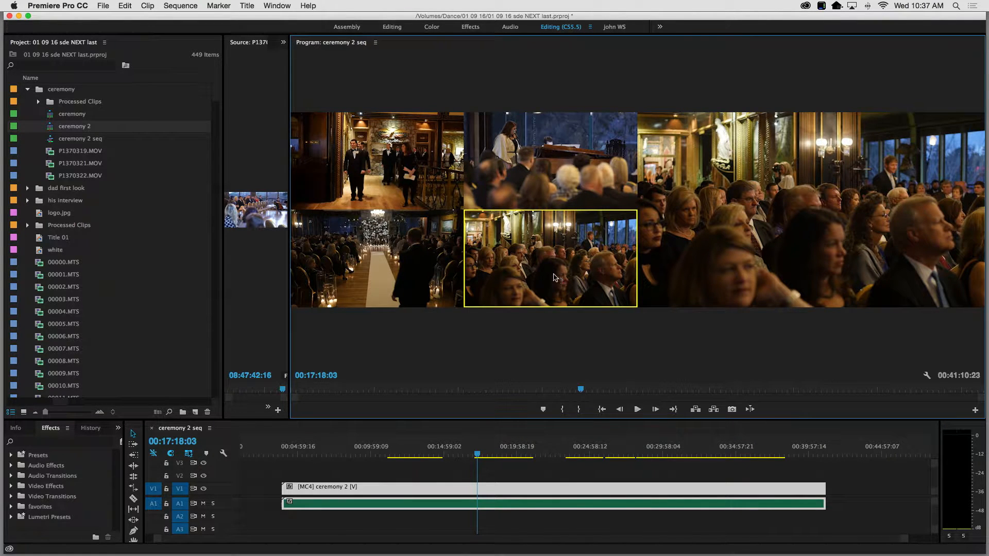
click(414, 187)
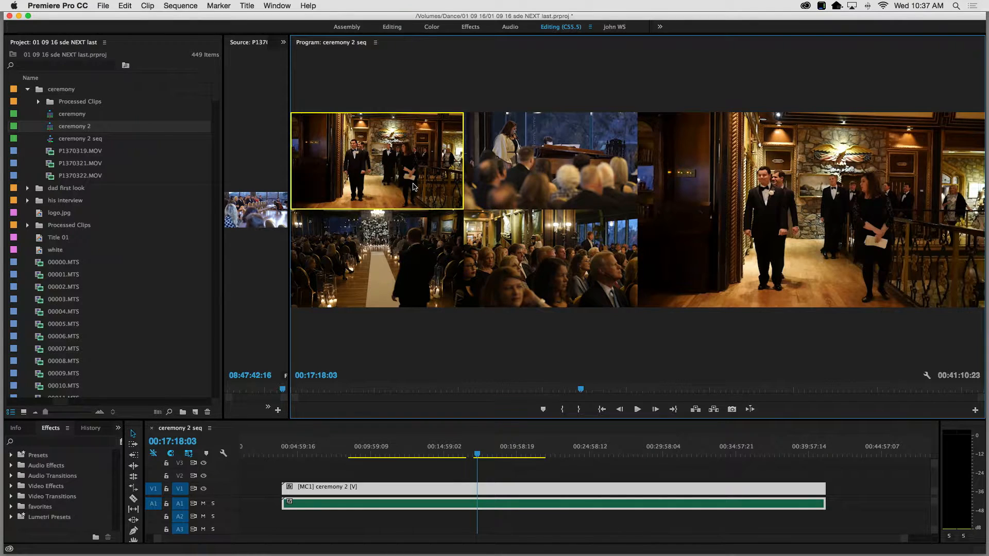
click(574, 192)
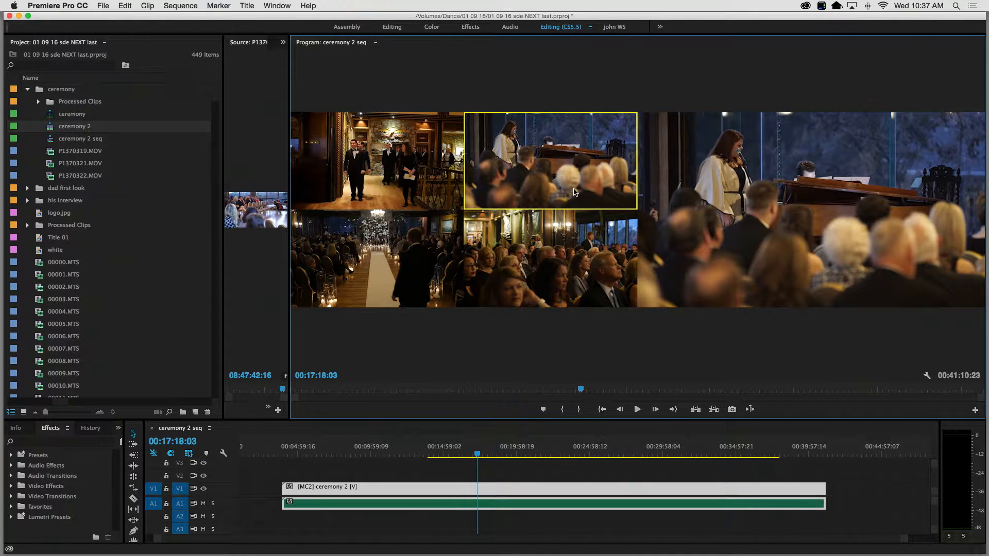
click(346, 272)
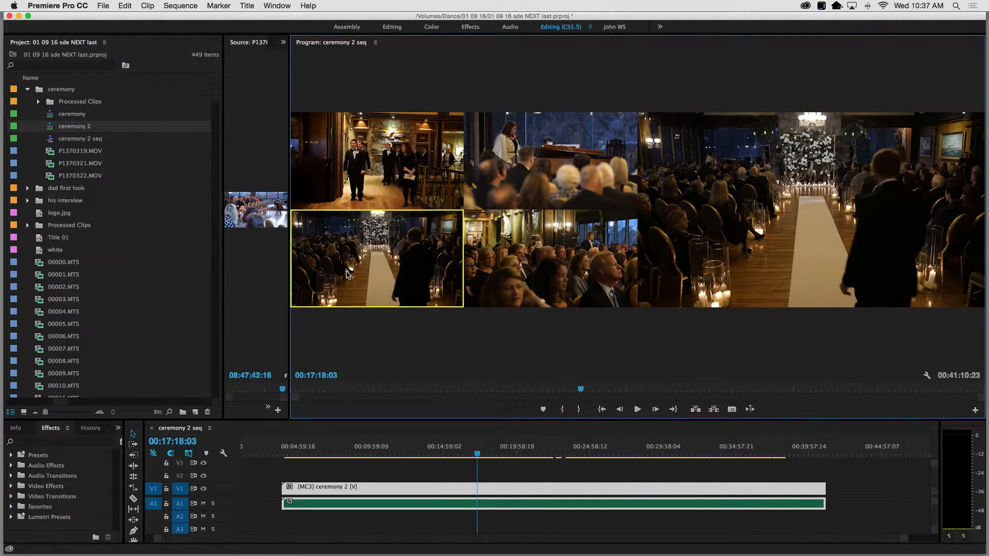
click(559, 284)
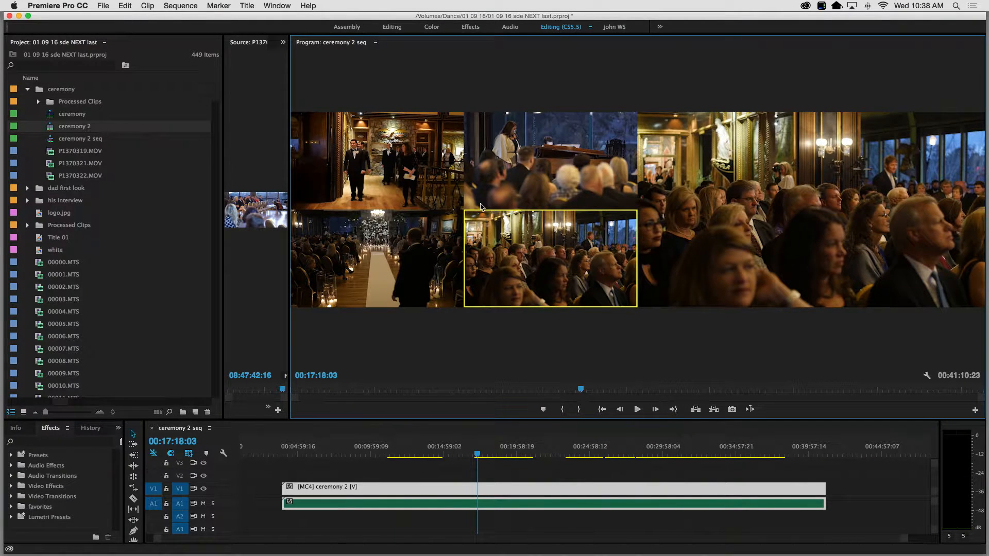
Alternate the ceremony 2 clip between cameras 1 and 2, and finish on cameras 3 and 4
click(397, 175)
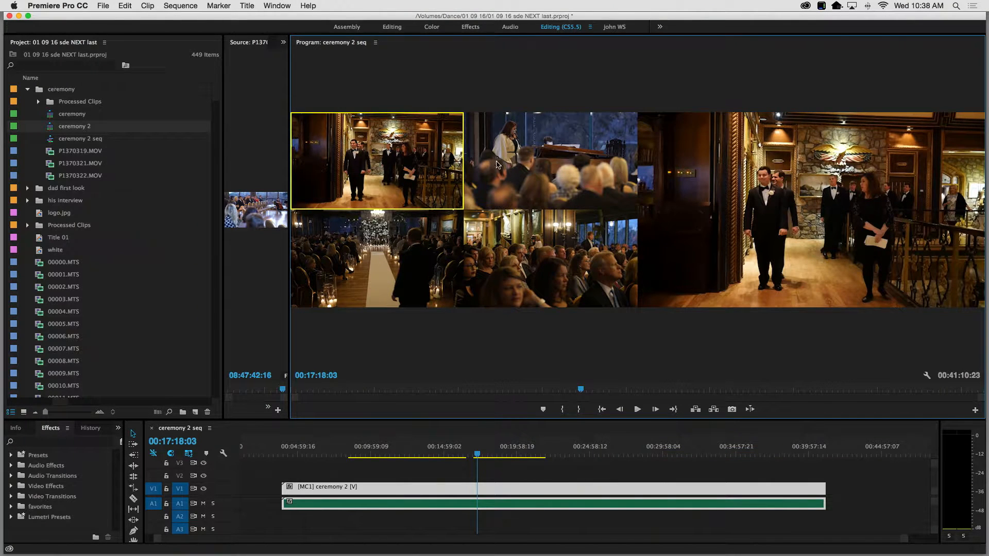
click(531, 164)
click(435, 164)
click(496, 164)
click(438, 166)
click(364, 278)
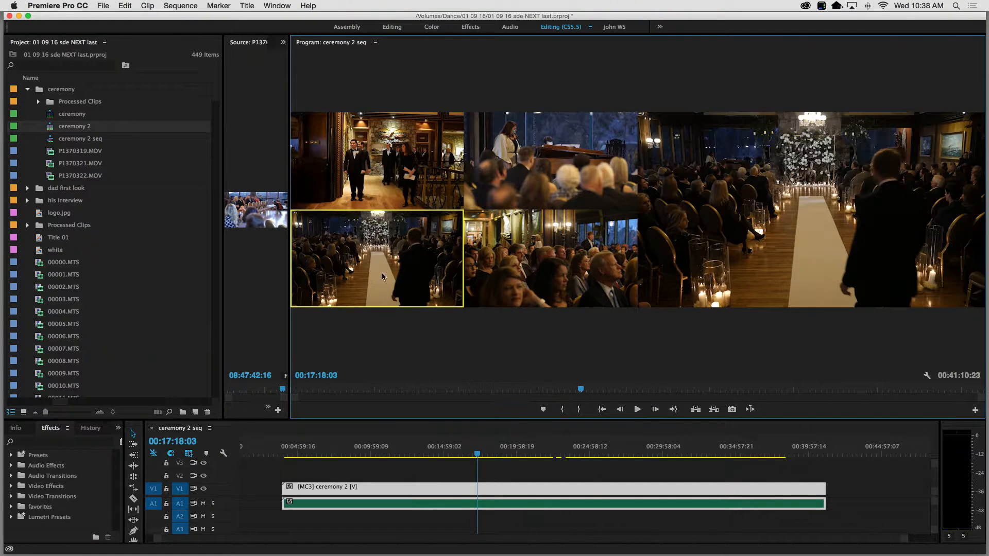
click(549, 268)
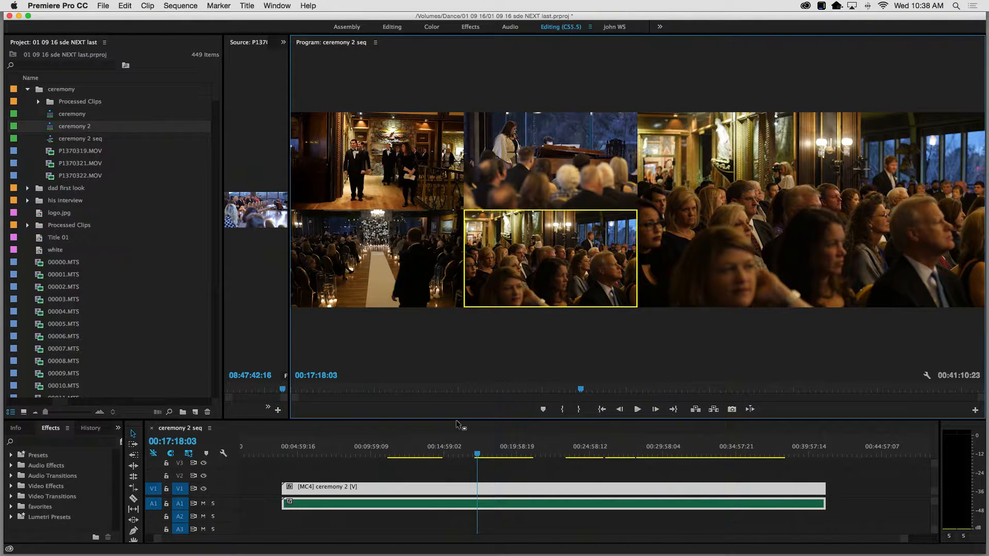
Give the timeline more height and cycle the ceremony 2 clip through all four camera angles, ending on camera 4
drag(457, 420, 453, 309)
click(431, 390)
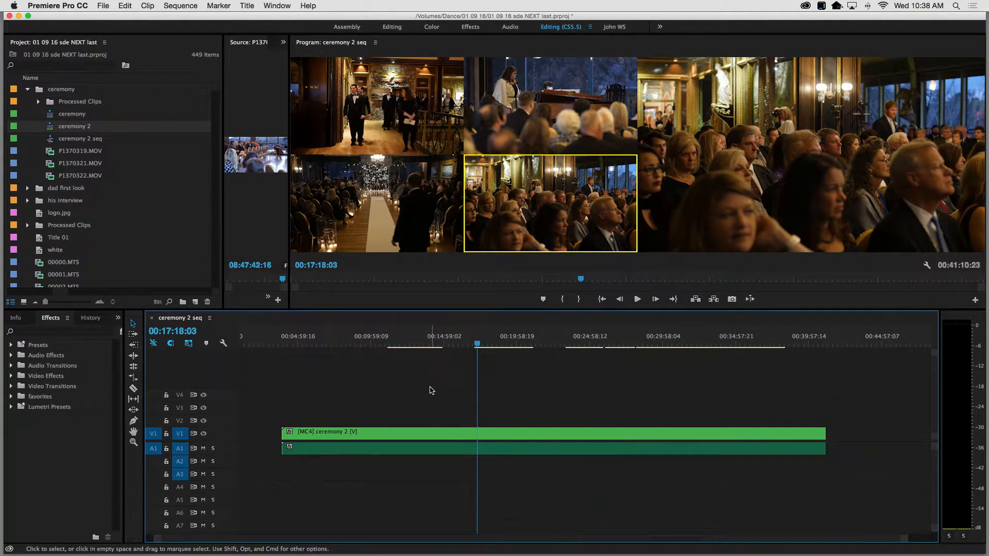
click(435, 136)
click(516, 130)
click(524, 177)
click(436, 189)
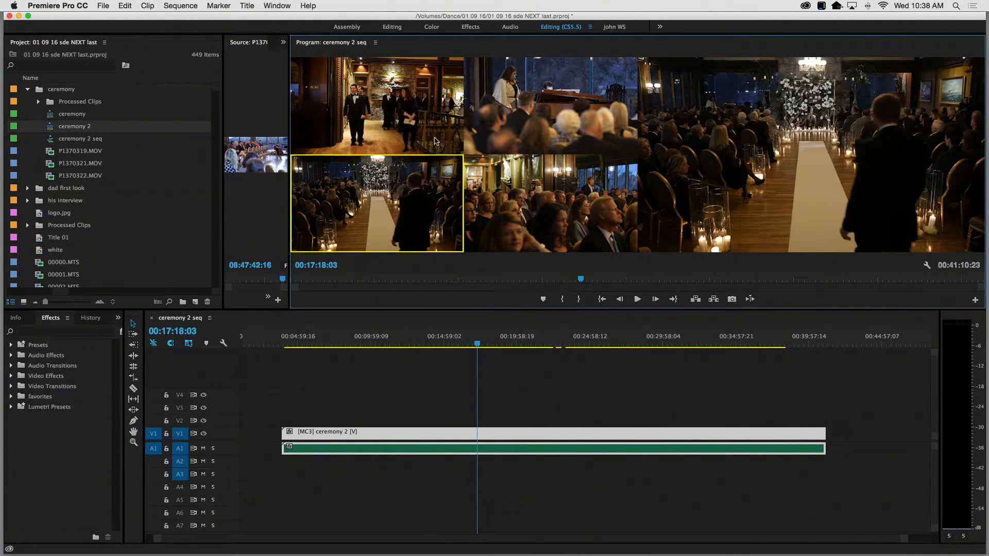
click(435, 140)
click(480, 137)
click(498, 188)
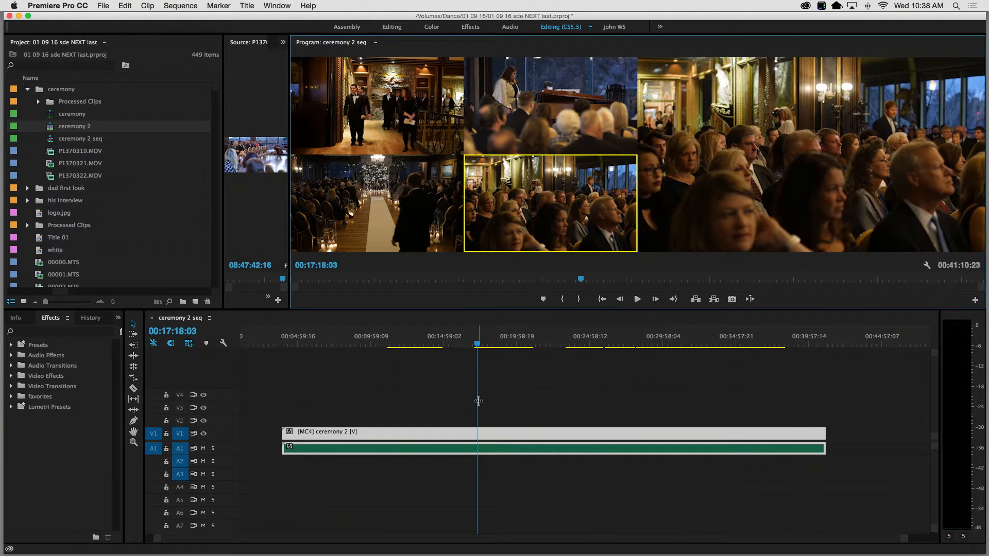
Open the nested ceremony 2 sequence in a taller timeline and trim its A5 and A7 audio clips to end with the A6 clip
double_click(470, 439)
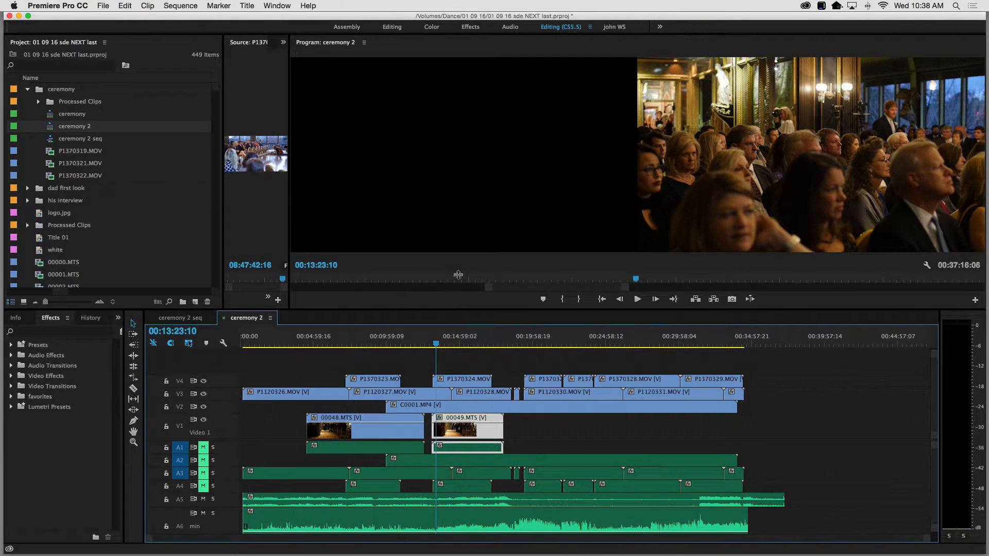
drag(447, 309, 447, 162)
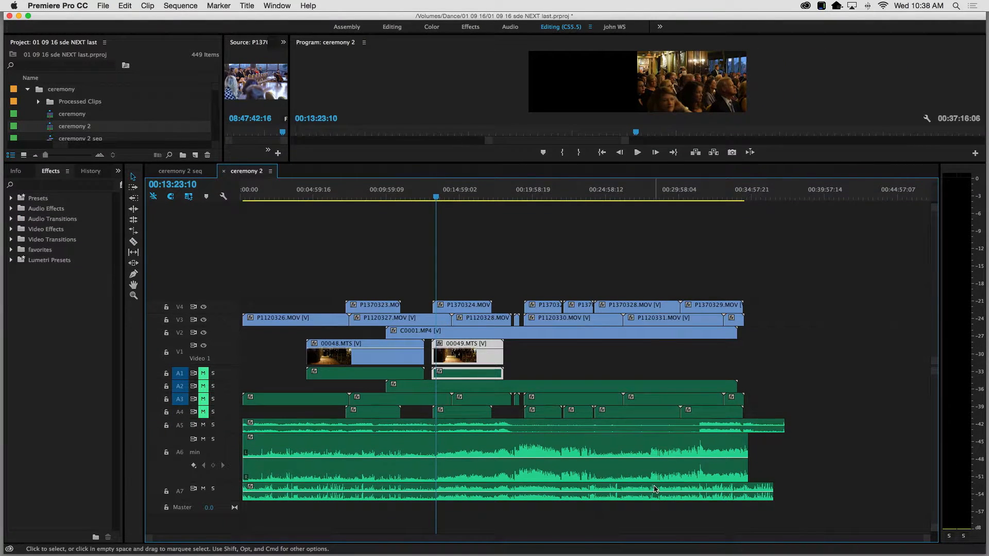
drag(786, 428, 748, 428)
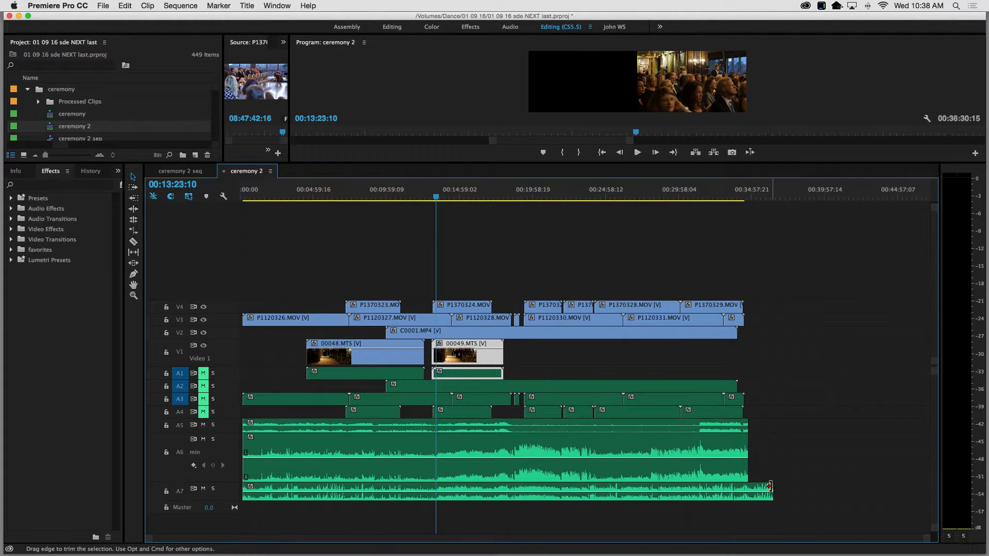
drag(768, 484, 747, 485)
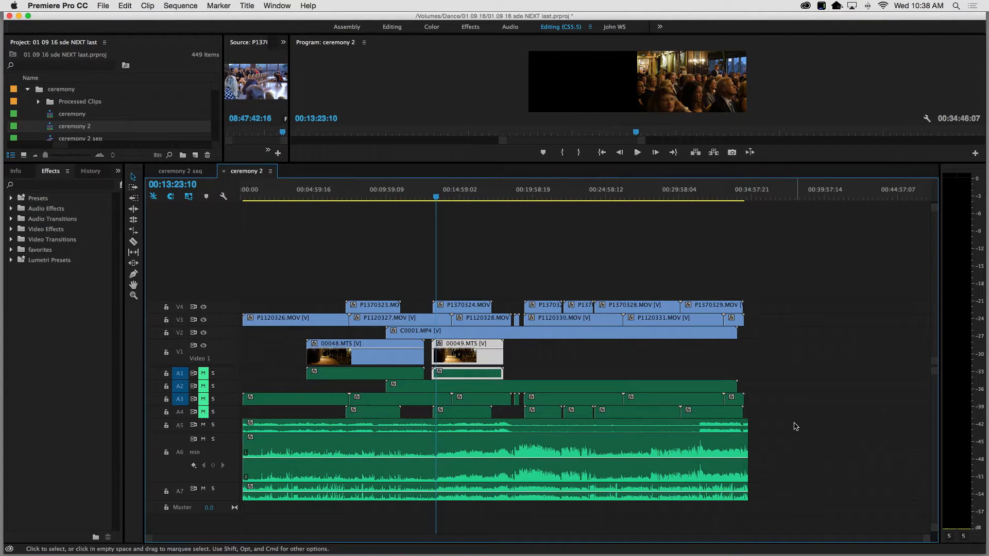
Shift the three long audio clips down one track and move 00048.MTS and 00049.MTS to V5 with their audio on A5
drag(797, 423, 556, 509)
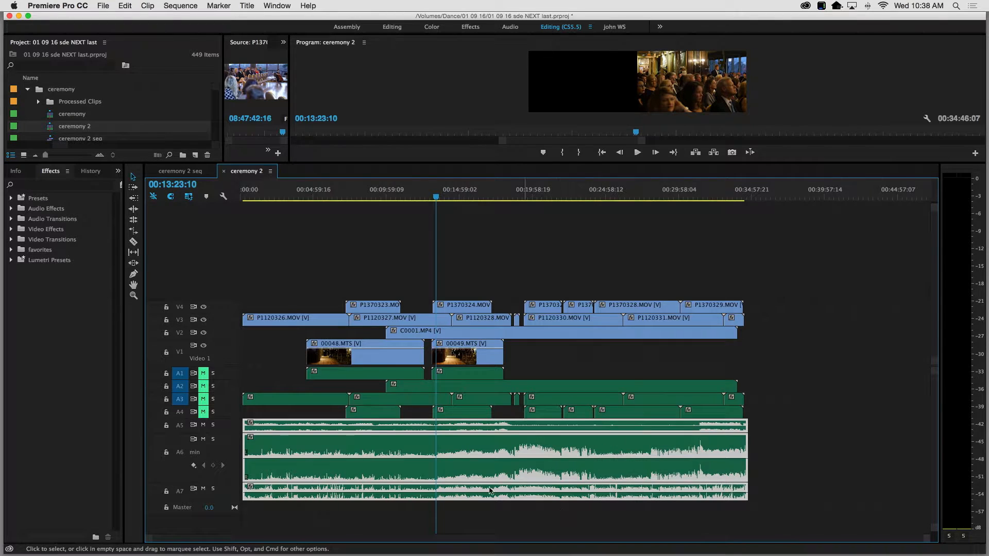
drag(262, 441, 258, 496)
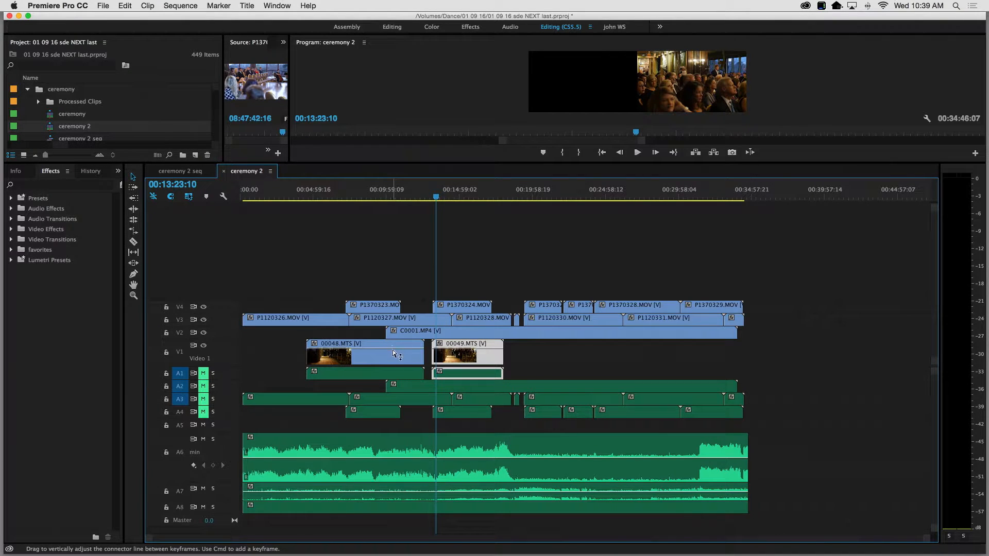
click(349, 357)
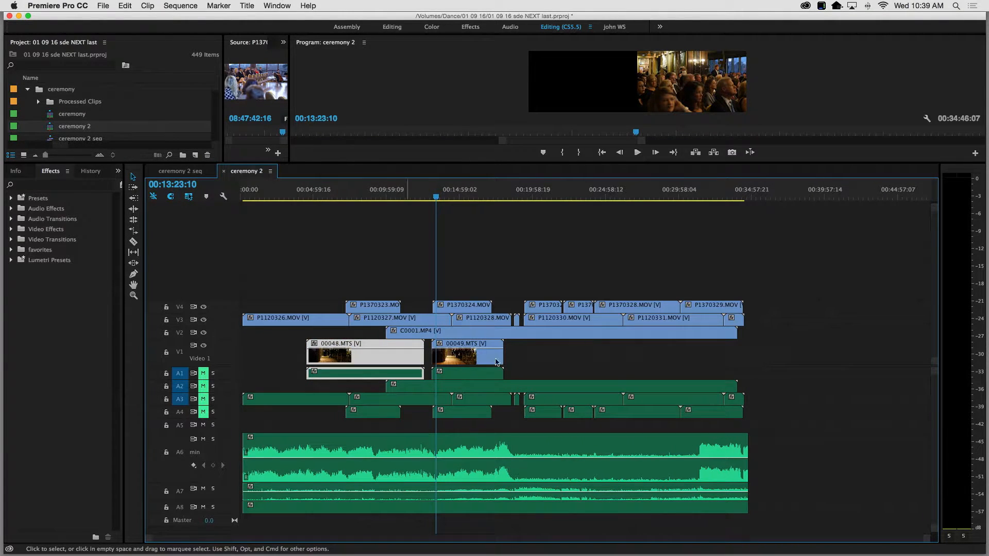
drag(535, 352, 347, 376)
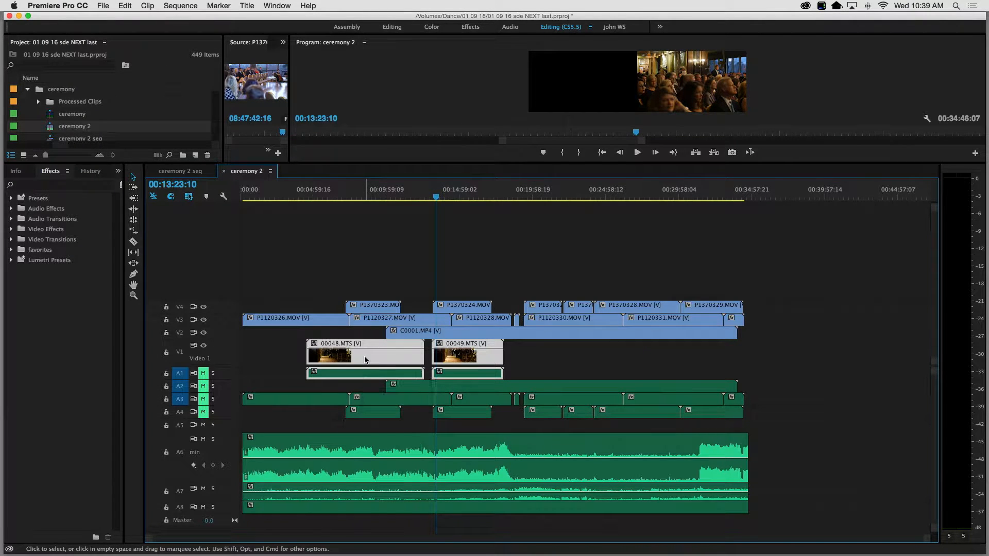
drag(365, 360, 366, 304)
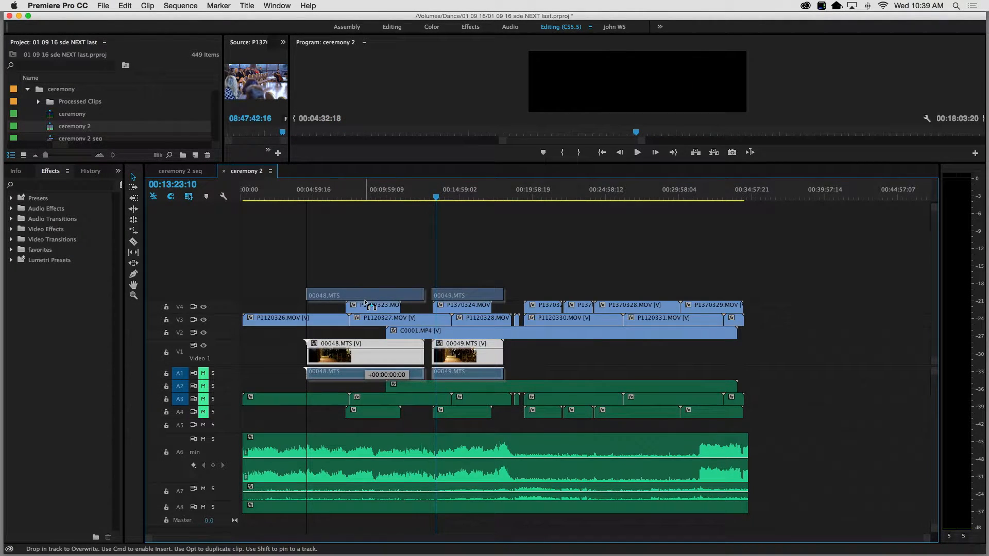
drag(365, 304, 363, 423)
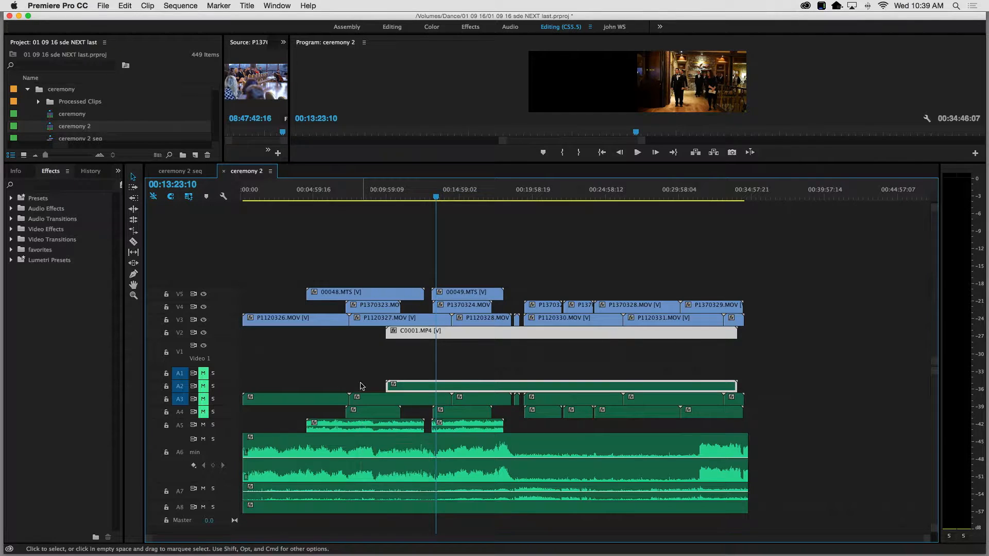
click(352, 363)
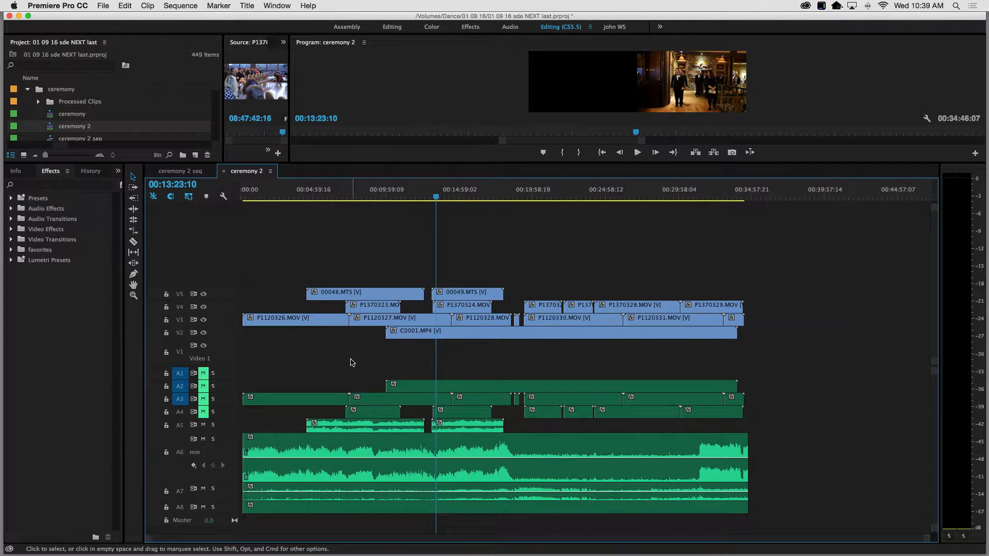
Preview the ceremony 2 sequence at about 20:48, 19:28 and 19:20
click(545, 190)
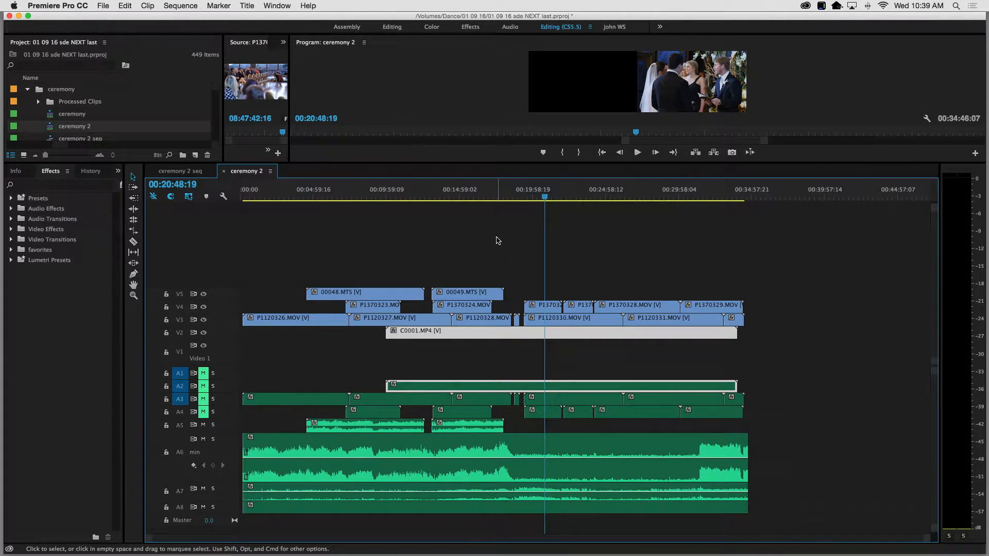
click(525, 195)
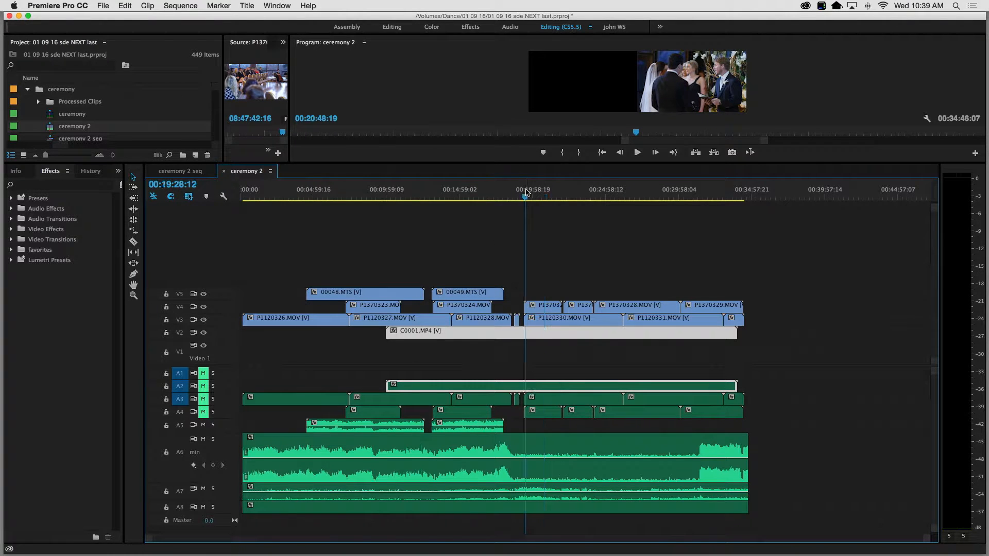
click(523, 196)
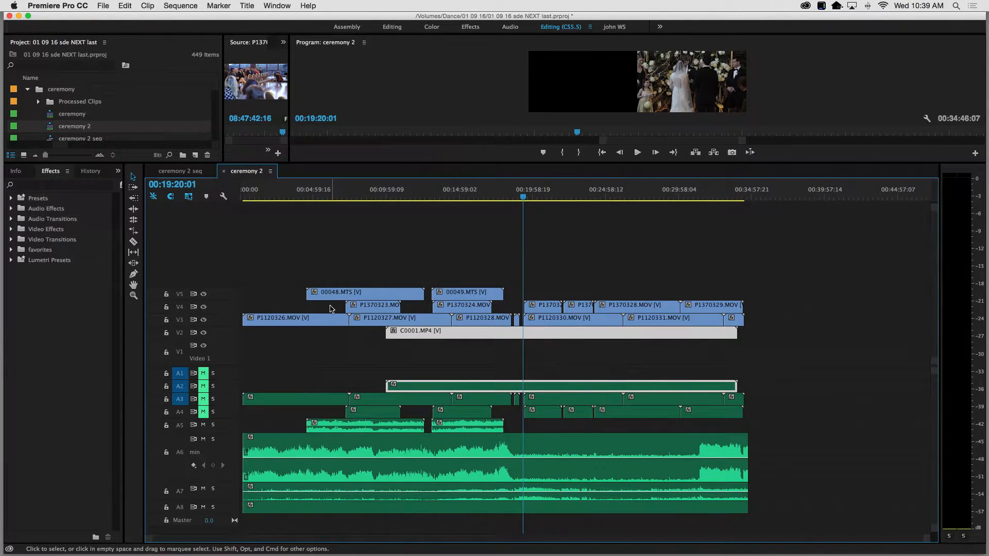
Move all the P1370 clips from V4 down to V1 with their audio on A1
drag(331, 307, 681, 313)
drag(782, 303, 354, 308)
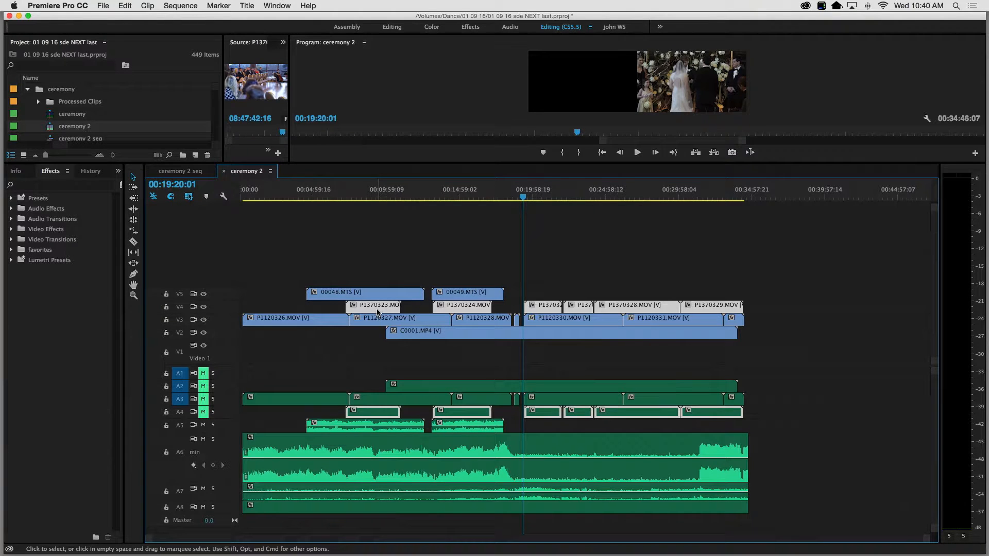
drag(379, 307, 380, 383)
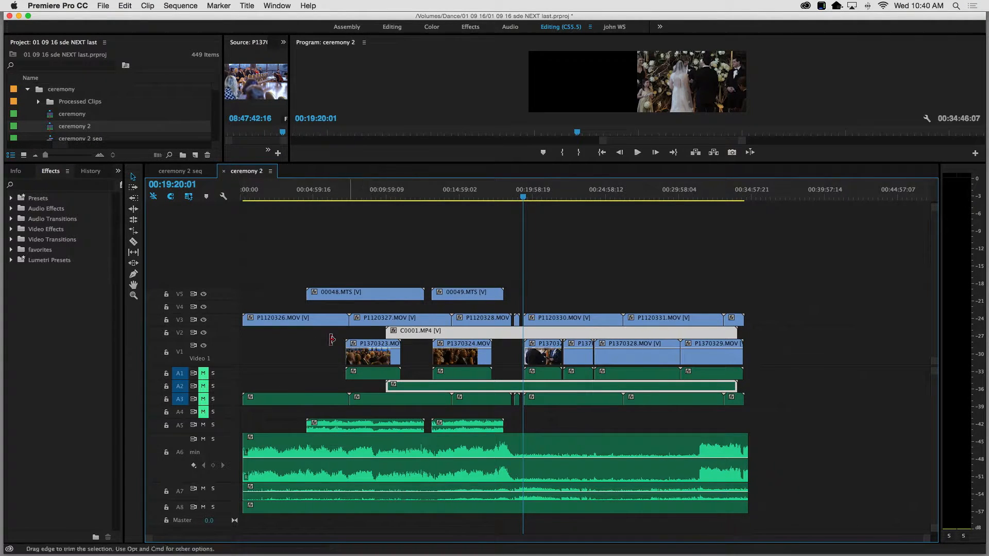
click(296, 346)
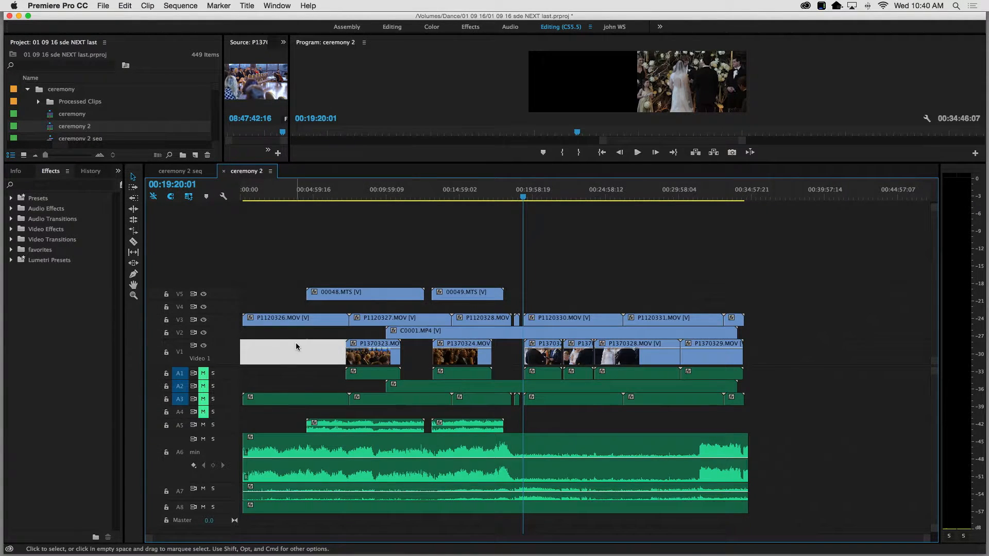
Enlarge the program monitor and preview the ceremony 2 sequence at about 19:15, 20:50 and 16:09
click(495, 334)
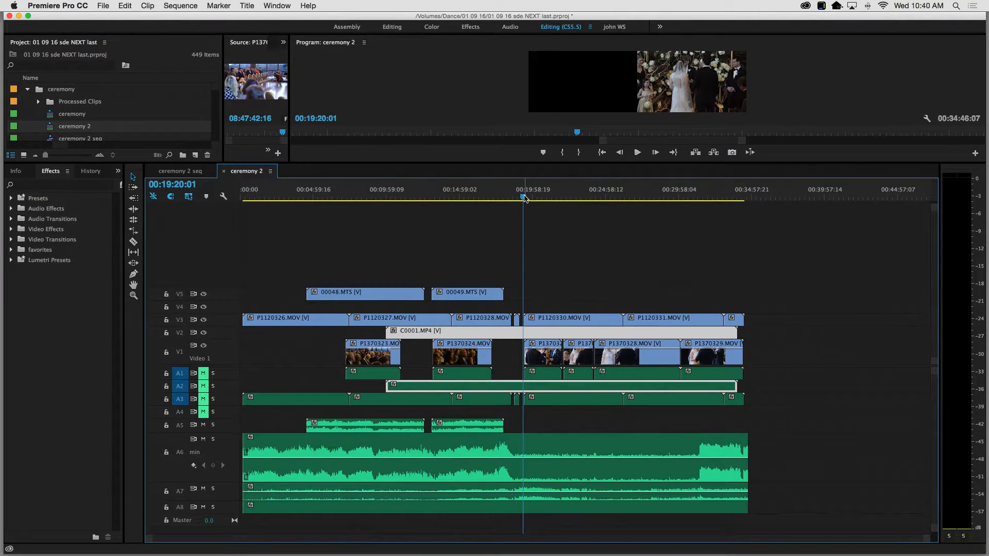
drag(523, 196, 521, 196)
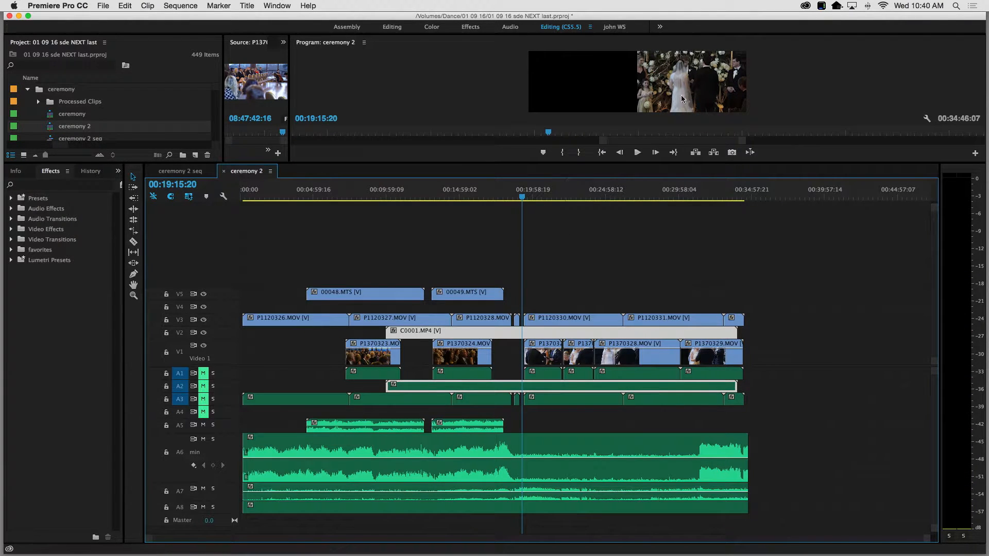
drag(584, 165, 587, 296)
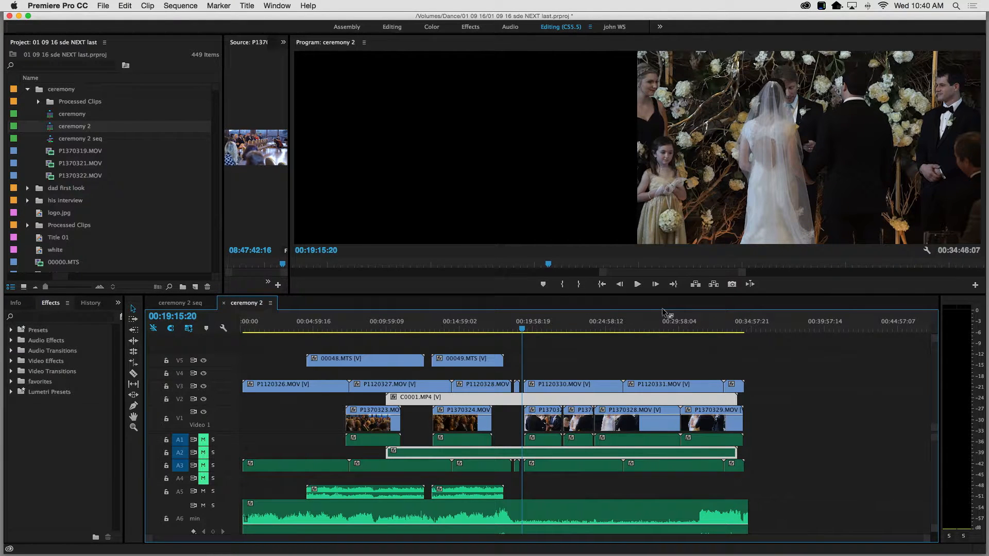
click(546, 324)
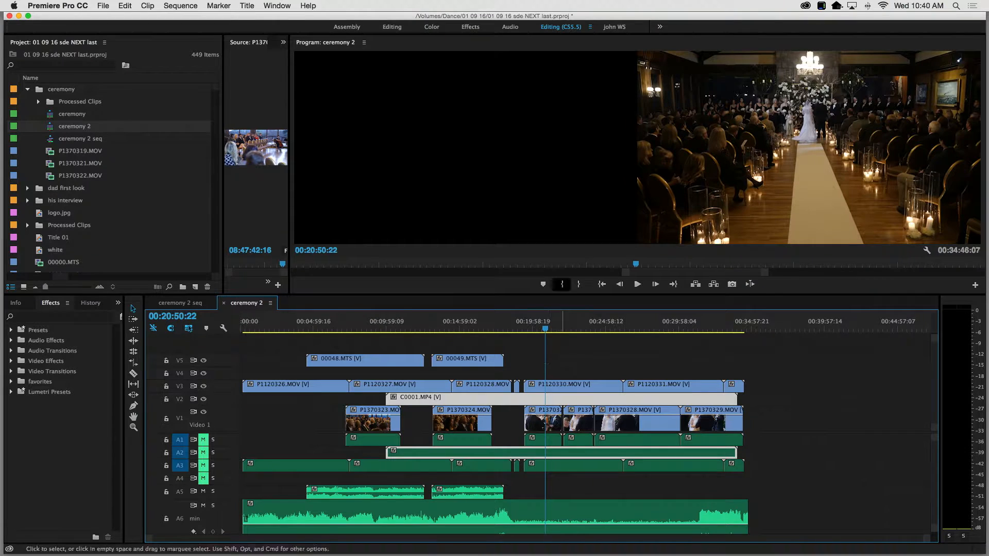
click(477, 324)
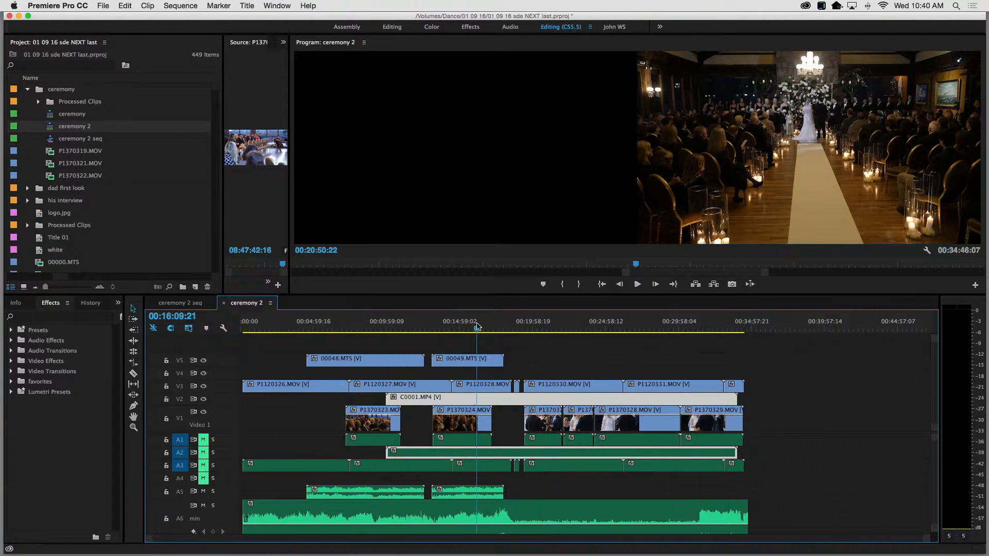
Move 00049.MTS and 00048.MTS down to V4 with their audio on A4
click(470, 362)
drag(469, 366, 476, 482)
drag(364, 362, 355, 478)
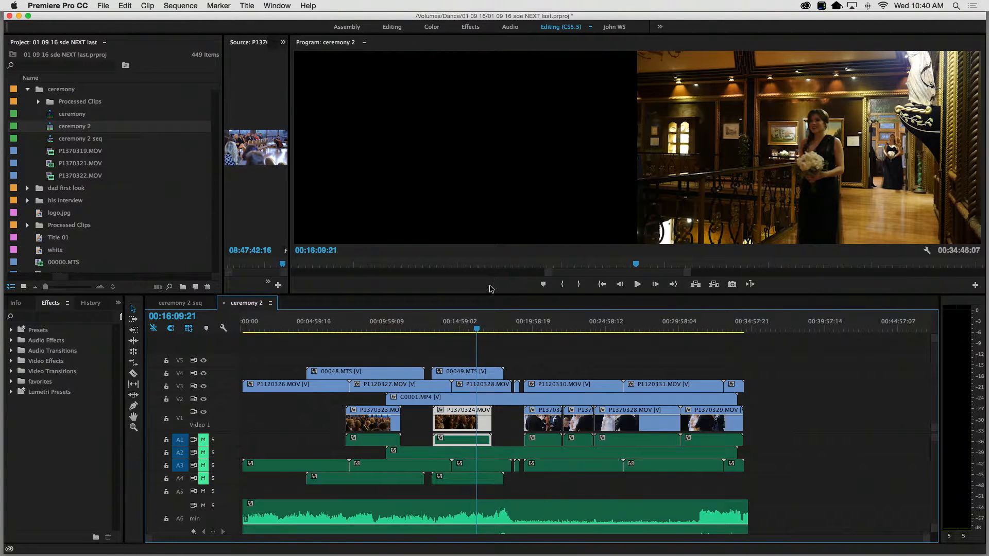
Give the timeline more height and delete all empty video and audio tracks from the ceremony 2 sequence
drag(489, 294, 489, 123)
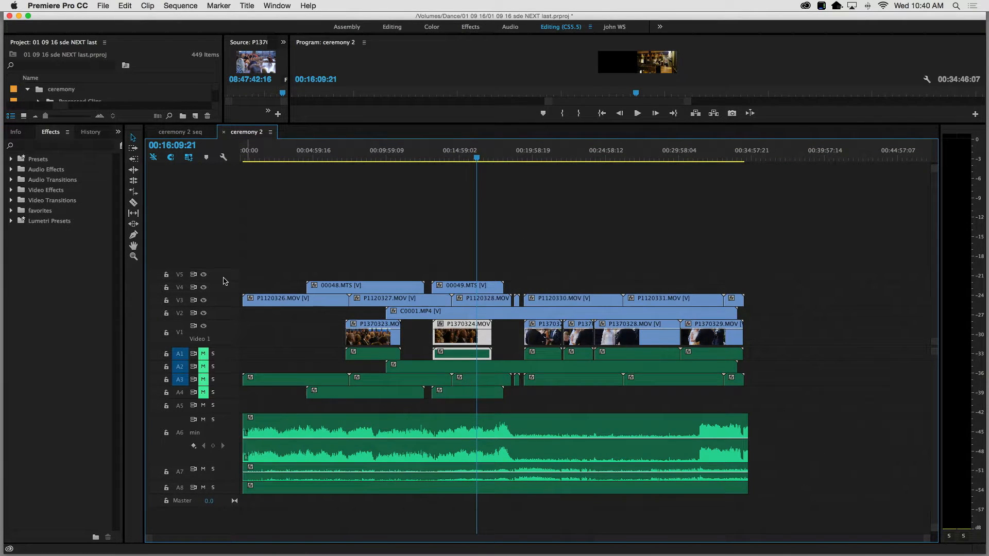
click(288, 275)
right_click(221, 279)
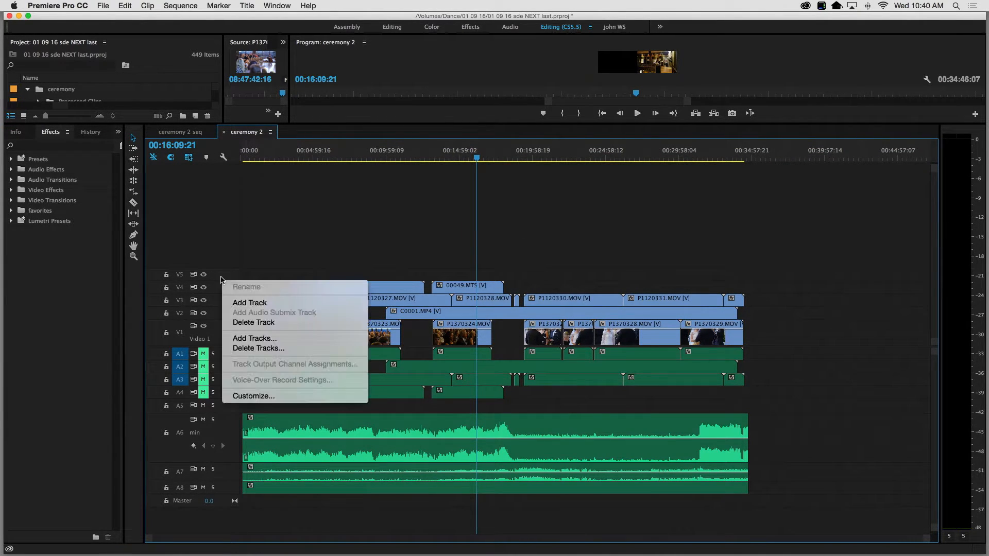
click(258, 348)
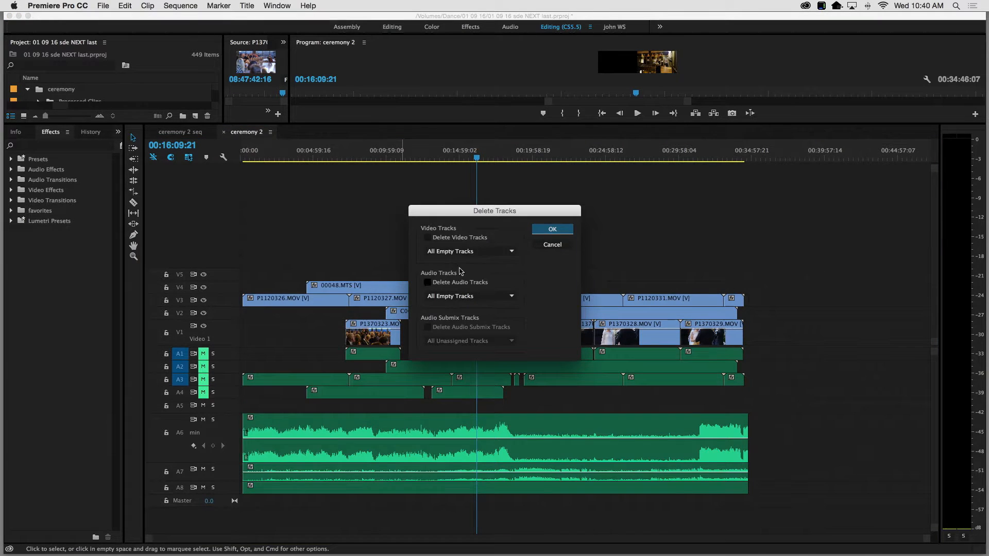
click(429, 237)
click(427, 282)
click(562, 231)
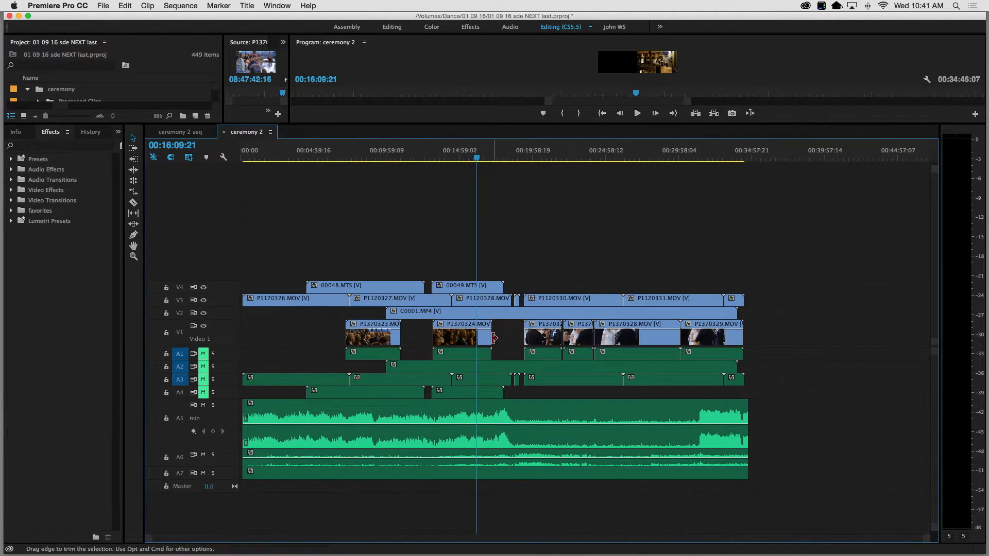
drag(524, 335, 497, 338)
drag(433, 338, 413, 336)
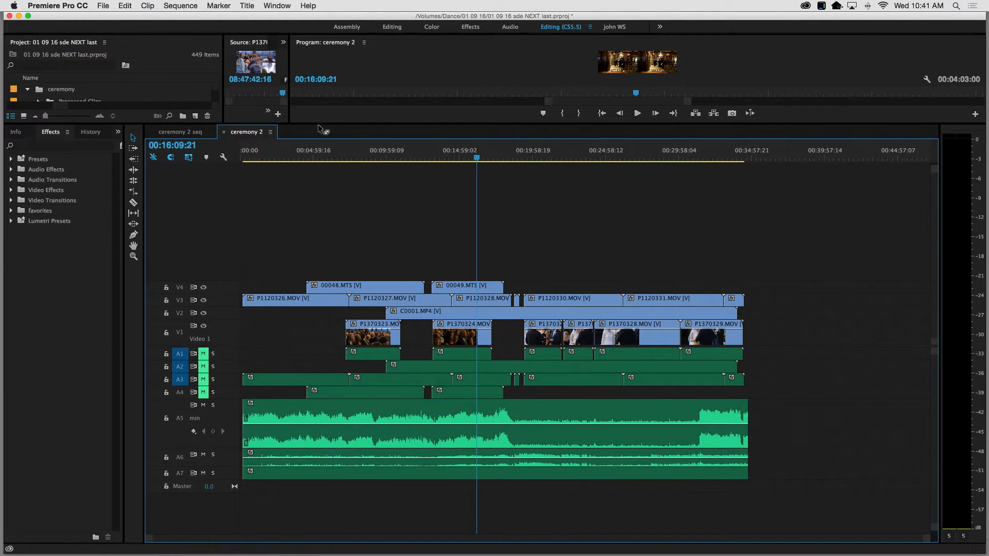
Close the nested ceremony 2 sequence and show ceremony 2 seq at about 18:04 in an enlarged program monitor
drag(319, 125, 316, 242)
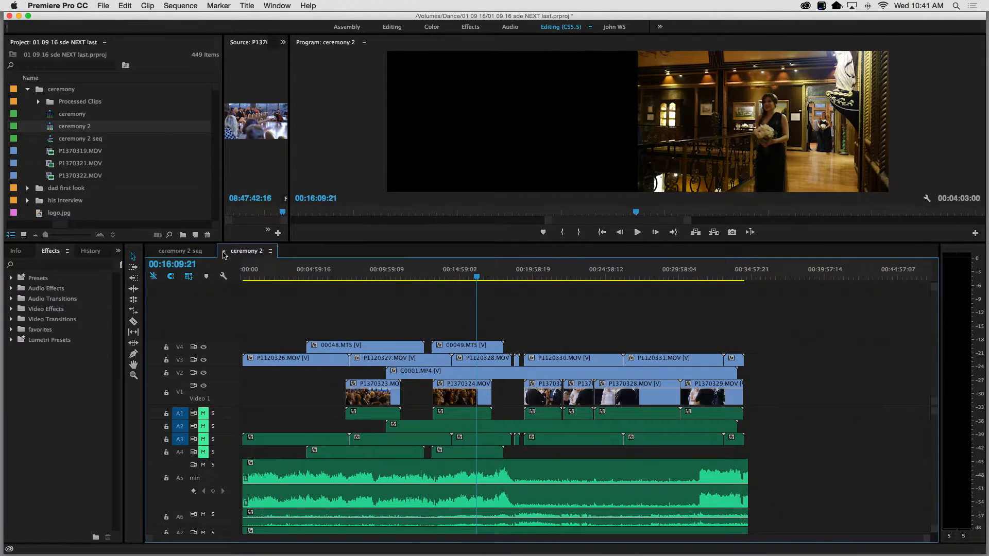
click(224, 251)
click(370, 277)
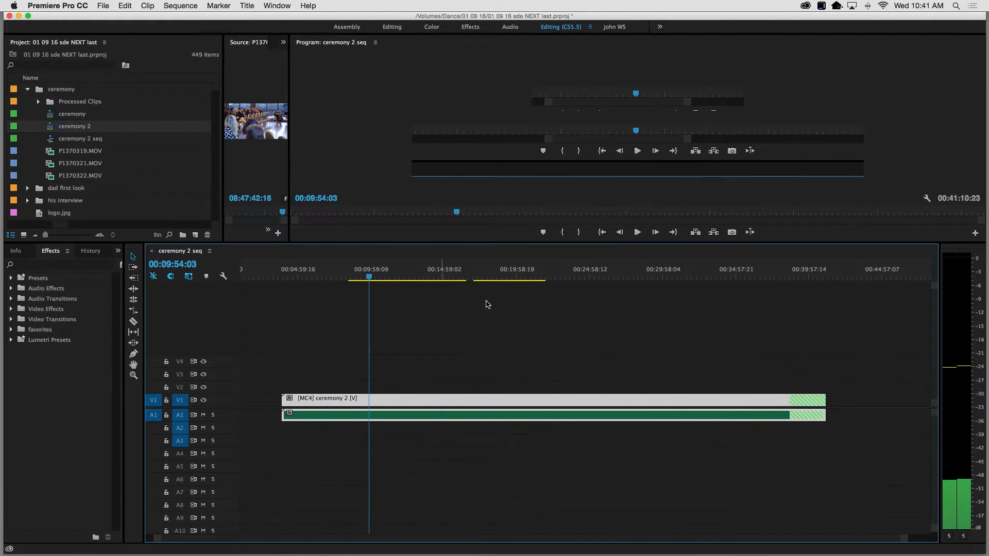
click(489, 276)
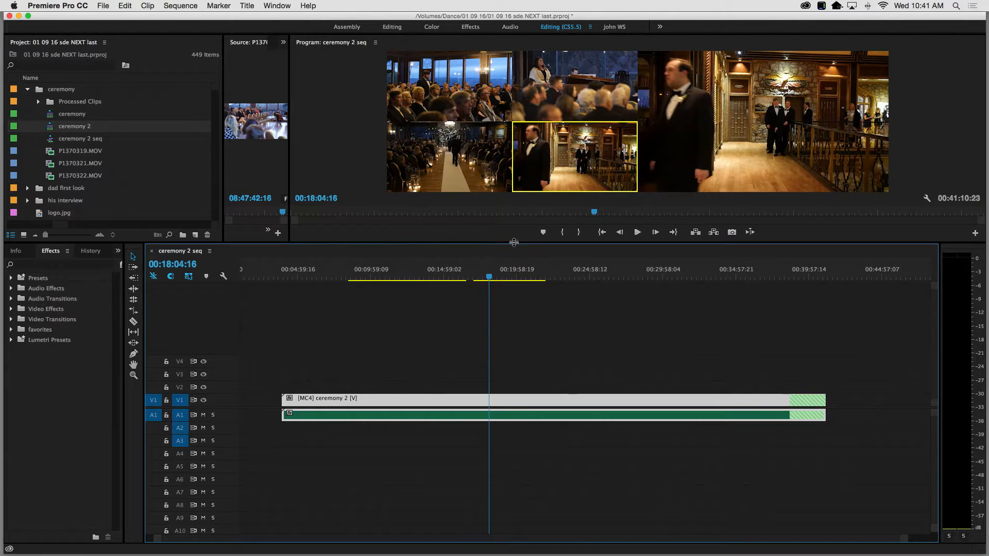
drag(513, 244, 502, 345)
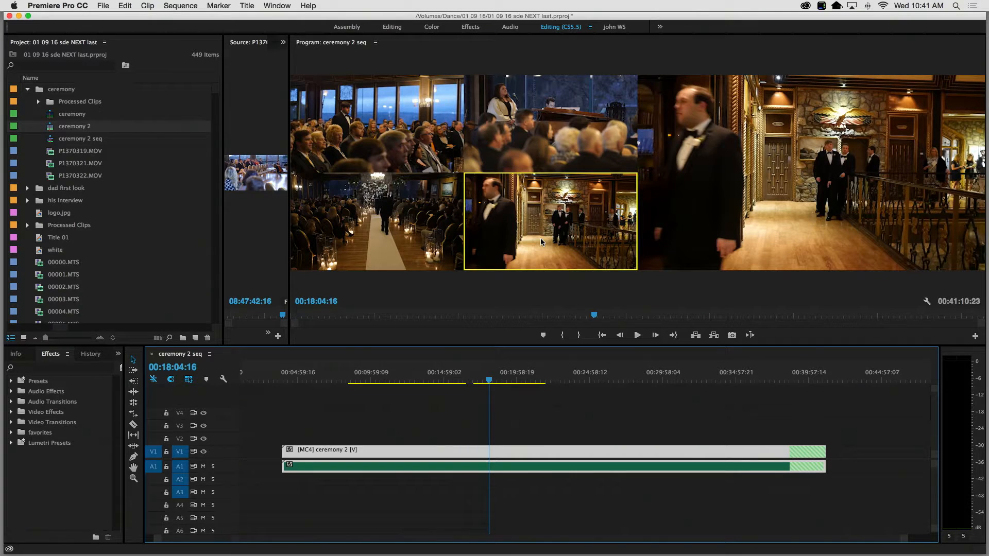
Cycle the ceremony 2 clip through camera angles 1, 2 and 3 in the multi-camera view, ending on camera 4
click(411, 132)
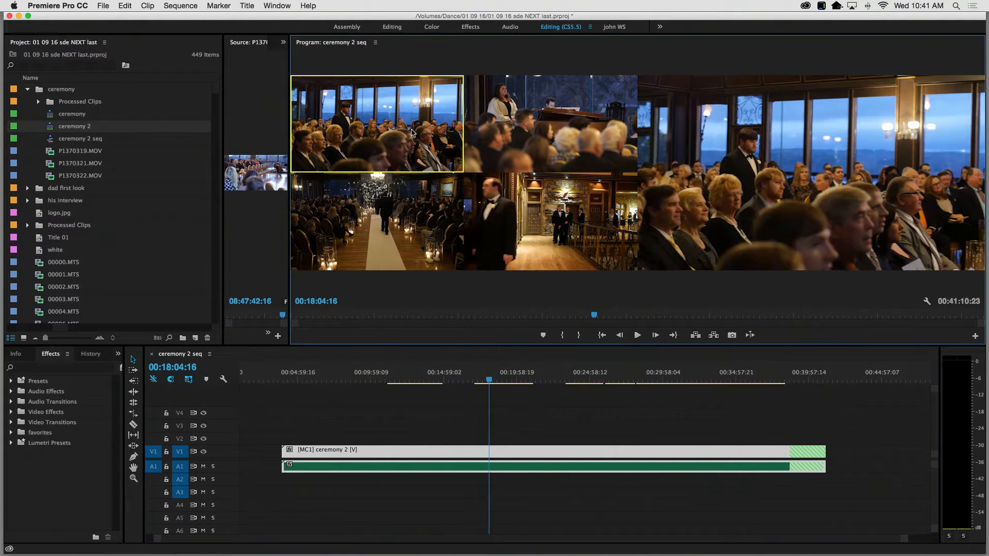
click(577, 136)
click(389, 145)
click(523, 135)
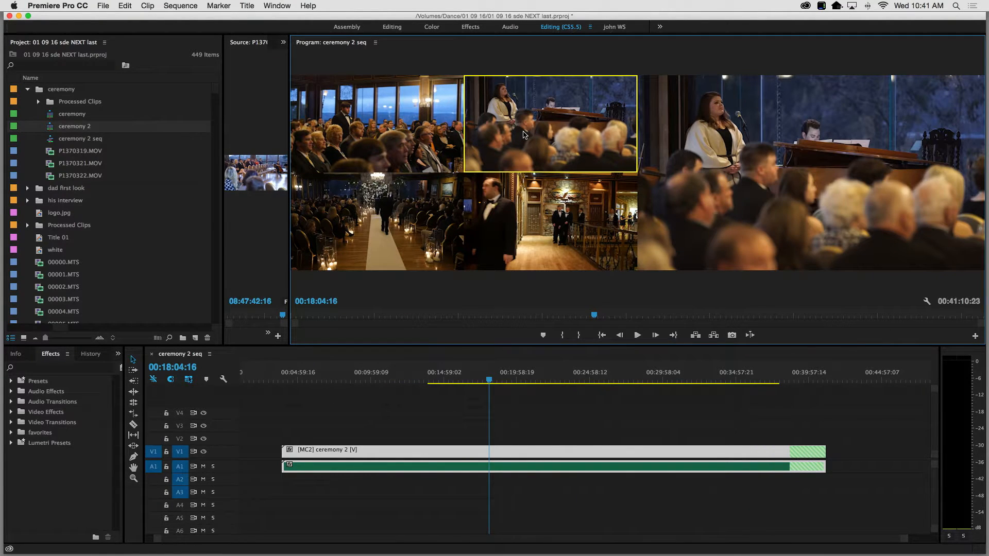
click(386, 216)
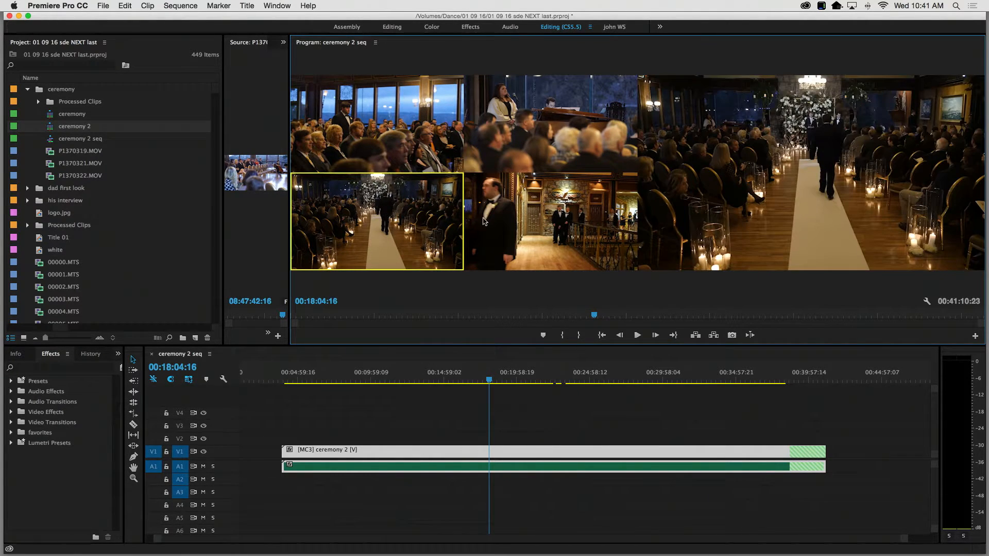
click(561, 214)
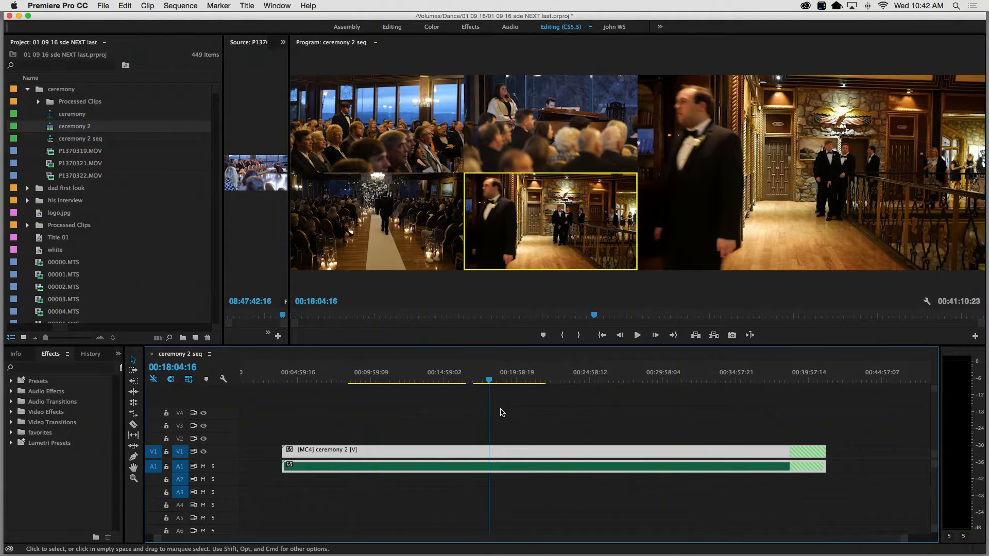
Scrub ceremony 2 seq from about 10:49 to 19:52, play it briefly, and check the camera angles at about 6:29 and 11:25
click(383, 375)
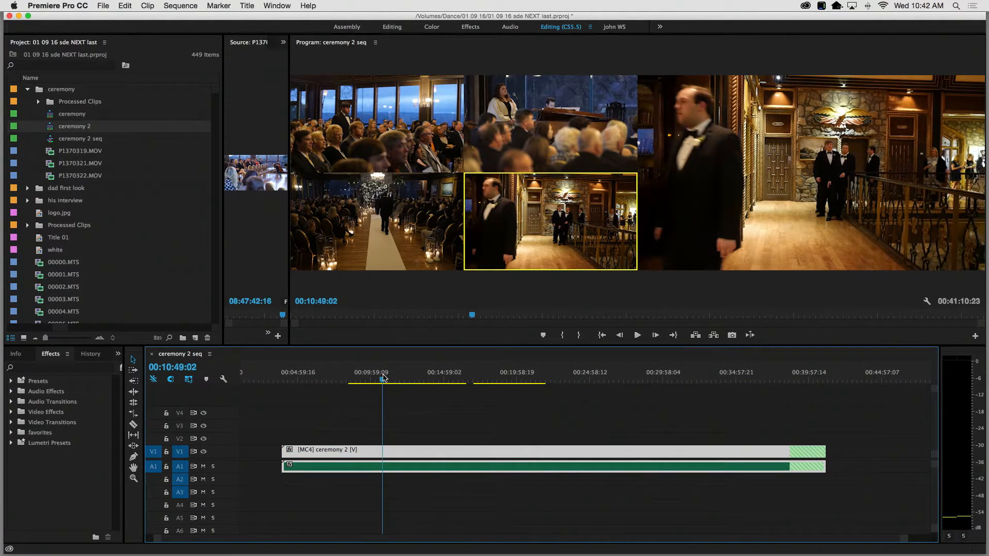
drag(383, 377, 518, 373)
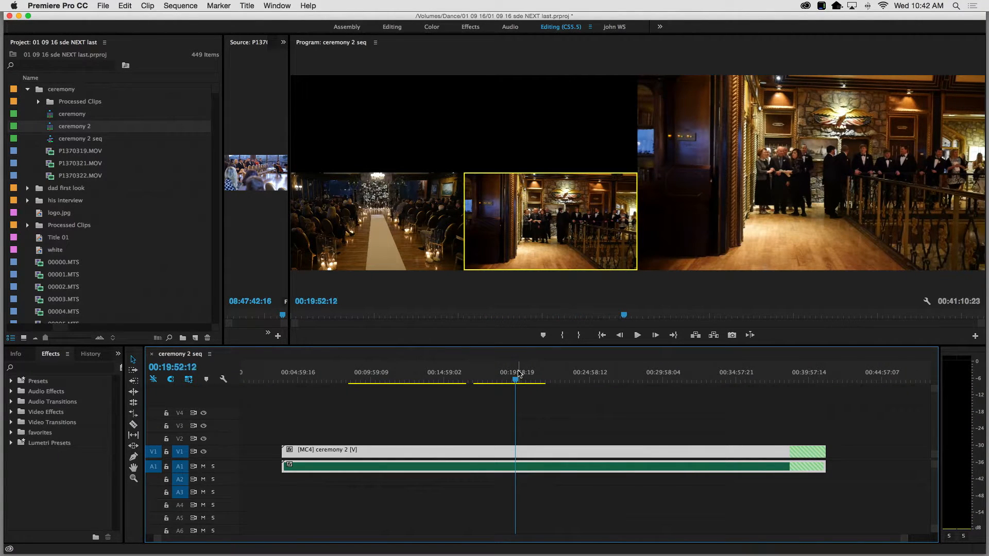
key(space)
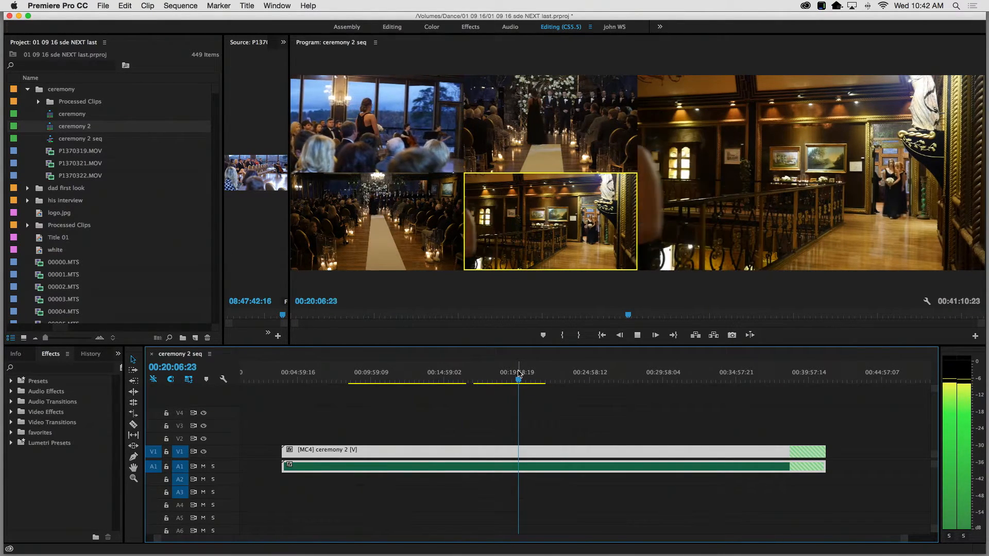
key(space)
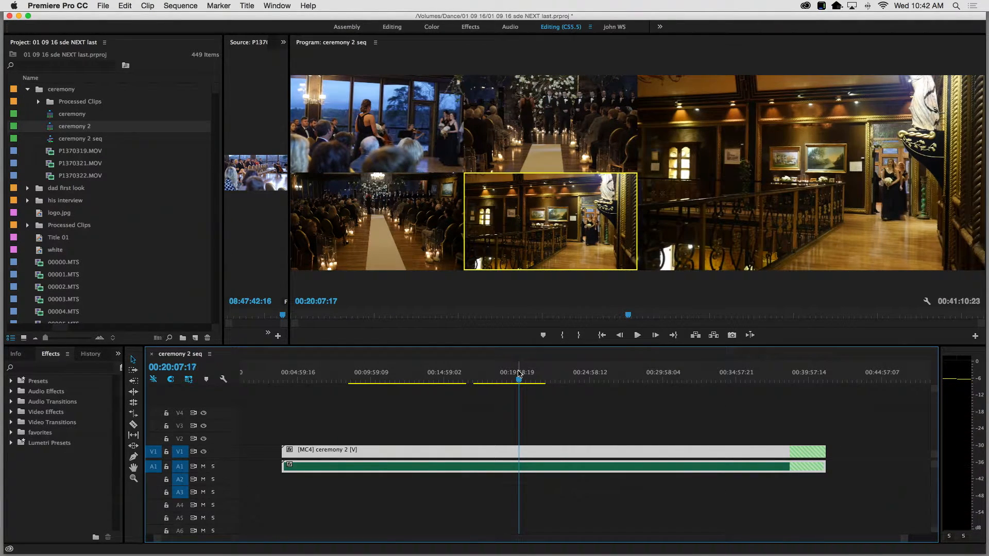
click(319, 380)
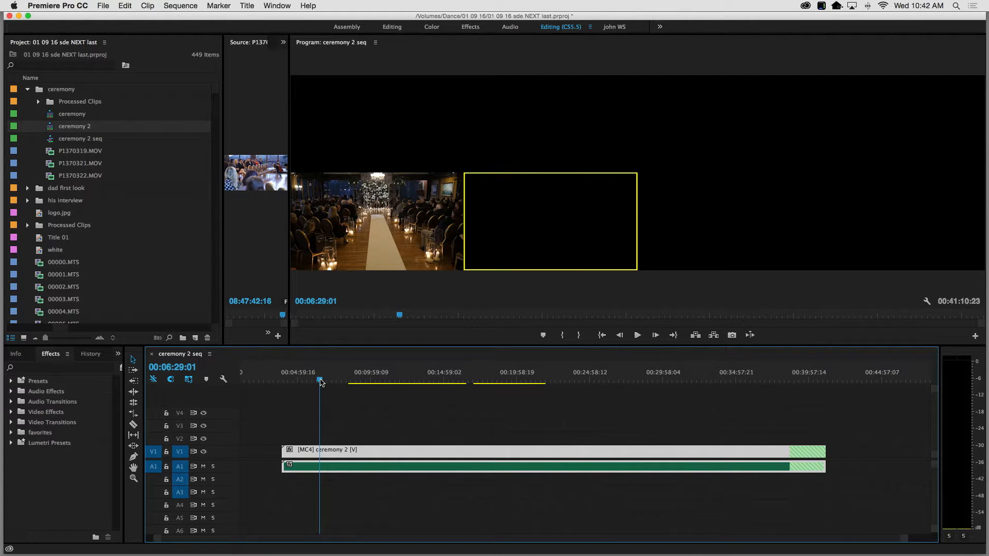
click(391, 380)
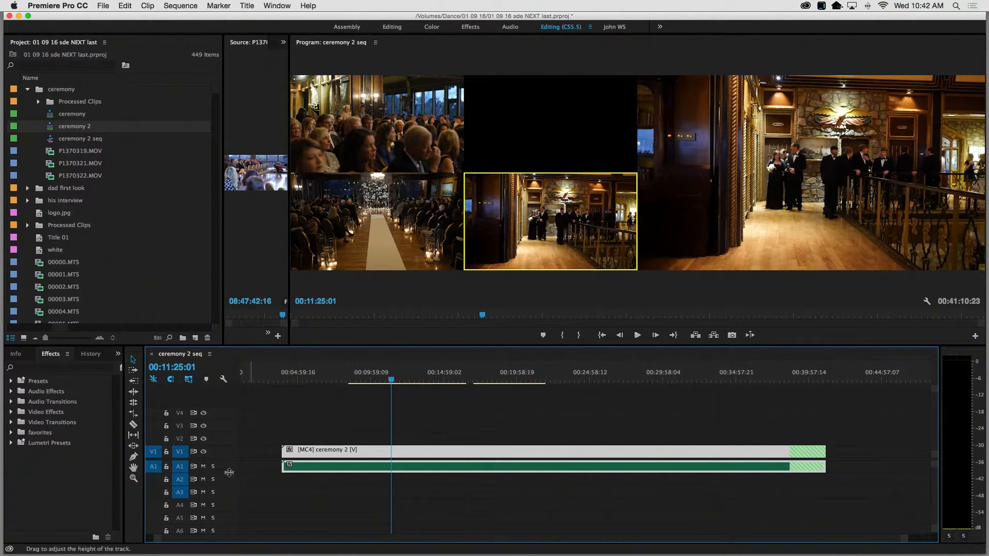
Make the A1 track taller, trim the striped empty section off the end of the ceremony 2 clip, and widen the source monitor
drag(229, 496, 228, 495)
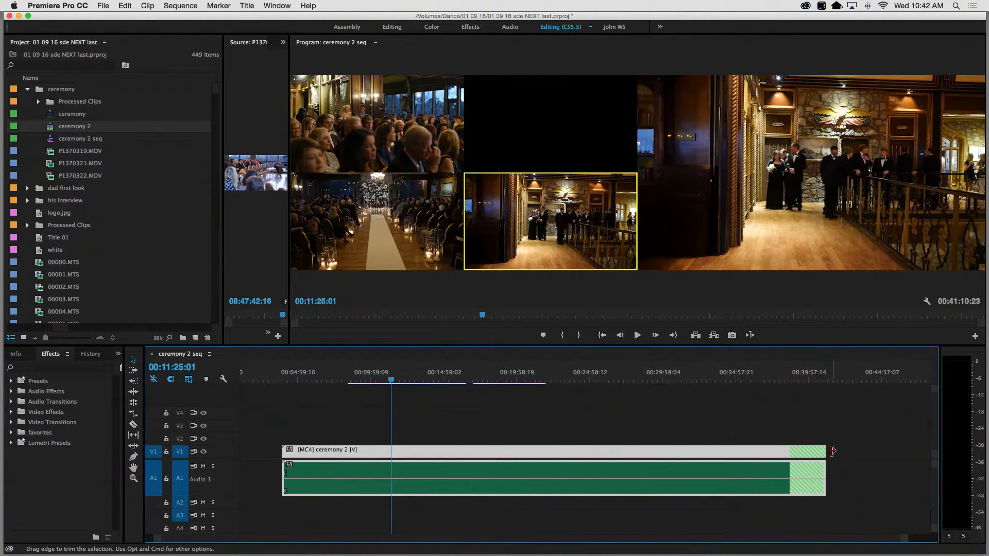
drag(825, 451, 854, 453)
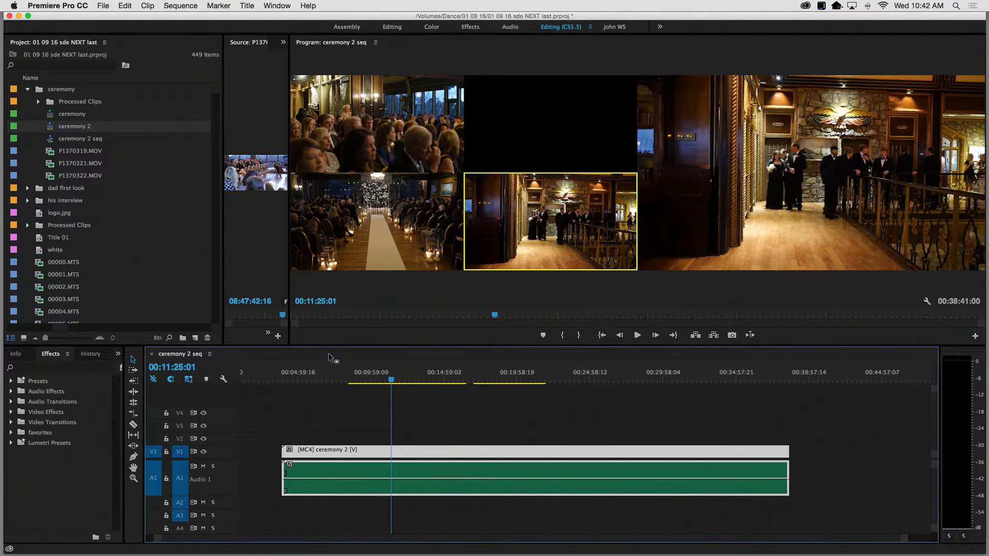
drag(291, 337, 364, 338)
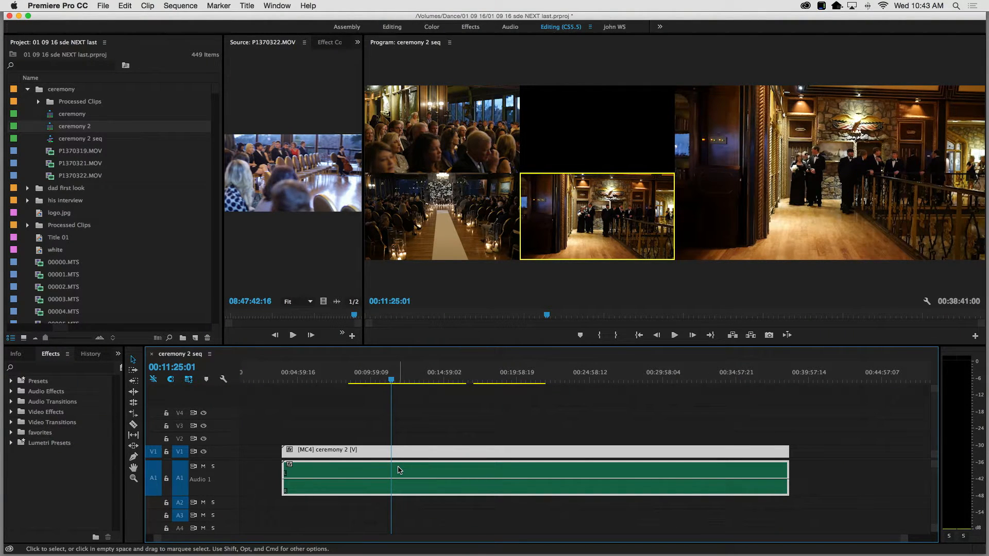
Open the nested ceremony 2 sequence in a taller timeline and expand the A7 track to show its waveform
double_click(398, 470)
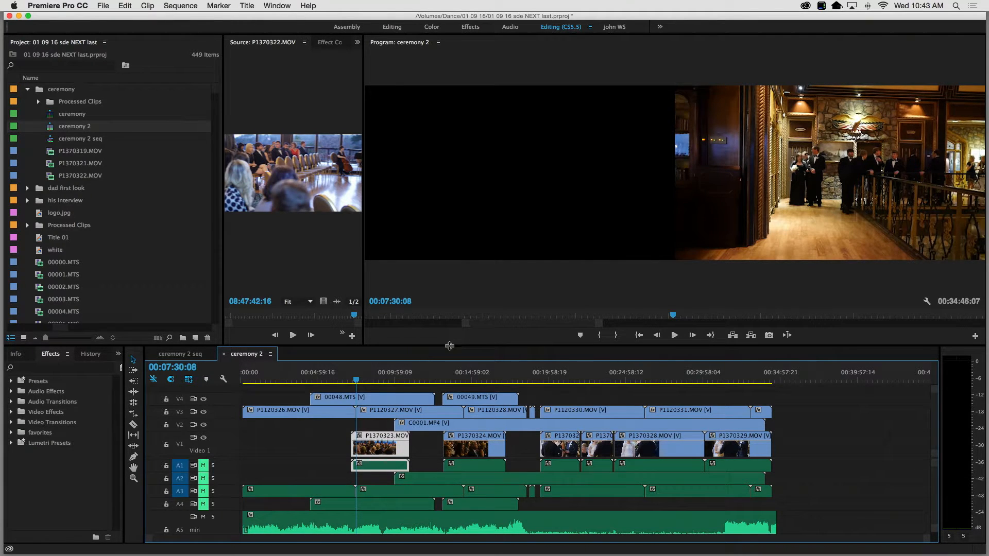
drag(451, 346, 514, 177)
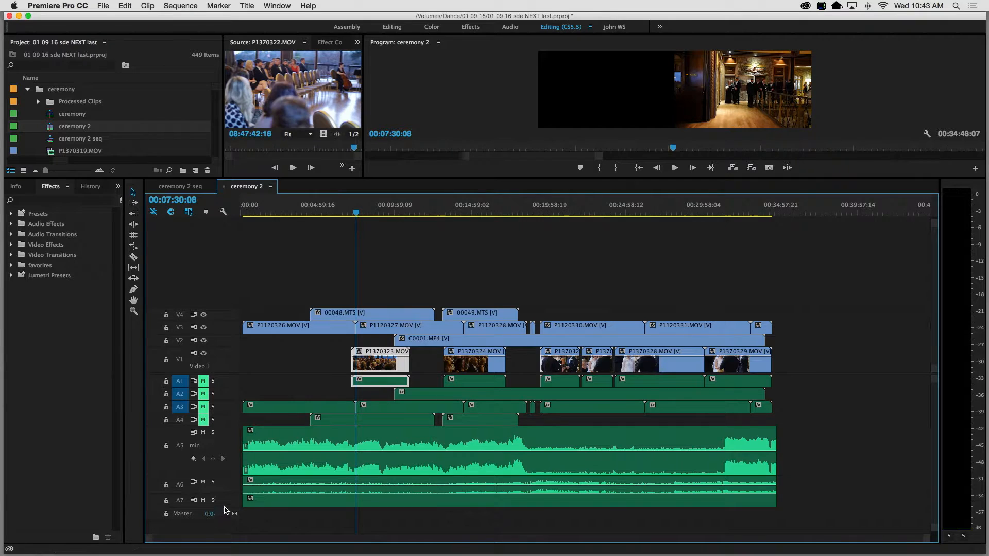
drag(225, 514, 225, 534)
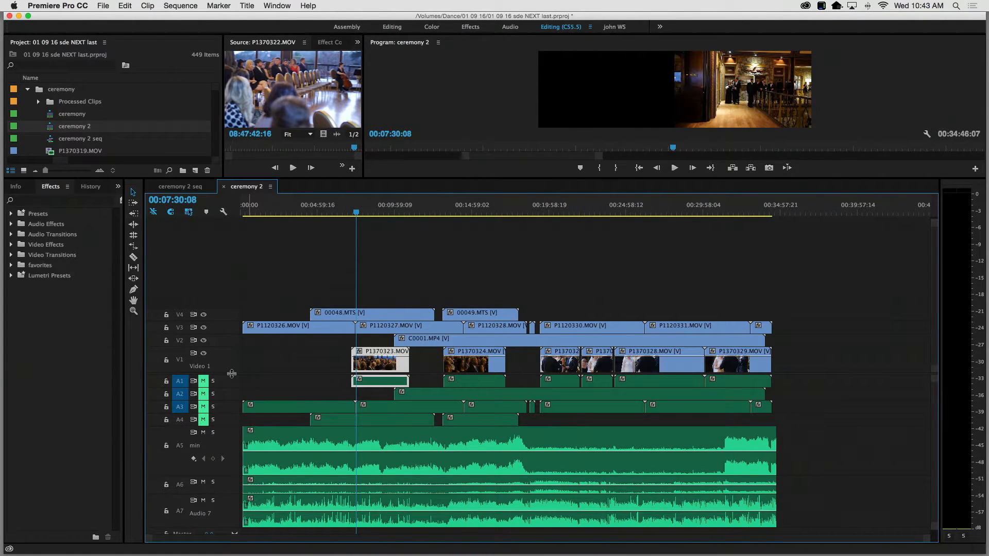
drag(231, 232, 225, 320)
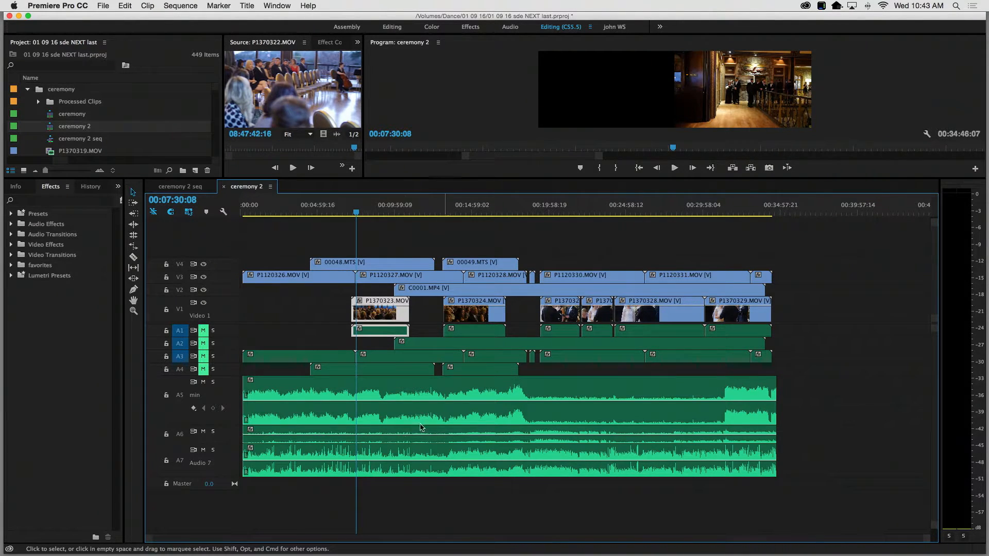
Expand the A6 audio track, mute A6 and A7, and play A5 alone from about 7:30 and 20:31
drag(232, 443, 234, 460)
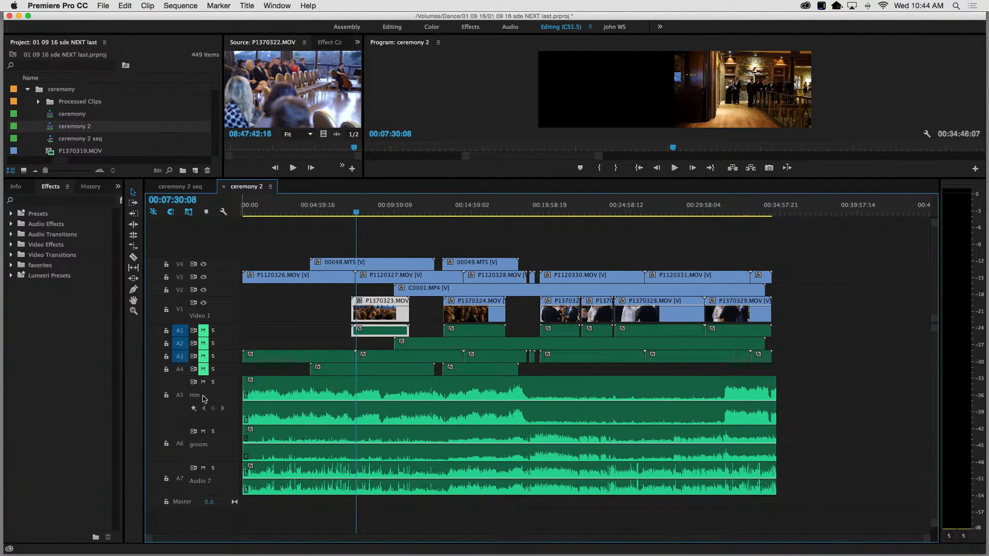
click(203, 430)
click(203, 467)
key(space)
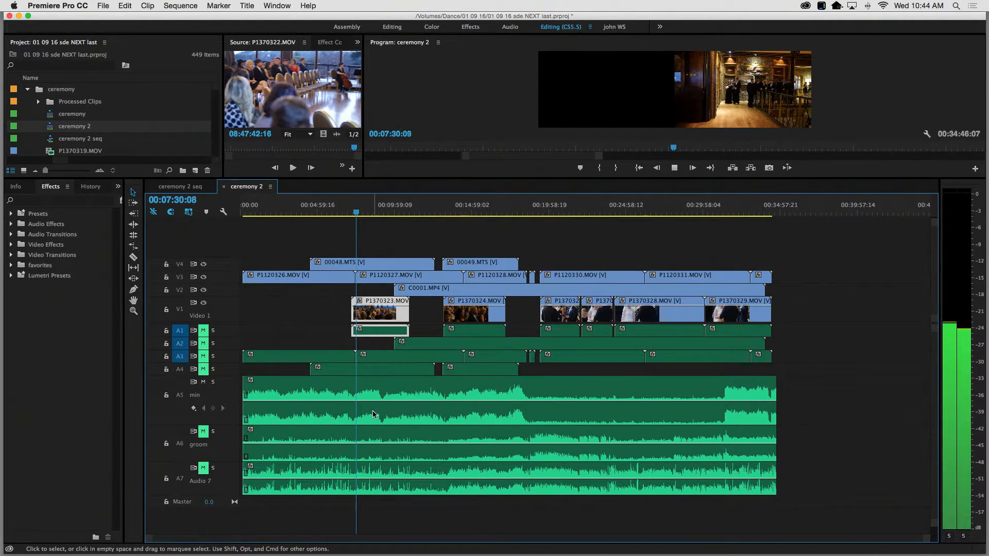
key(space)
click(556, 206)
key(space)
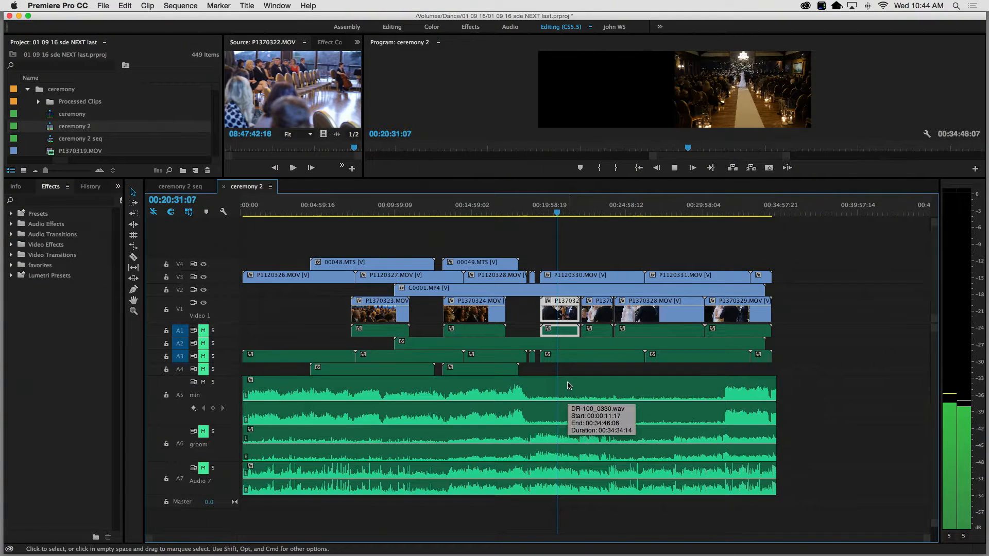
key(space)
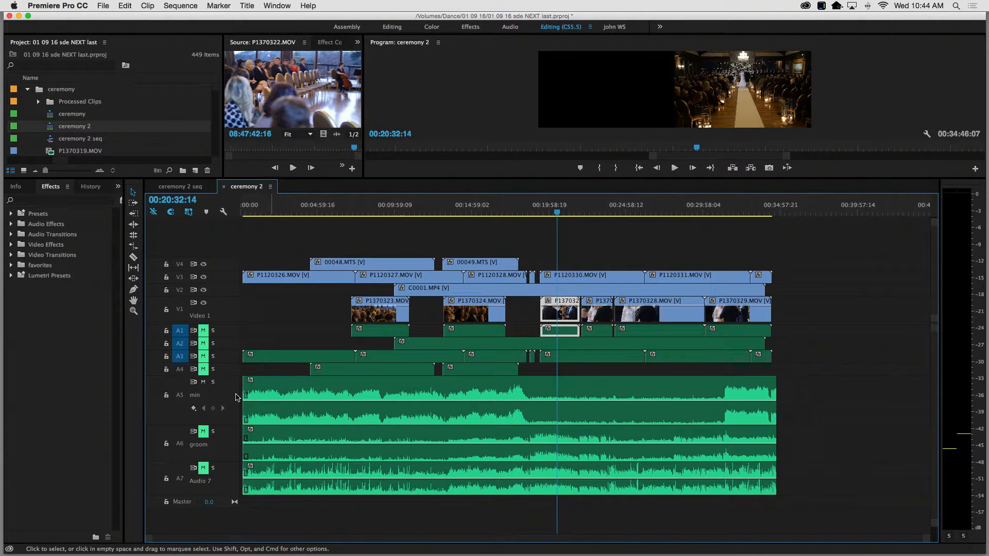
Rename audio track A5 as musicians and lock it
right_click(194, 399)
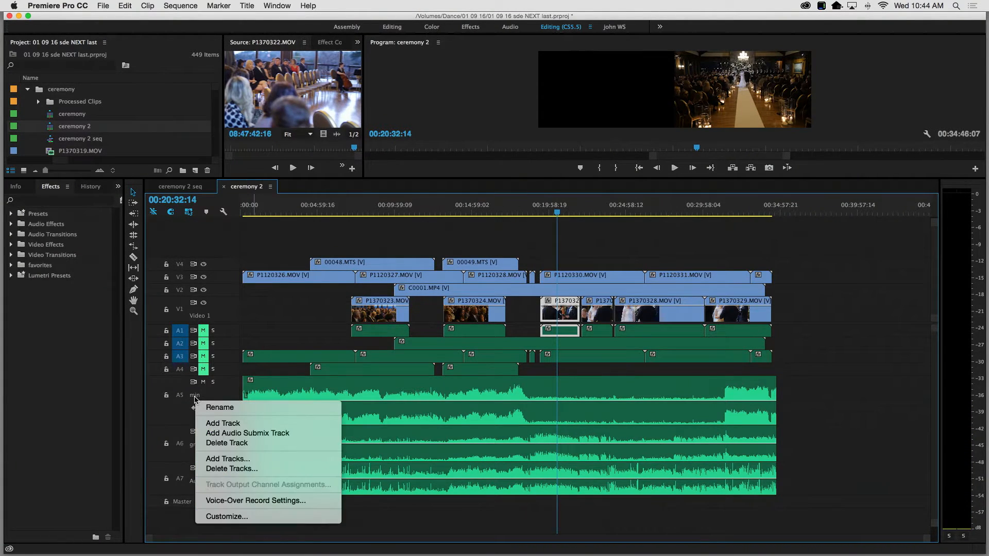
click(206, 406)
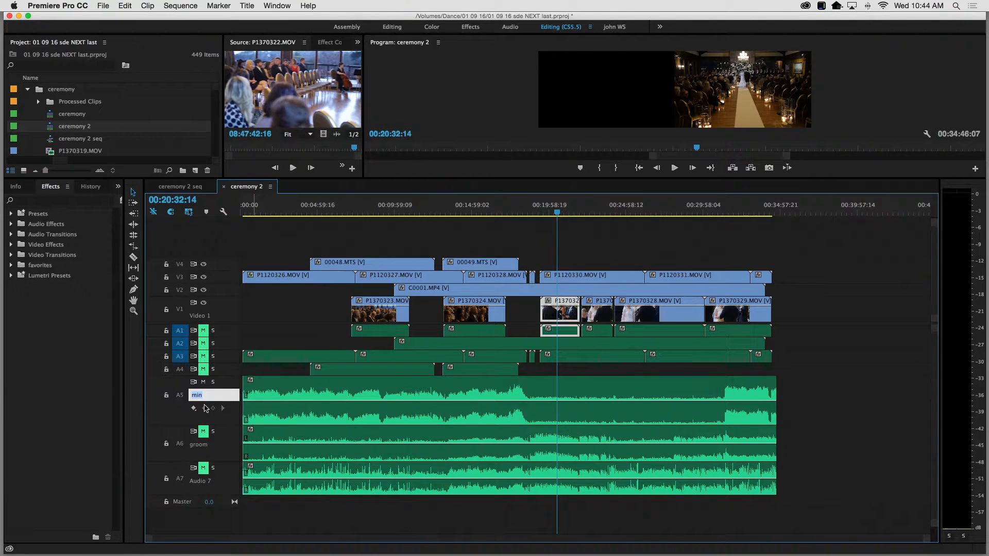
text(m)
click(166, 395)
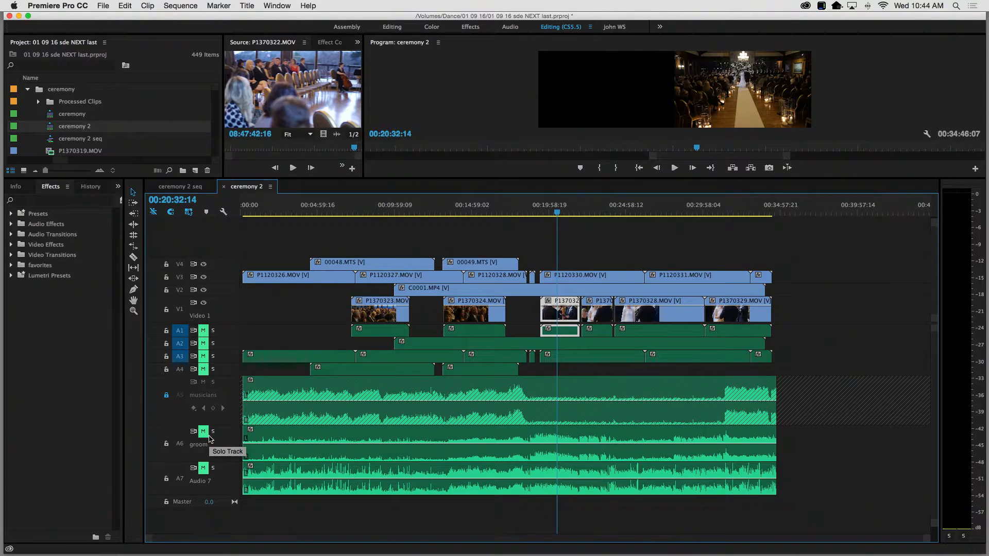
Rename audio track A7 as minister, unlock the musicians track, and save the project
right_click(198, 486)
click(224, 434)
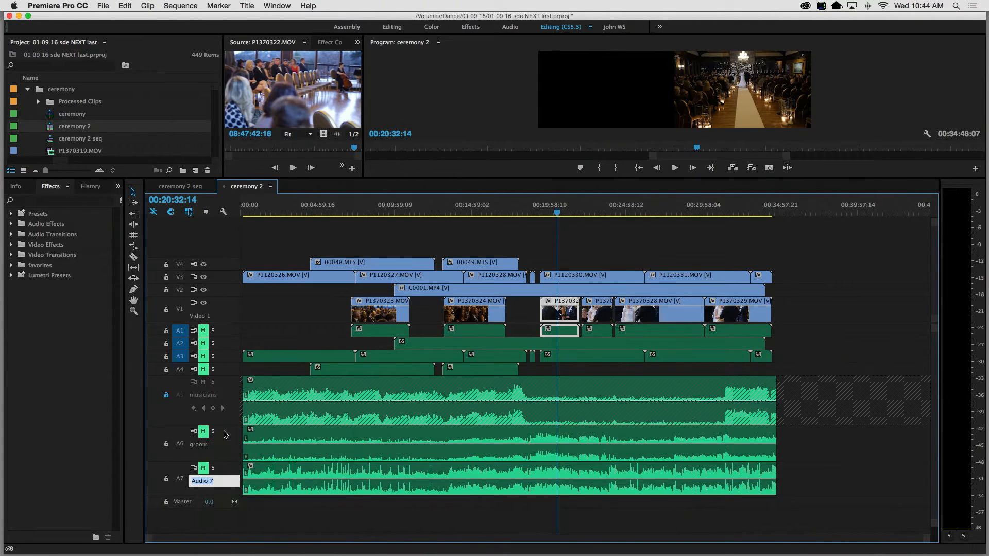
text(minister)
click(265, 512)
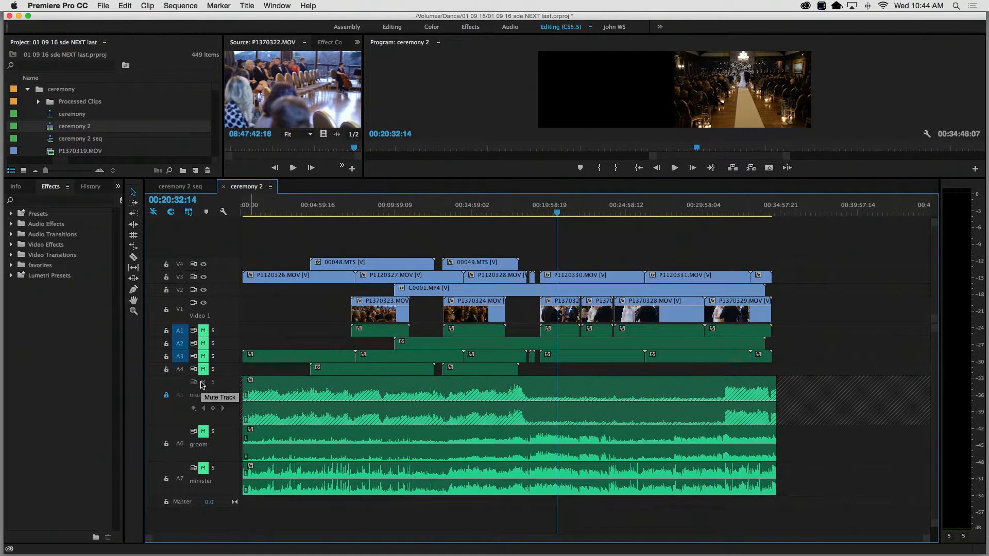
click(166, 395)
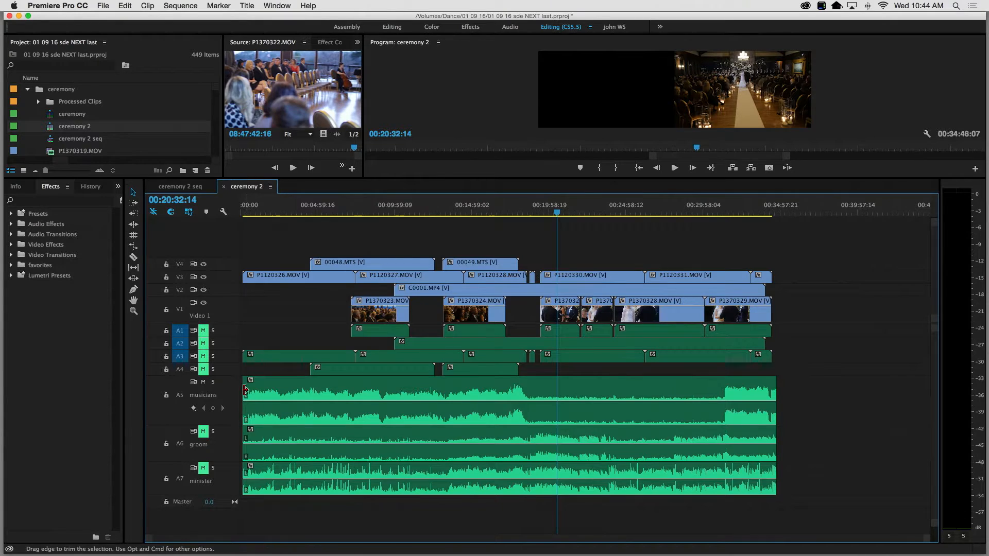
key(super+s)
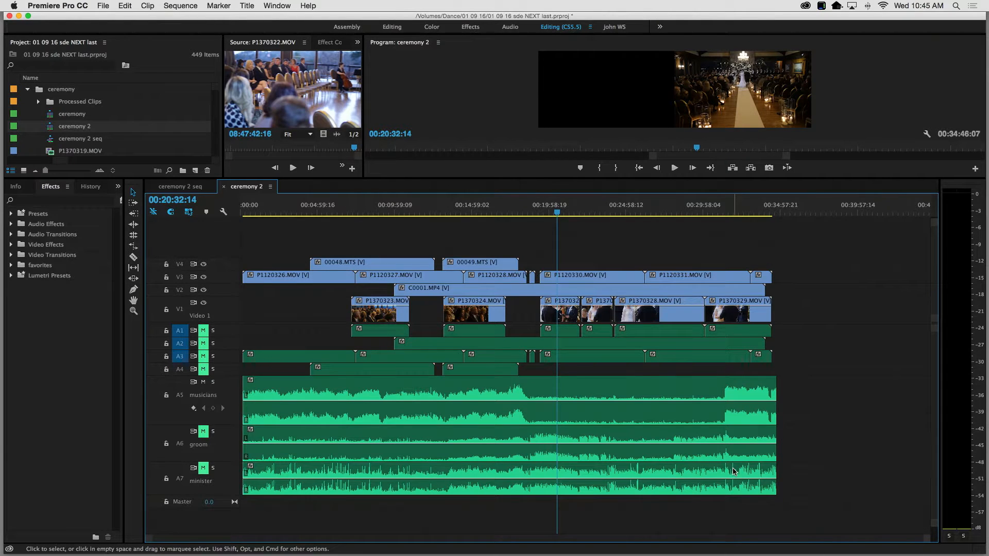
Play the musicians audio around 31:49 and 31:29, and check the end of the ceremony from 32:33 to 34:41
drag(749, 212, 734, 218)
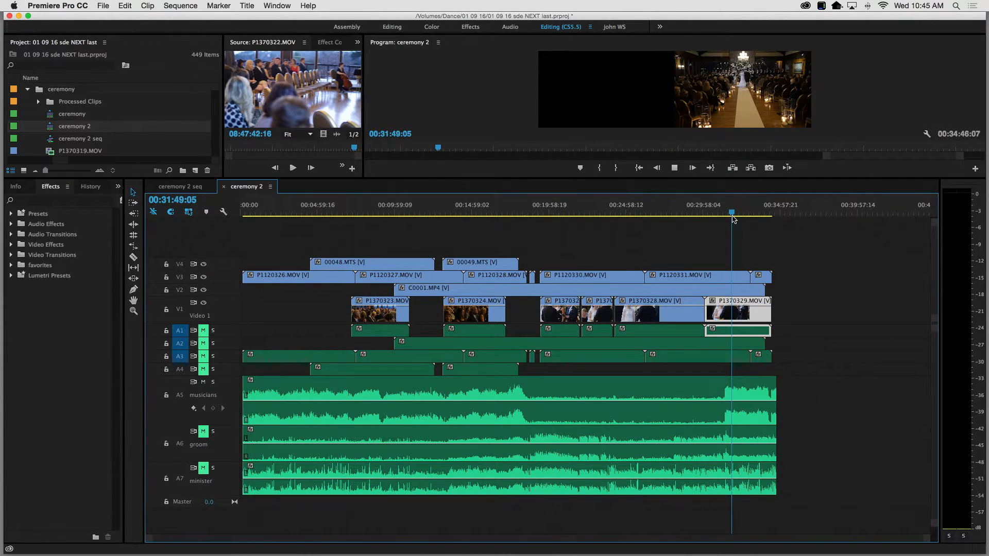
key(space)
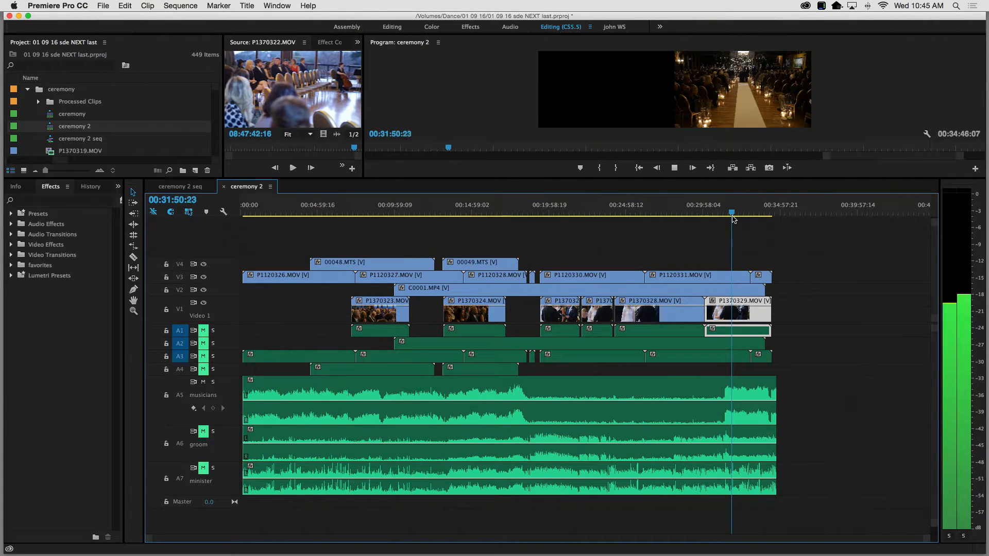
drag(734, 219, 725, 219)
key(space)
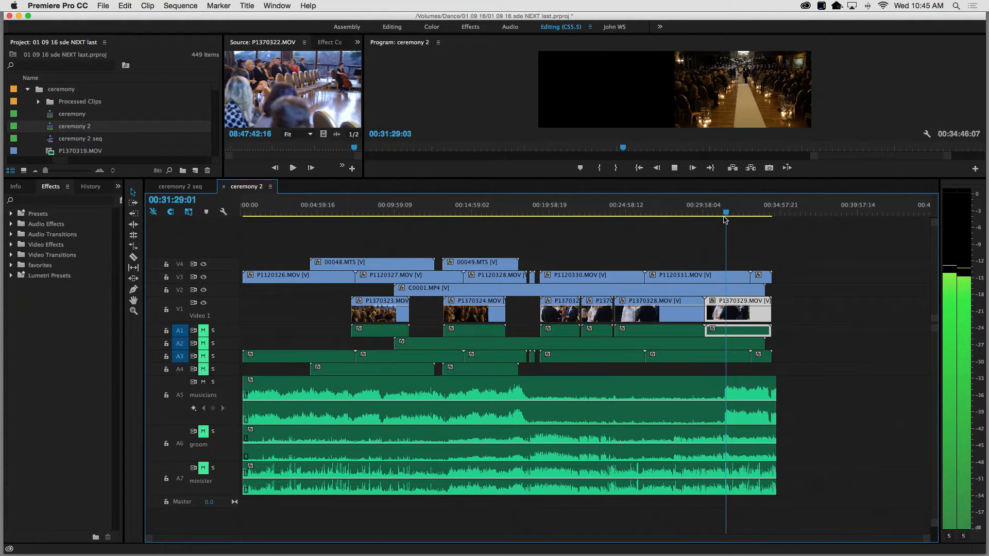
key(space)
drag(727, 212, 743, 213)
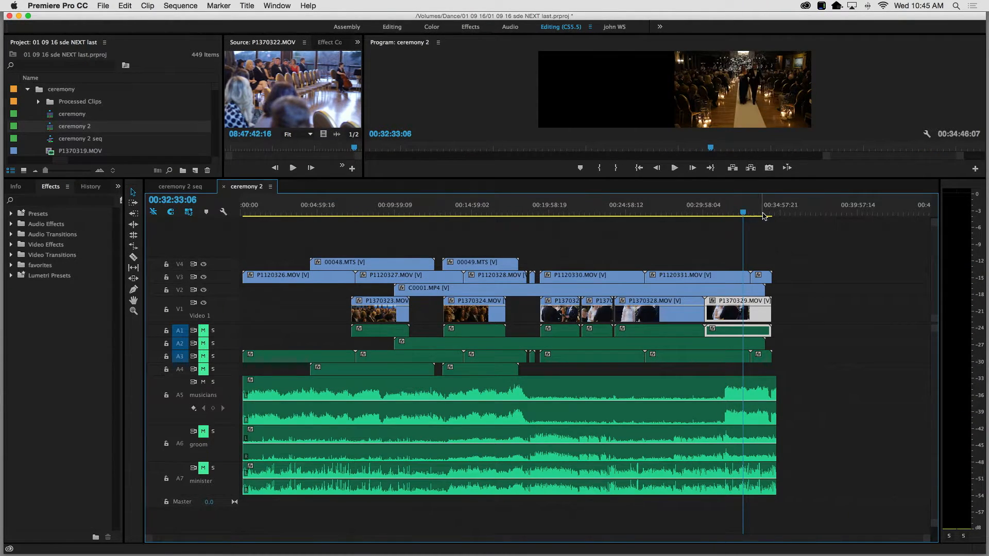
click(766, 212)
key(space)
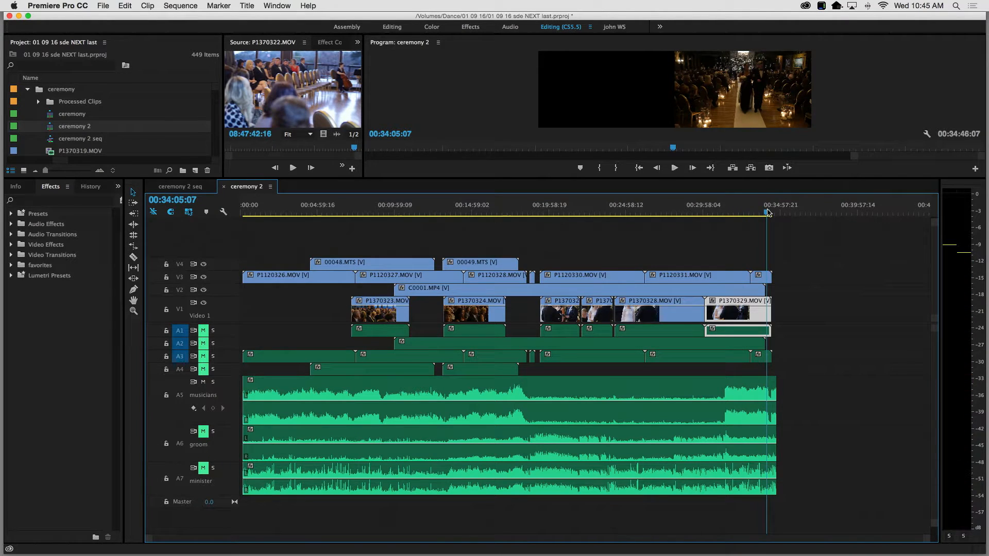
drag(767, 211, 776, 212)
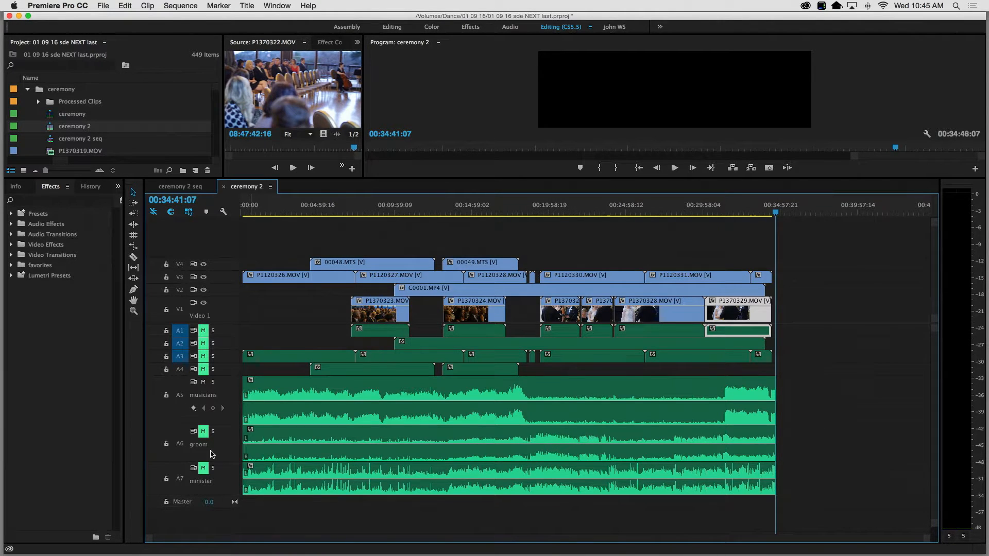
Unmute the groom and minister tracks, pull the groom clip's volume fully down, and lower the minister clip's volume to -∞ dB
click(204, 432)
click(203, 469)
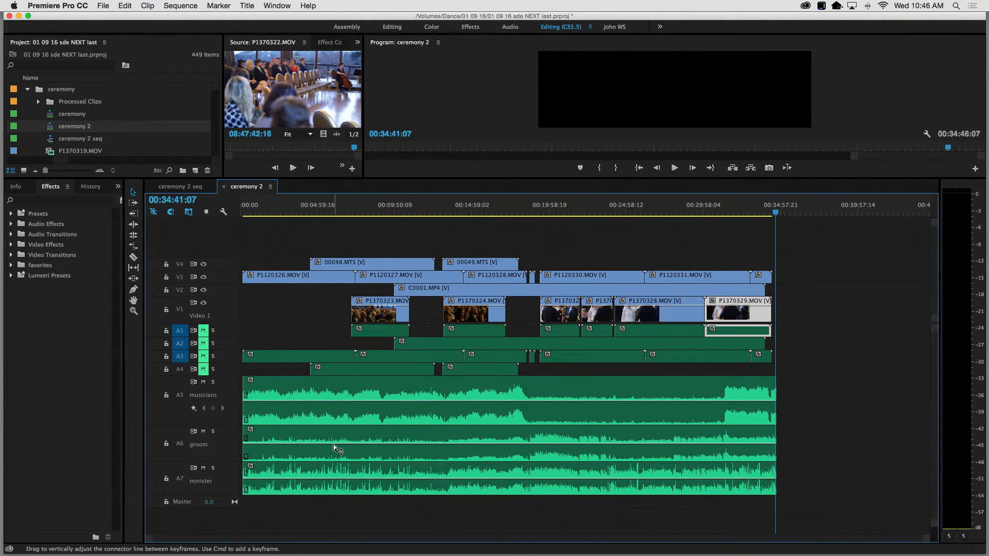
click(260, 212)
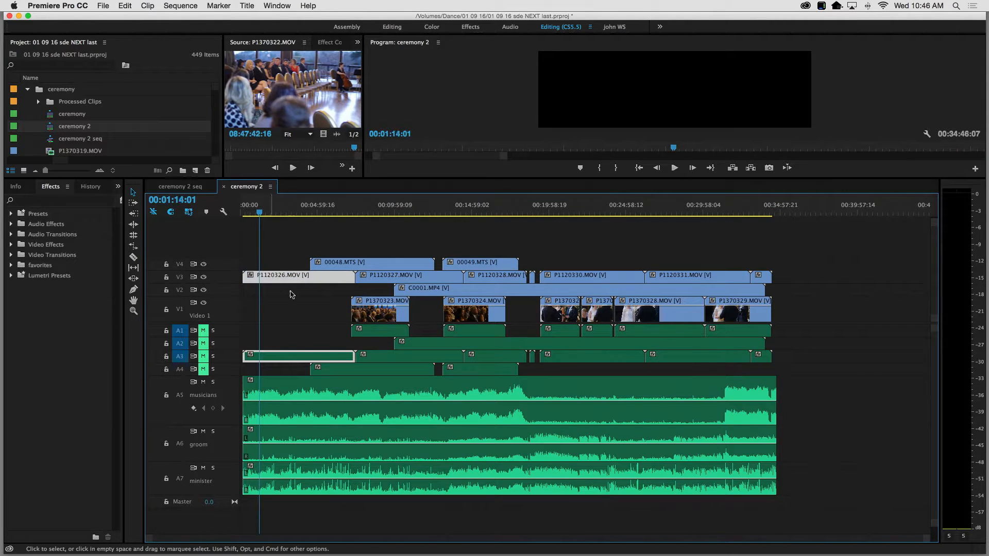
click(298, 444)
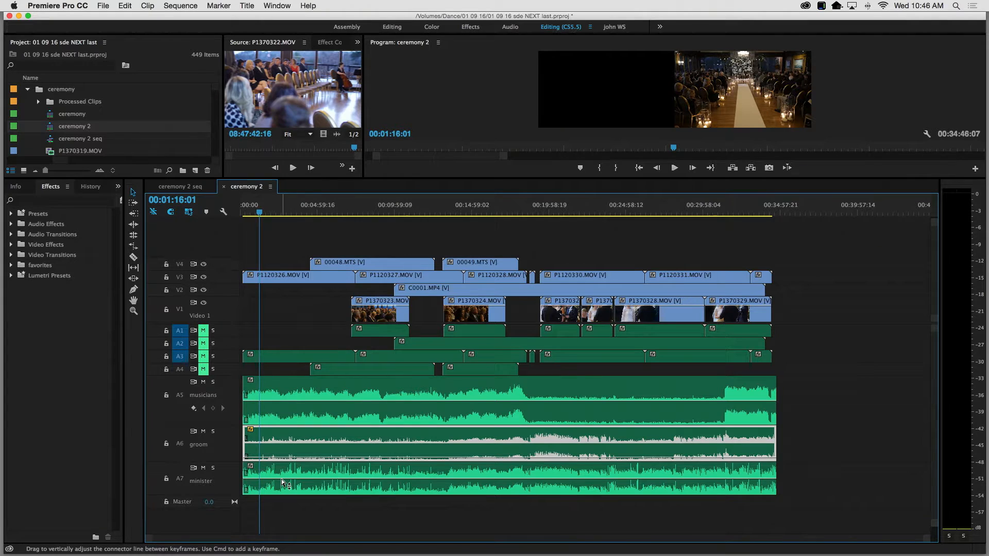
drag(281, 483, 287, 505)
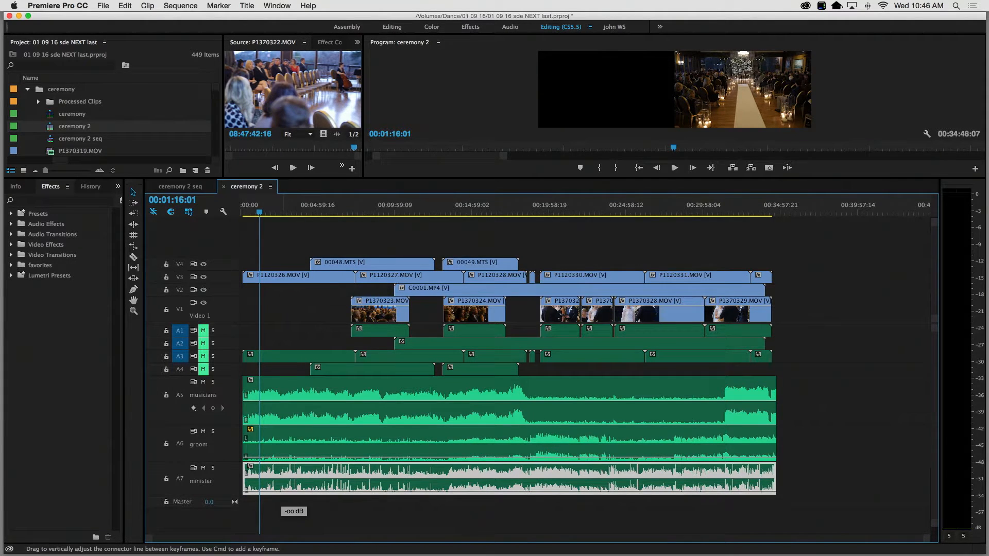
click(204, 432)
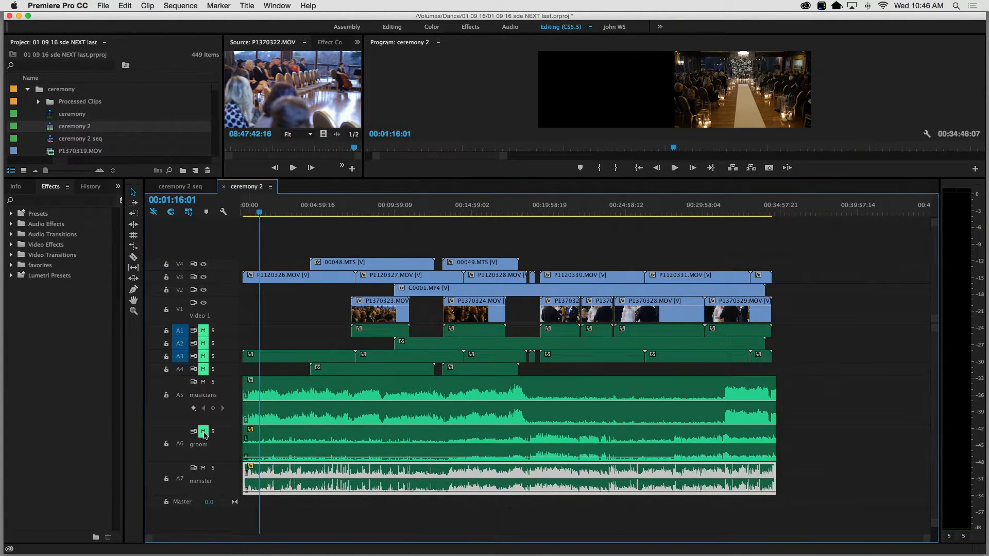
click(204, 432)
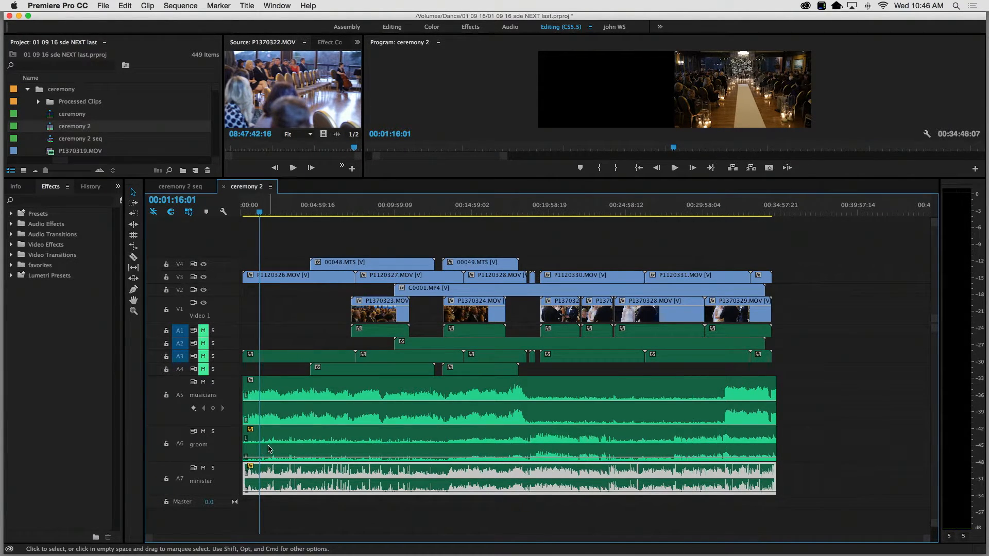
Play from 1:16 while raising the musicians clip's volume, settling its level at 4.70 dB
key(space)
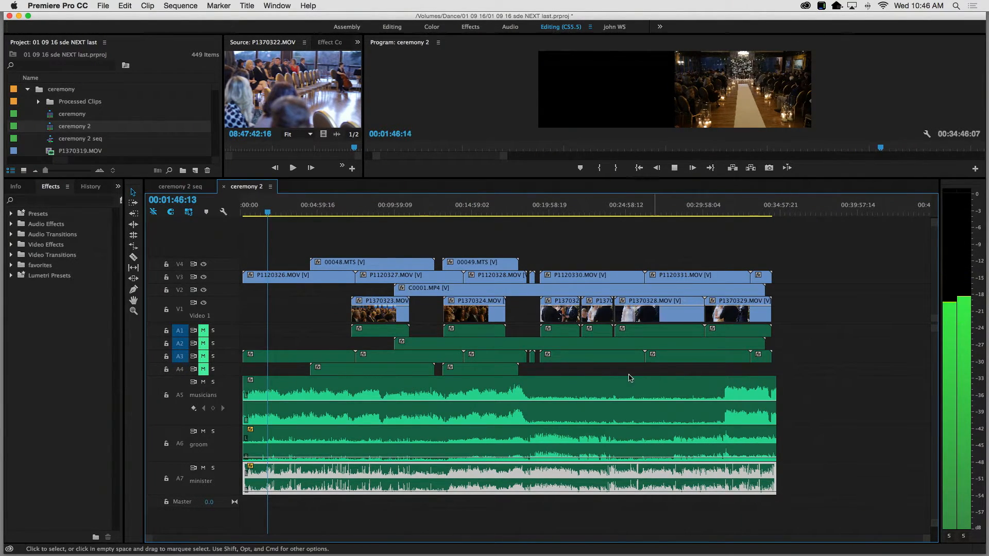
click(604, 403)
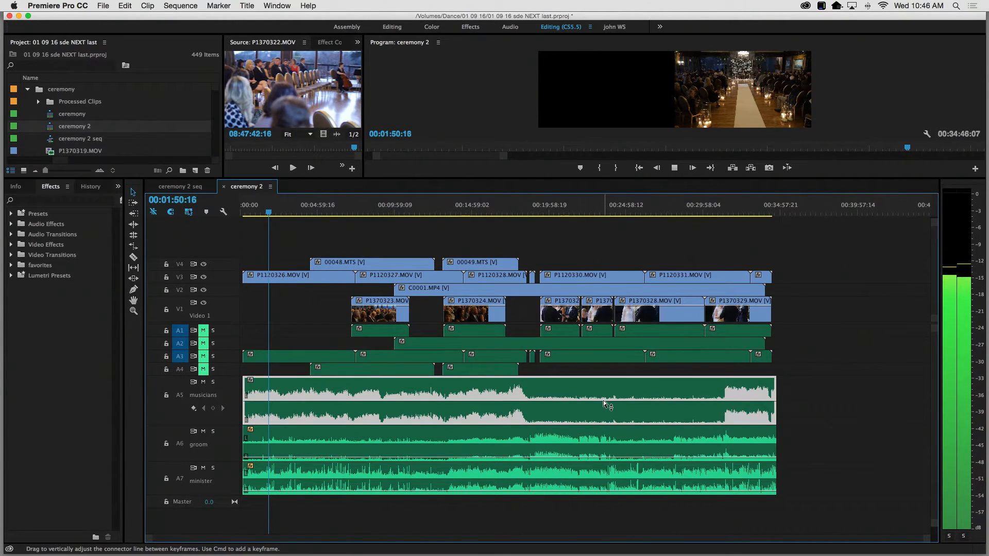
drag(604, 402, 604, 378)
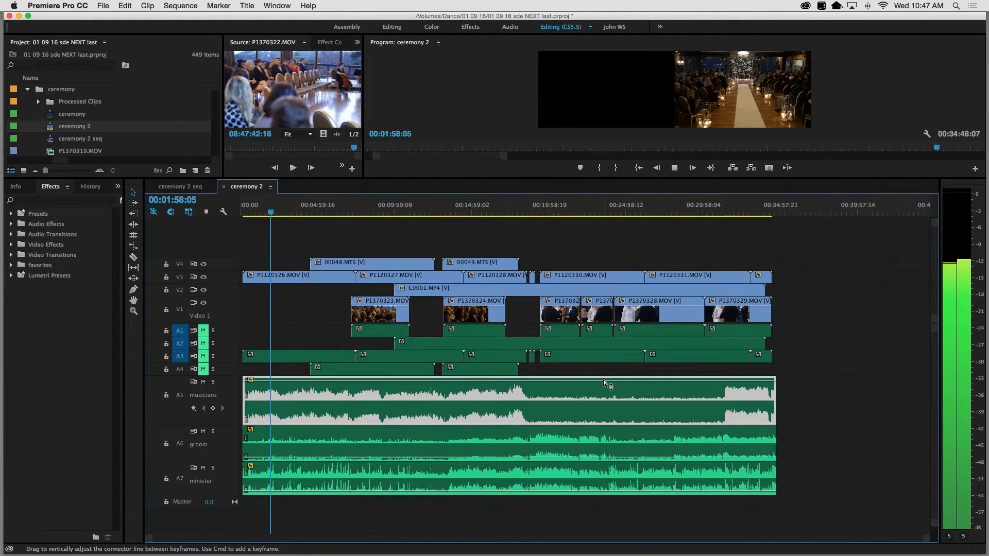
mouse_move(604, 380)
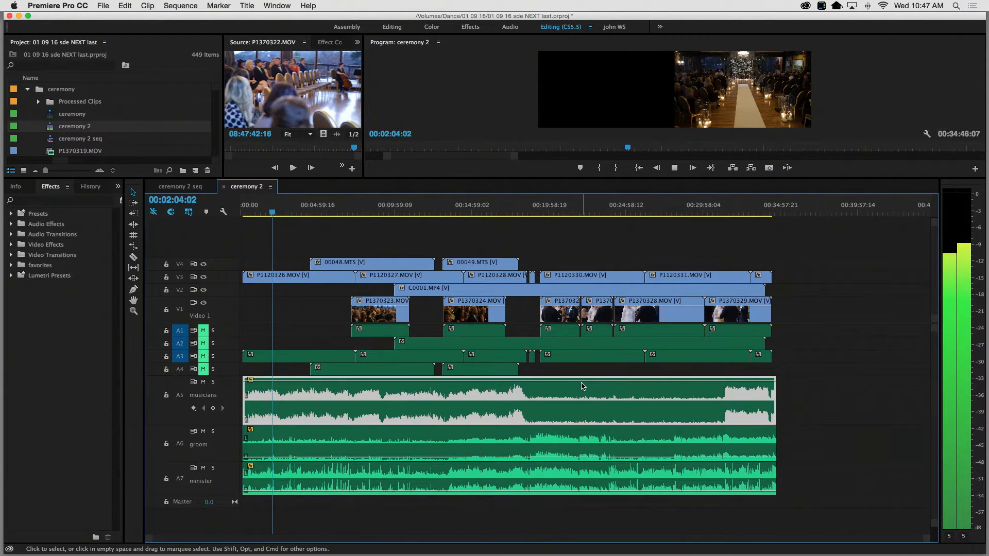
drag(581, 381, 581, 387)
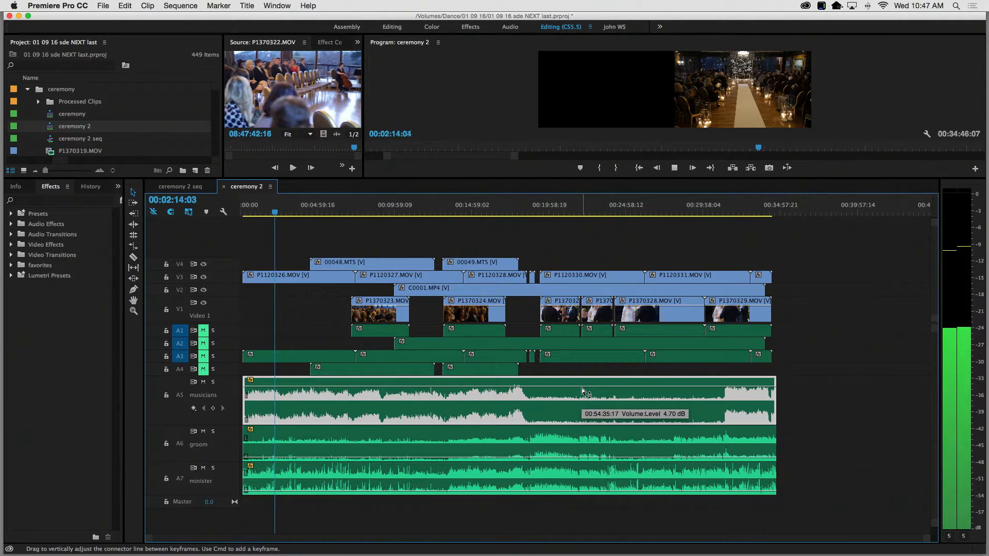
key(space)
Add pairs of volume keyframes on the musicians clip around 18:18 and 31:29, and pull the level between the pairs down
click(524, 207)
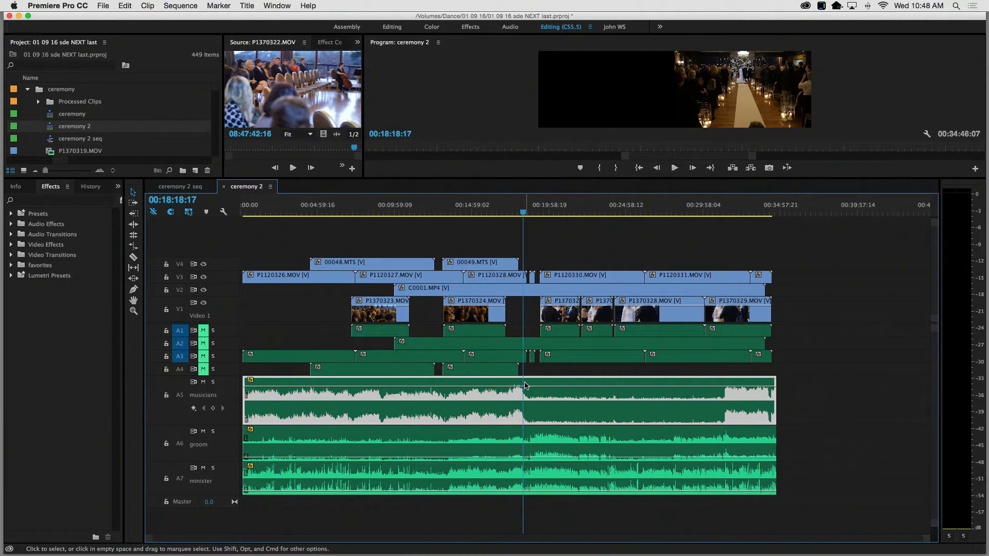
key(p)
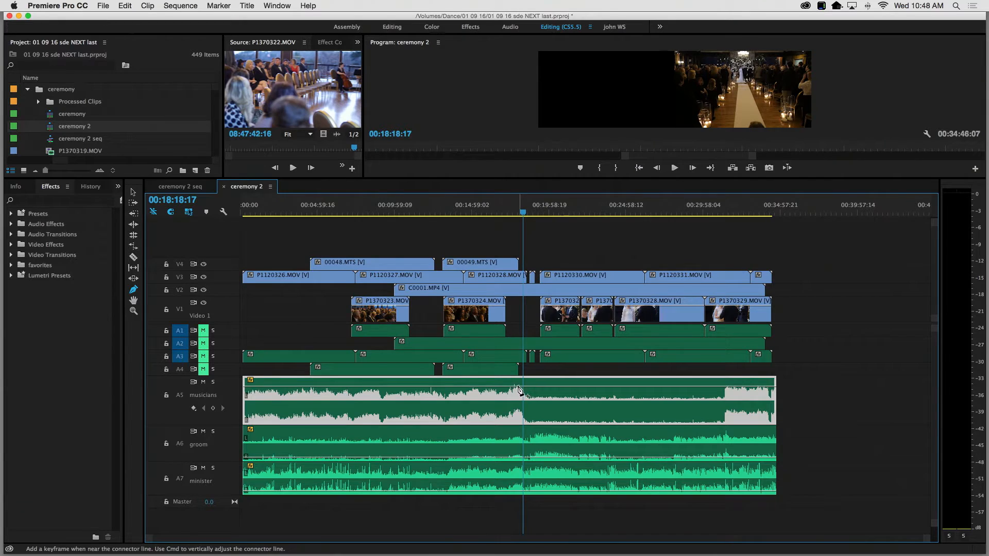
click(518, 387)
click(525, 387)
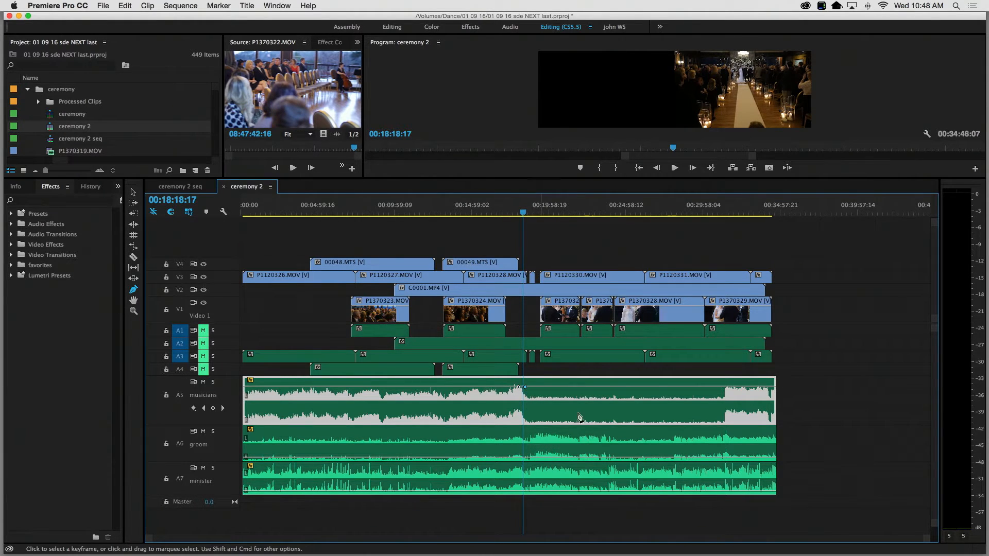
click(721, 386)
click(728, 387)
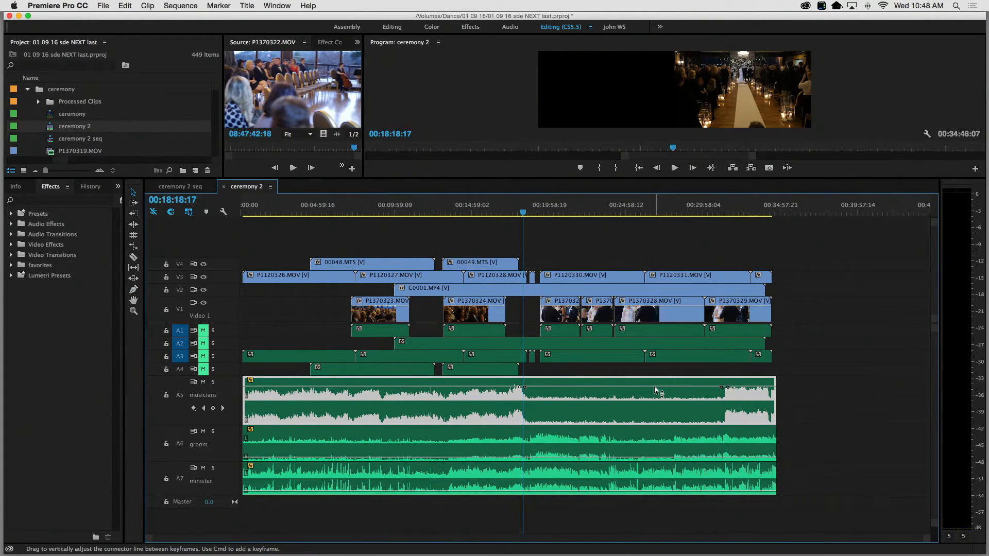
drag(654, 387, 654, 436)
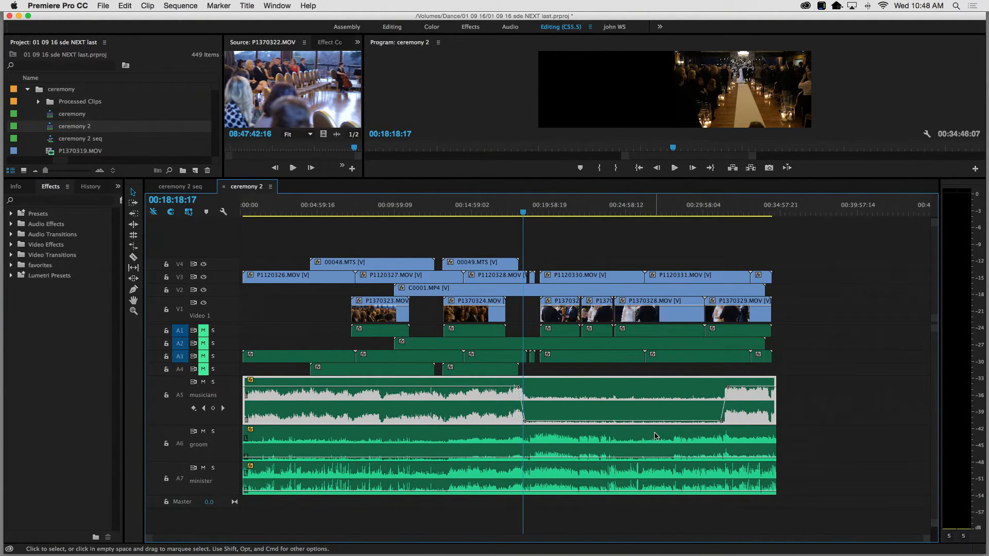
Play ceremony 2 from 17:58 to check the fade-out on the musicians track
click(517, 211)
key(=)
key(=)
key(=)
key(=)
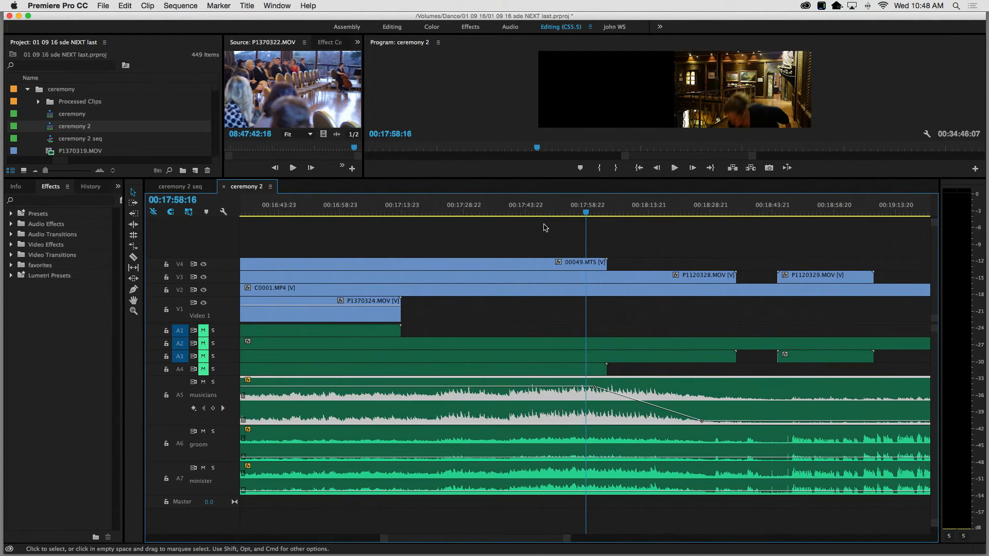
key(space)
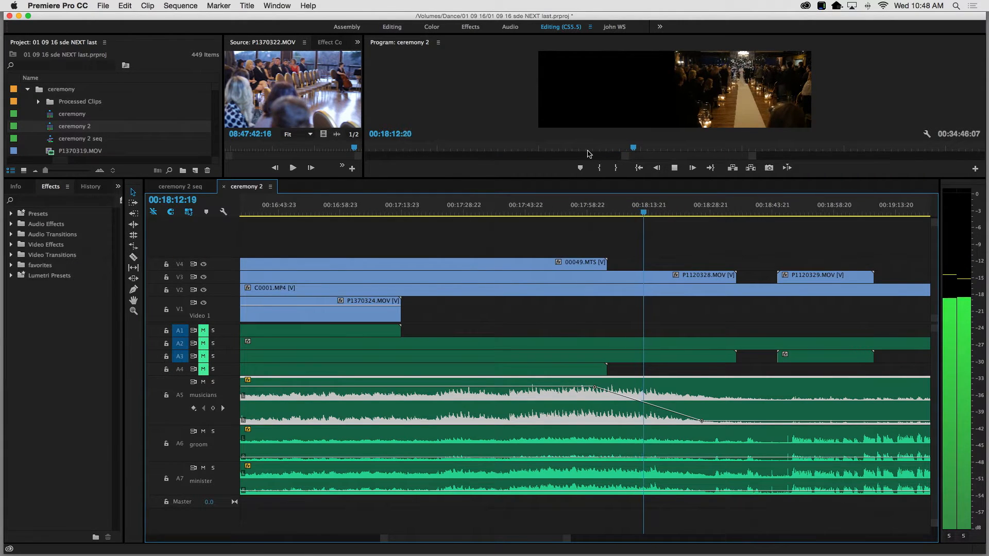
Enlarge the program view and move the musicians clip's first fade-out keyframe to about 18:18 to shorten the fade
drag(582, 179, 582, 275)
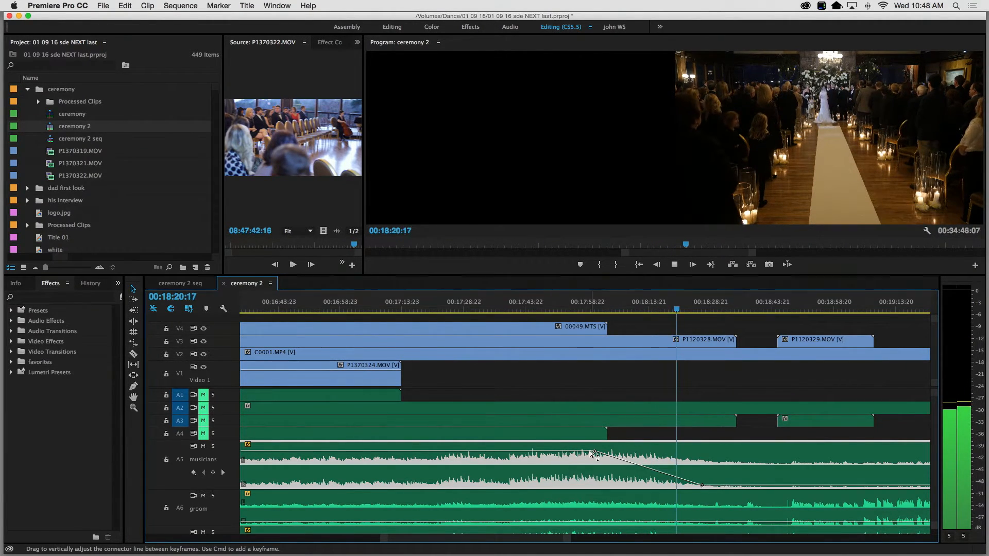
drag(598, 452, 669, 450)
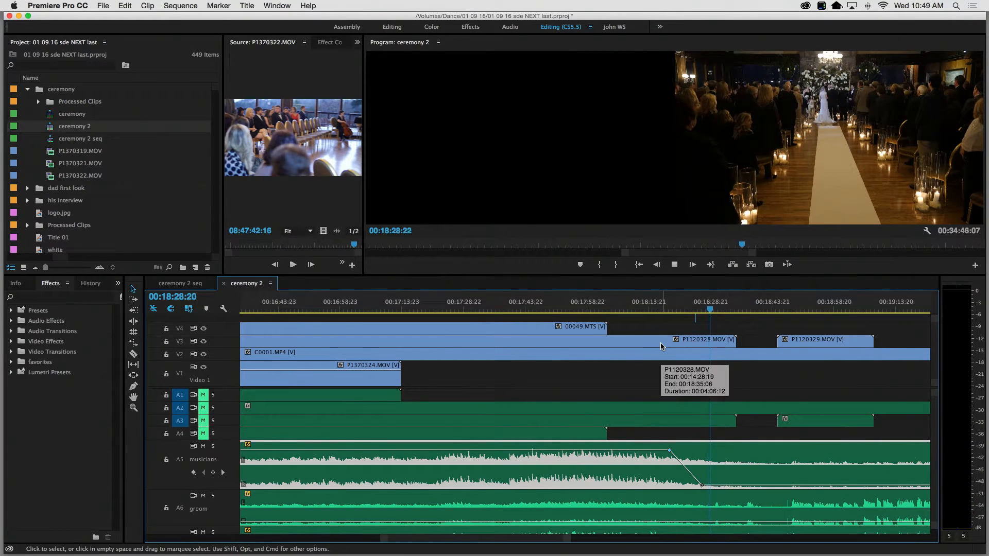
key(space)
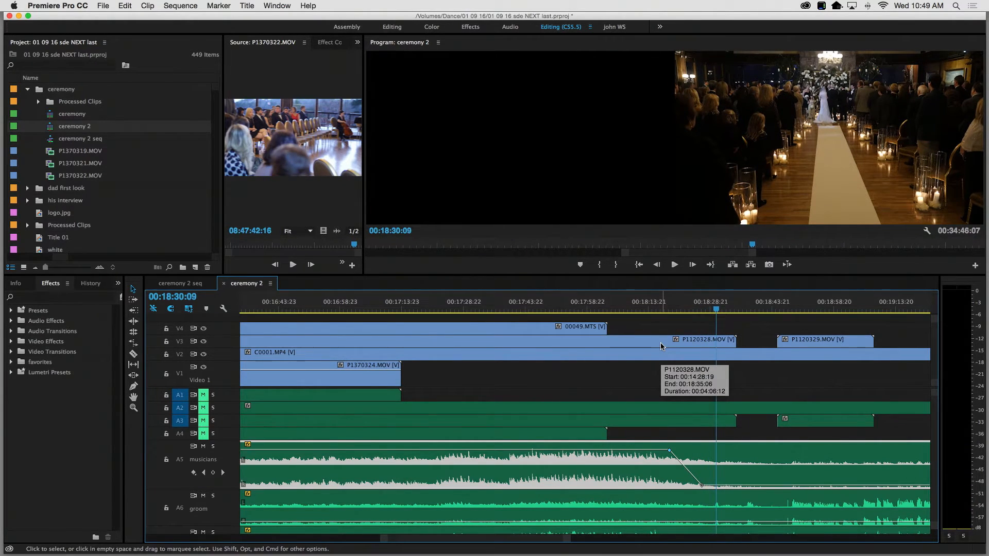
Tighten the musicians clip's fade-in by moving its two volume keyframes to about 31:20 and 31:23
key(minus)
key(minus)
key(minus)
key(minus)
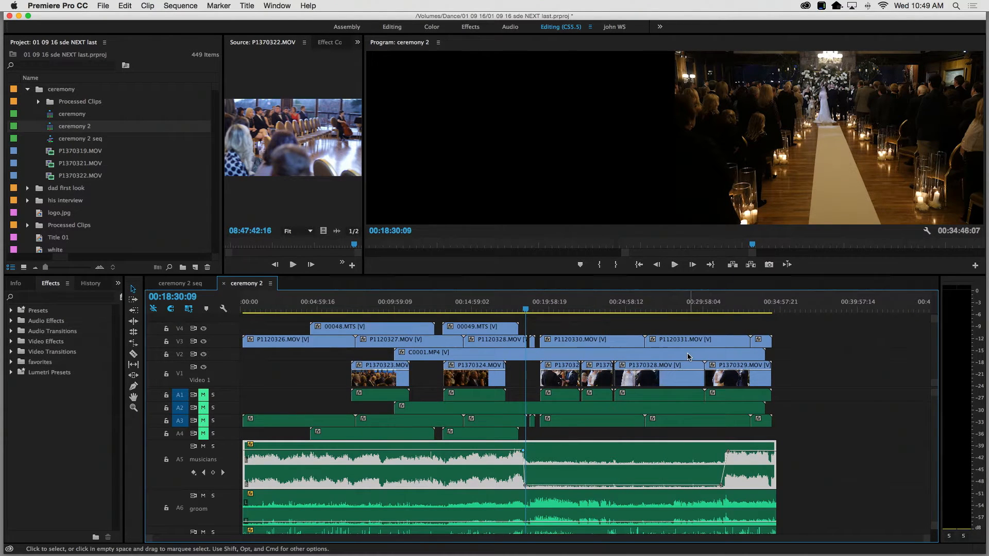
click(718, 304)
key(equal)
key(equal)
key(equal)
key(equal)
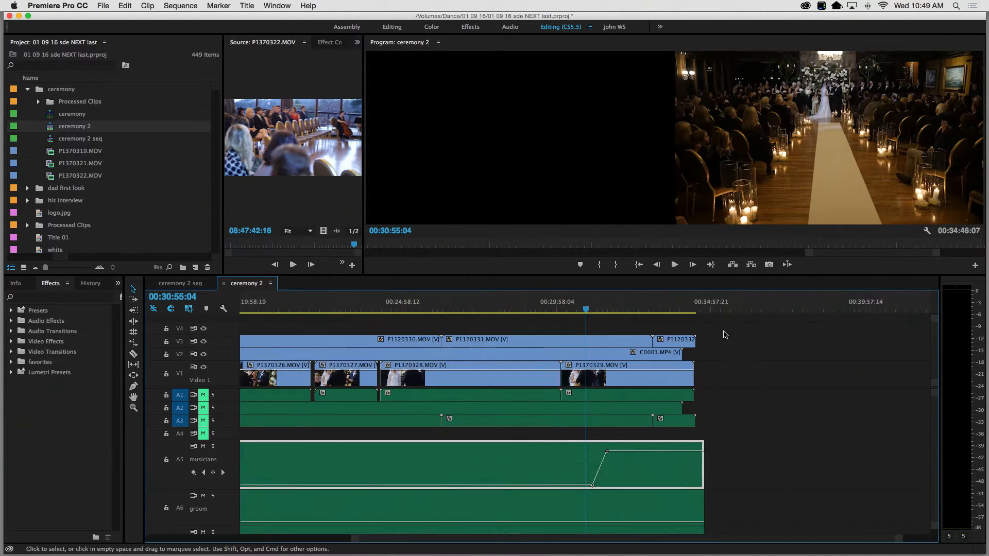
key(equal)
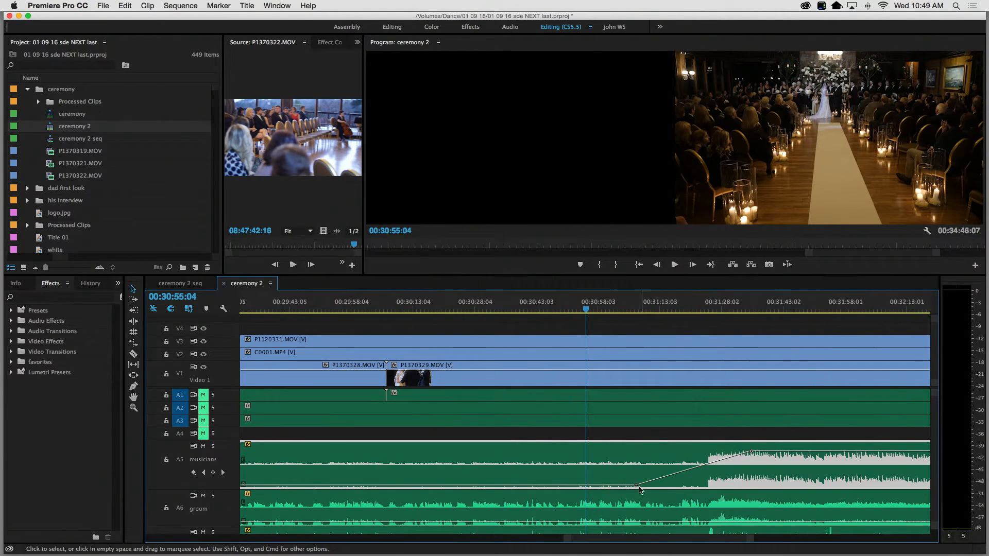
drag(639, 486, 690, 486)
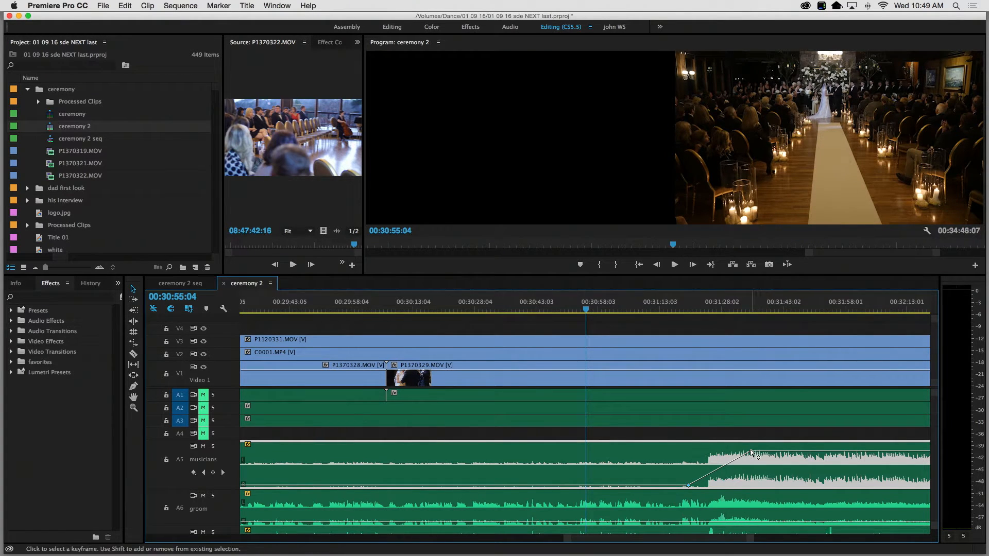
drag(751, 451, 701, 453)
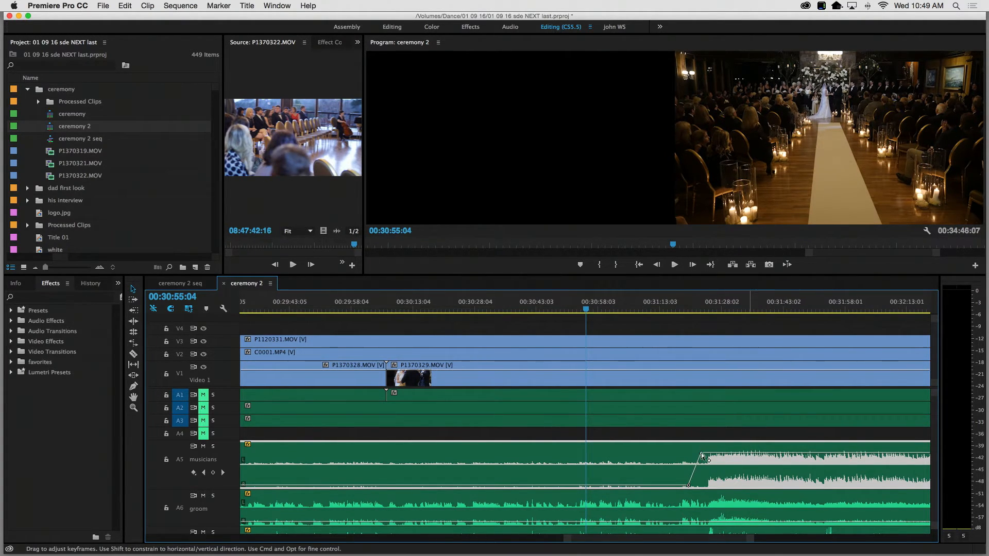
Play the musicians' fade-in from about 31:16, and enlarge the timeline to show all audio tracks
click(673, 303)
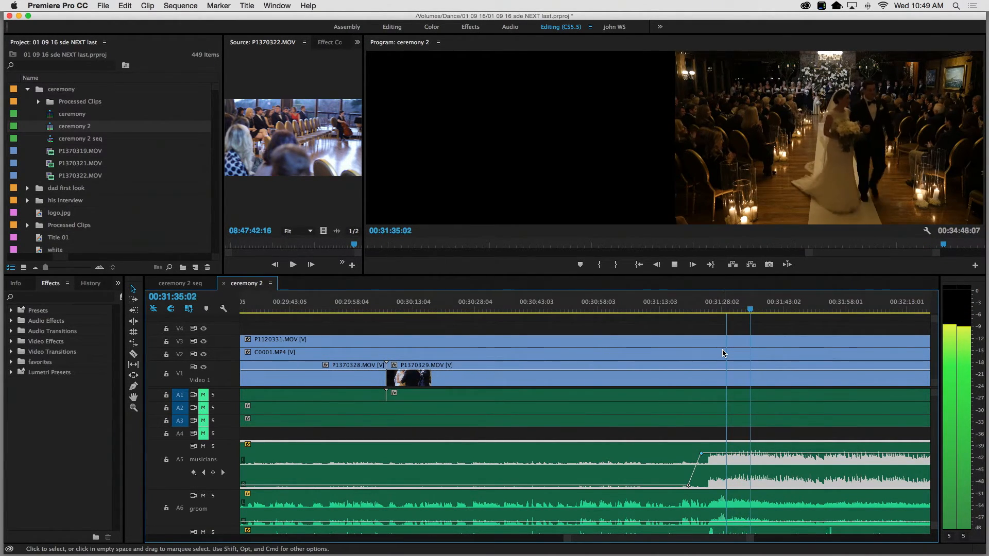
key(space)
key(minus)
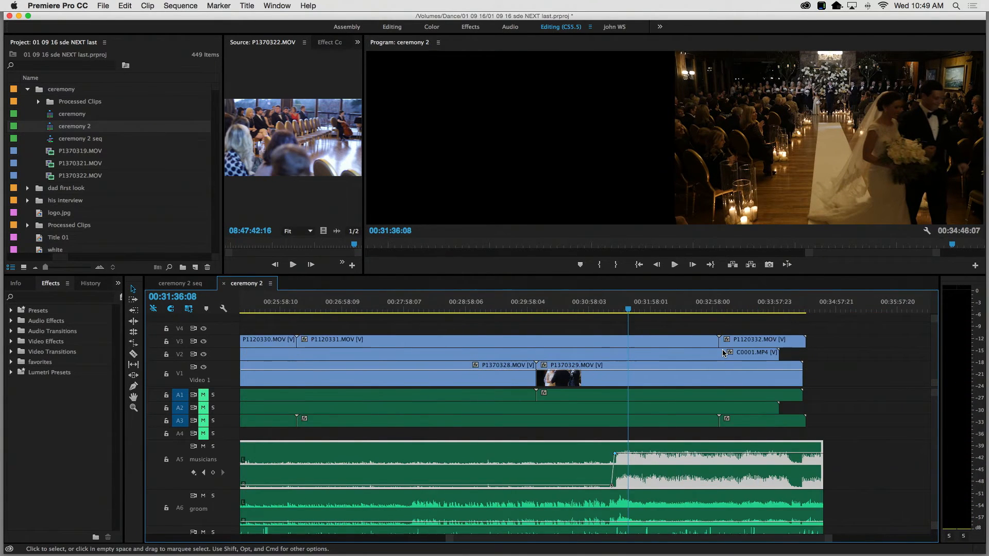
key(minus)
key(minus)
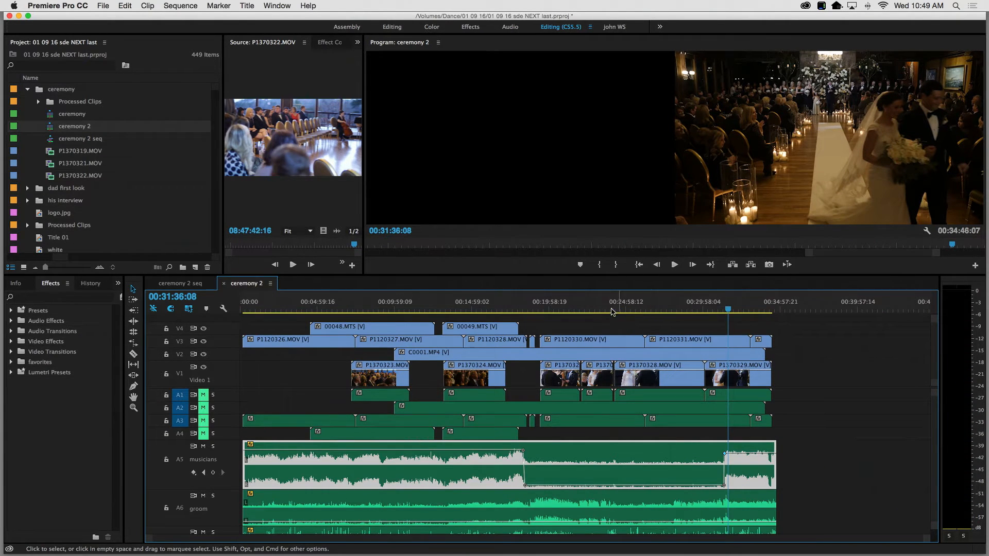
drag(581, 276, 581, 208)
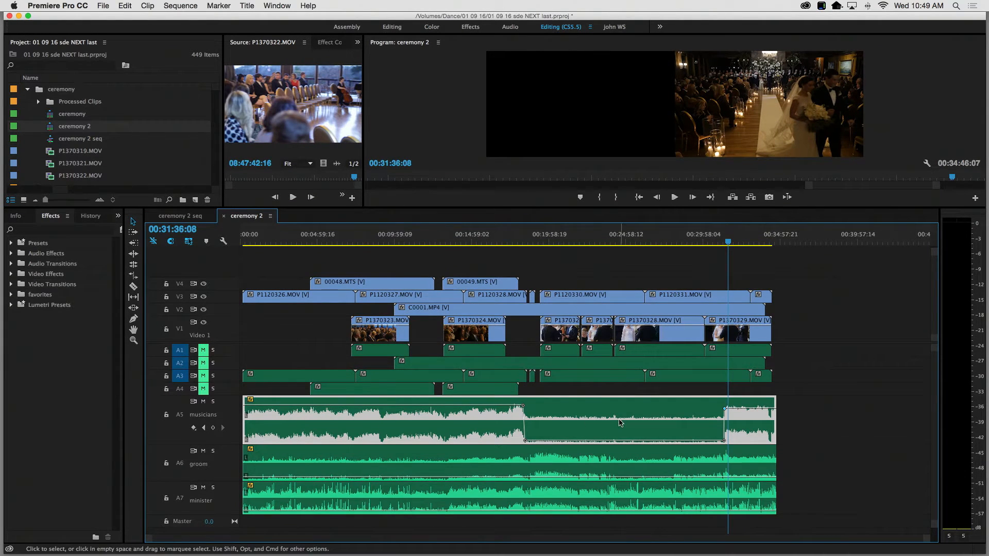
Spot-check the musicians' level by playing short passages from 32:27 and from about 8:35
click(740, 239)
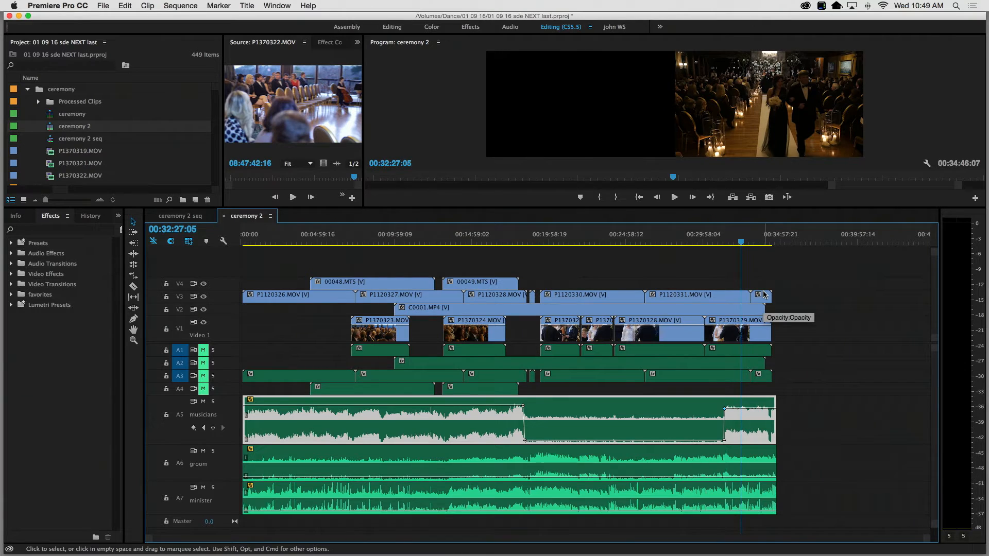
key(space)
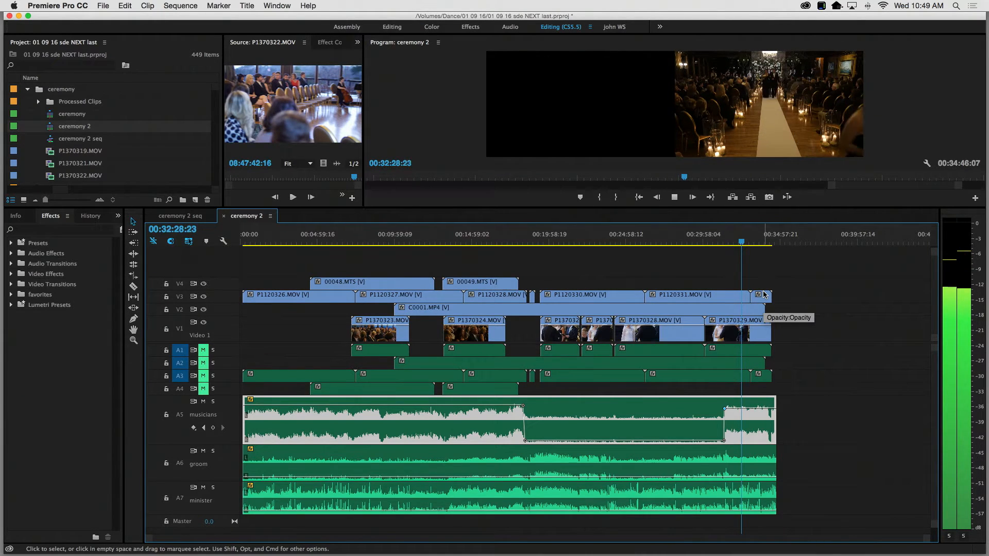
key(space)
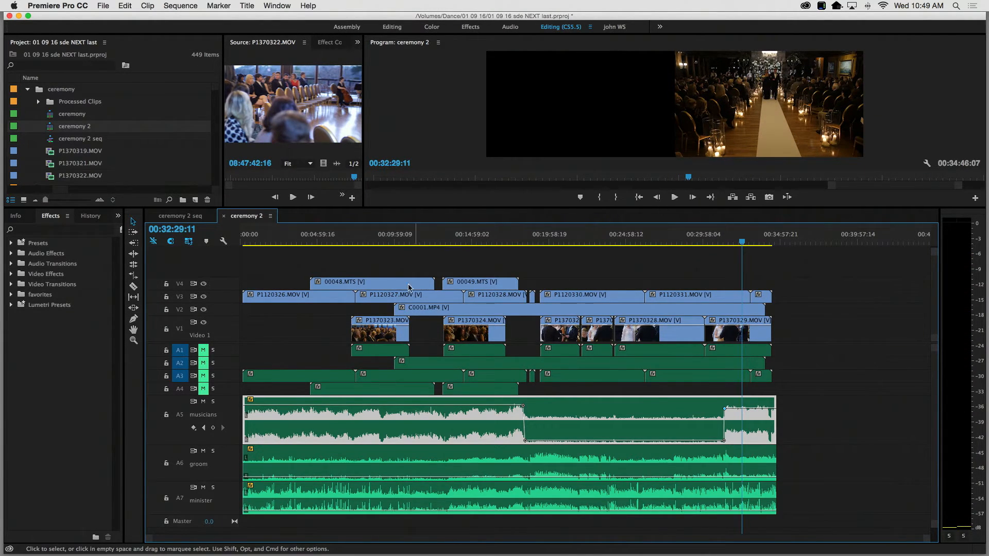
click(378, 239)
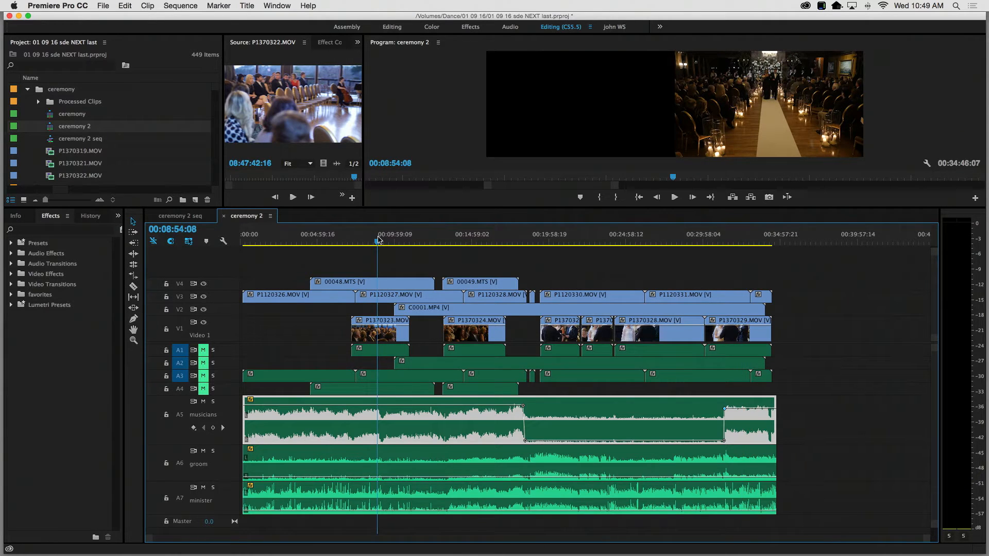
drag(378, 239, 372, 241)
key(space)
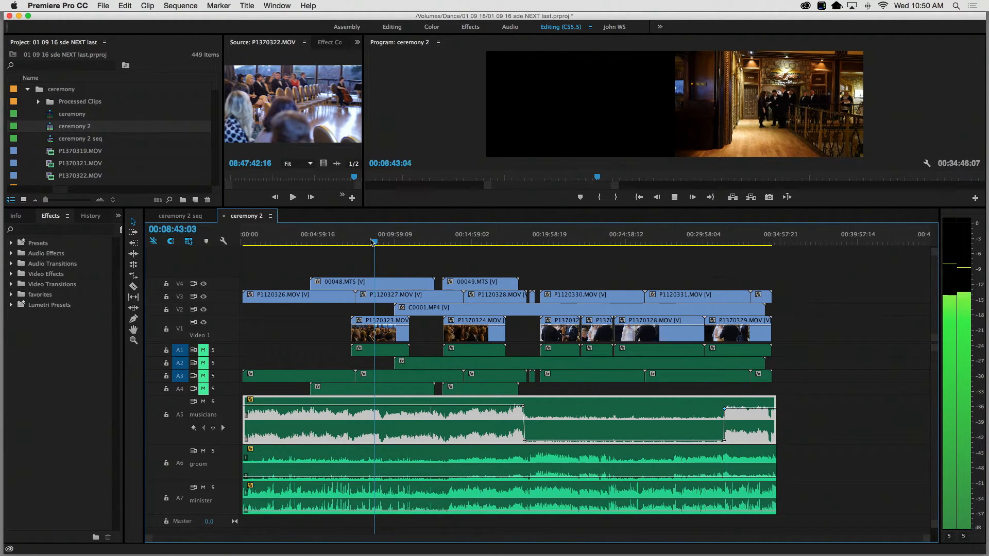
key(space)
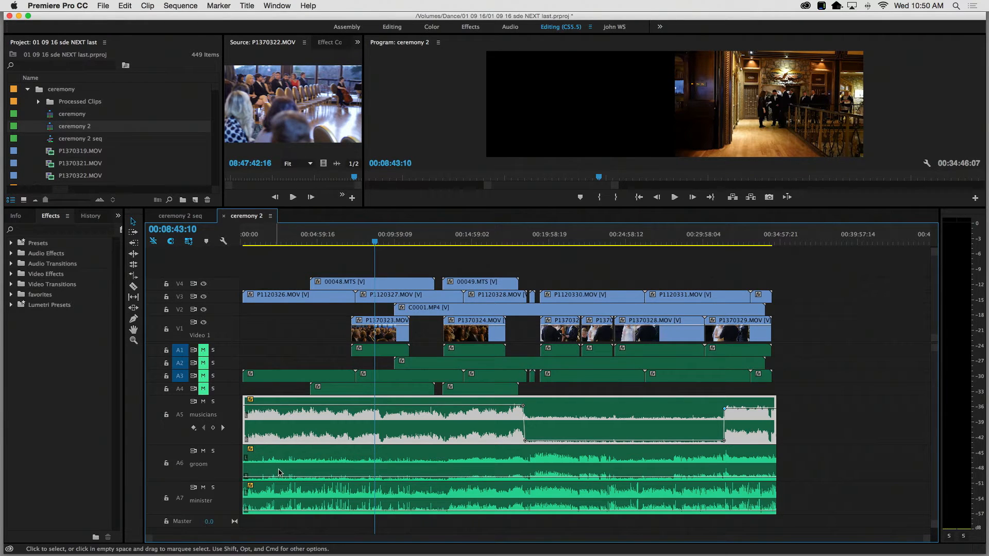
Play the musicians' fade-out from 18:13 to about 18:32 to find where the groom's audio should come in
click(524, 238)
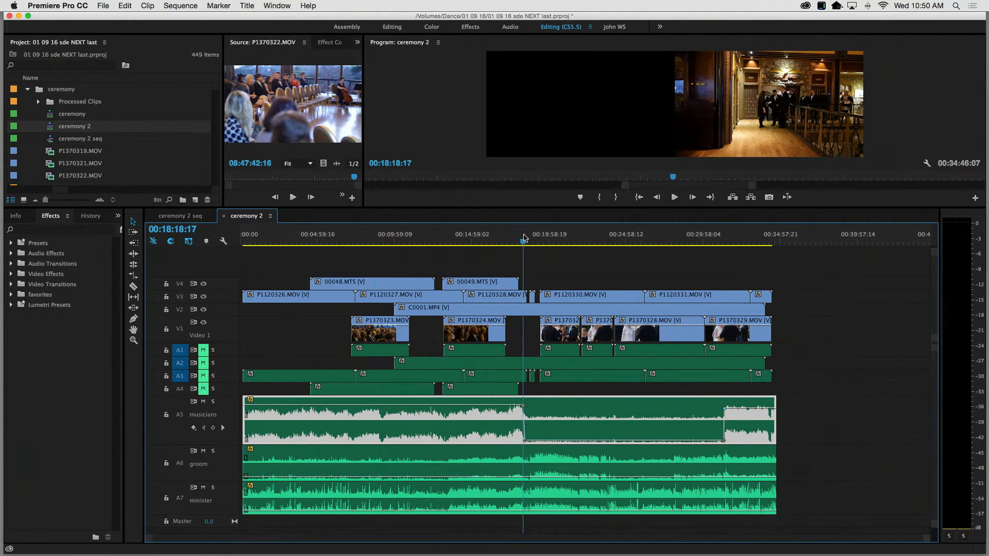
key(=)
key(=)
key(=)
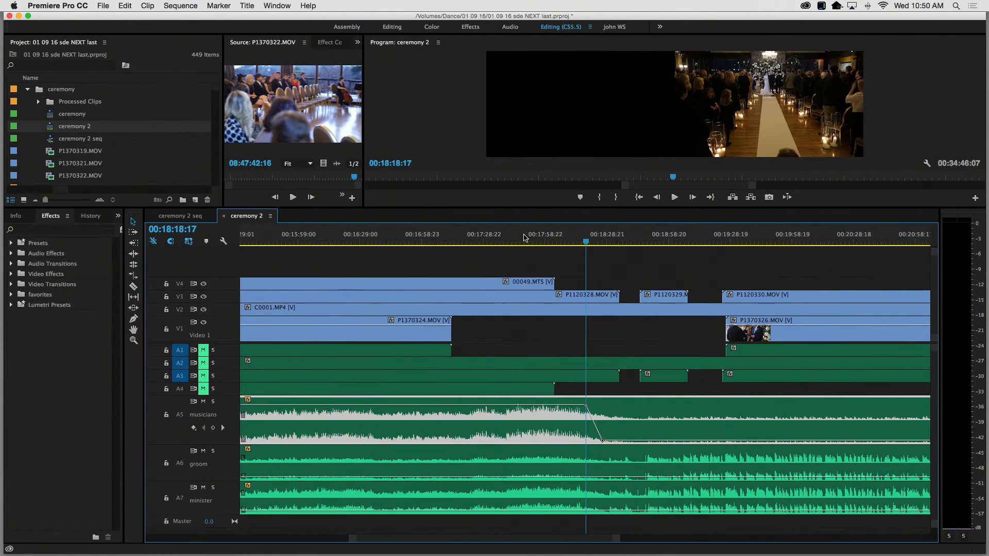
click(575, 237)
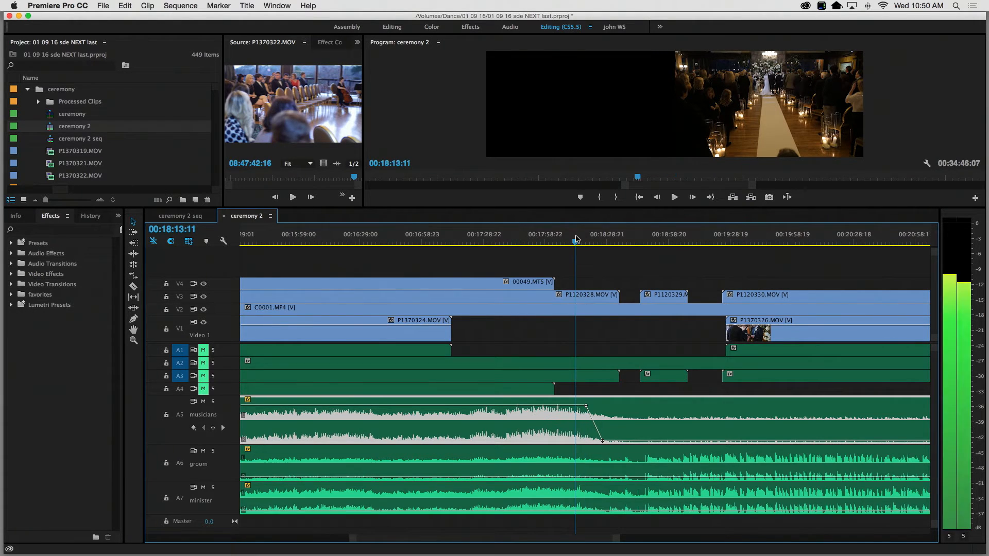
key(space)
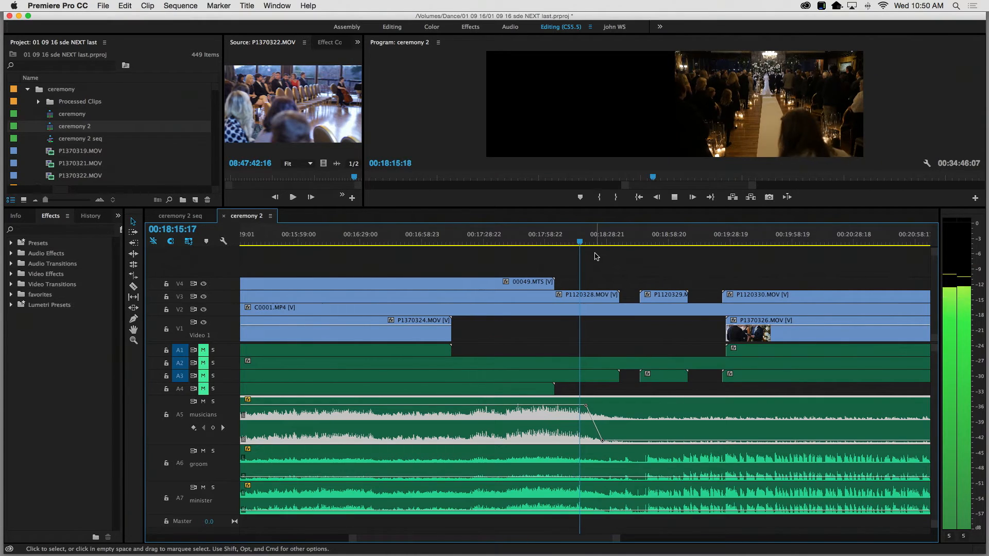
key(space)
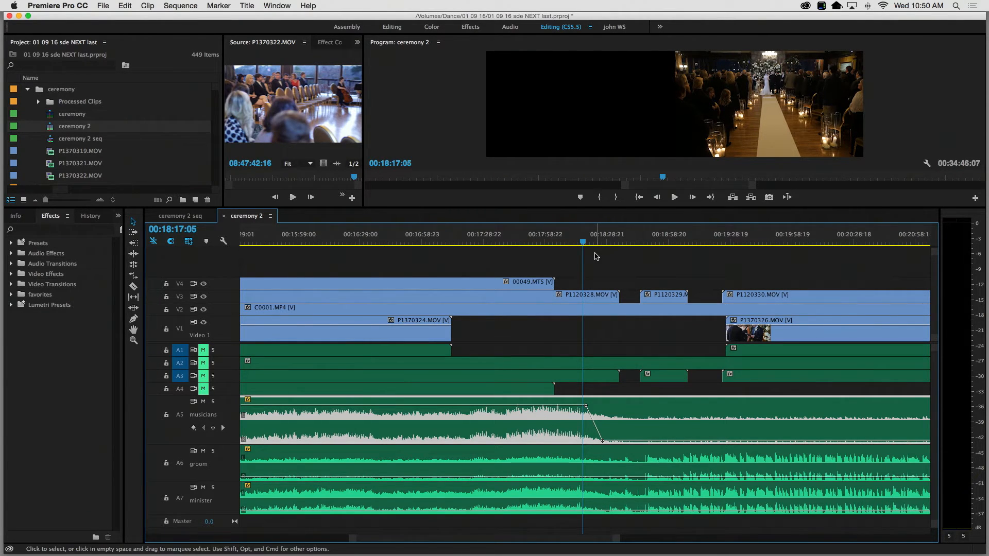
key(space)
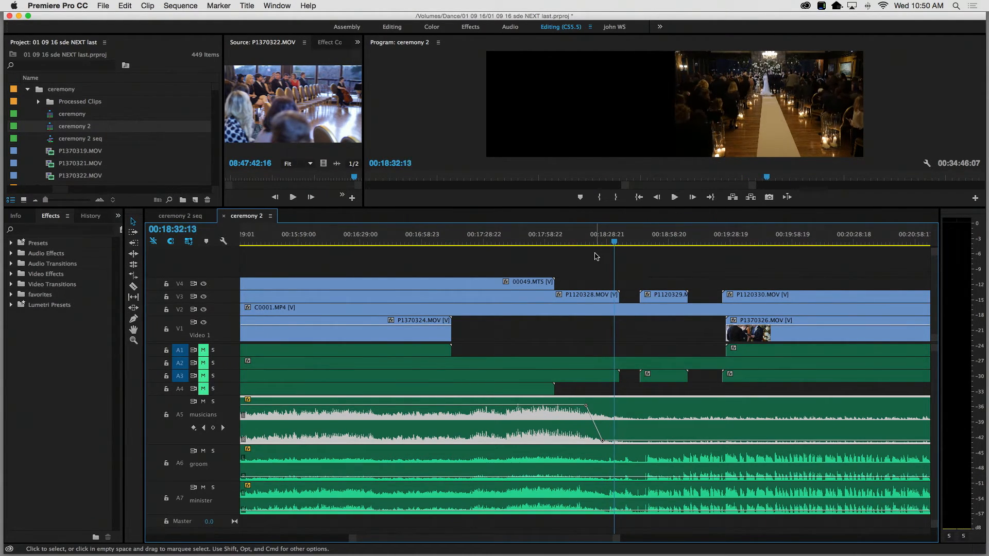
key(j)
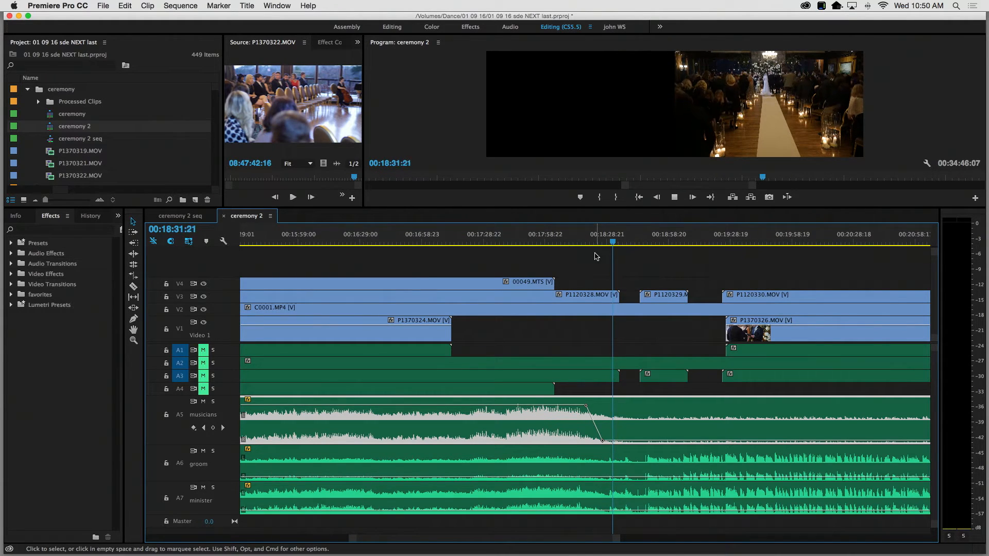
key(k)
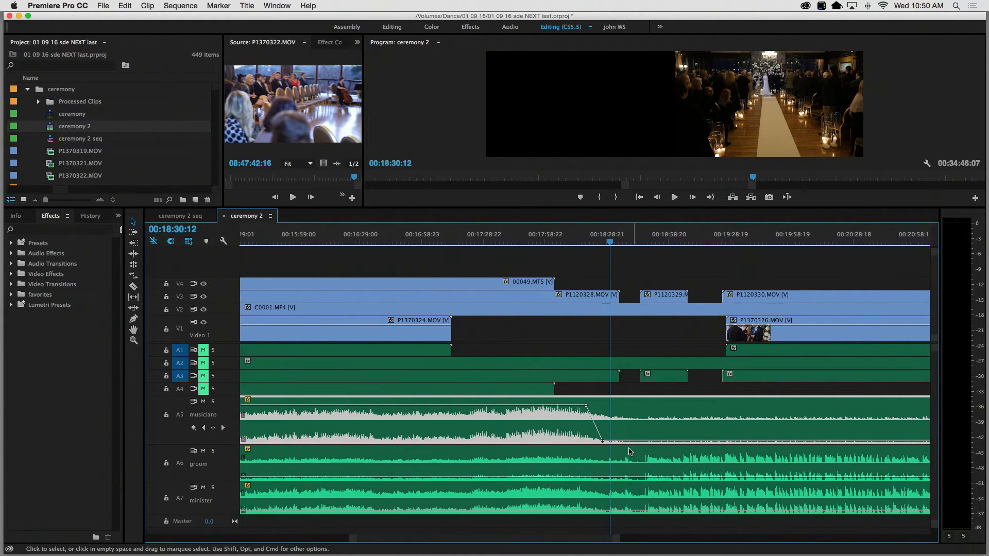
Add volume keyframes on the groom clip at about 18:21 and 18:29, raising the second to -0.16 dB as a fade-in
click(609, 463)
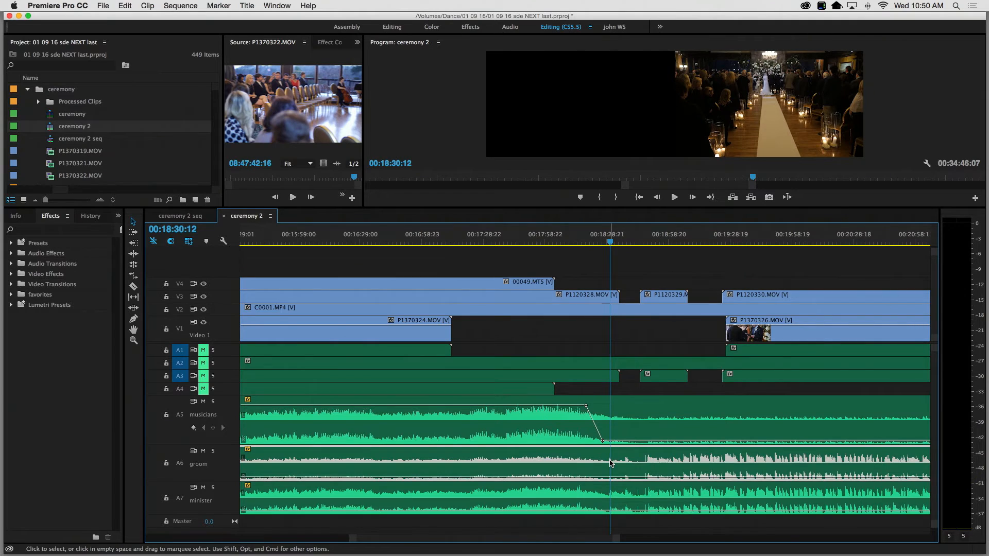
click(575, 241)
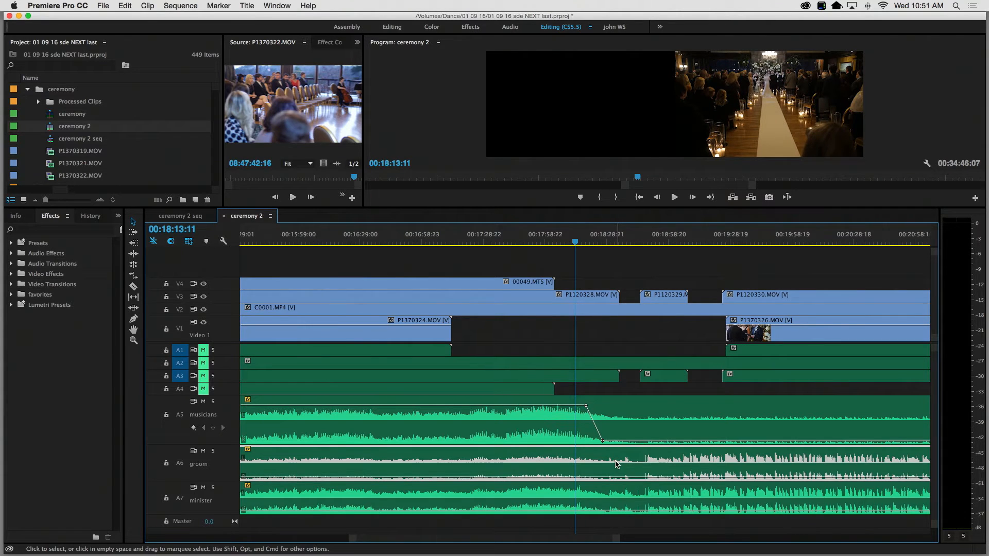
mouse_move(610, 480)
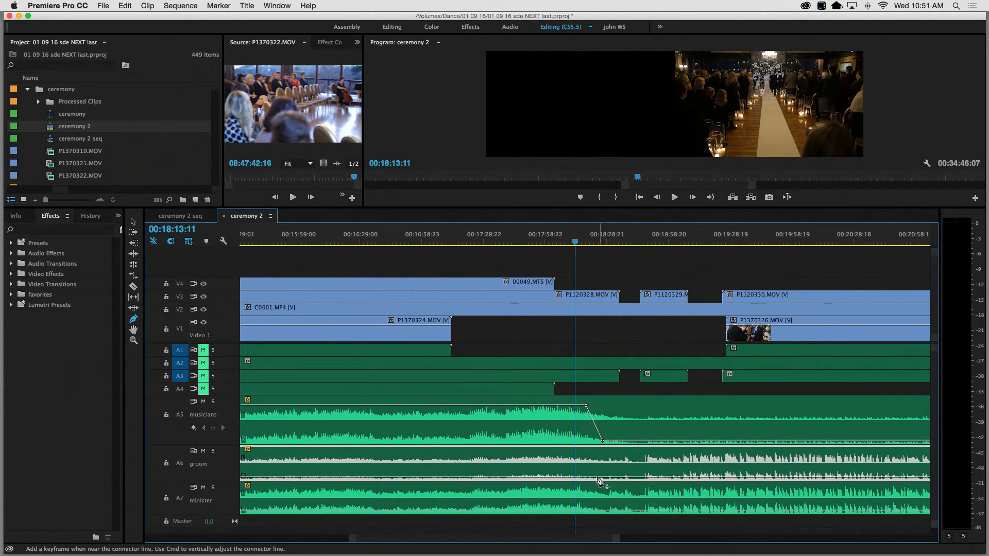
click(590, 477)
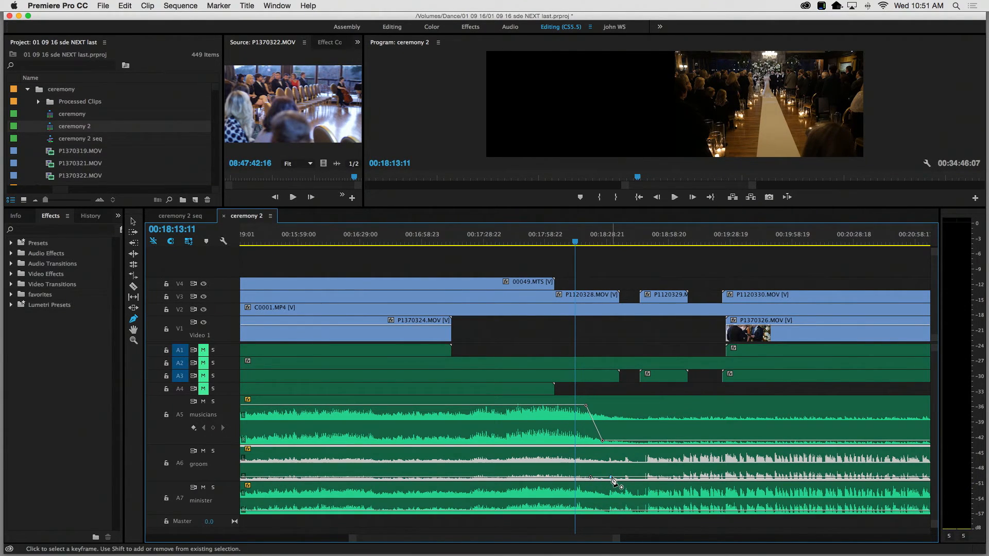
drag(611, 478, 607, 462)
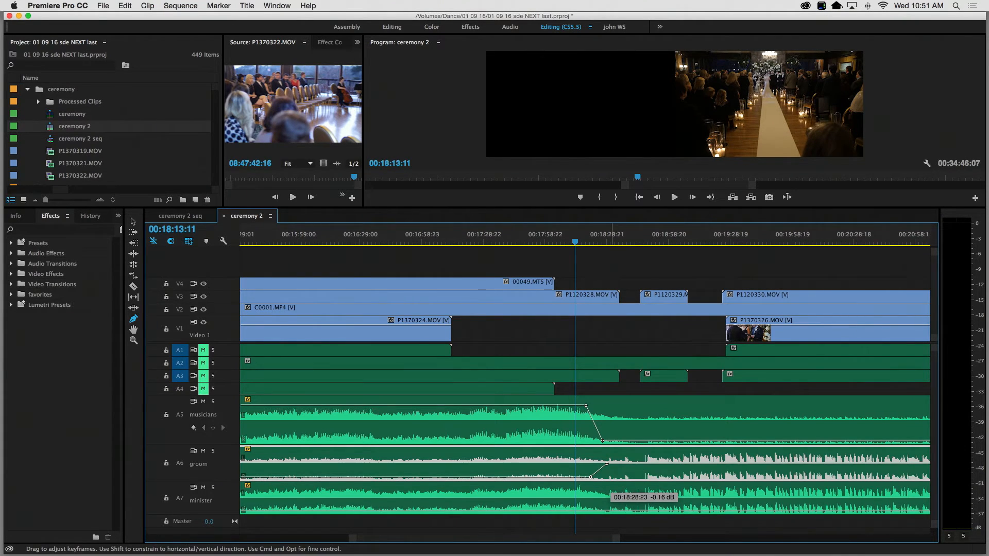
drag(607, 463, 610, 488)
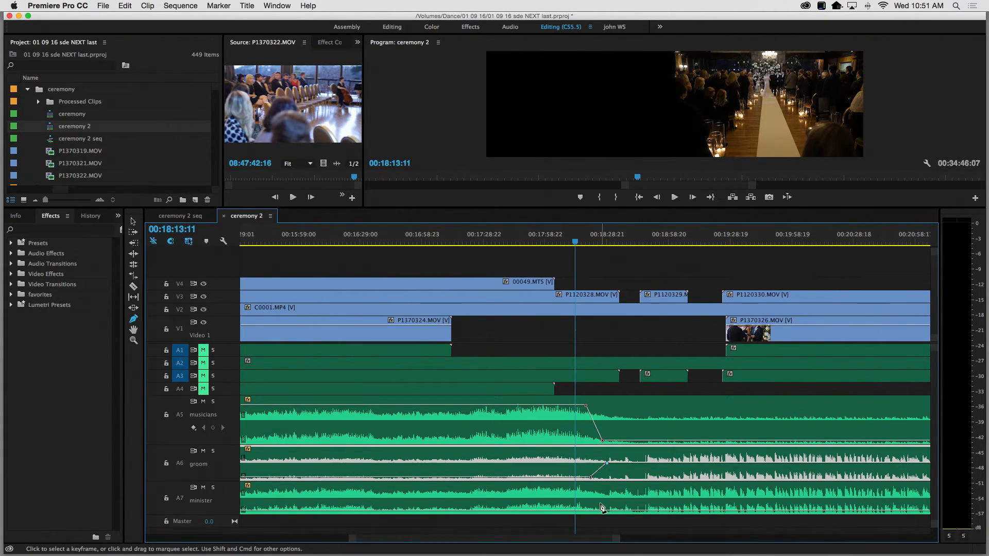
Play the crossfade from the musicians' to the groom's audio in short passages between 18:13 and about 18:31
key(space)
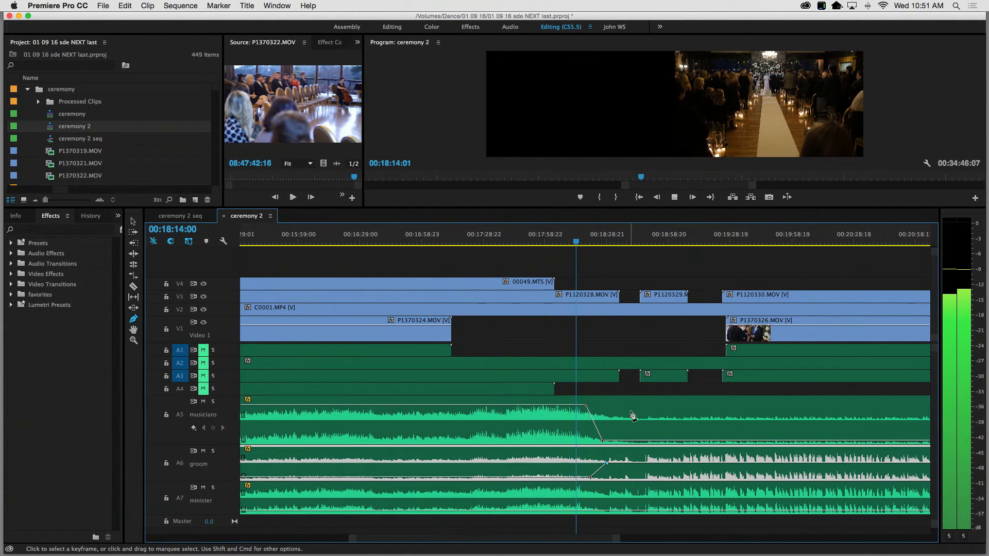
click(586, 242)
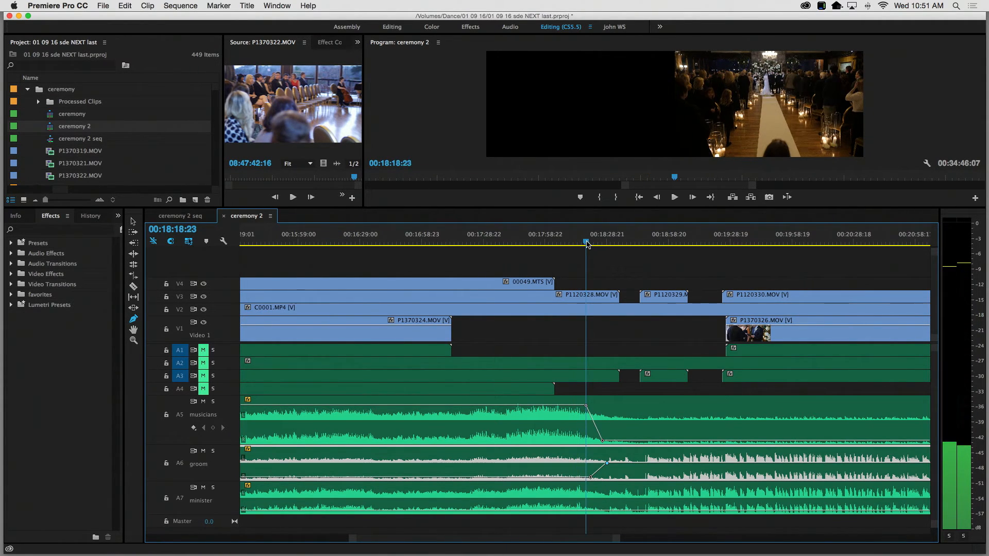
drag(587, 242, 599, 246)
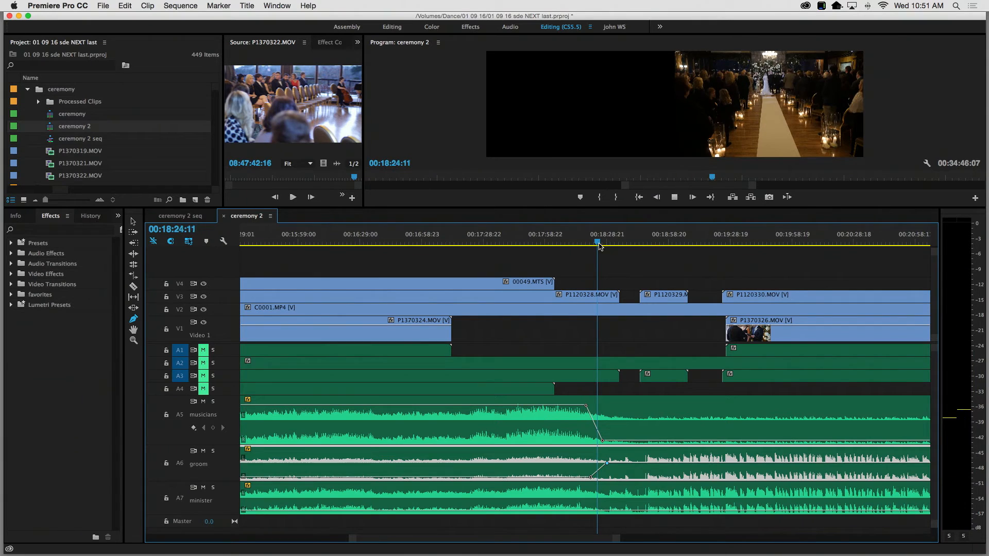
drag(599, 245, 590, 247)
key(space)
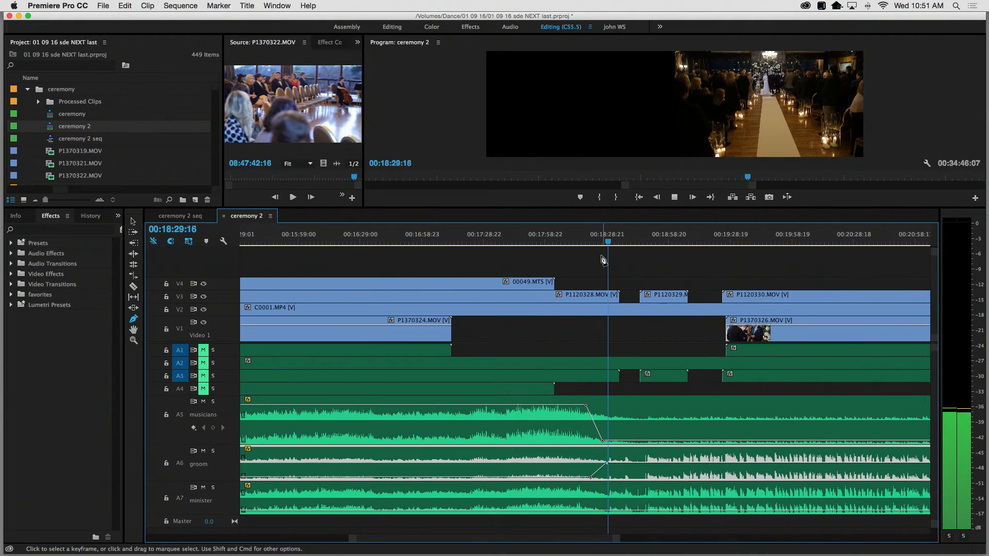
key(space)
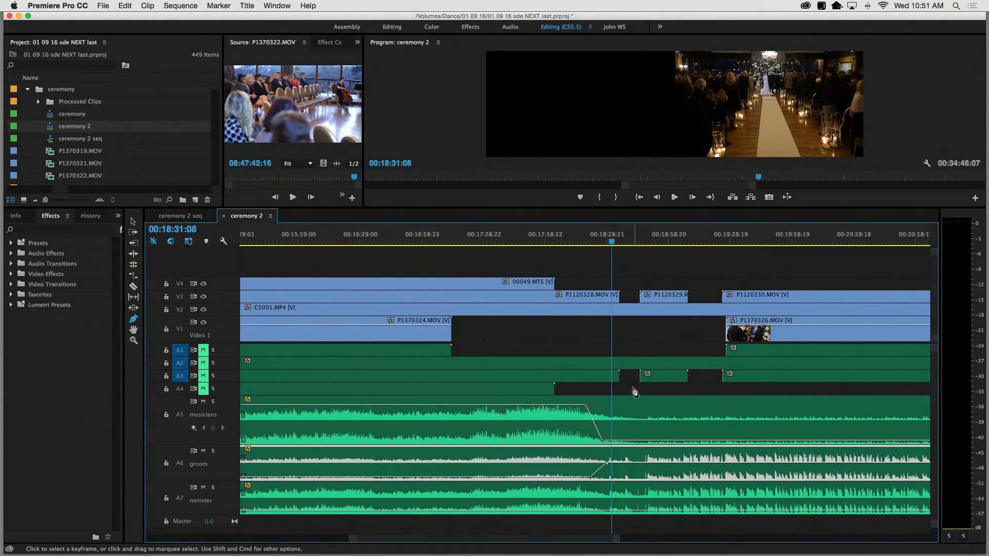
Raise the groom's fade-in end keyframe at about 18:28 to 6.02 dB, checking the level during playback from about 18:29 and 18:50
key(space)
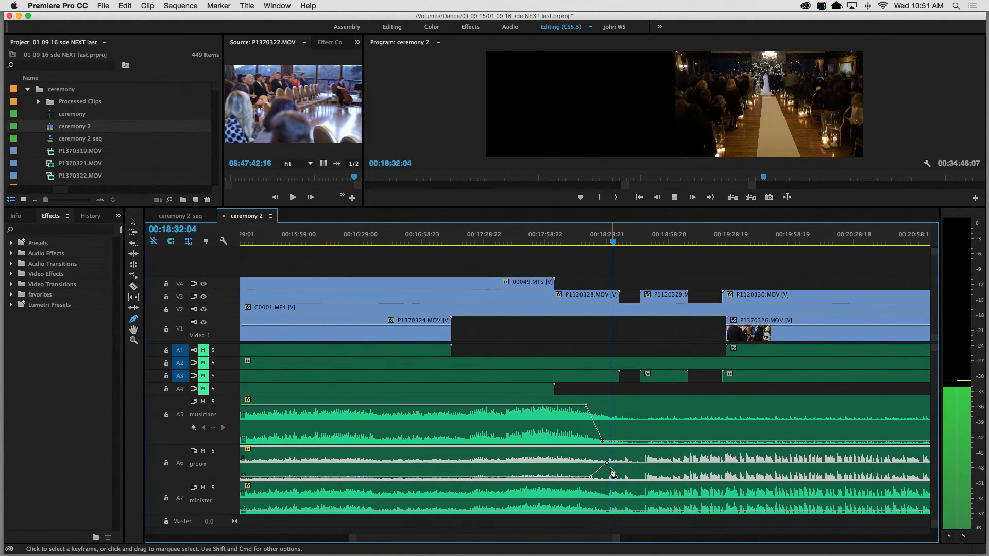
drag(608, 463, 605, 454)
key(space)
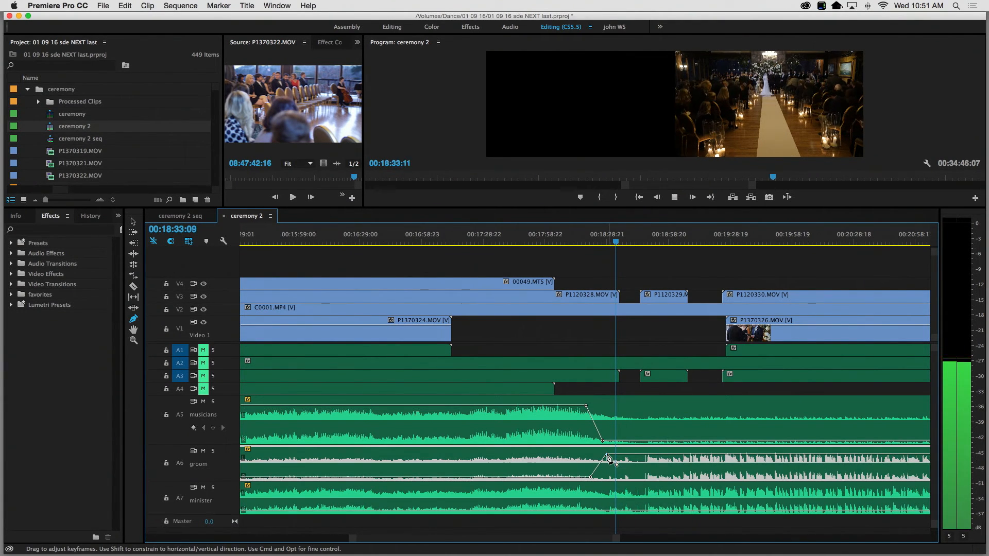
key(space)
click(605, 245)
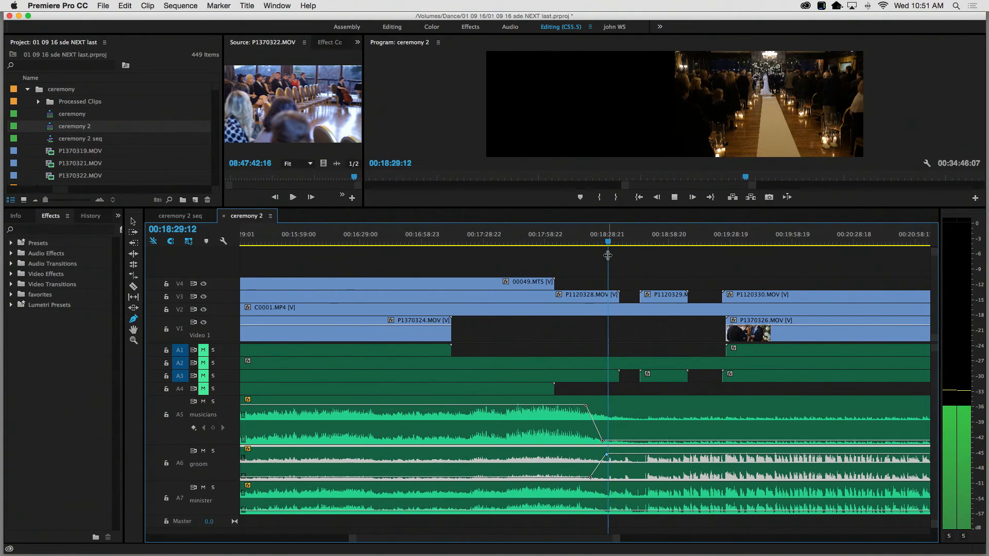
click(651, 241)
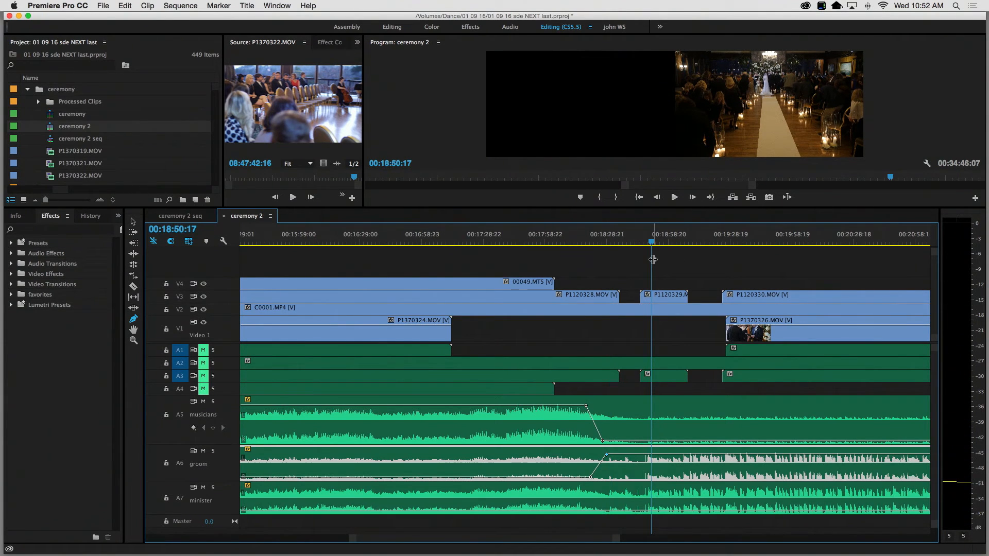
key(space)
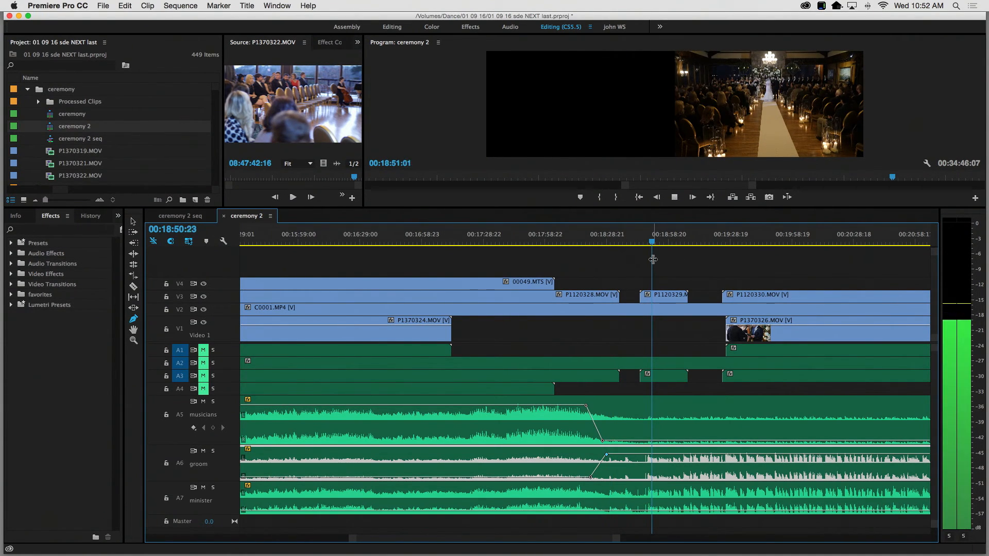
drag(609, 459, 610, 446)
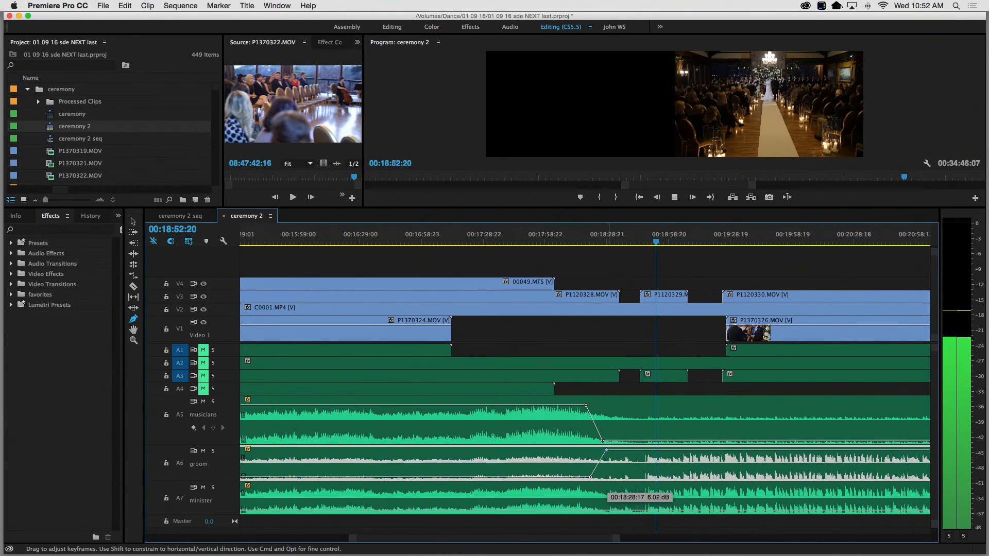